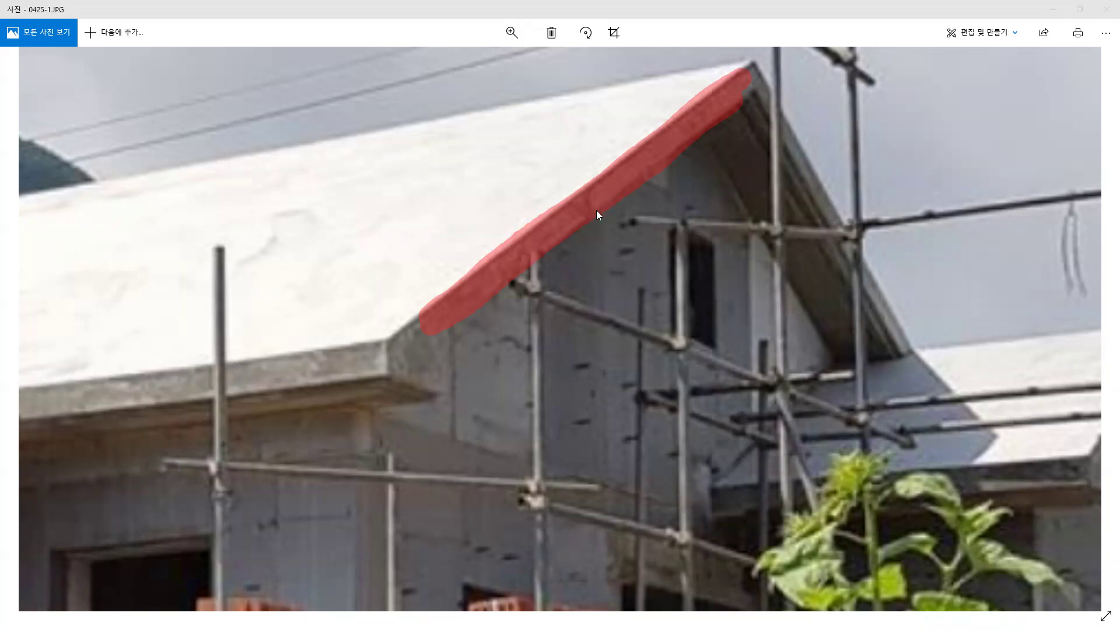
# Examine the sloped roof slab's edge in the reference photo 0425-1.JPG, and return to the AutoCAD drawing
pyautogui.click(608, 182)
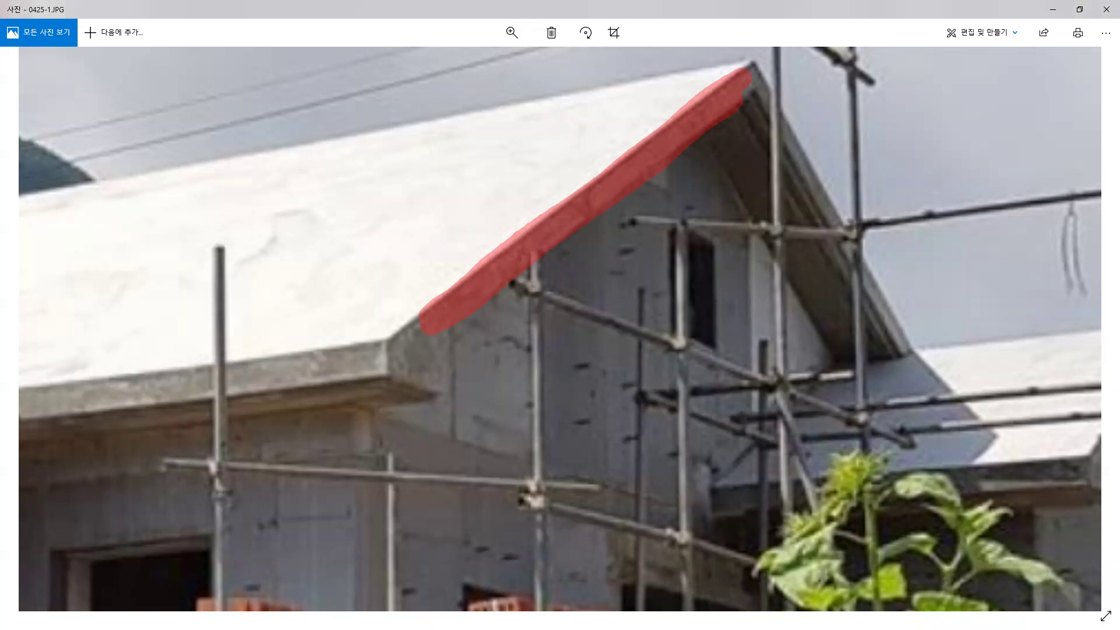
pyautogui.moveTo(596, 224); pyautogui.dragTo(575, 175)
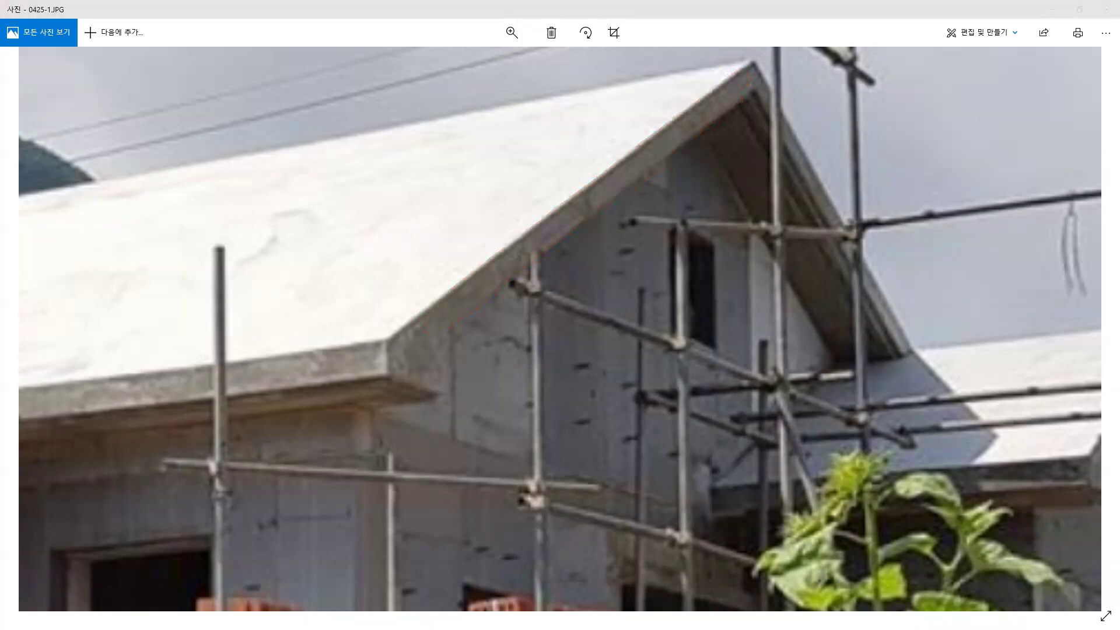
pyautogui.press('ctrl')
pyautogui.press('ctrl')
pyautogui.press('ctrl')
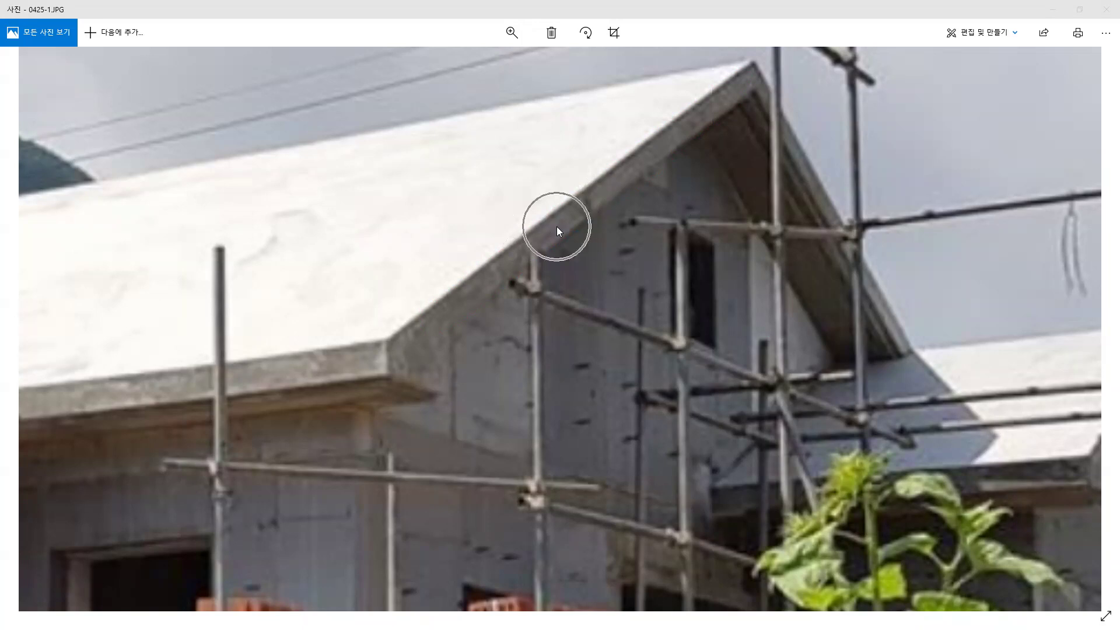
pyautogui.click(1105, 14)
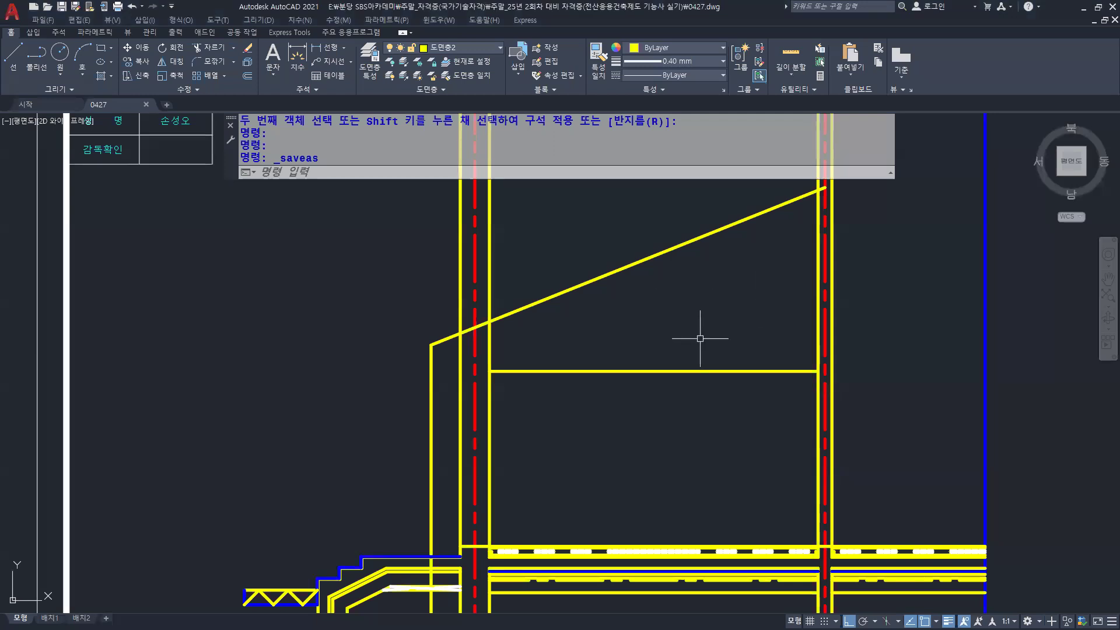
# Offset the sloped roof line upward and the vertical eave line inward toward the wall, both by 150
pyautogui.moveTo(627, 316); pyautogui.dragTo(635, 339, button='middle')
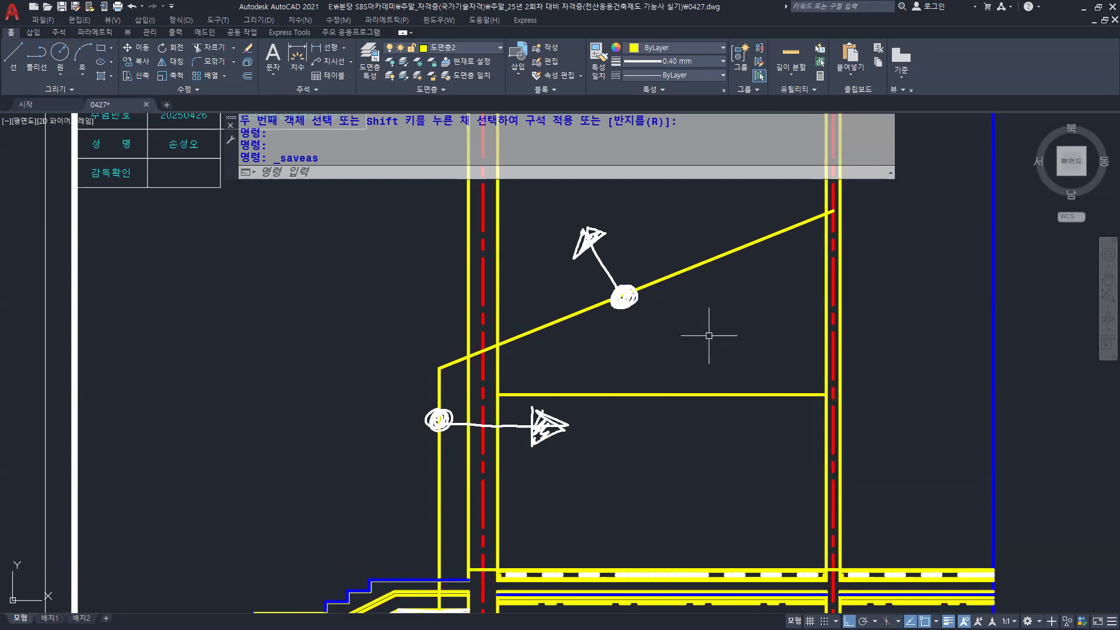
pyautogui.write('o')
pyautogui.press('Return')
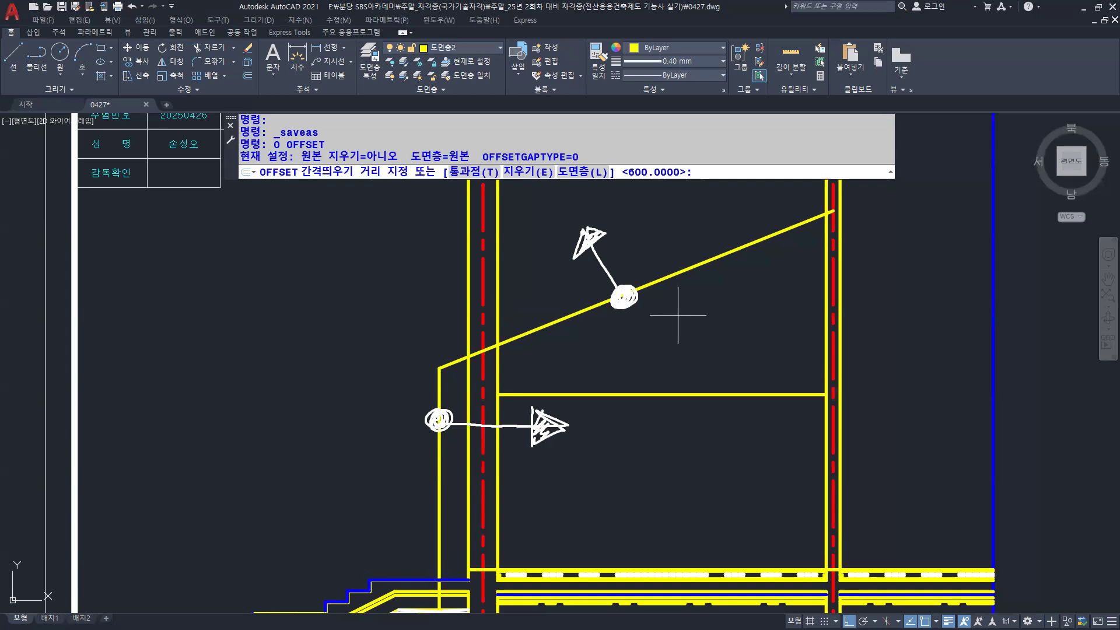
pyautogui.write('150')
pyautogui.press('Return')
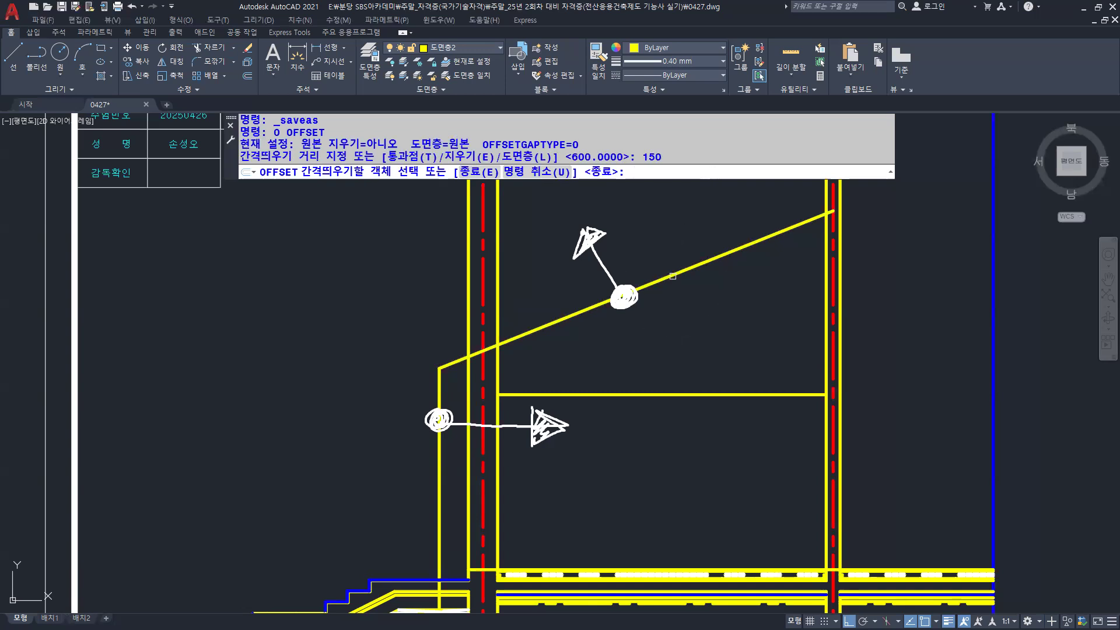
pyautogui.click(673, 276)
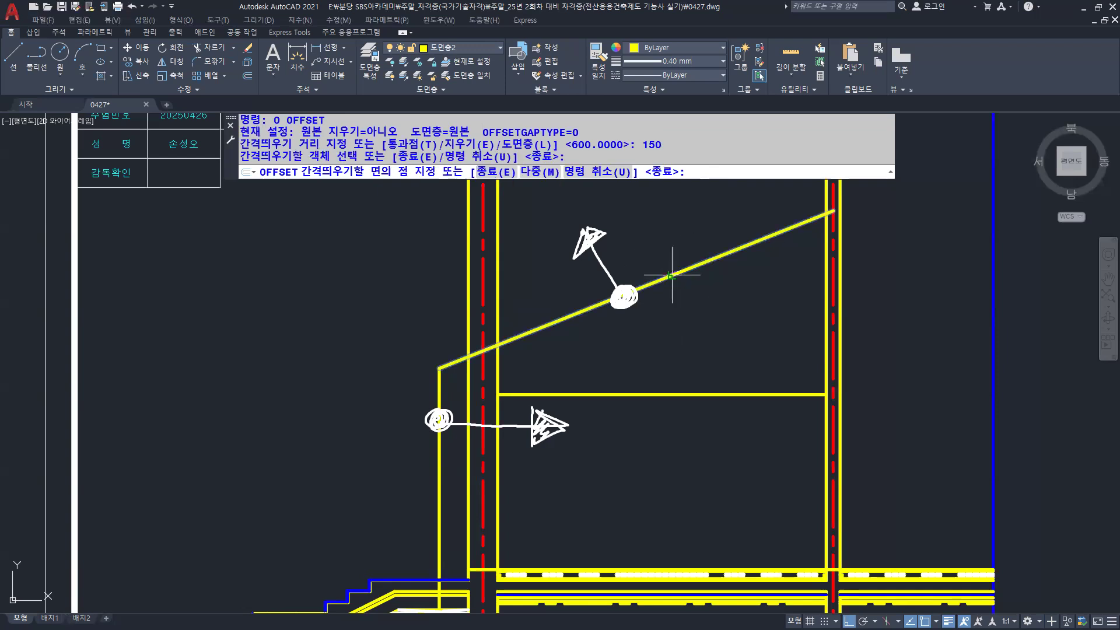
pyautogui.click(625, 212)
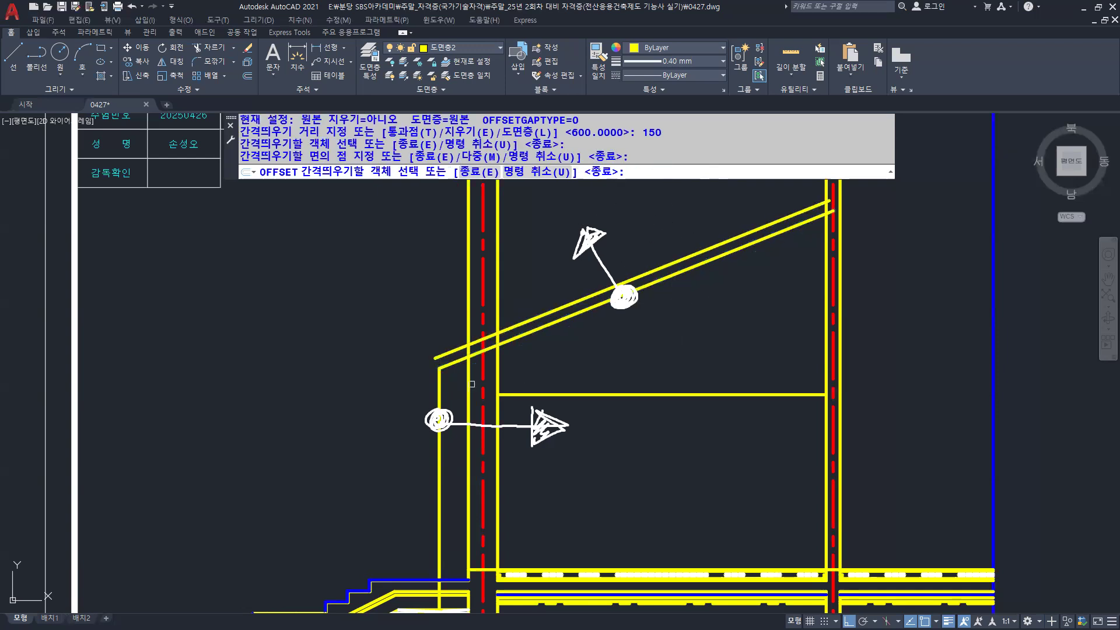
pyautogui.click(440, 391)
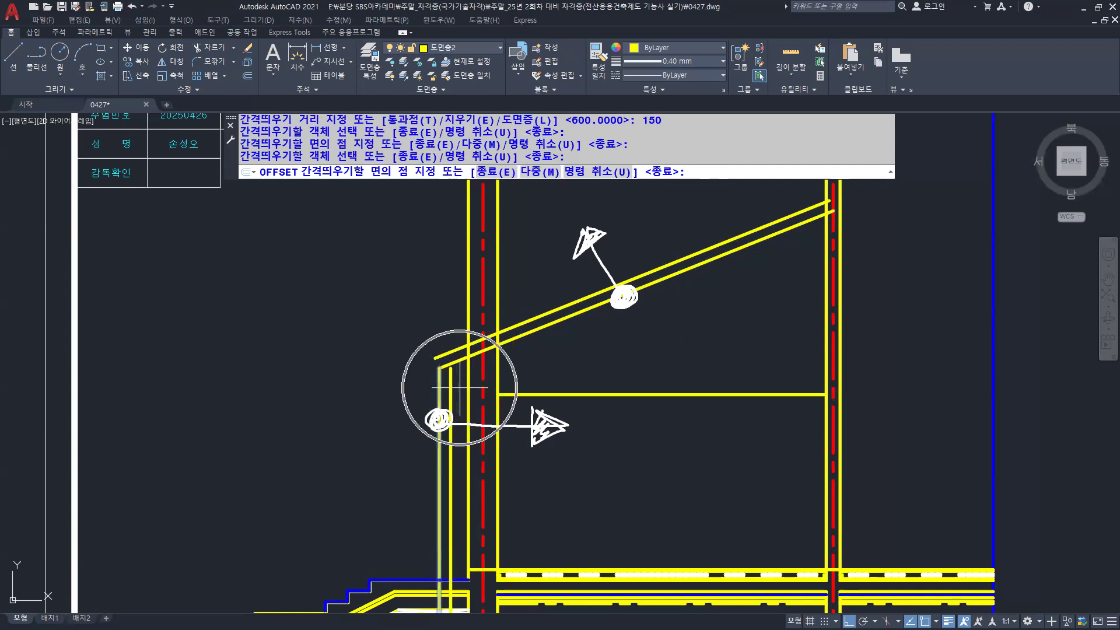
pyautogui.click(460, 388)
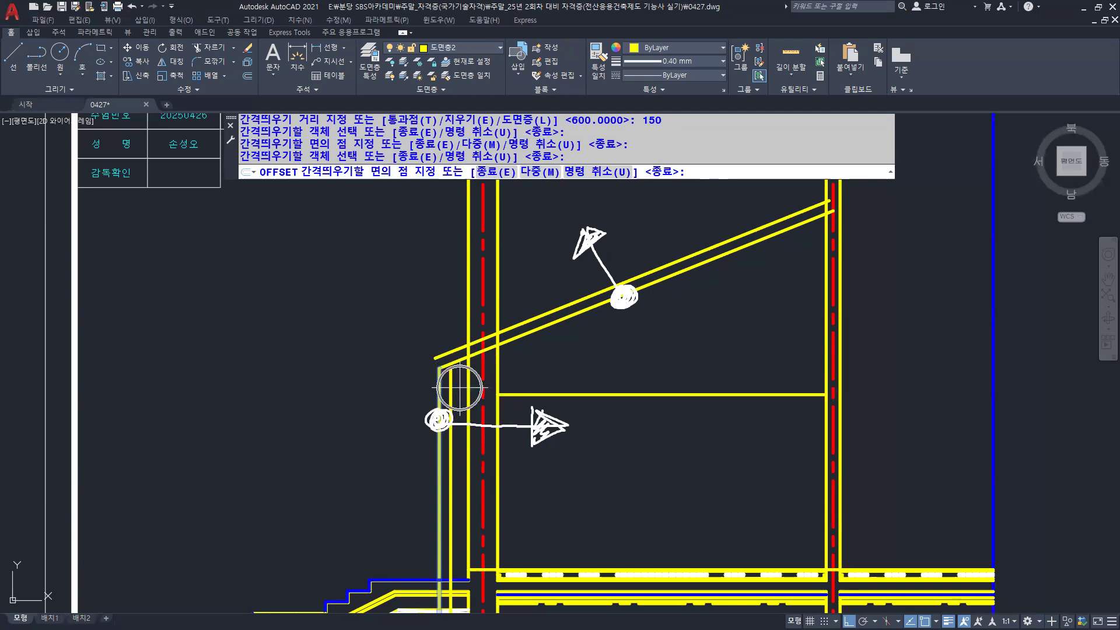
pyautogui.press('Return')
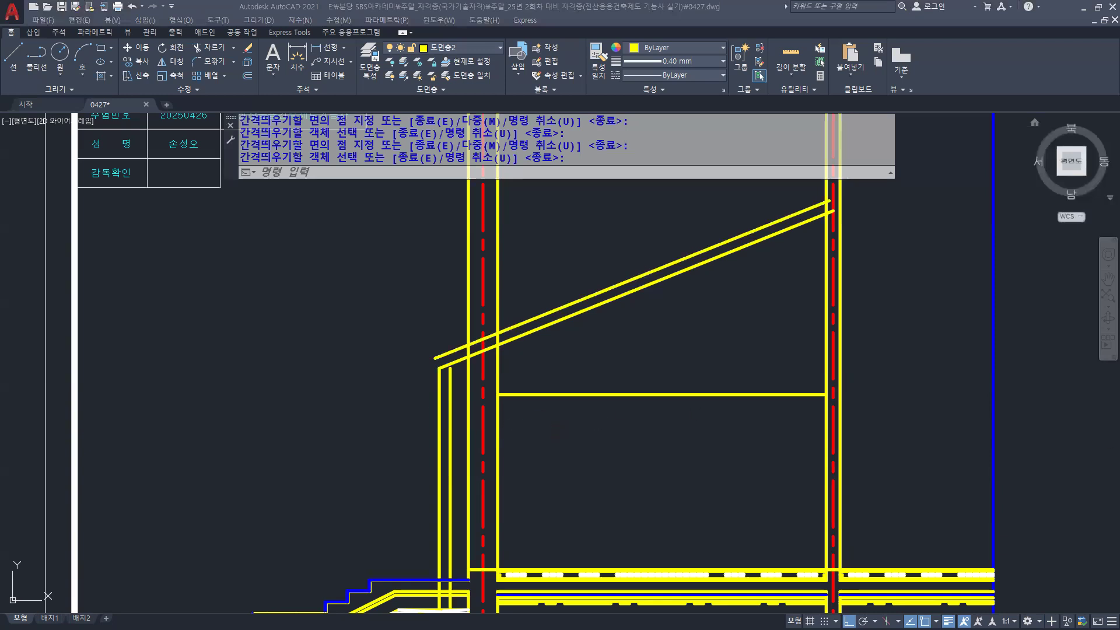
# Switch to the reference photo in Photos, examine how the roof slab turns down at the eave corner, and return to AutoCAD
pyautogui.scroll(2, 408, 348)
pyautogui.scroll(2, 526, 383)
pyautogui.scroll(1, 545, 373)
pyautogui.scroll(1, 575, 351)
pyautogui.scroll(2, 575, 355)
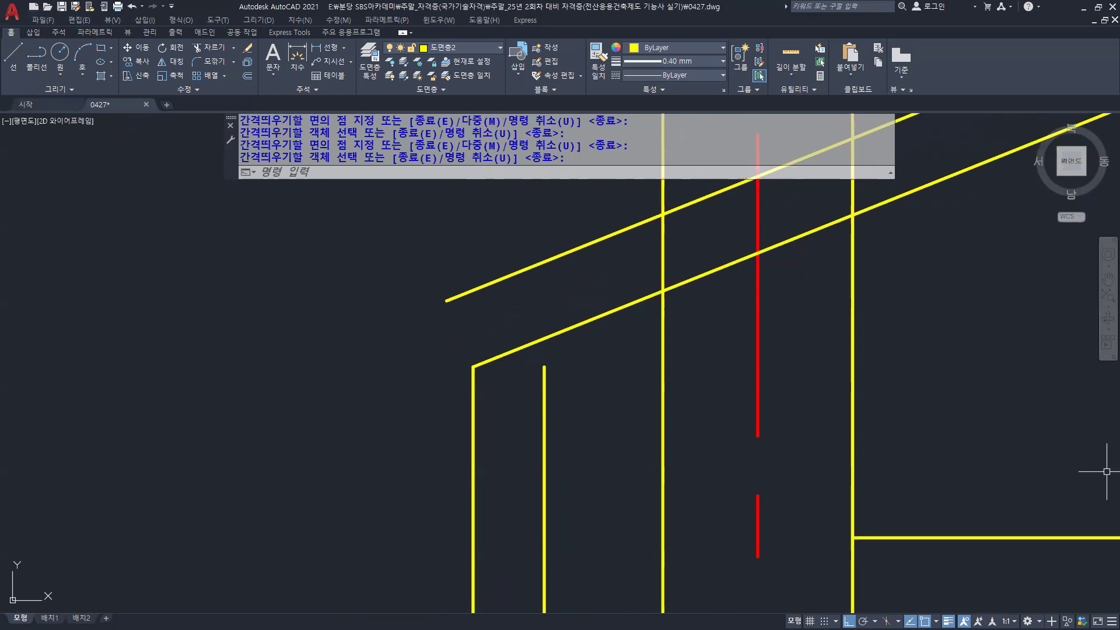
pyautogui.hotkey('alt', 'Tab')
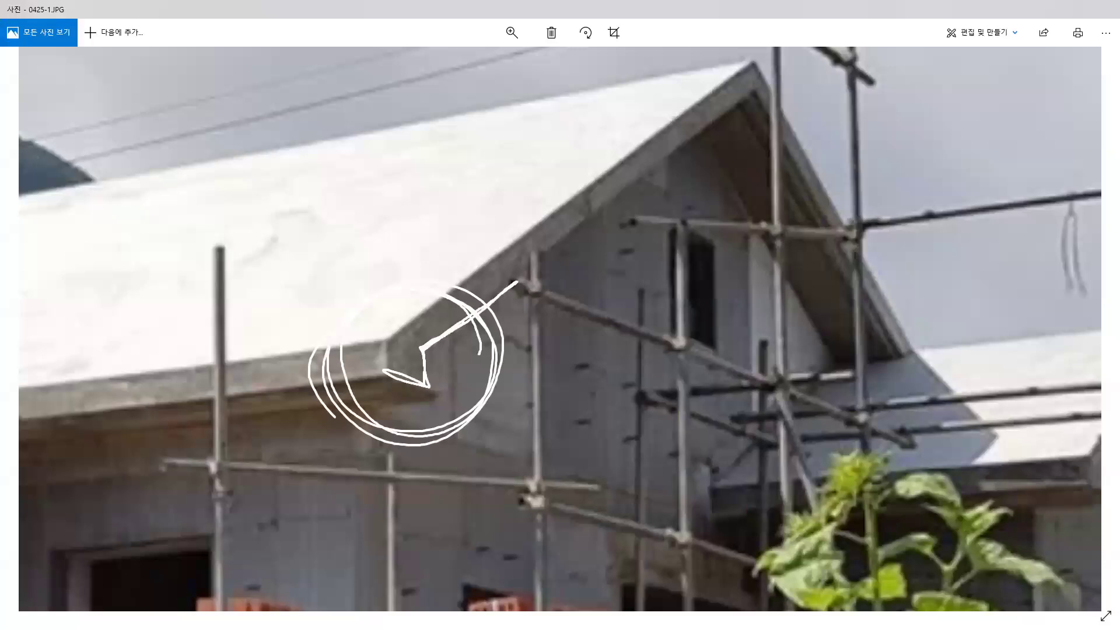
pyautogui.moveTo(461, 346); pyautogui.dragTo(474, 360)
pyautogui.moveTo(461, 400); pyautogui.dragTo(393, 337)
pyautogui.press('ctrl')
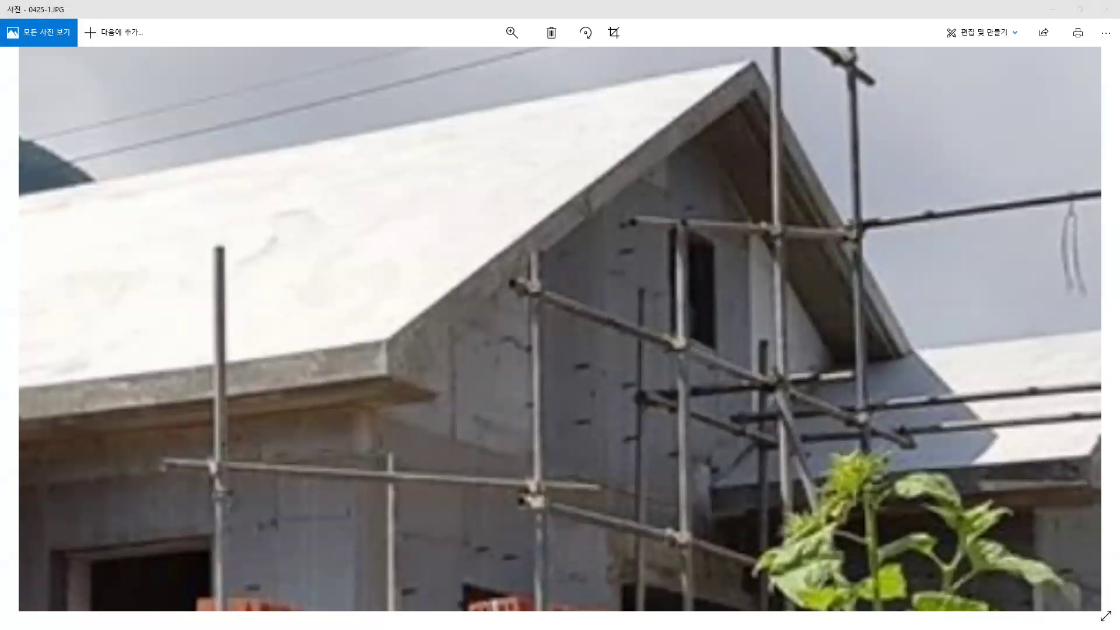
pyautogui.click(1053, 10)
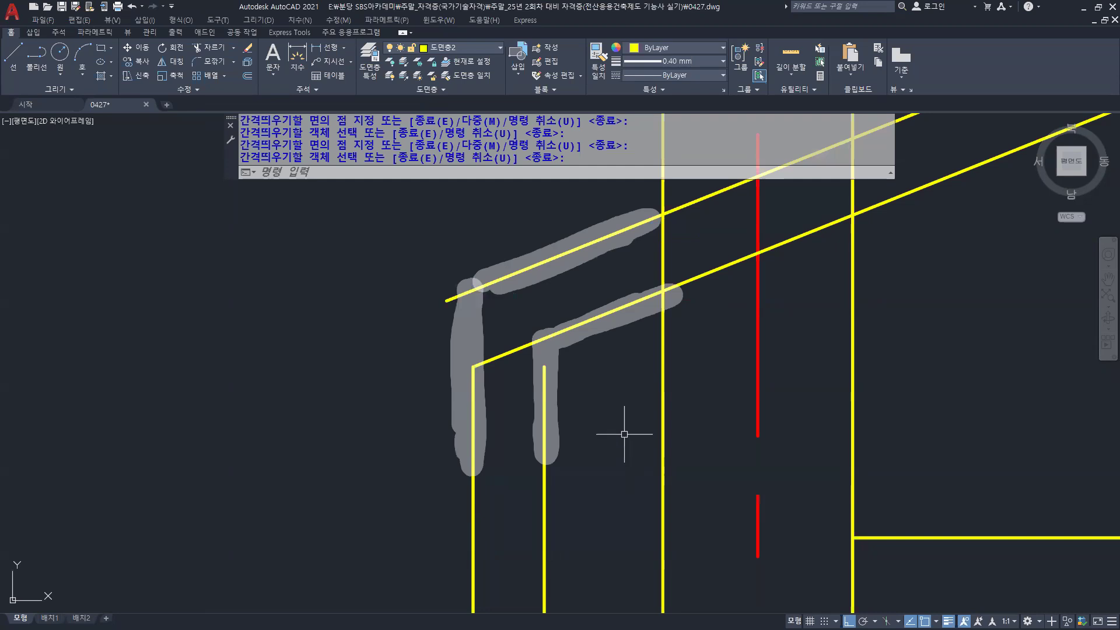
# Fillet both eave corners using the Multiple option, joining the inner vertical to the lower slope line and the outer vertical to the upper one
pyautogui.press('Return')
pyautogui.write('f')
pyautogui.press('Return')
pyautogui.write('m')
pyautogui.press('Return')
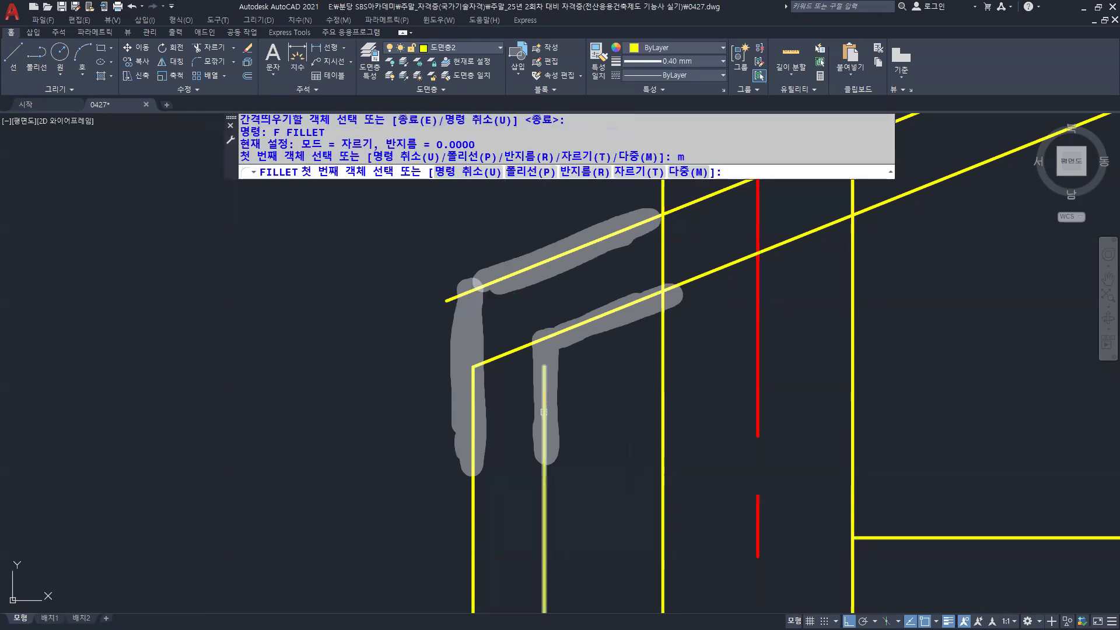
pyautogui.click(544, 412)
pyautogui.click(623, 304)
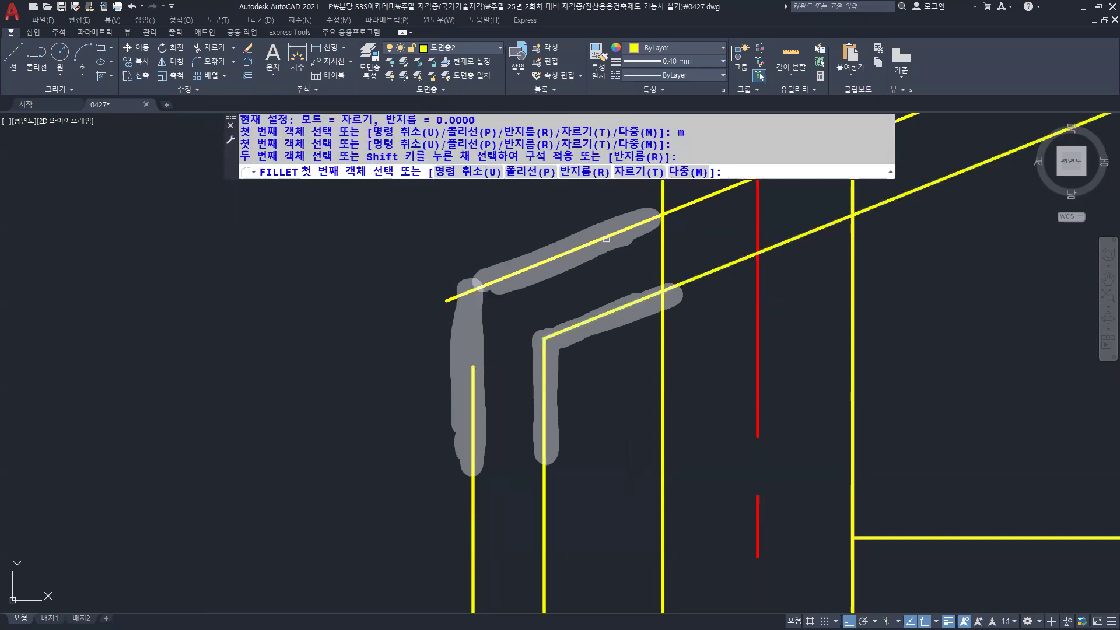
pyautogui.click(604, 234)
pyautogui.click(476, 410)
pyautogui.press('Return')
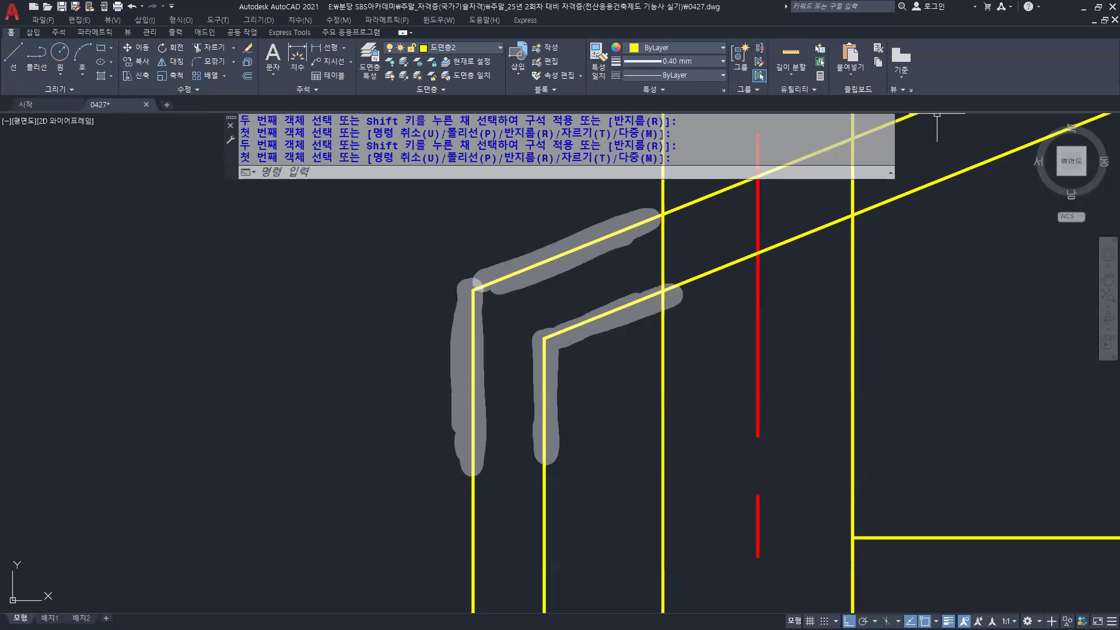
pyautogui.moveTo(603, 364); pyautogui.dragTo(434, 257)
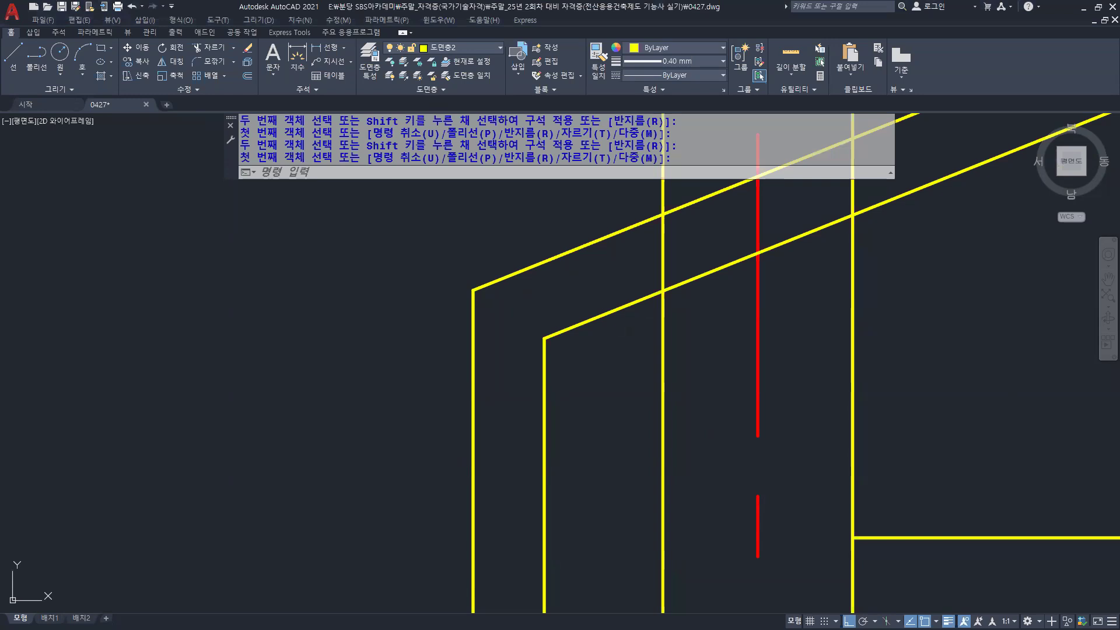
pyautogui.moveTo(596, 274); pyautogui.dragTo(511, 461)
pyautogui.moveTo(531, 444); pyautogui.dragTo(512, 458)
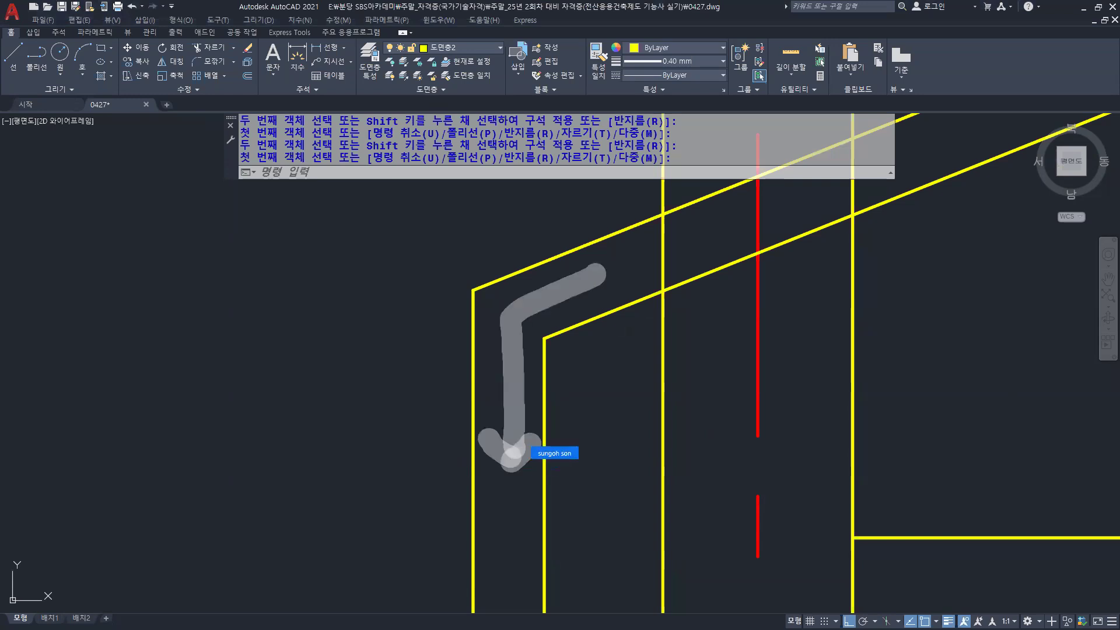
pyautogui.moveTo(583, 254); pyautogui.dragTo(601, 306)
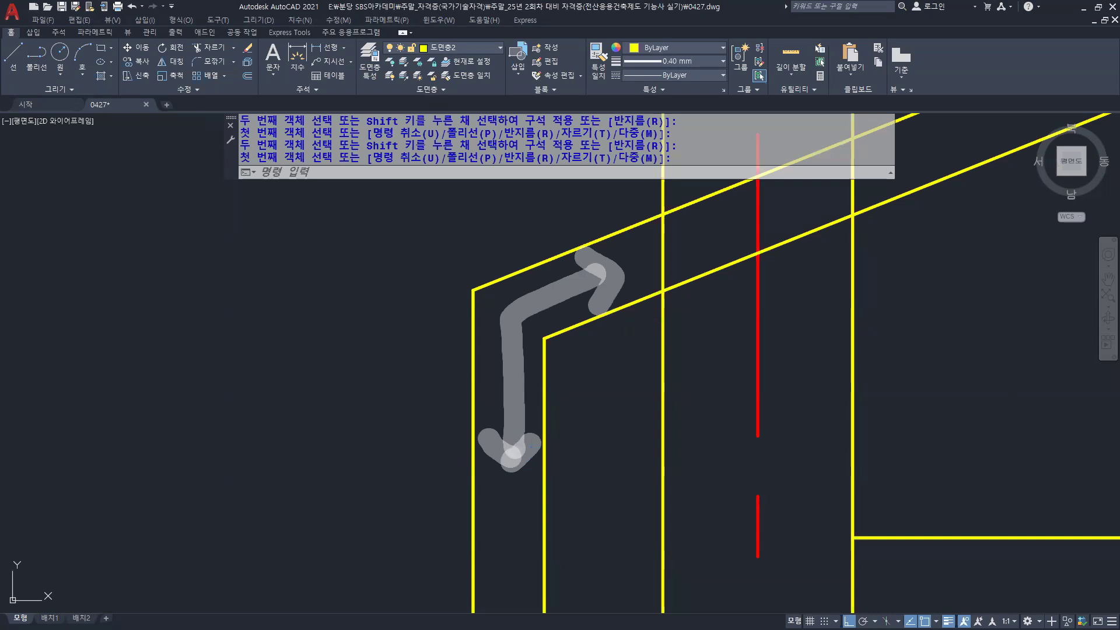
pyautogui.moveTo(365, 280)
pyautogui.mouseDown()
pyautogui.moveTo(456, 286)
pyautogui.moveTo(415, 508)
pyautogui.moveTo(455, 515)
pyautogui.mouseUp()
pyautogui.moveTo(394, 491)
pyautogui.mouseDown()
pyautogui.moveTo(412, 511)
pyautogui.moveTo(427, 489)
pyautogui.mouseUp()
pyautogui.moveTo(391, 306)
pyautogui.mouseDown()
pyautogui.moveTo(412, 286)
pyautogui.moveTo(428, 314)
pyautogui.mouseUp()
pyautogui.moveTo(105, 310); pyautogui.dragTo(117, 336)
pyautogui.moveTo(116, 337)
pyautogui.mouseDown()
pyautogui.moveTo(131, 383)
pyautogui.moveTo(125, 409)
pyautogui.moveTo(161, 389)
pyautogui.moveTo(175, 326)
pyautogui.moveTo(190, 362)
pyautogui.mouseUp()
pyautogui.moveTo(209, 366); pyautogui.dragTo(231, 403)
pyautogui.moveTo(233, 353)
pyautogui.mouseDown()
pyautogui.moveTo(236, 409)
pyautogui.moveTo(246, 378)
pyautogui.mouseUp()
pyautogui.moveTo(251, 336); pyautogui.dragTo(249, 432)
pyautogui.moveTo(274, 349); pyautogui.dragTo(303, 386)
pyautogui.moveTo(314, 337); pyautogui.dragTo(307, 427)
pyautogui.click(323, 430)
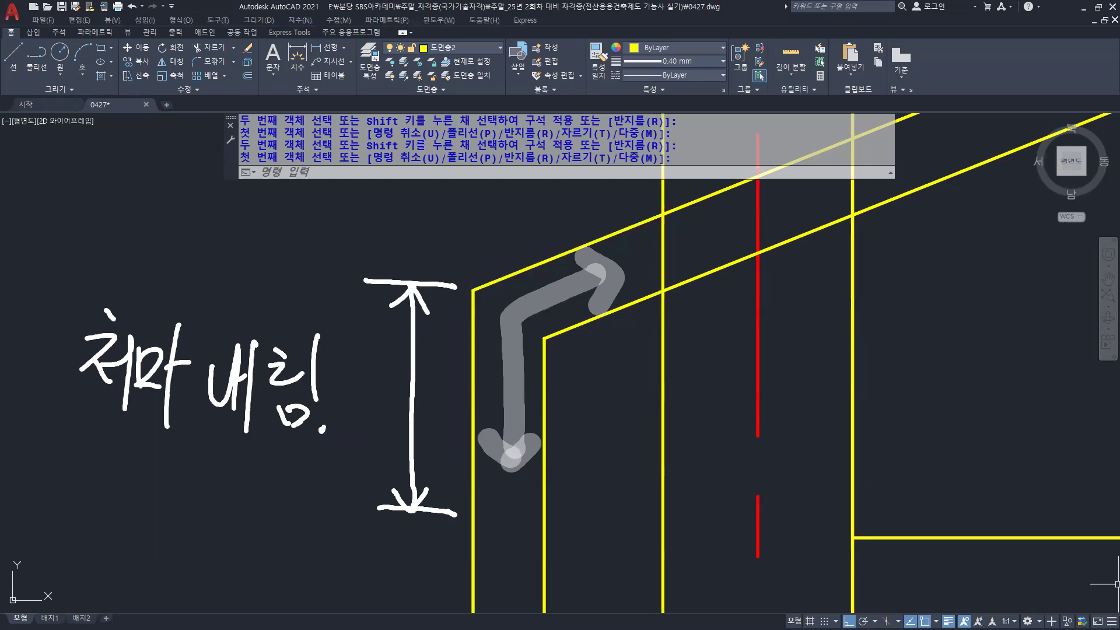
# Switch to the reference photo in Photos, examine the depth of the eave drop at the roof corner, and return to AutoCAD
pyautogui.hotkey('alt', 'Tab')
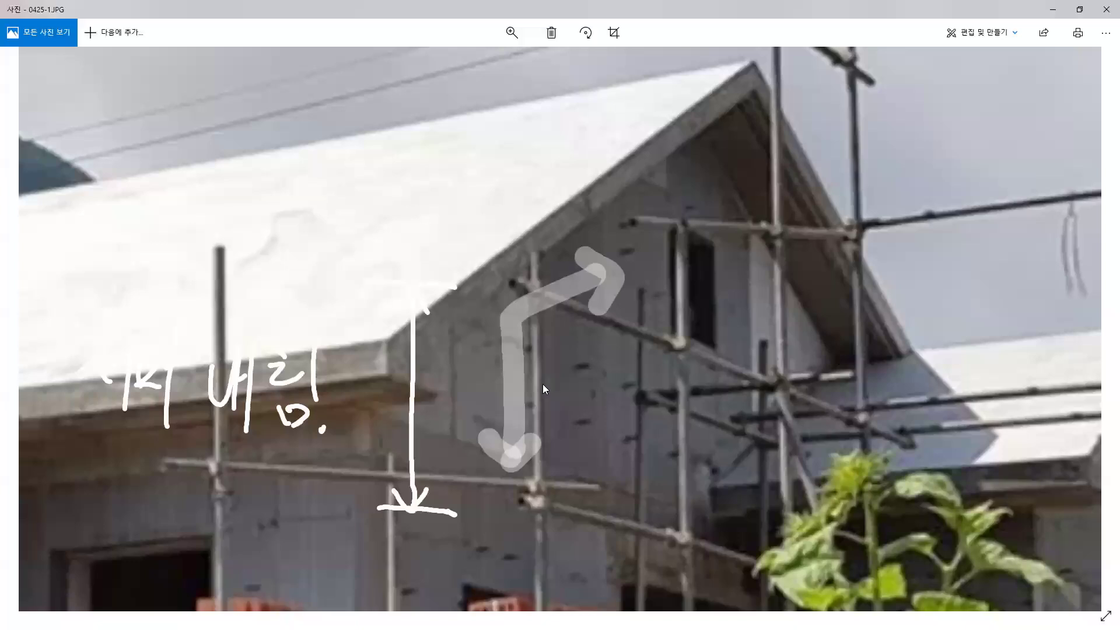
pyautogui.scroll(2, 349, 361)
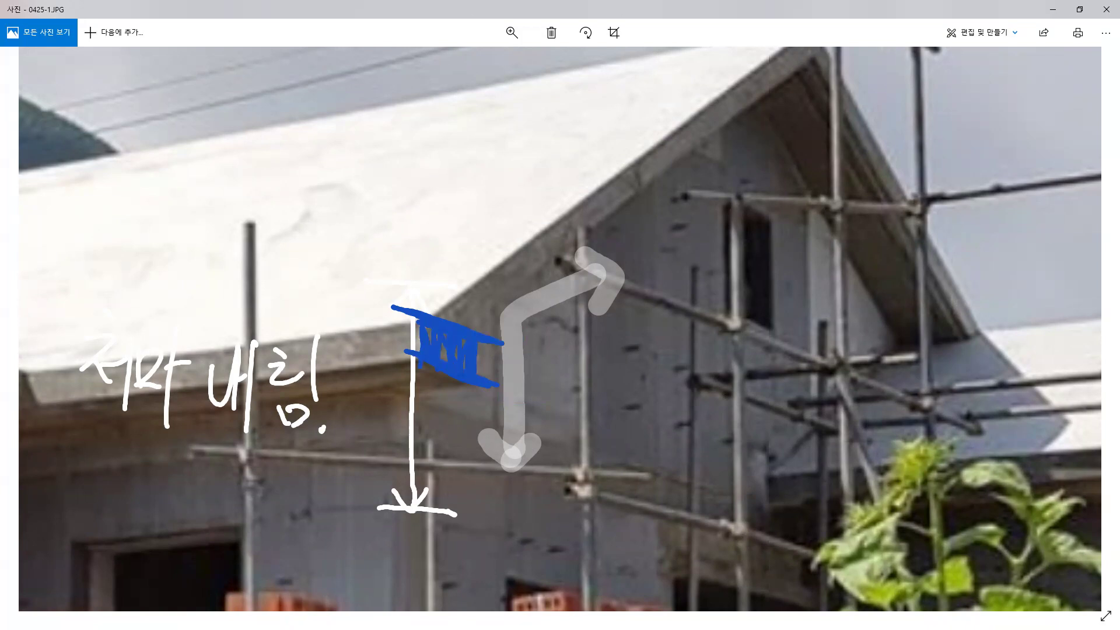
pyautogui.moveTo(496, 325)
pyautogui.mouseDown()
pyautogui.moveTo(379, 488)
pyautogui.moveTo(273, 365)
pyautogui.moveTo(281, 359)
pyautogui.moveTo(102, 371)
pyautogui.mouseUp()
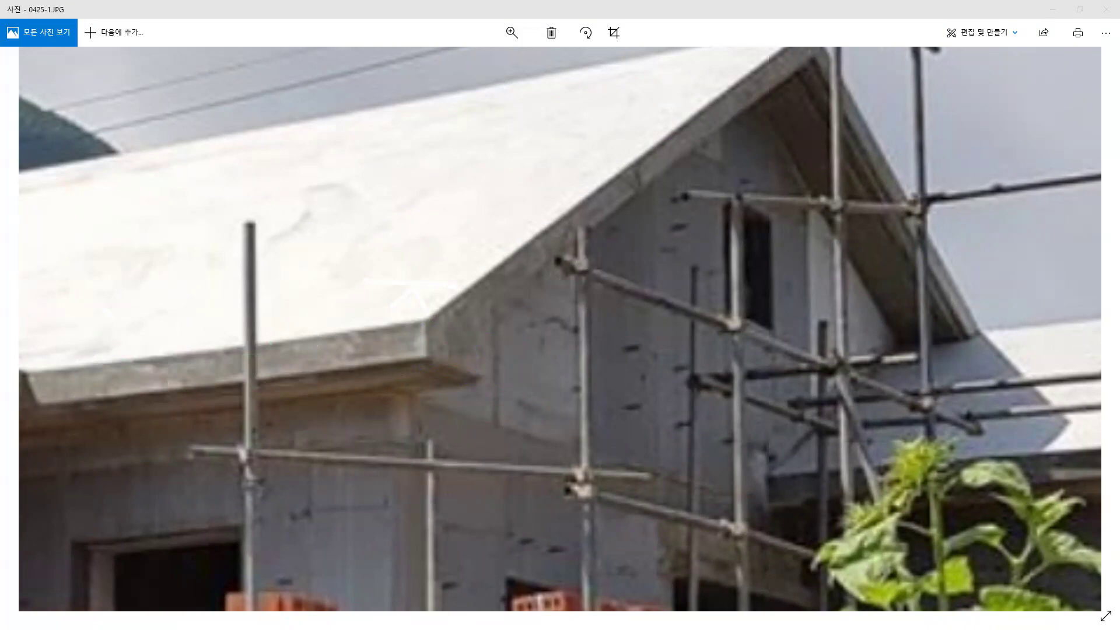
pyautogui.click(1054, 9)
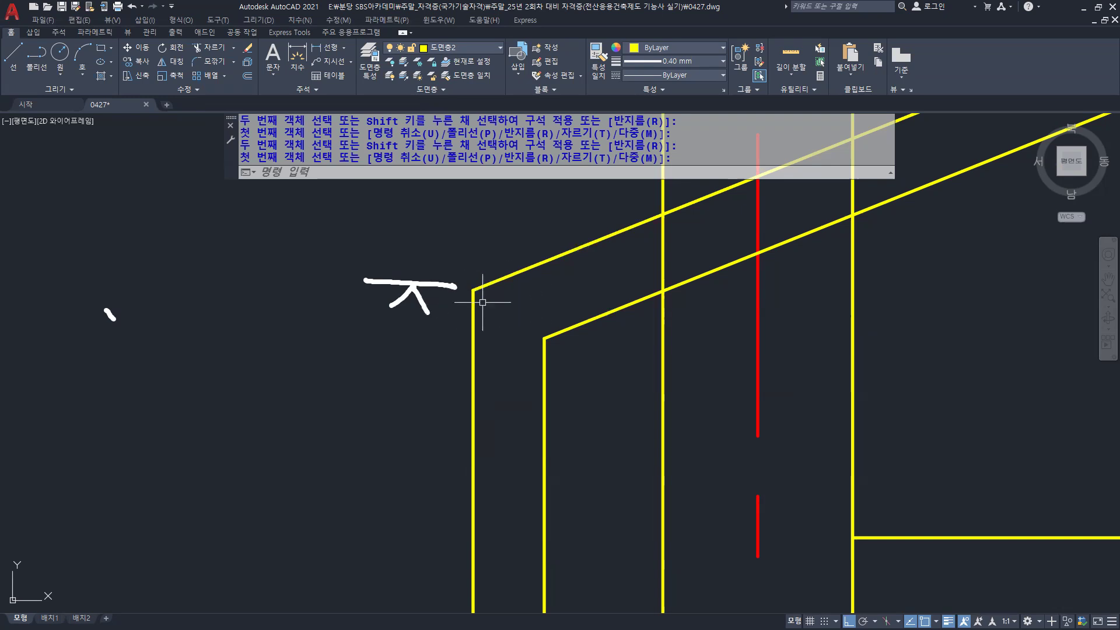
# Draw a horizontal line 150 long from the eave's outer upper corner toward the wall
pyautogui.write('l')
pyautogui.press('Return')
pyautogui.click(473, 290)
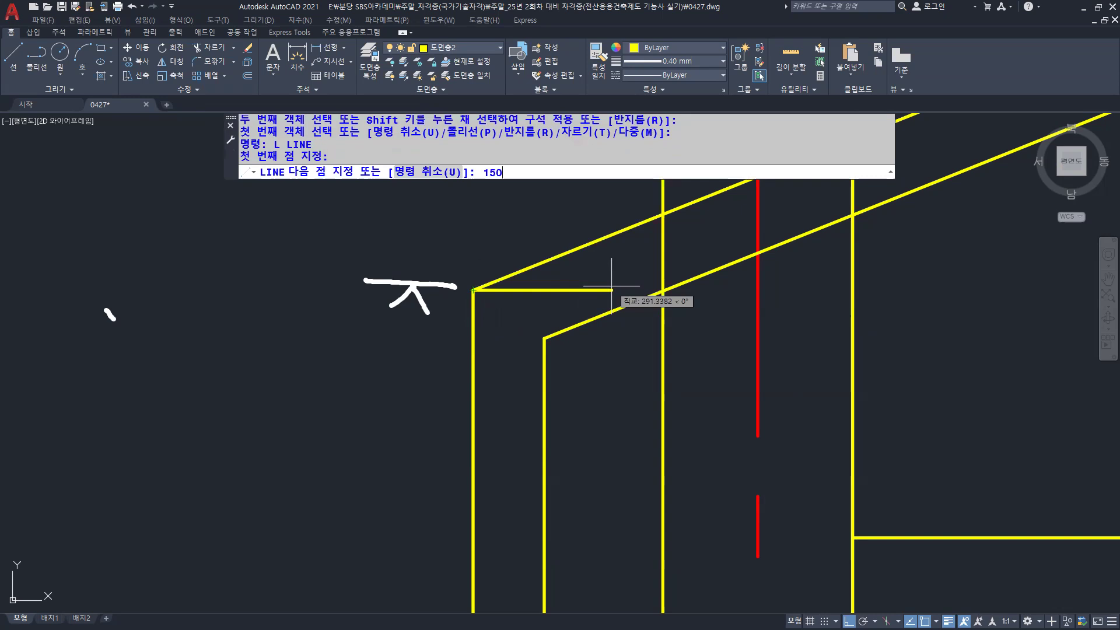
pyautogui.press('Return')
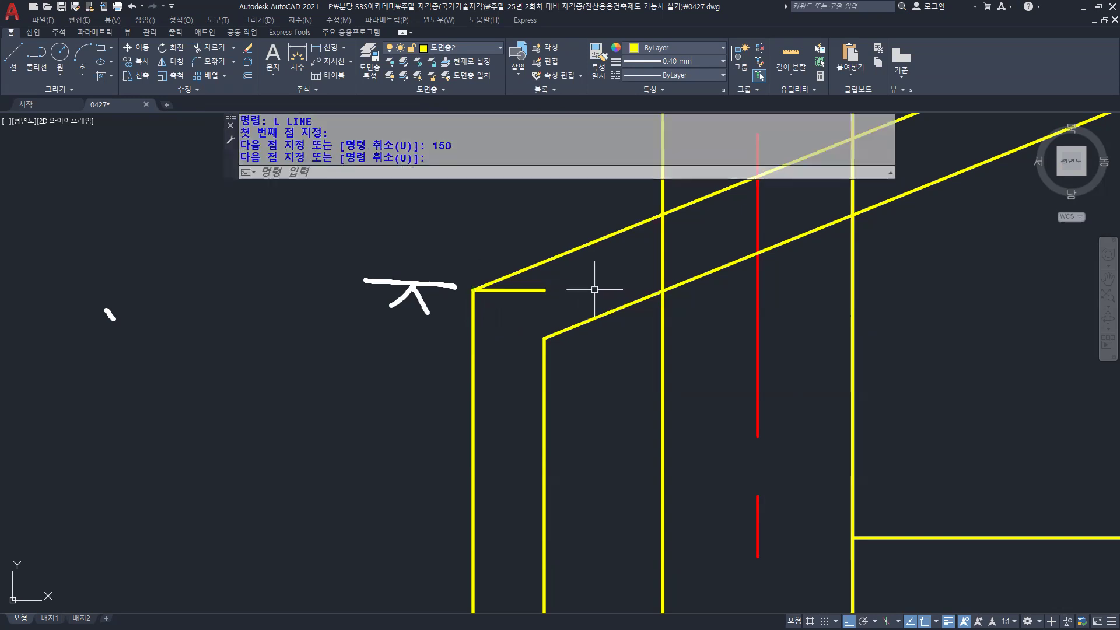
pyautogui.press('ctrl')
pyautogui.press('ctrl')
pyautogui.press('ctrl')
pyautogui.press('ctrl')
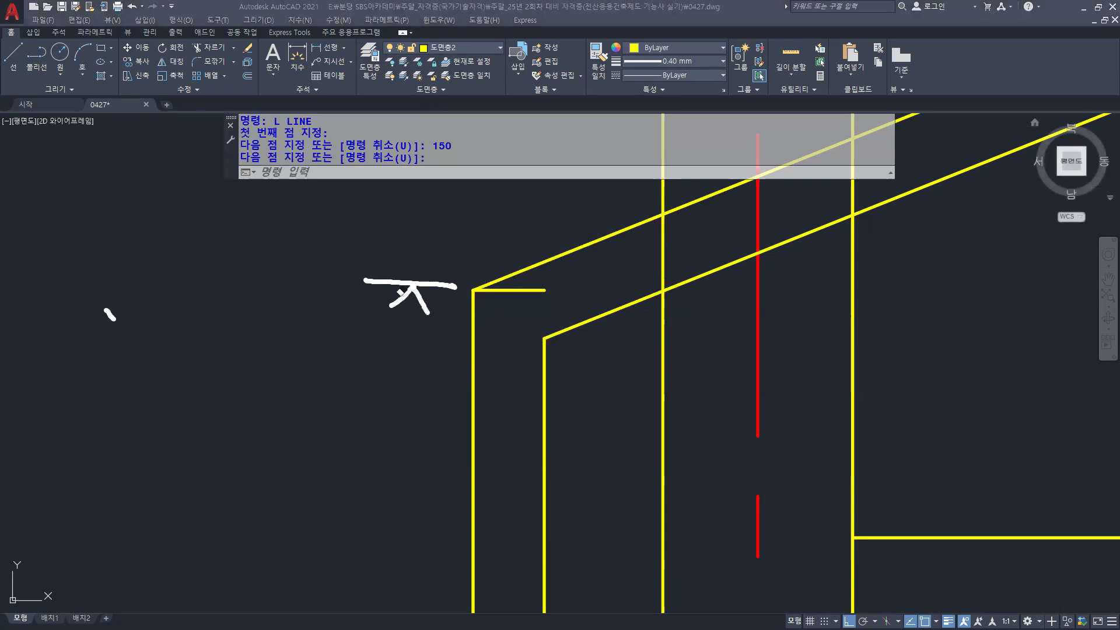
pyautogui.hotkey('ctrl', 'shift', '6')
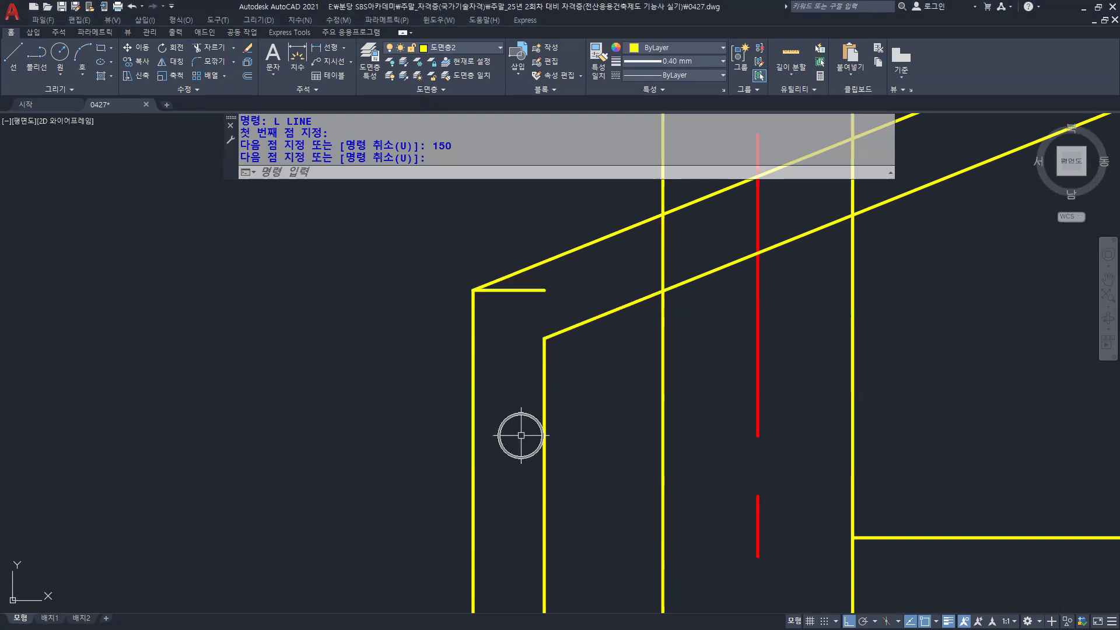
# Move the short horizontal line at the eave corner straight down by 200
pyautogui.press('Return')
pyautogui.write('m')
pyautogui.press('Return')
pyautogui.click(521, 292)
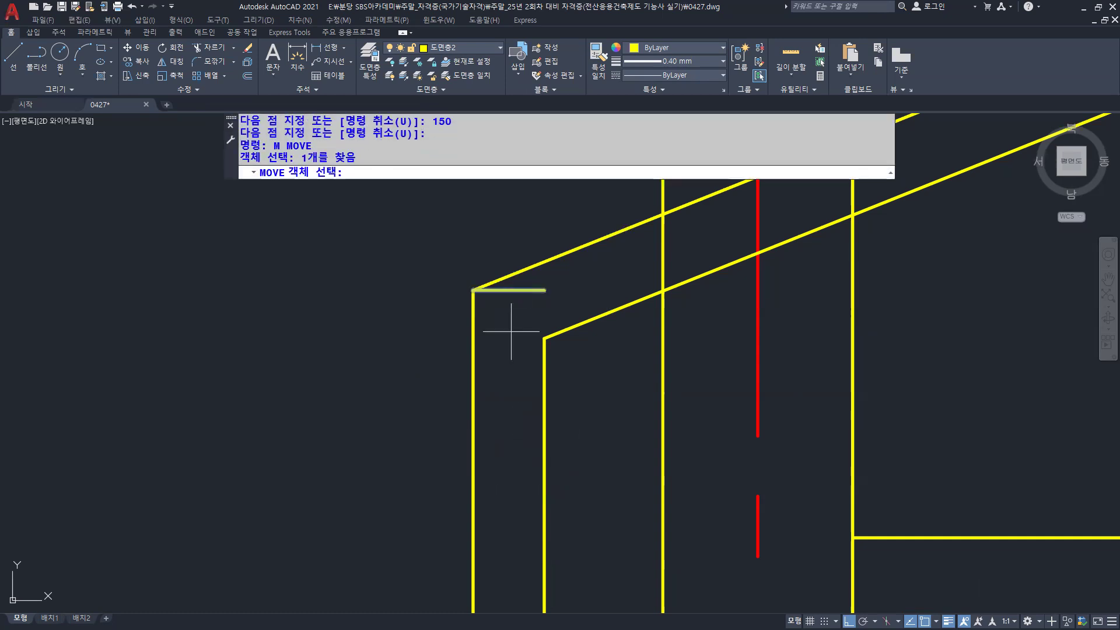
pyautogui.press('Return')
pyautogui.click(424, 285)
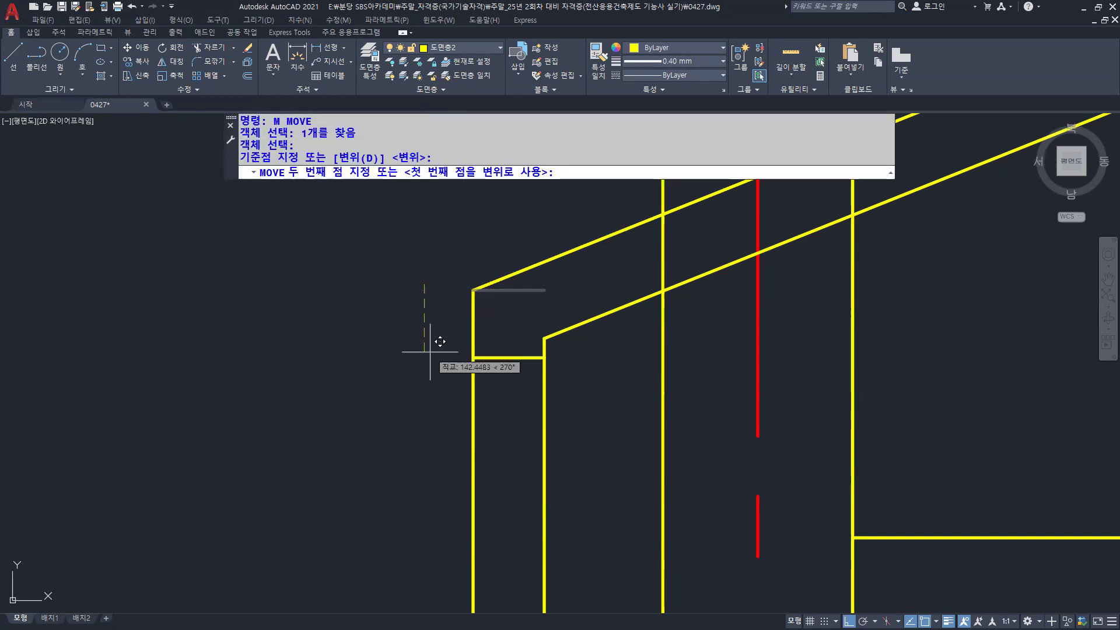
pyautogui.write('20')
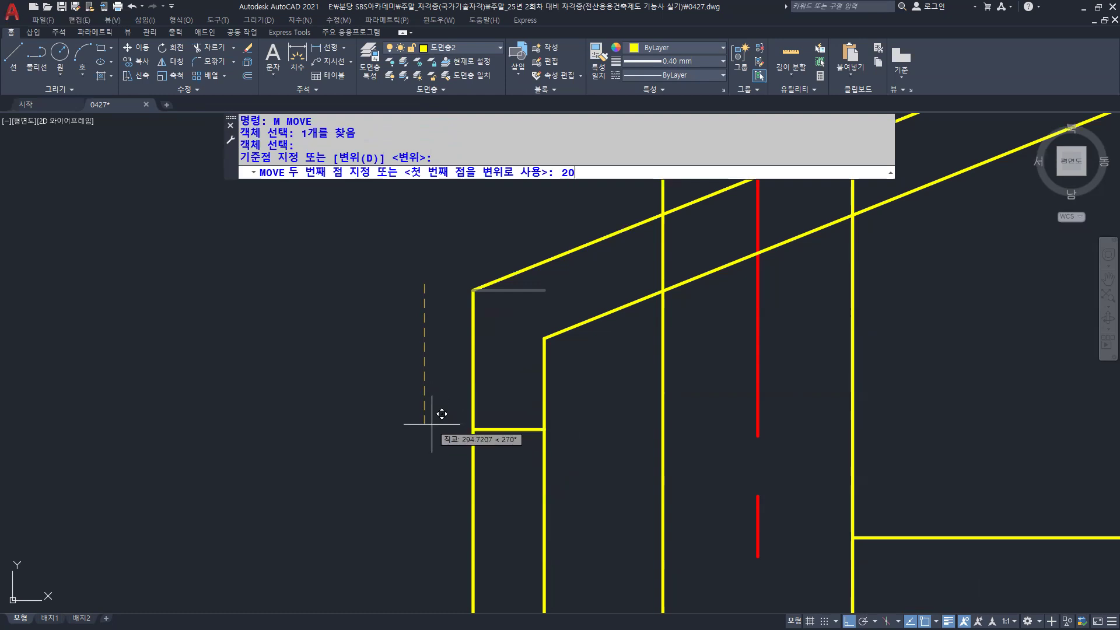
pyautogui.write('0')
pyautogui.press('Return')
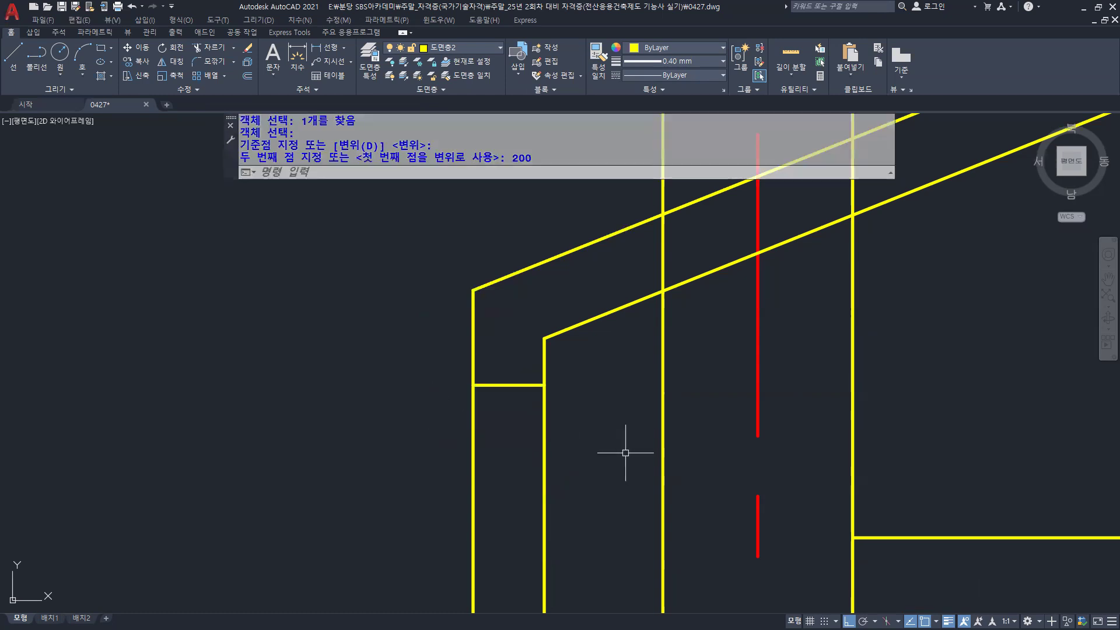
# Fillet the eave's short bottom line with the inner and outer verticals at radius 0 using the Multiple option to close its lower end
pyautogui.moveTo(617, 452); pyautogui.dragTo(663, 365, button='middle')
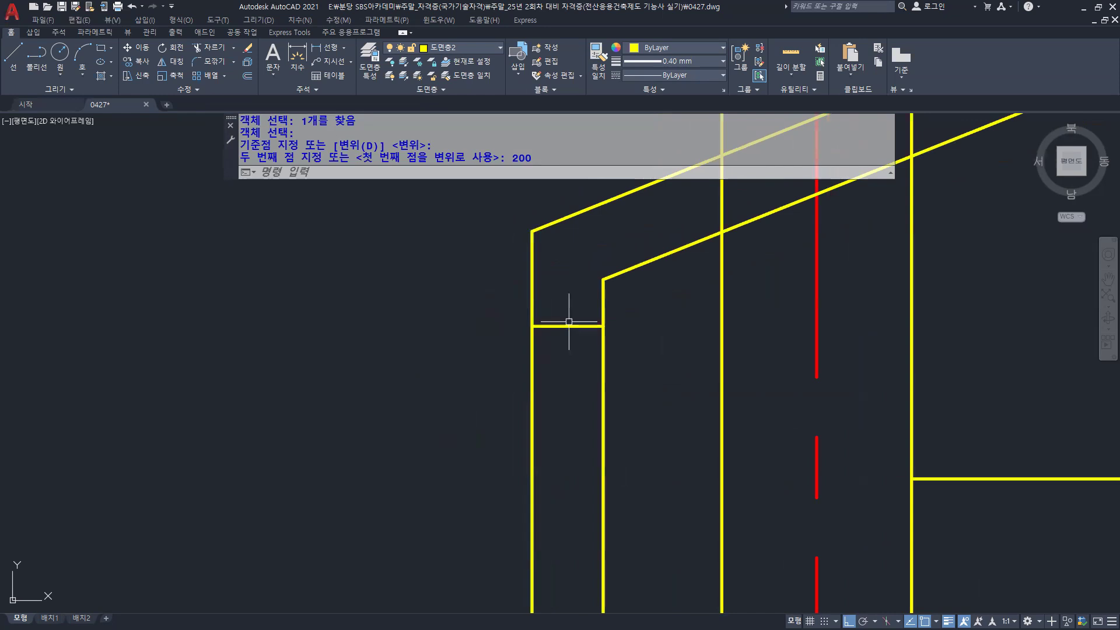
pyautogui.moveTo(575, 328); pyautogui.dragTo(584, 353, button='middle')
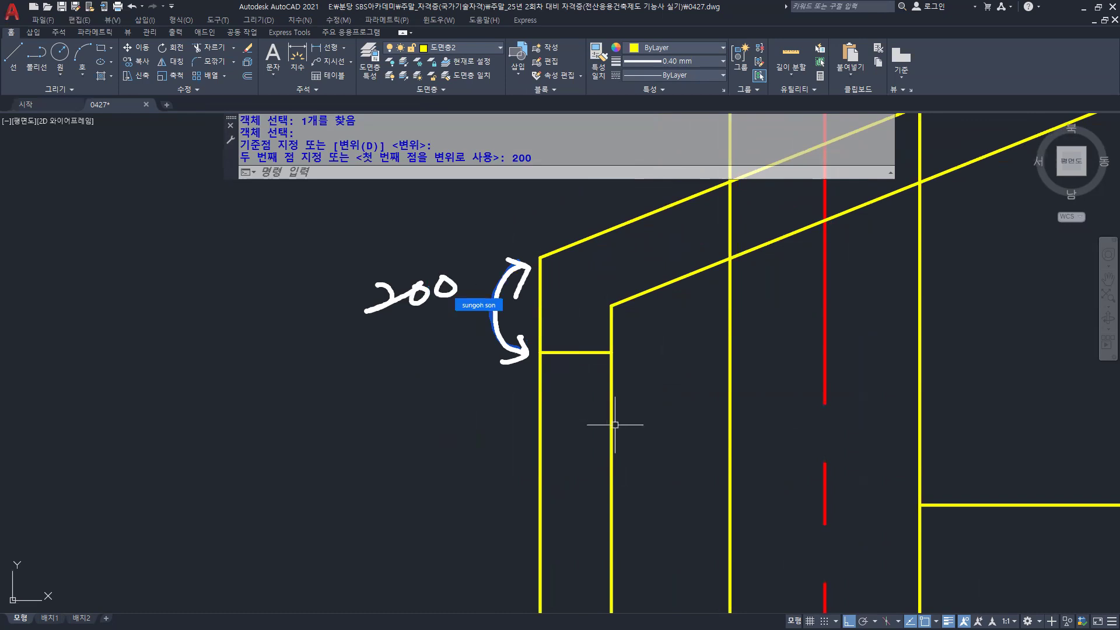
pyautogui.click(578, 352)
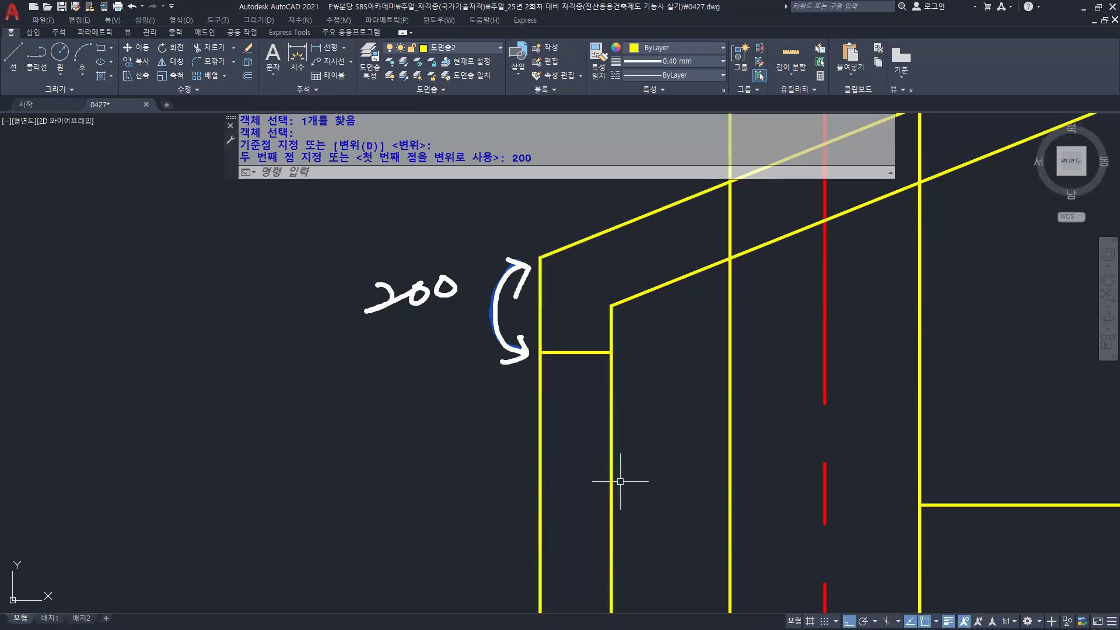
pyautogui.write('f')
pyautogui.press('Return')
pyautogui.write('m')
pyautogui.press('Return')
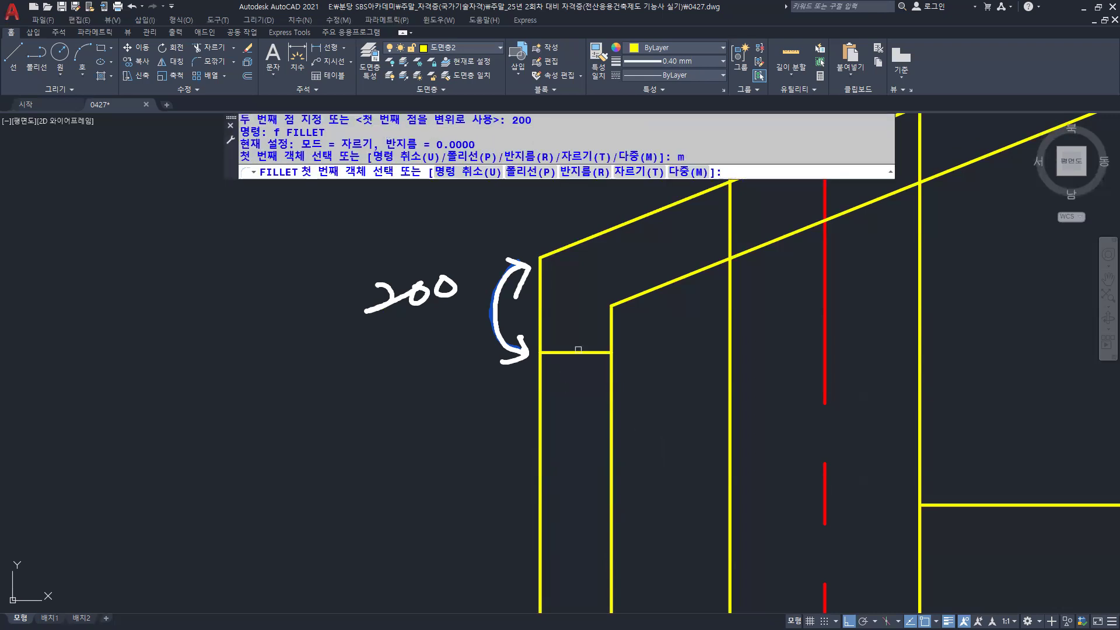
pyautogui.click(578, 351)
pyautogui.click(611, 341)
pyautogui.click(578, 352)
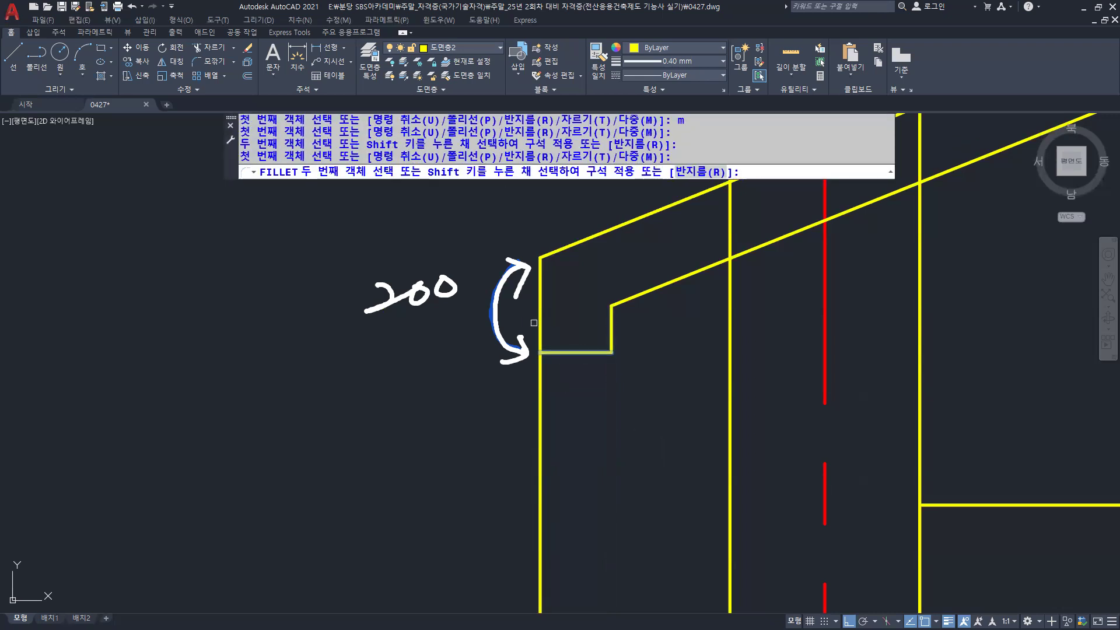
pyautogui.click(534, 323)
pyautogui.press('Return')
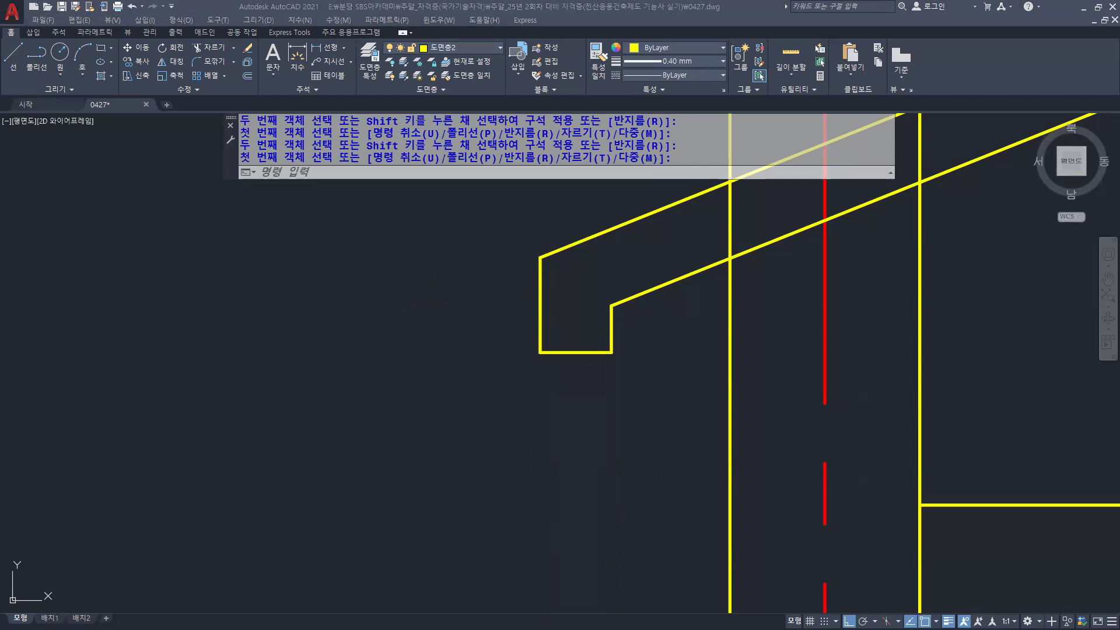
# Trim both wall lines above the slab's lower slope line, using that slope line as the cutting edge
pyautogui.moveTo(873, 400)
pyautogui.mouseDown(button='middle')
pyautogui.moveTo(854, 398)
pyautogui.moveTo(780, 435)
pyautogui.mouseUp(button='middle')
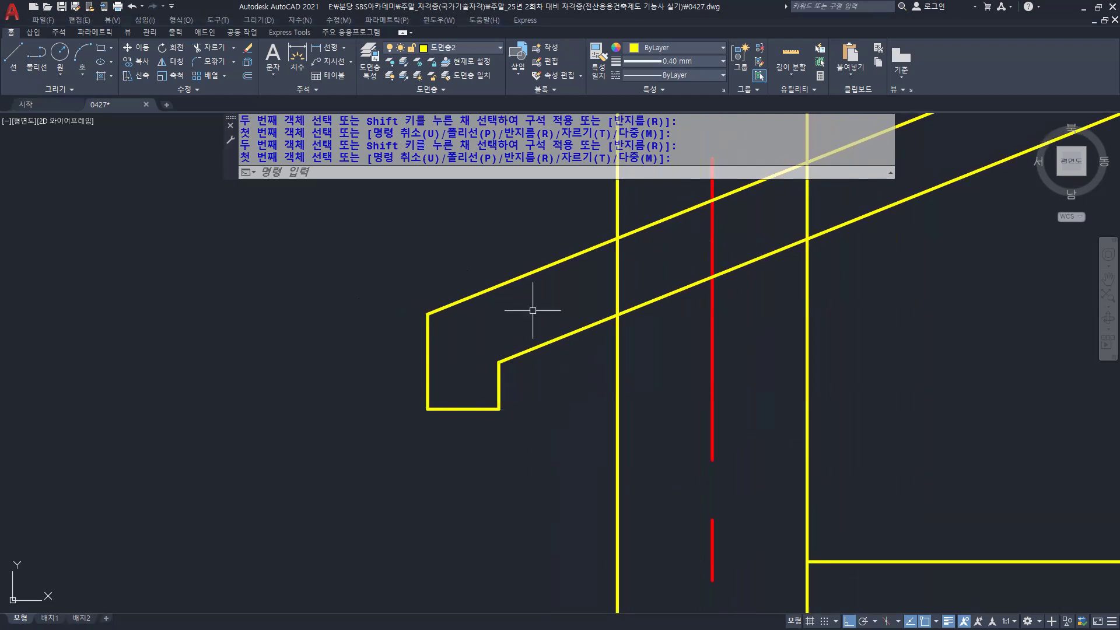
pyautogui.scroll(-2, 776, 234)
pyautogui.scroll(-1, 799, 242)
pyautogui.moveTo(799, 242)
pyautogui.mouseDown(button='middle')
pyautogui.moveTo(433, 424)
pyautogui.moveTo(662, 340)
pyautogui.mouseUp(button='middle')
pyautogui.scroll(3, 582, 355)
pyautogui.moveTo(724, 314); pyautogui.dragTo(644, 337, button='middle')
pyautogui.scroll(1, 644, 333)
pyautogui.scroll(-1, 693, 321)
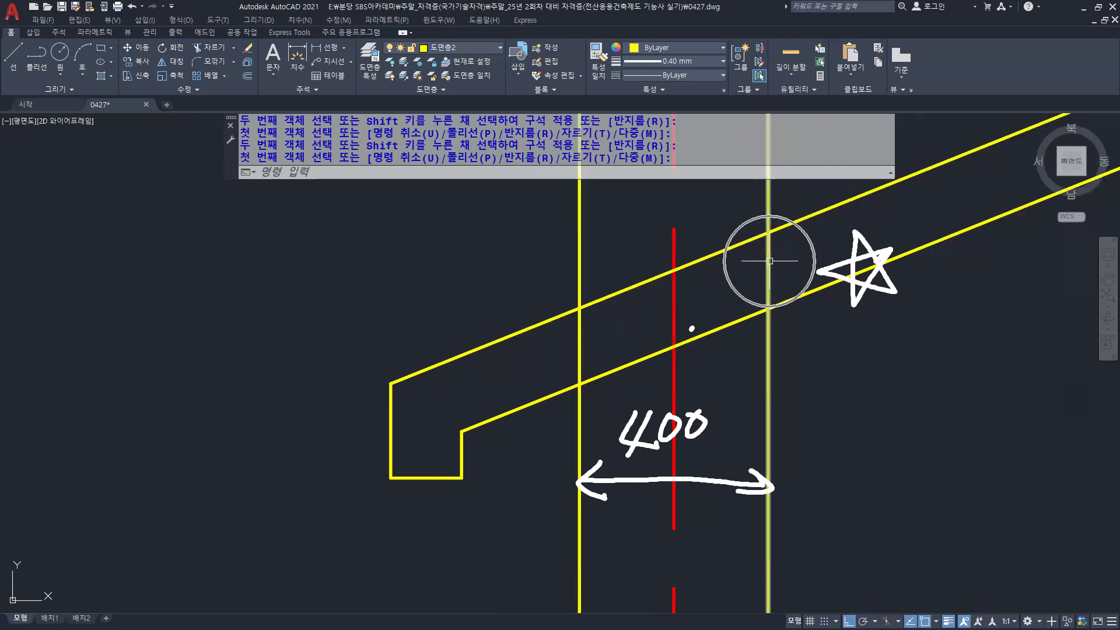
pyautogui.press('Escape')
pyautogui.write('tr')
pyautogui.press('Return')
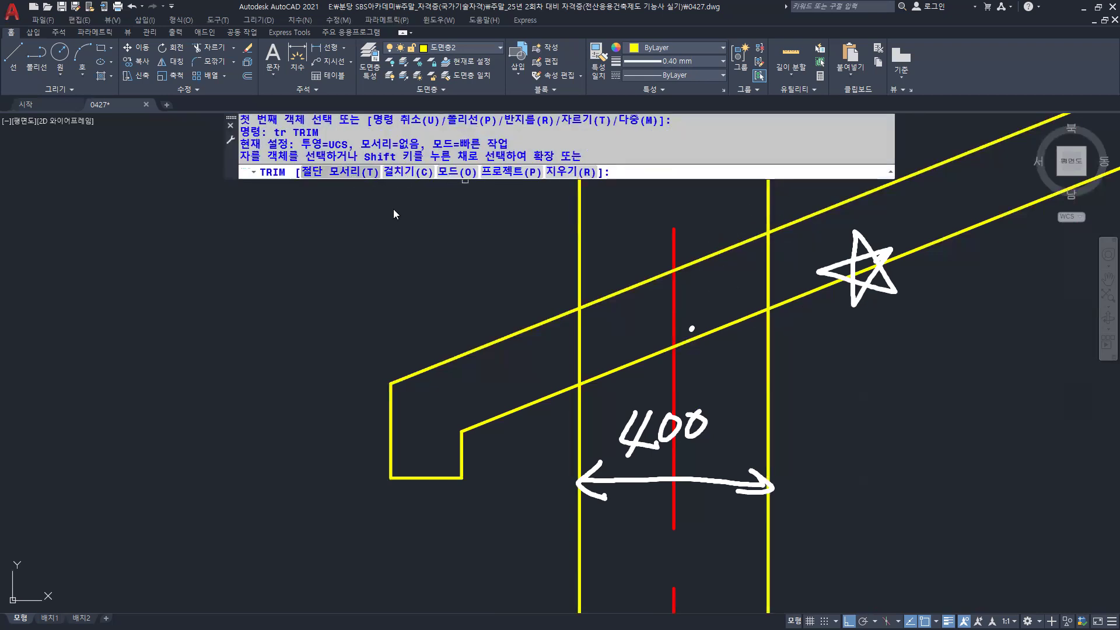
pyautogui.write('t')
pyautogui.press('Return')
pyautogui.click(541, 398)
pyautogui.press('Return')
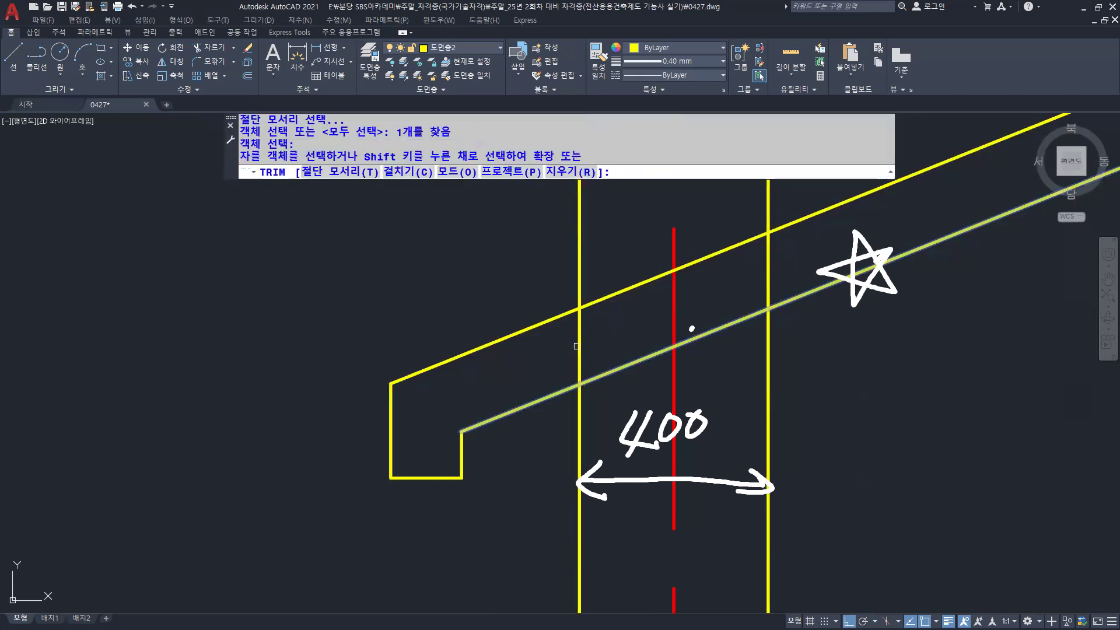
pyautogui.click(576, 346)
pyautogui.click(768, 284)
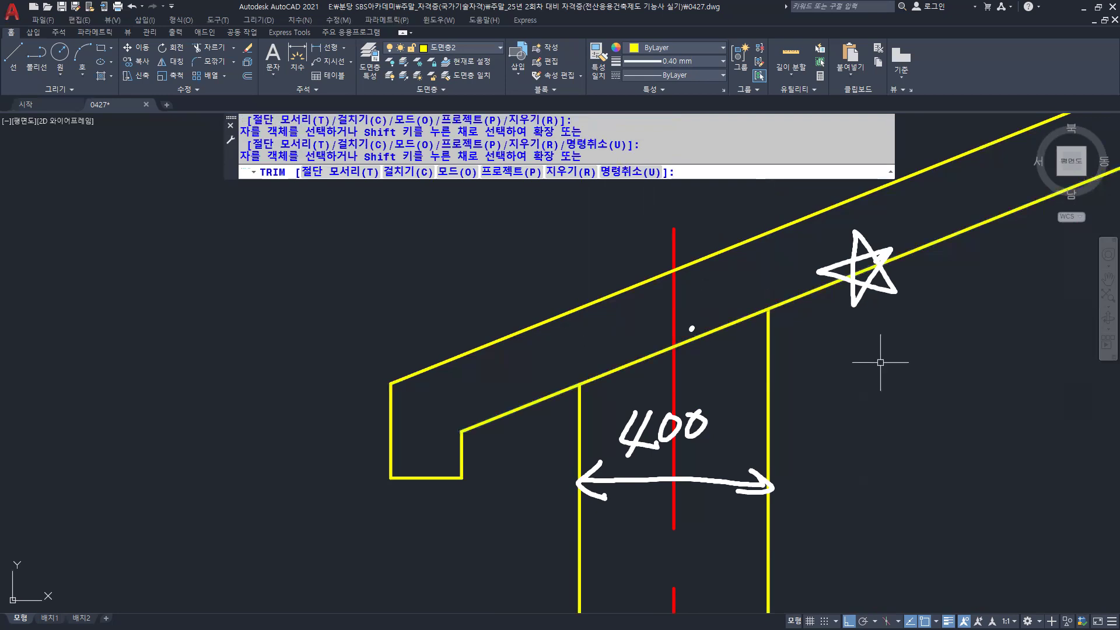
pyautogui.press('Return')
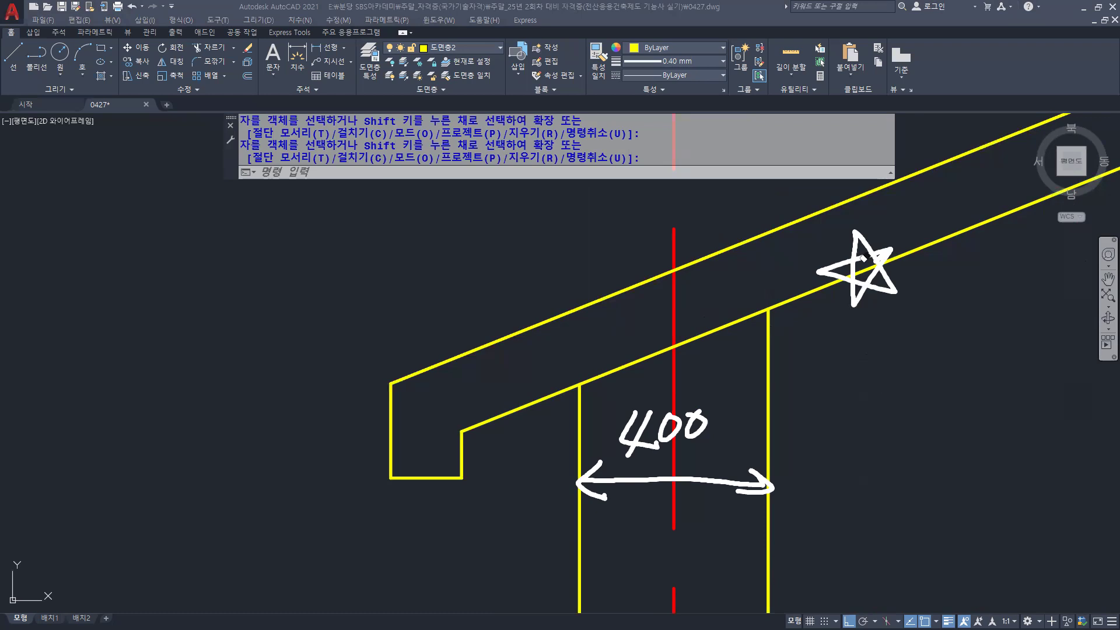
pyautogui.moveTo(866, 257); pyautogui.dragTo(851, 247)
pyautogui.moveTo(755, 485); pyautogui.dragTo(560, 476)
pyautogui.moveTo(648, 416); pyautogui.dragTo(733, 417)
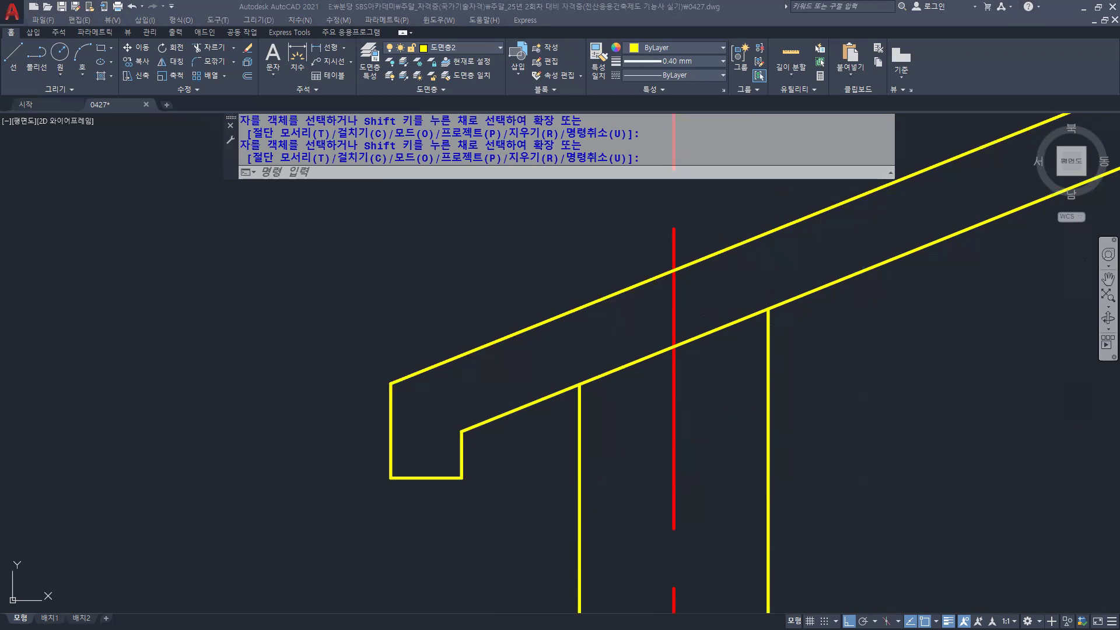
pyautogui.scroll(-5, 788, 358)
pyautogui.scroll(3, 754, 341)
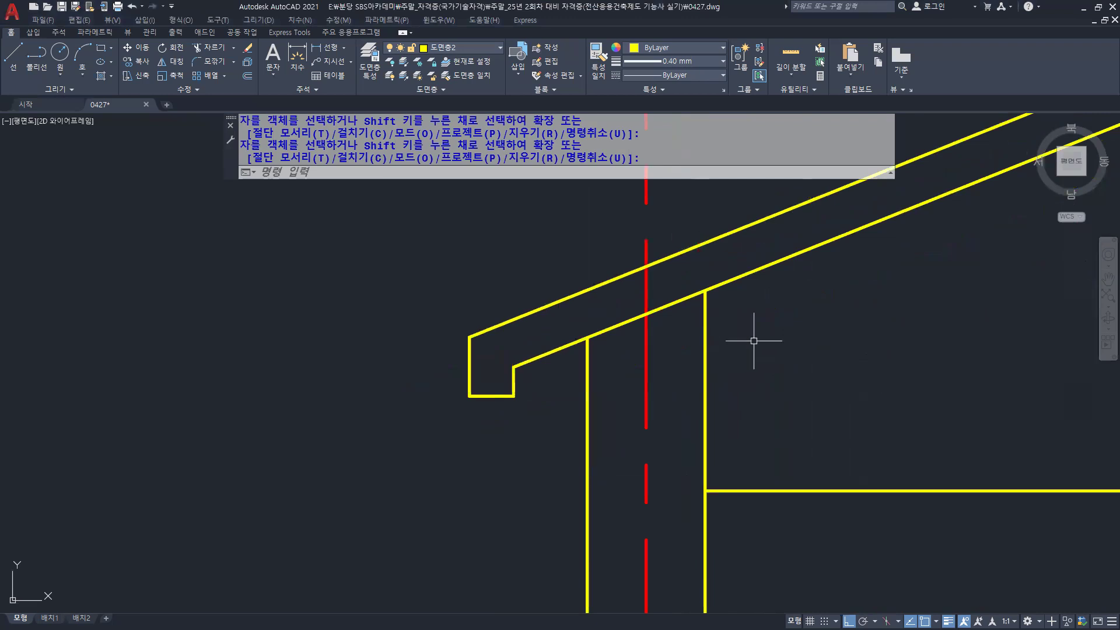
pyautogui.moveTo(754, 341); pyautogui.dragTo(817, 337, button='middle')
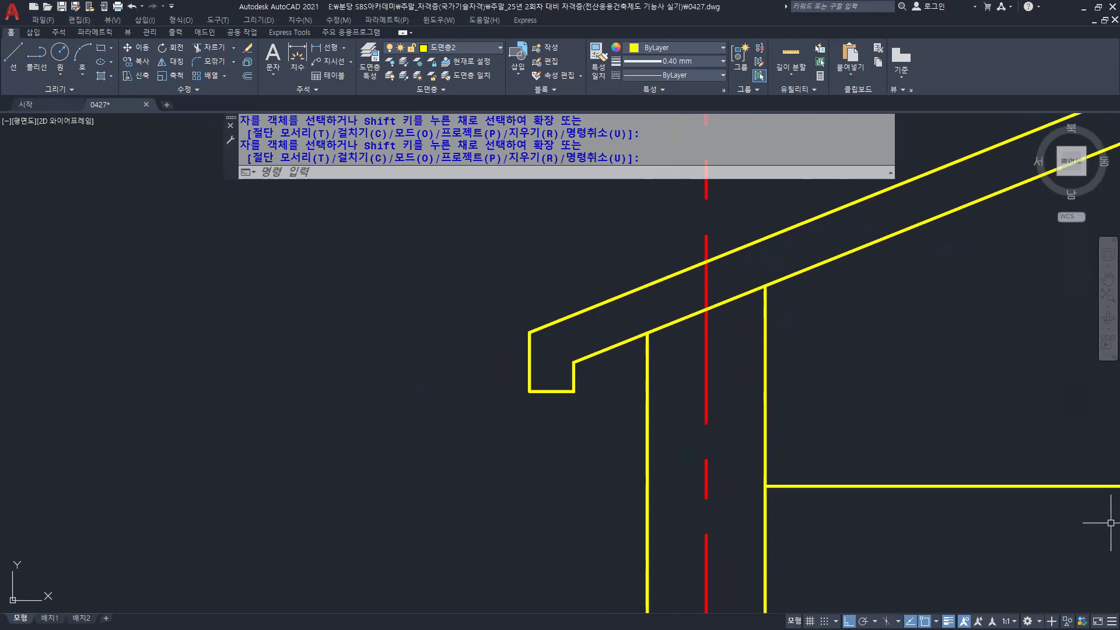
# Bring up the floor plan image in Photos, return to AutoCAD, and inspect the underside of the eave beside the outer wall
pyautogui.hotkey('alt', 'Tab')
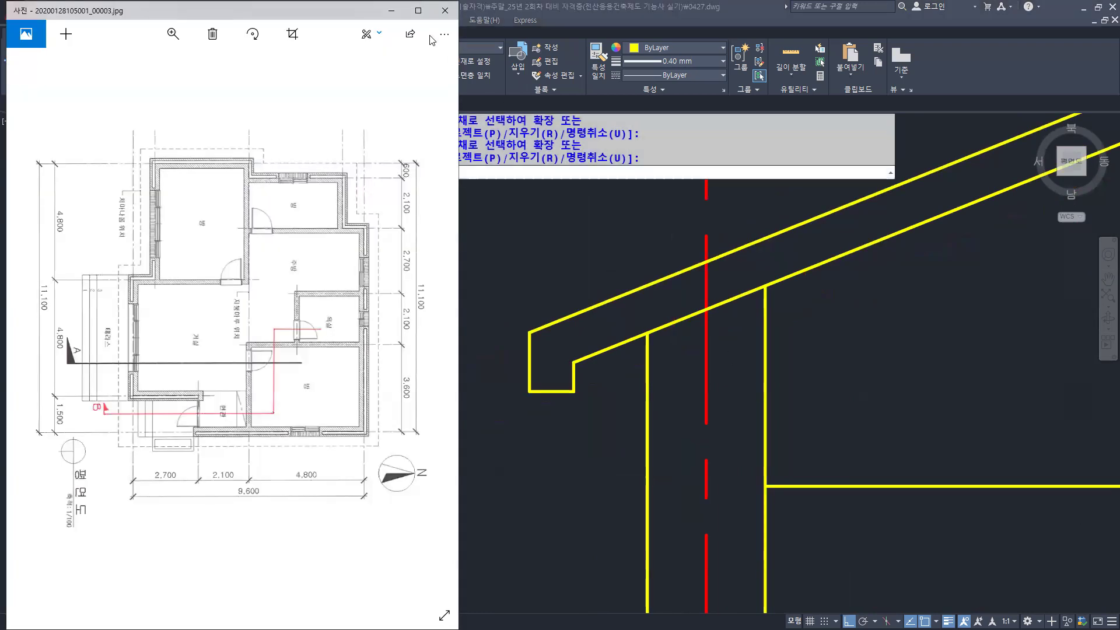
pyautogui.click(686, 379)
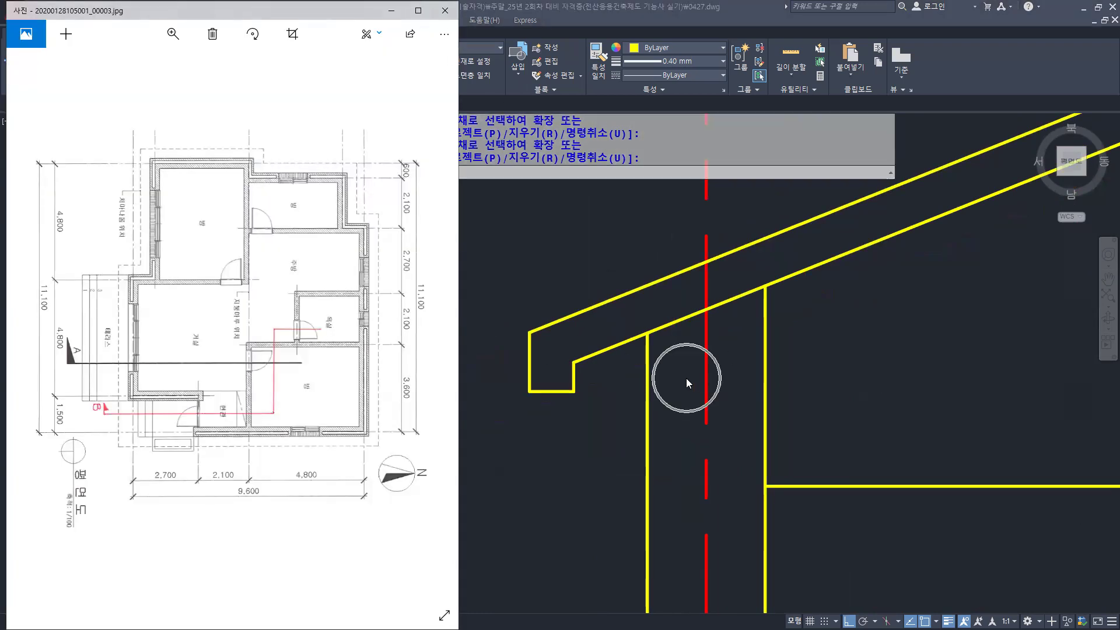
pyautogui.click(546, 382)
pyautogui.click(546, 385)
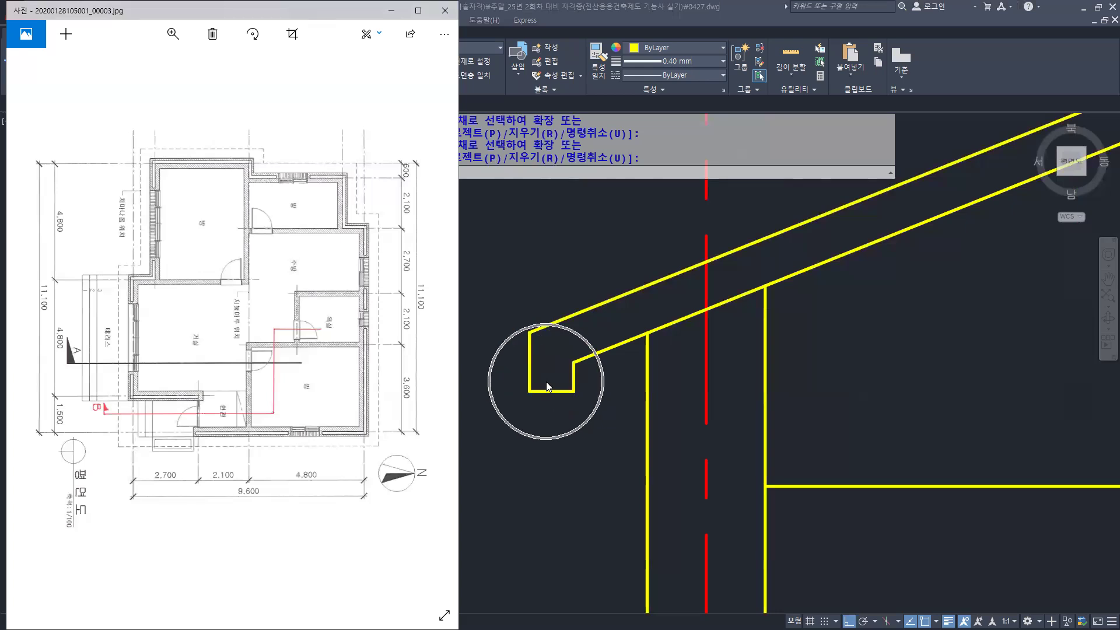
pyautogui.click(546, 385)
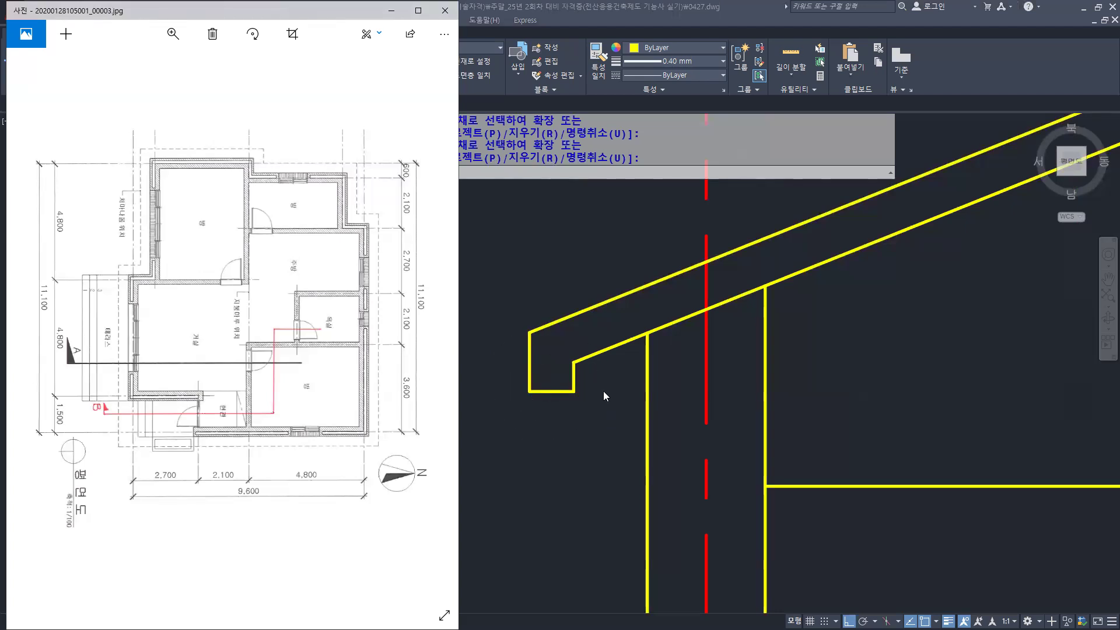
pyautogui.scroll(6, 599, 392)
pyautogui.scroll(-2, 709, 376)
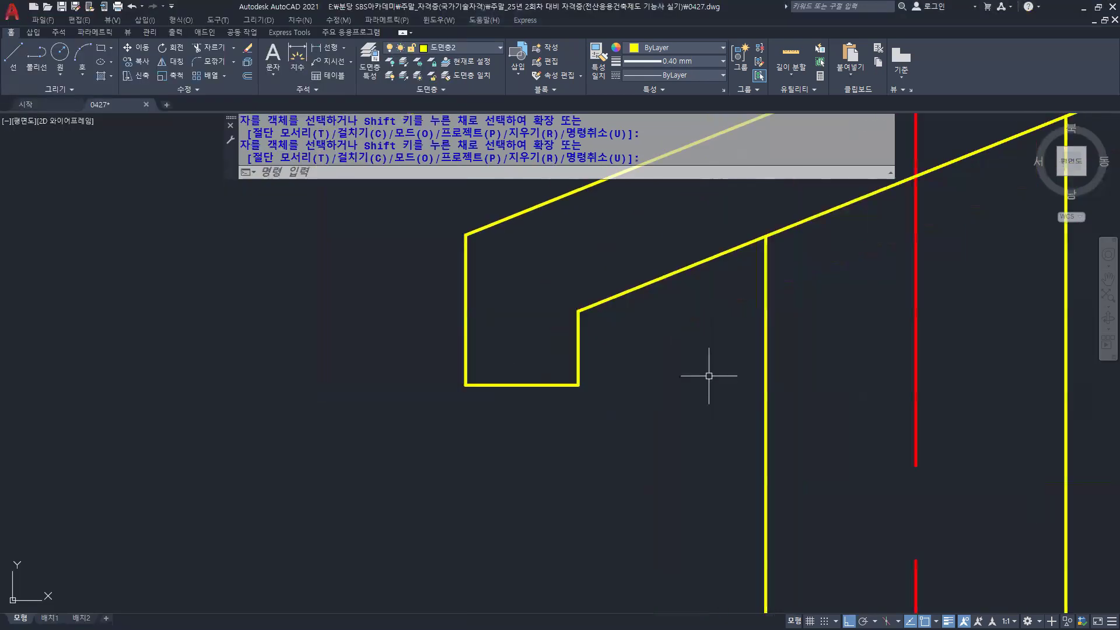
pyautogui.moveTo(709, 376); pyautogui.dragTo(772, 369, button='middle')
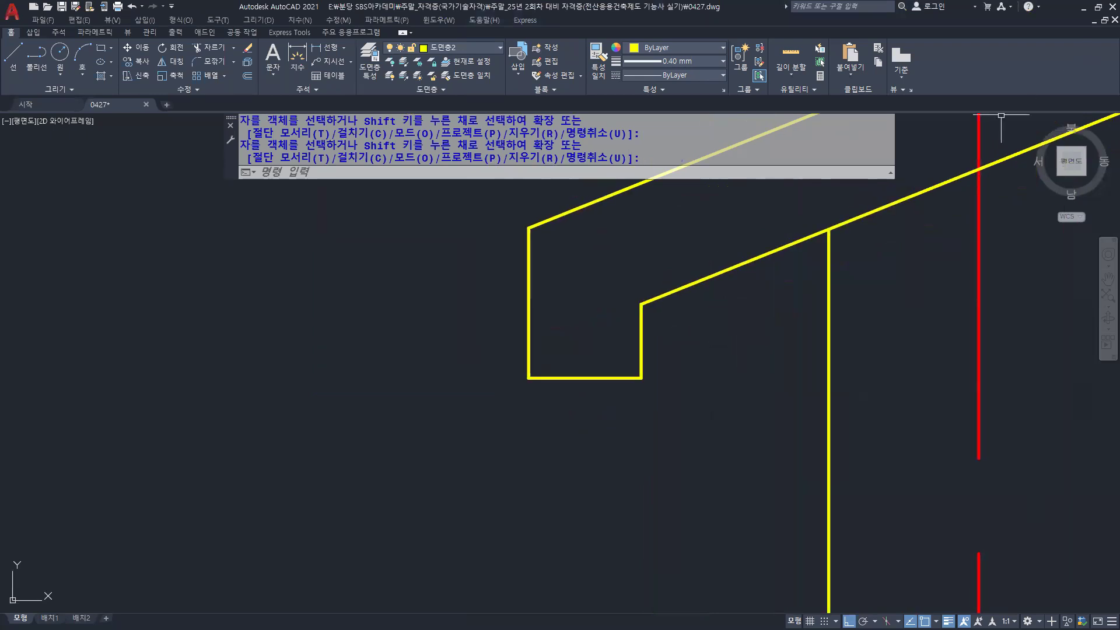
pyautogui.hotkey('alt', 'Tab')
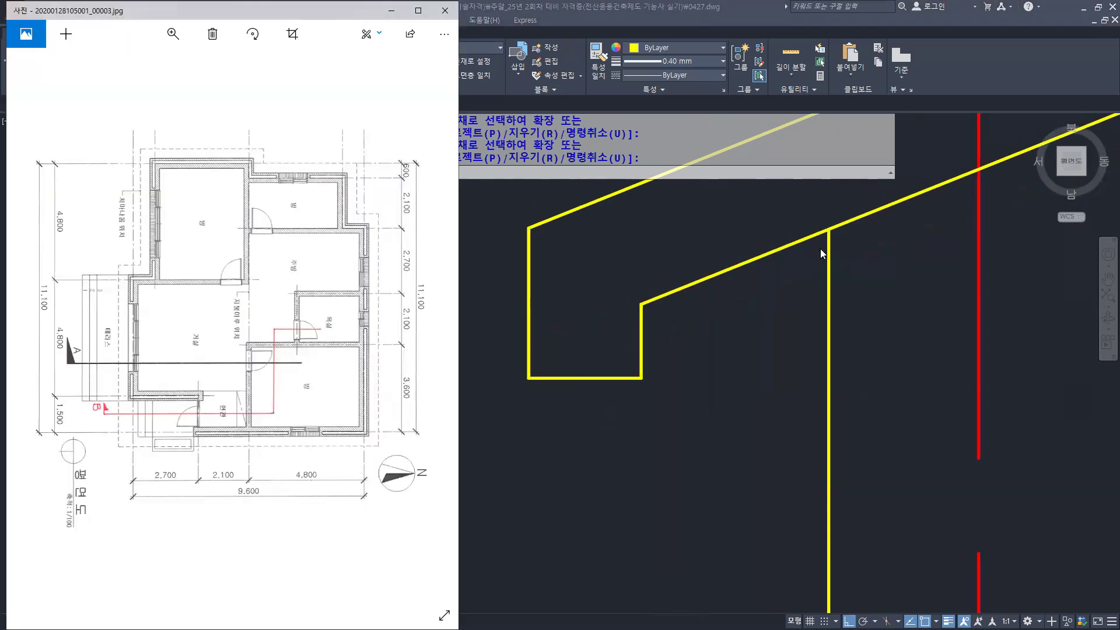
pyautogui.click(418, 11)
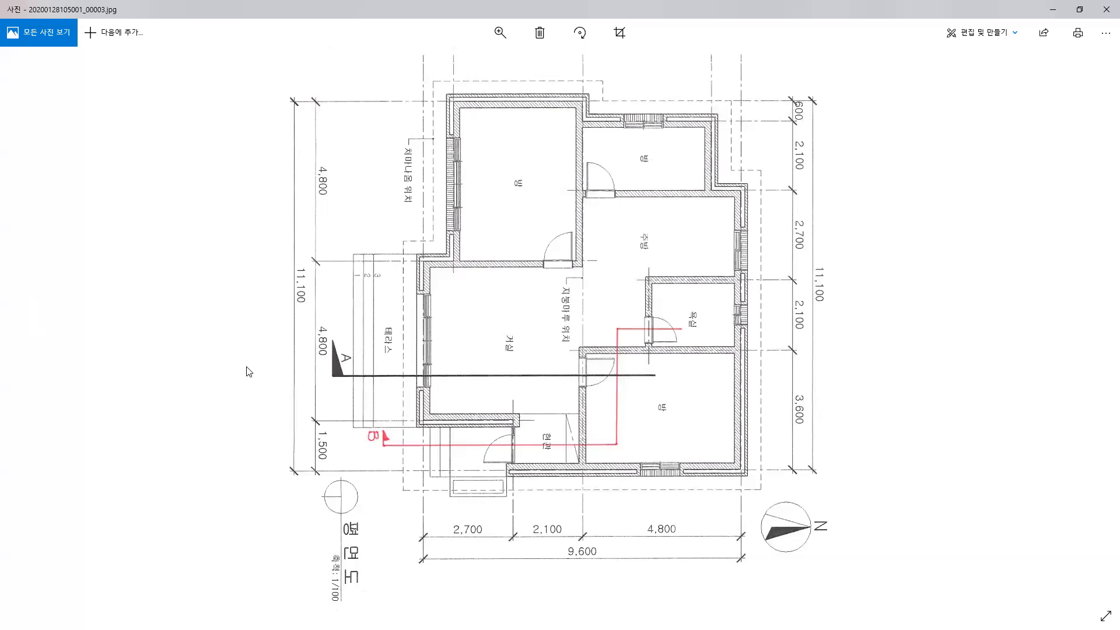
pyautogui.click(29, 330)
pyautogui.click(28, 329)
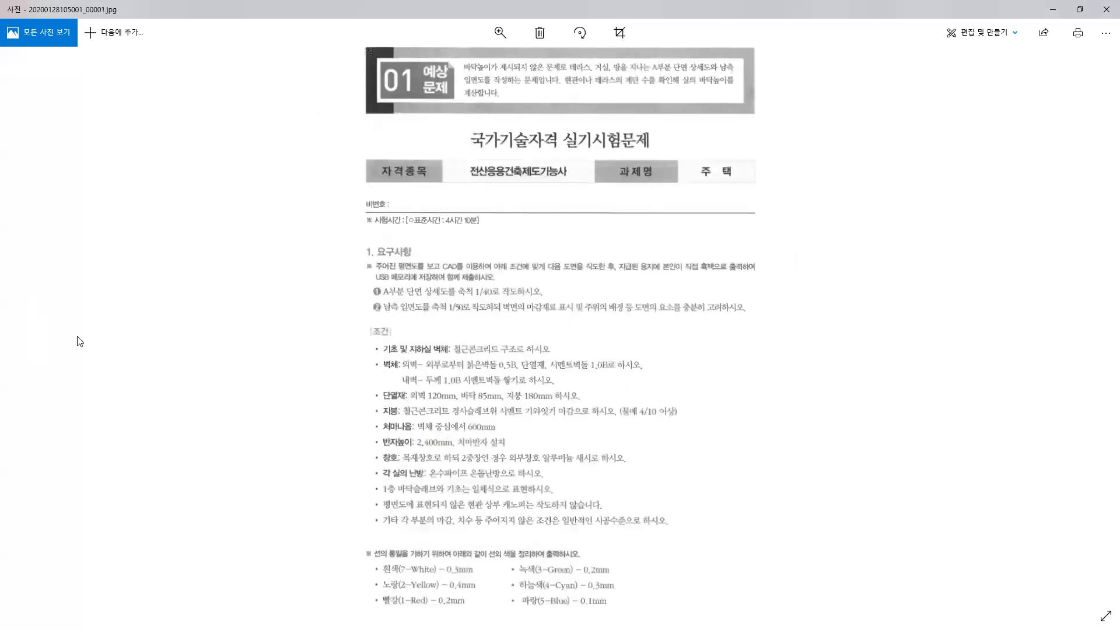
pyautogui.scroll(3, 245, 408)
pyautogui.scroll(8, 245, 408)
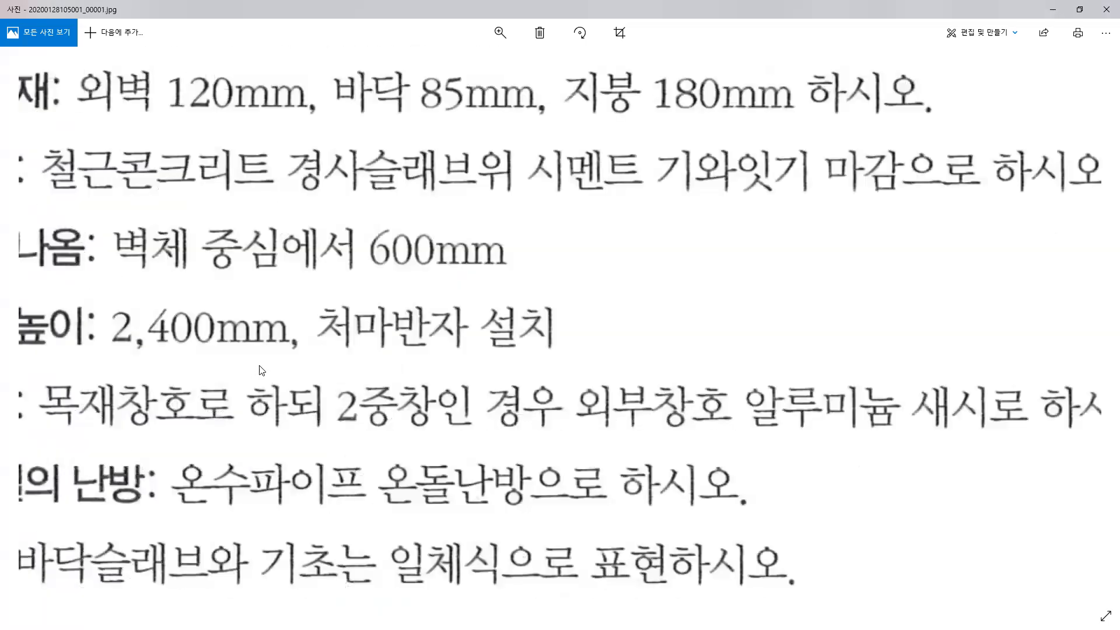
pyautogui.moveTo(307, 320); pyautogui.dragTo(607, 320)
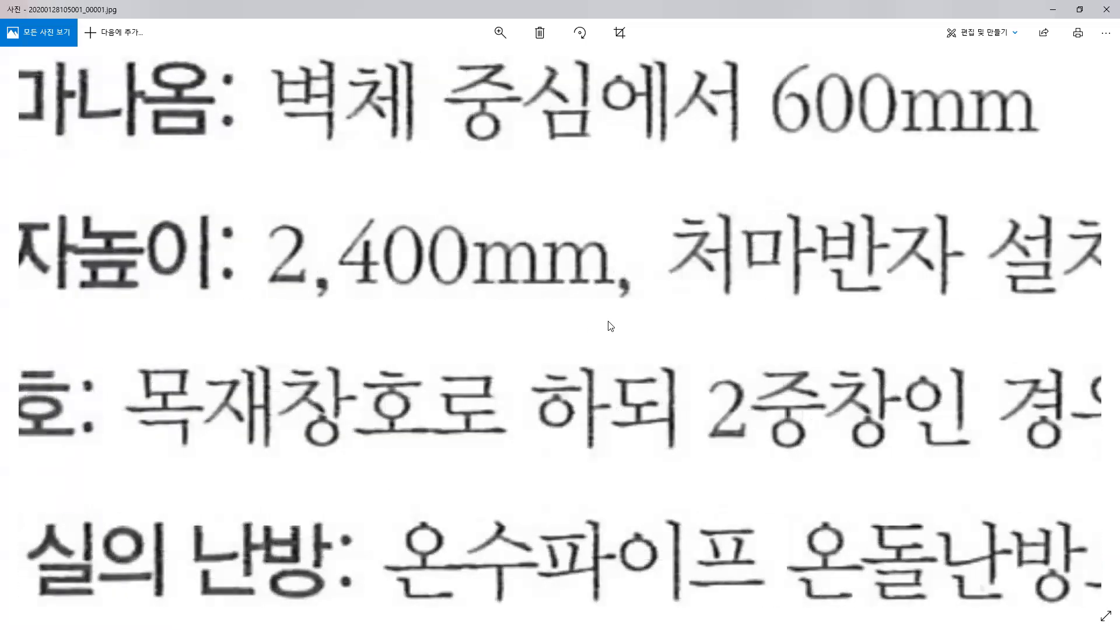
pyautogui.scroll(-2, 607, 321)
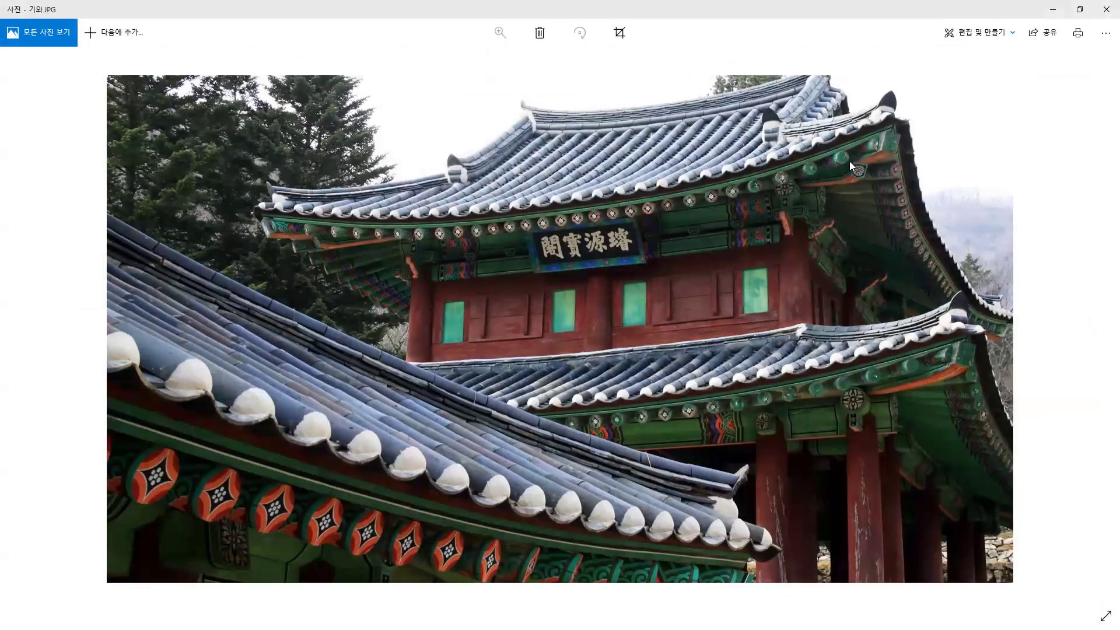
# Examine the underside of the tiled roof's eaves in the photo 기와.JPG at close range
pyautogui.scroll(6, 928, 214)
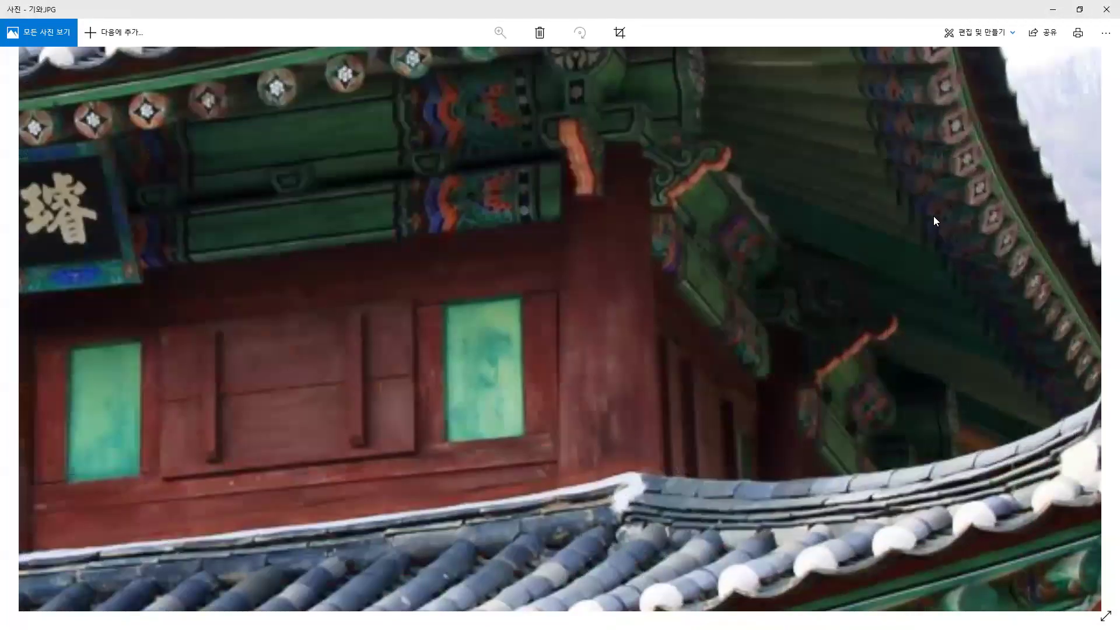
pyautogui.moveTo(933, 216); pyautogui.dragTo(909, 290)
pyautogui.press('ctrl')
pyautogui.press('ctrl')
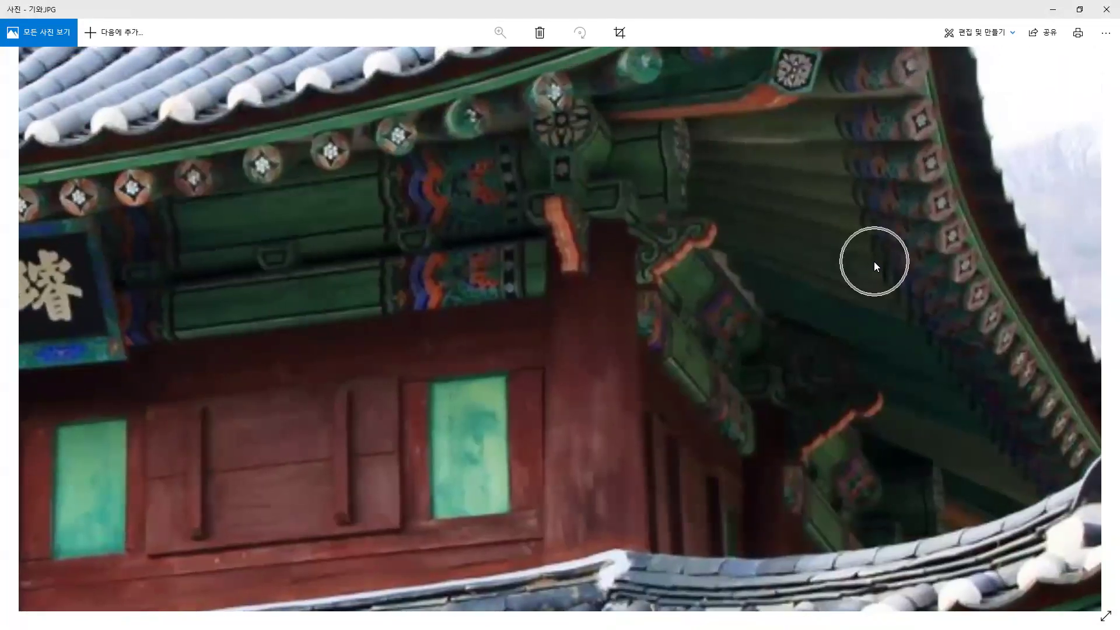
pyautogui.press('ctrl')
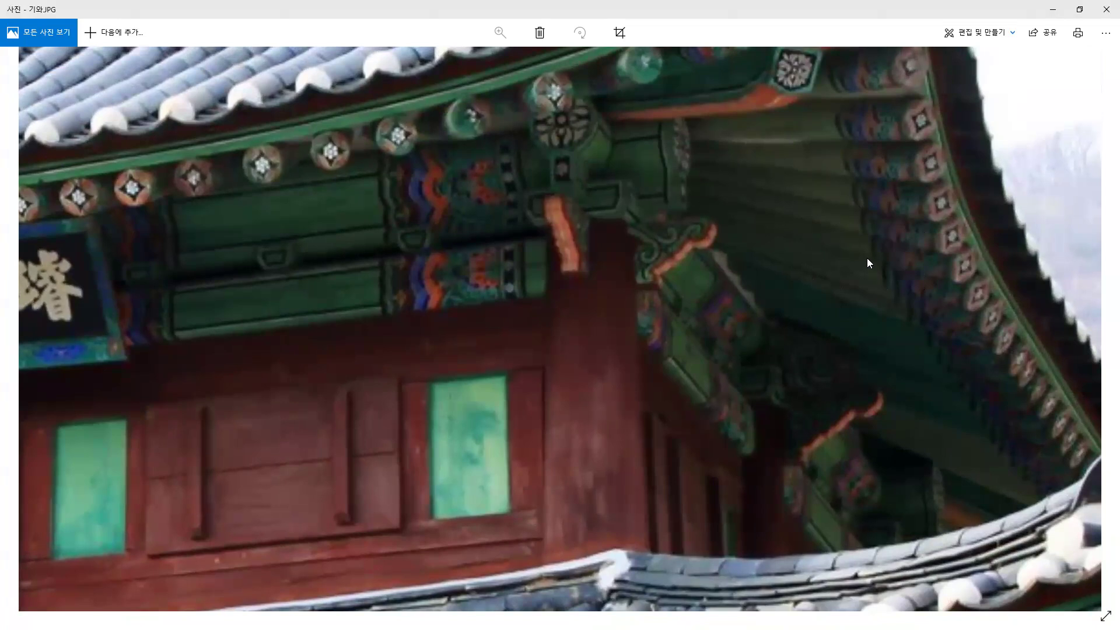
pyautogui.press('ctrl')
pyautogui.press('ctrl')
pyautogui.scroll(-5, 764, 315)
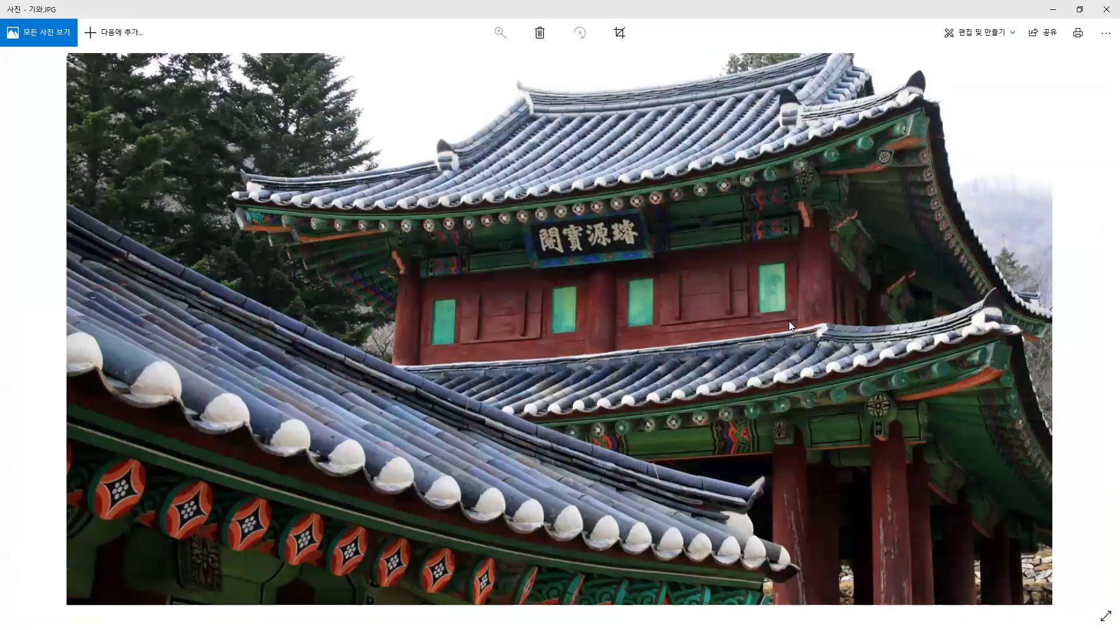
# Browse the roof construction photos through 0425-13.JPG, close that photo window, and look at the eave gutter photo 홈통 (3).JPG
pyautogui.click(1091, 331)
pyautogui.click(1091, 331)
pyautogui.click(1090, 331)
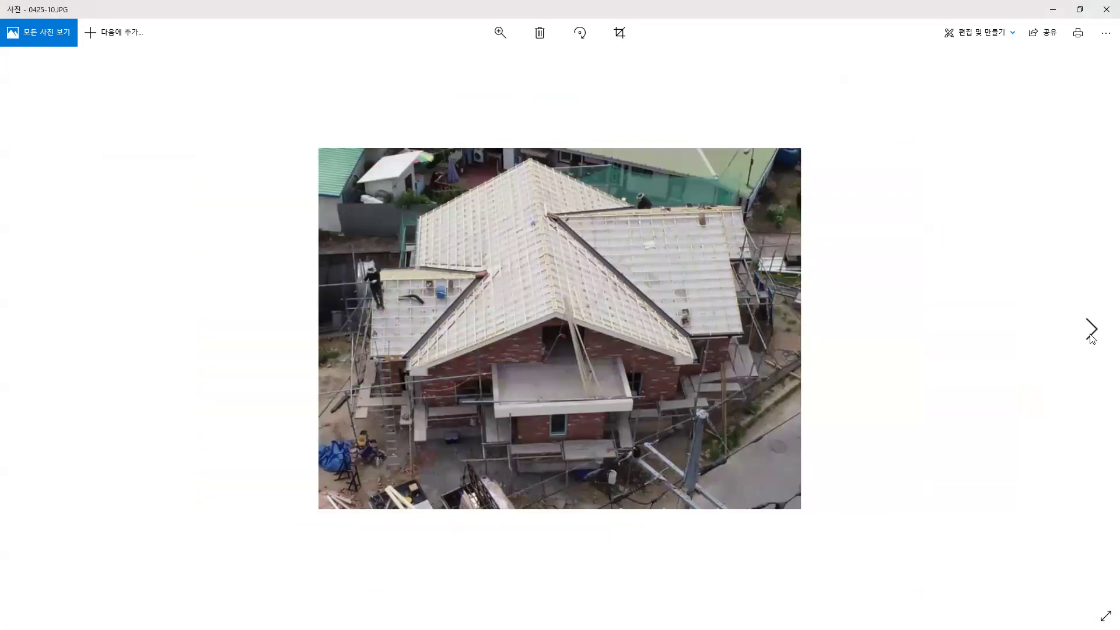
pyautogui.click(1092, 337)
pyautogui.click(1092, 338)
pyautogui.click(1092, 337)
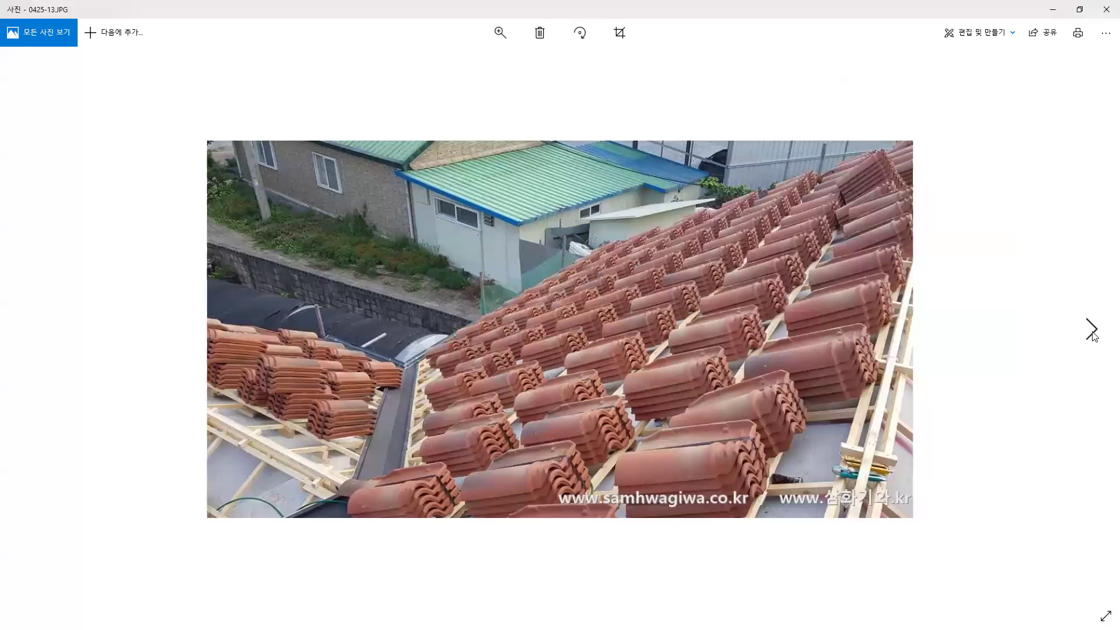
pyautogui.click(1097, 6)
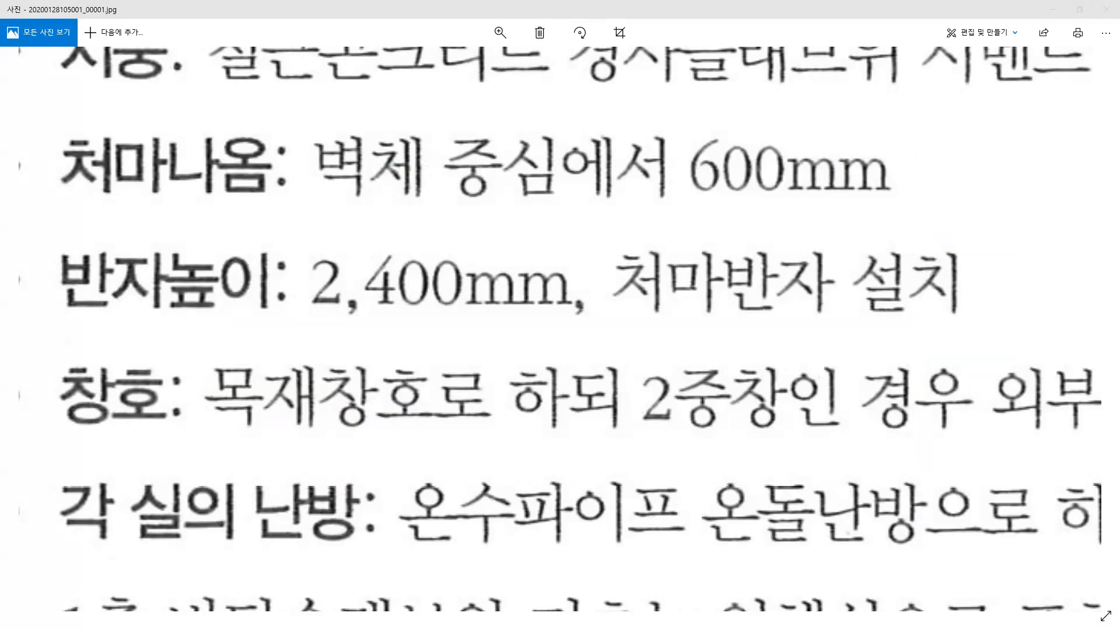
pyautogui.scroll(5, 582, 341)
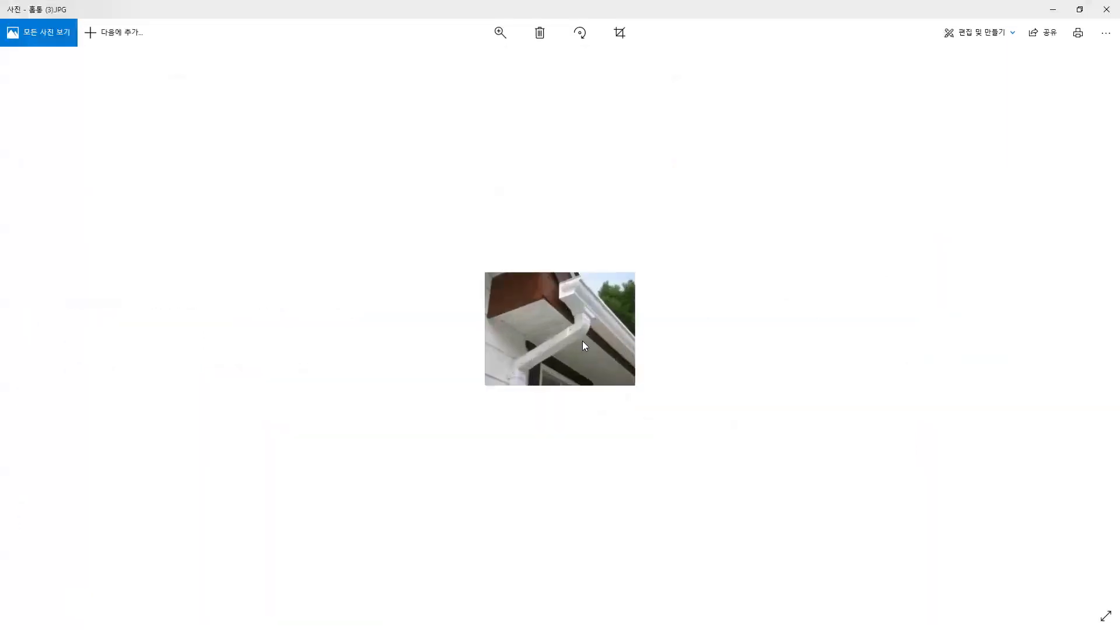
# Enlarge the gutter photo 홈통 (3).JPG and examine the ceiling panel on the underside of the eave
pyautogui.scroll(3, 557, 332)
pyautogui.scroll(-1, 779, 358)
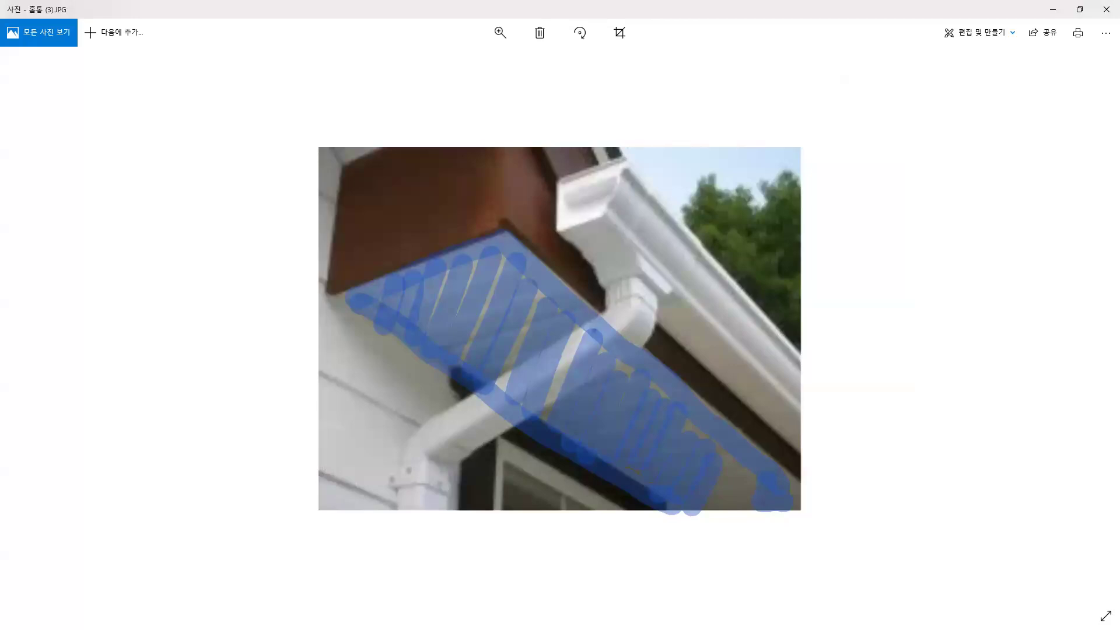
pyautogui.moveTo(604, 406)
pyautogui.mouseDown()
pyautogui.moveTo(617, 438)
pyautogui.moveTo(462, 324)
pyautogui.moveTo(780, 506)
pyautogui.mouseUp()
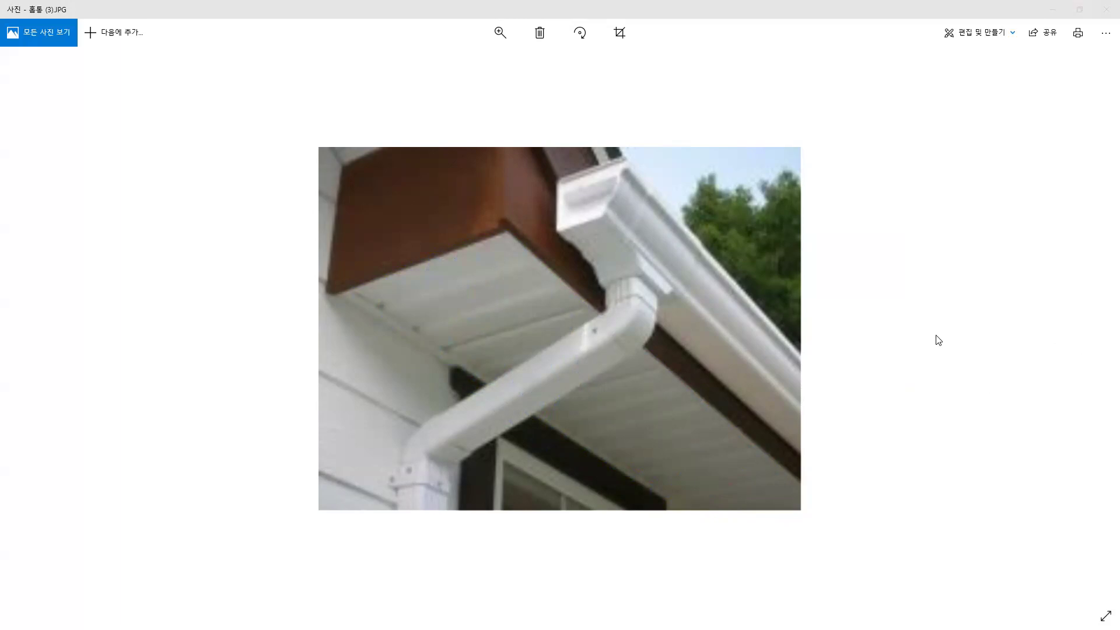
pyautogui.scroll(-5, 919, 348)
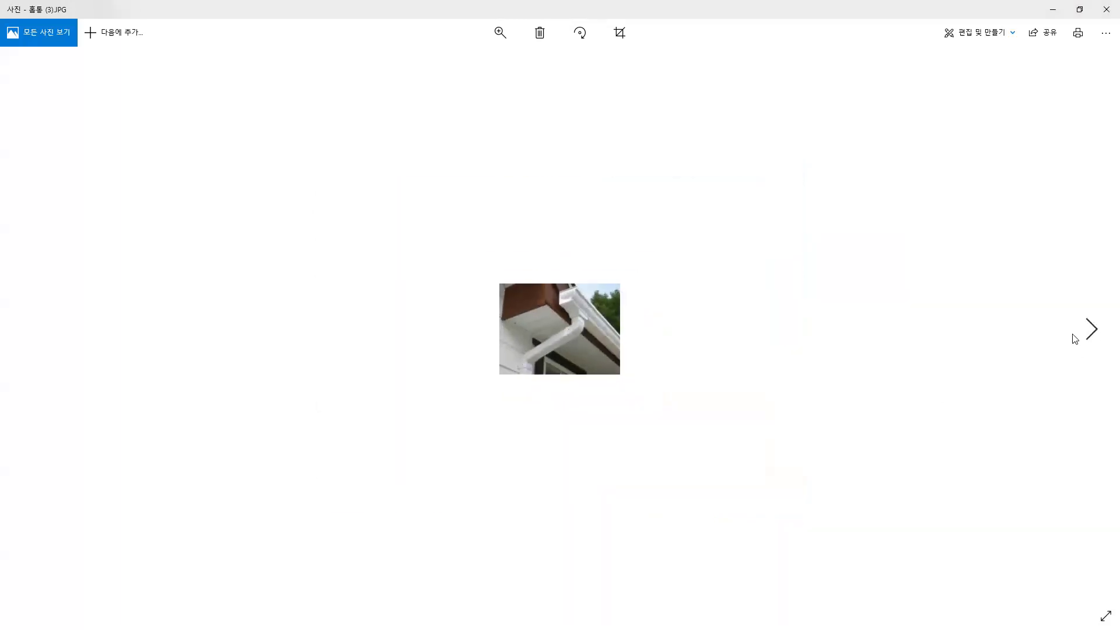
# Go on to the gutter photo 홈통 (5).JPG and examine the eave underside around the downspout at close range
pyautogui.click(1092, 331)
pyautogui.click(1092, 331)
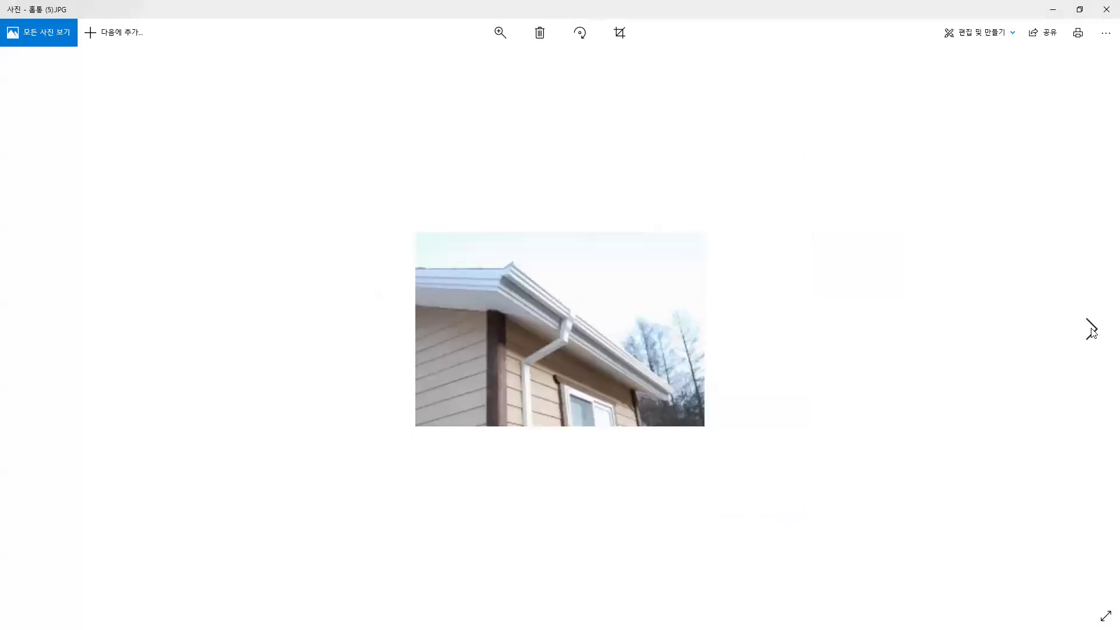
pyautogui.scroll(5, 477, 294)
pyautogui.click(305, 248)
pyautogui.click(501, 322)
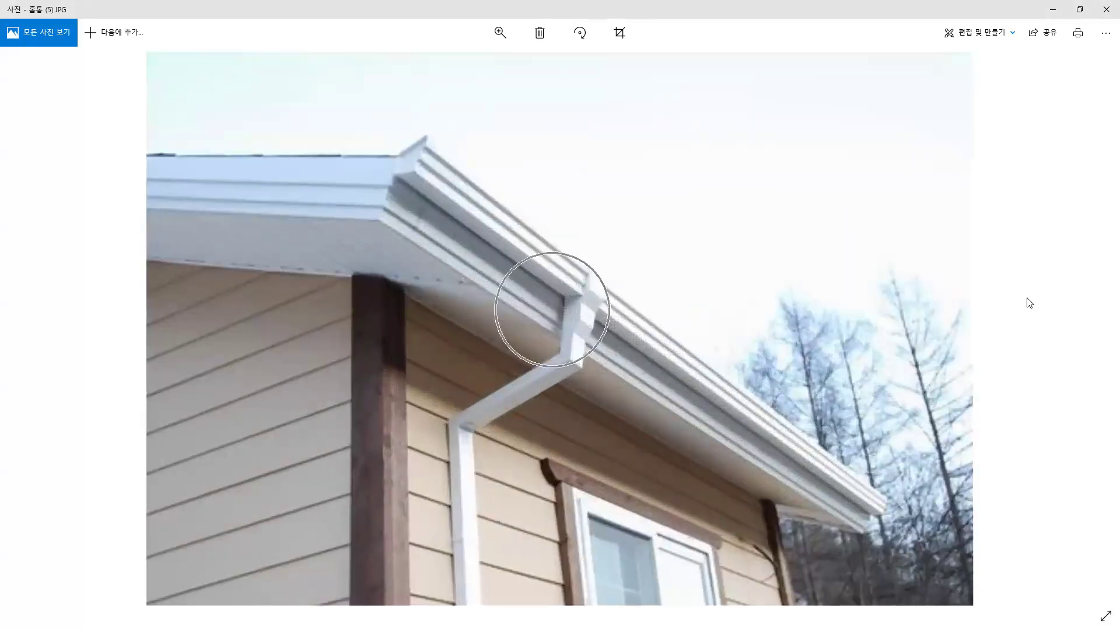
pyautogui.scroll(-5, 1068, 341)
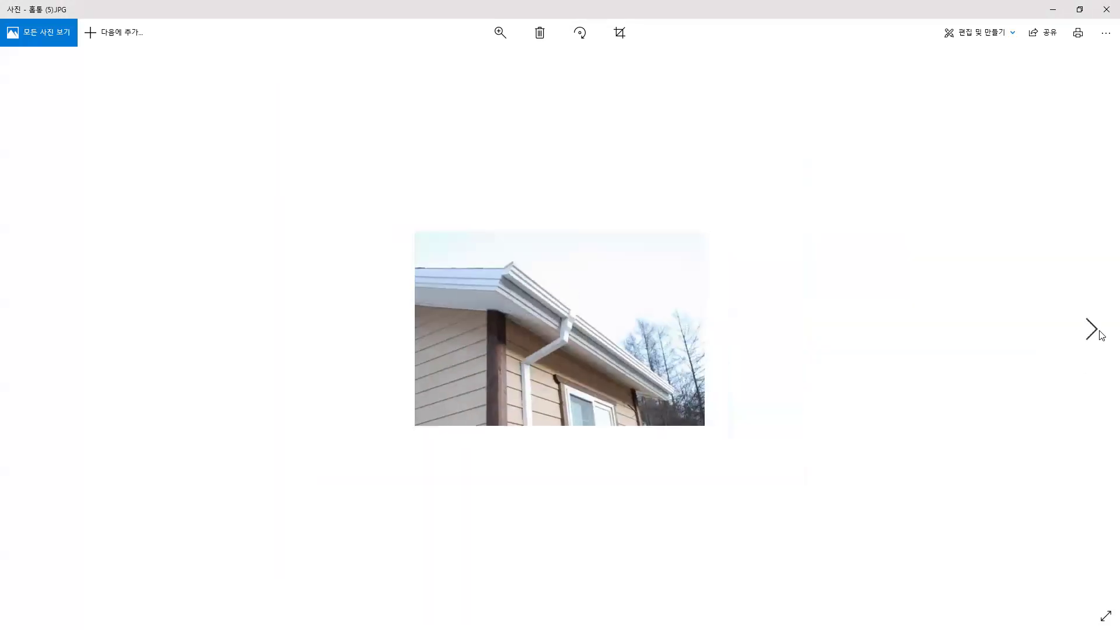
# Go on to the photo 홈통 (7).JPG and examine the perforated eave ceiling behind the copper downspout
pyautogui.click(1101, 333)
pyautogui.click(1101, 334)
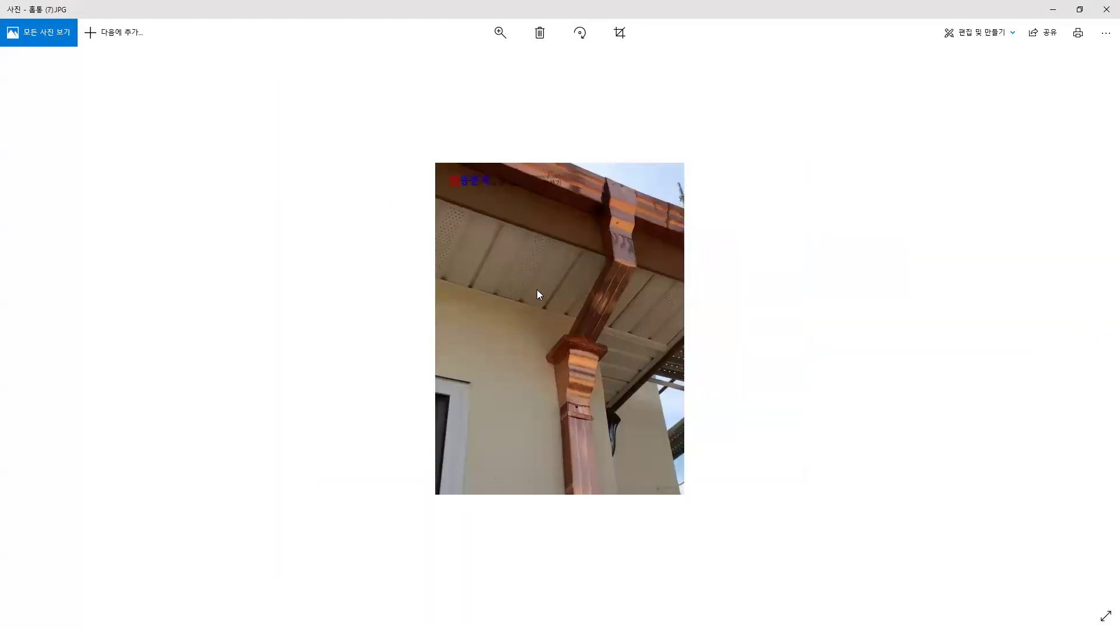
pyautogui.scroll(5, 548, 284)
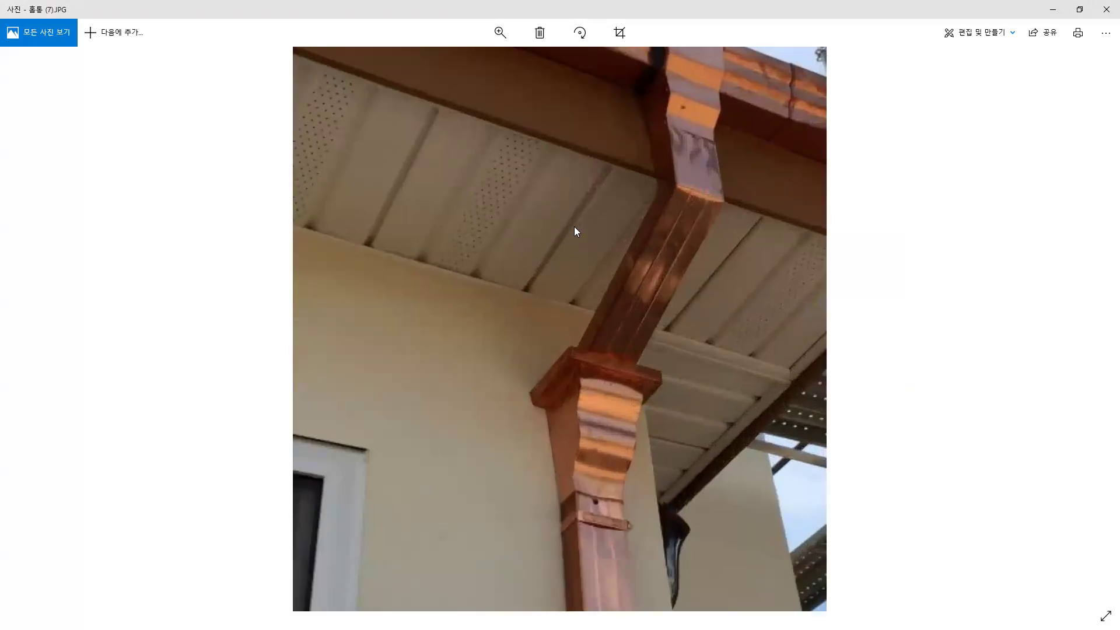
pyautogui.click(585, 223)
pyautogui.click(727, 396)
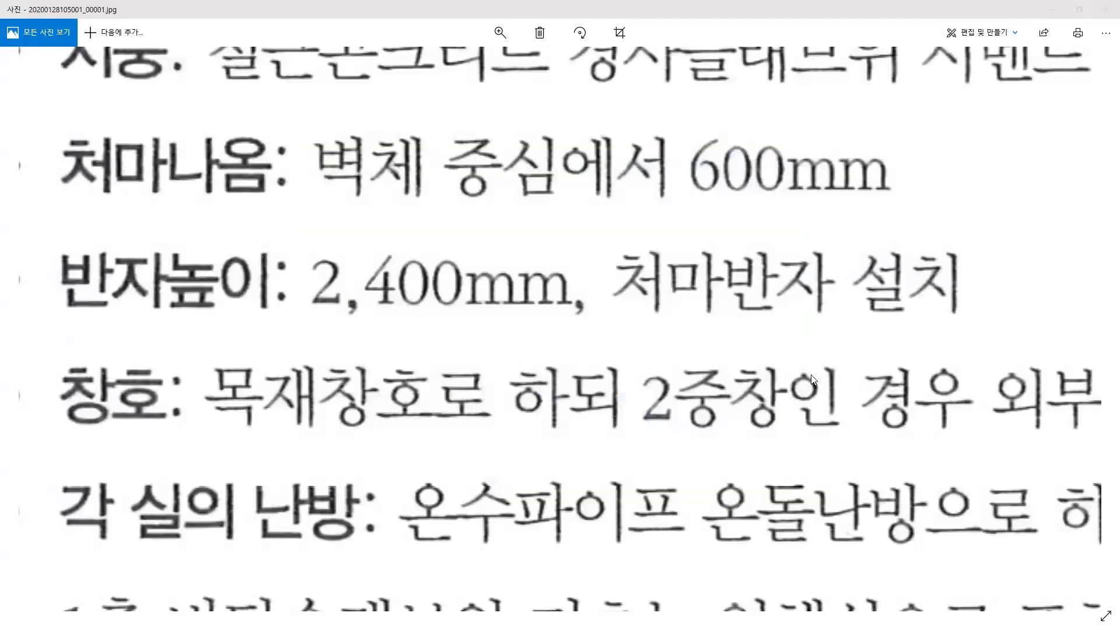
pyautogui.keyDown('ctrl'); pyautogui.scroll(-5, 790, 369); pyautogui.keyUp('ctrl')
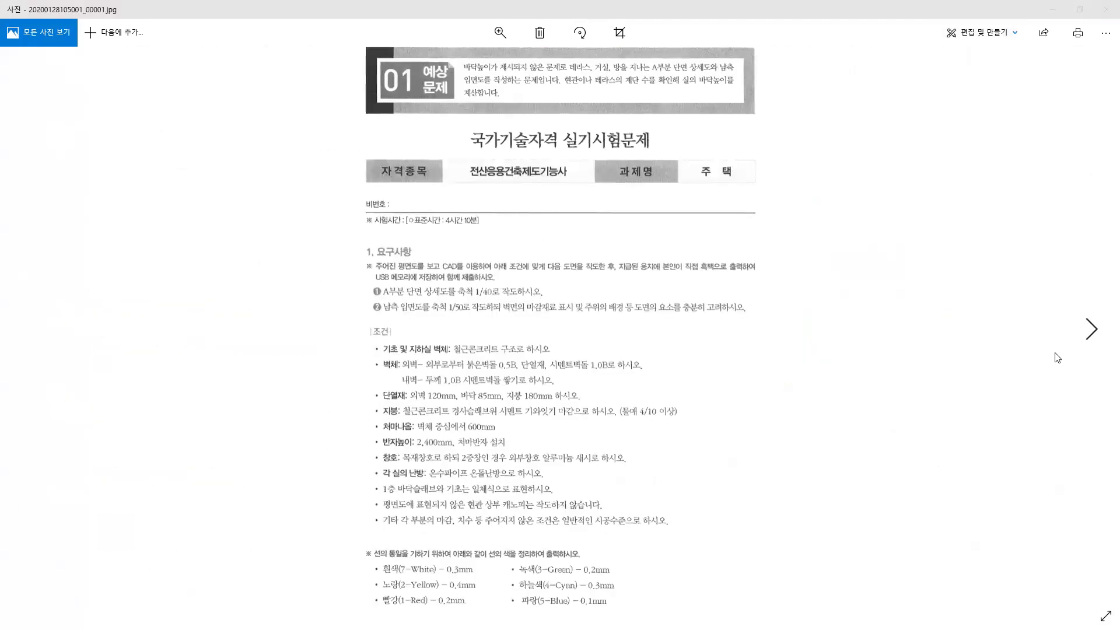
pyautogui.click(1090, 328)
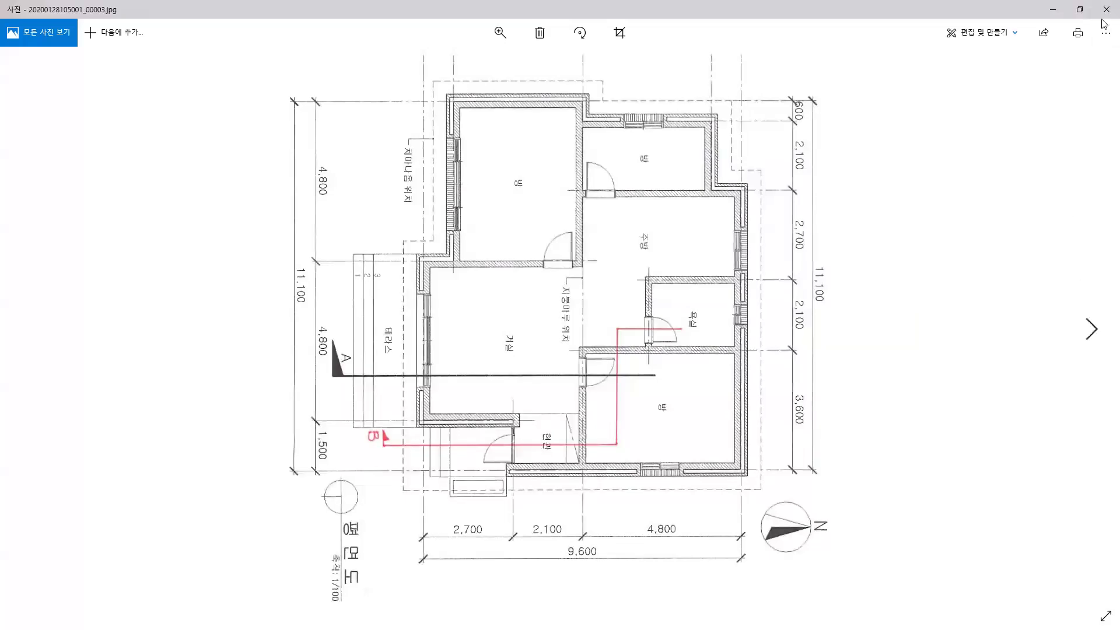
pyautogui.click(1080, 9)
pyautogui.click(868, 290)
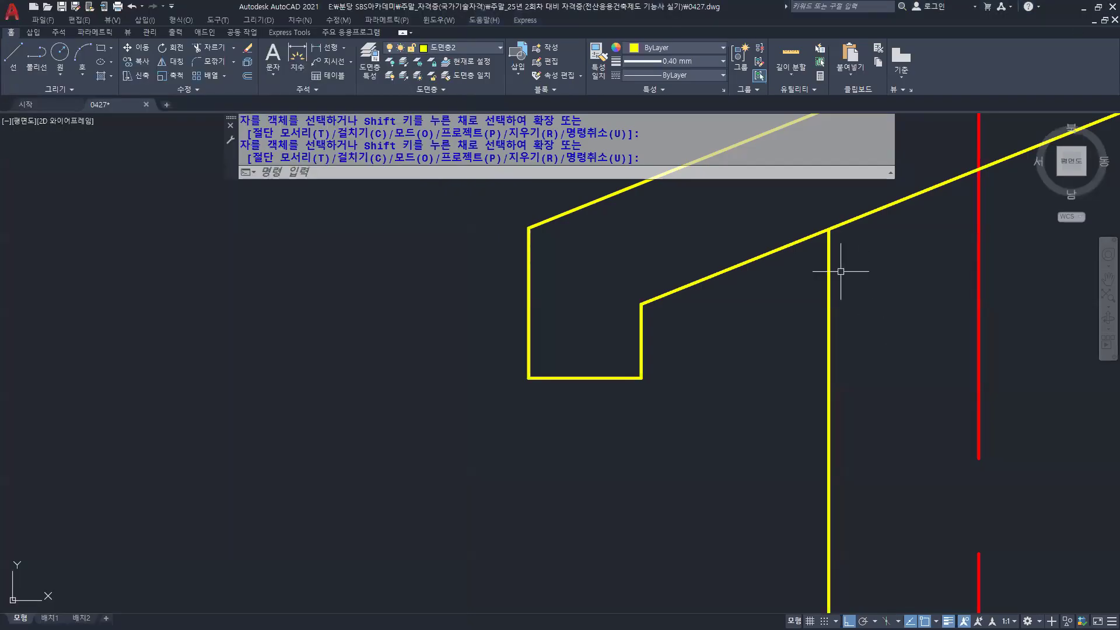
# Draw a closed polyline rectangle 36 wide and 45 high for the ceiling rail, against the inner lower corner of the downturned eave
pyautogui.scroll(2, 648, 344)
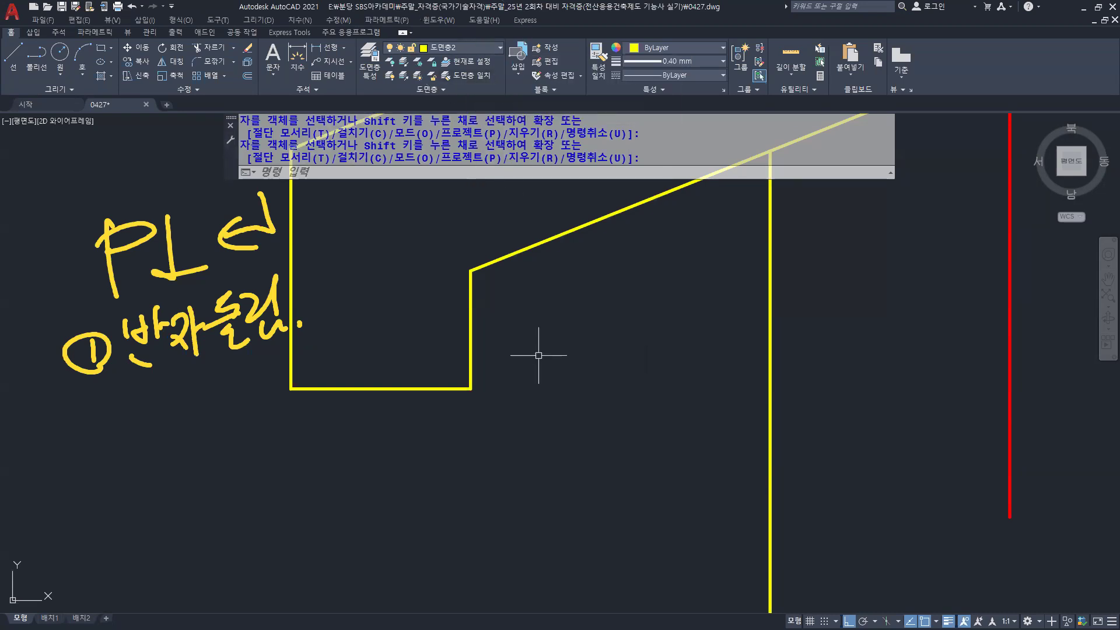
pyautogui.moveTo(542, 355); pyautogui.dragTo(601, 349, button='middle')
pyautogui.press('ctrl')
pyautogui.press('ctrl')
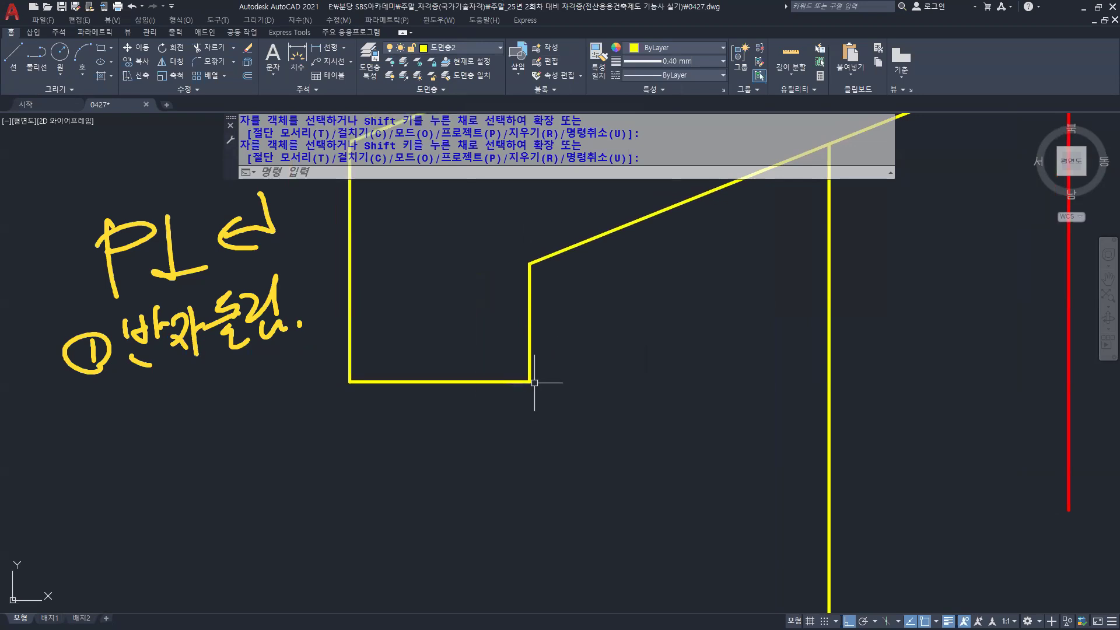
pyautogui.press('ctrl')
pyautogui.press('ctrl')
pyautogui.press('ctrl')
pyautogui.write('pl')
pyautogui.press('Return')
pyautogui.press('ctrl')
pyautogui.press('ctrl')
pyautogui.press('ctrl')
pyautogui.press('ctrl')
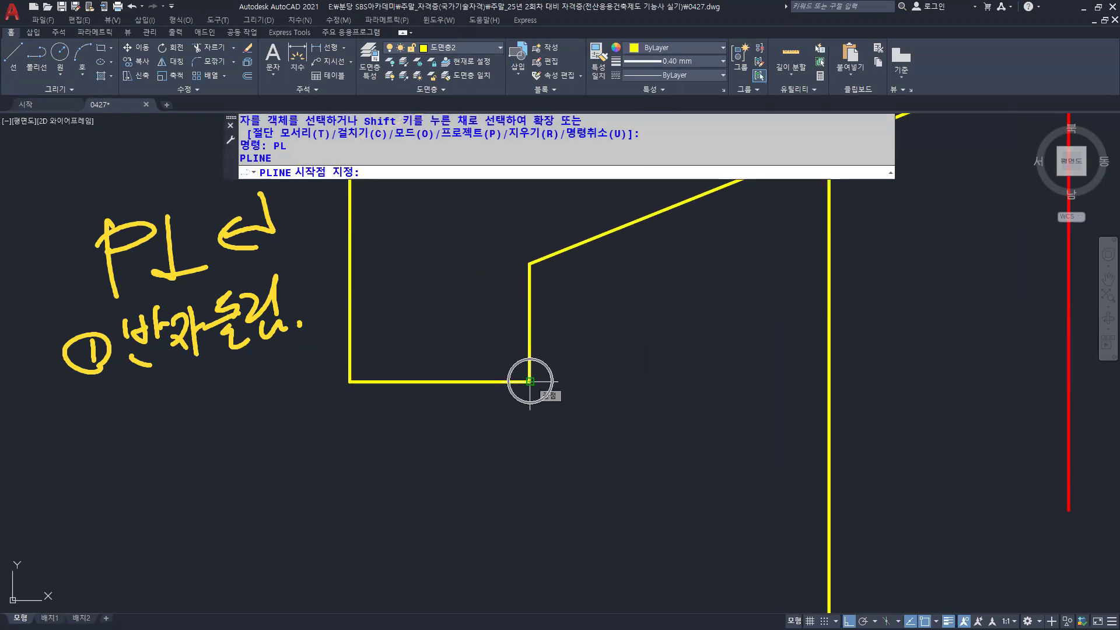
pyautogui.click(530, 381)
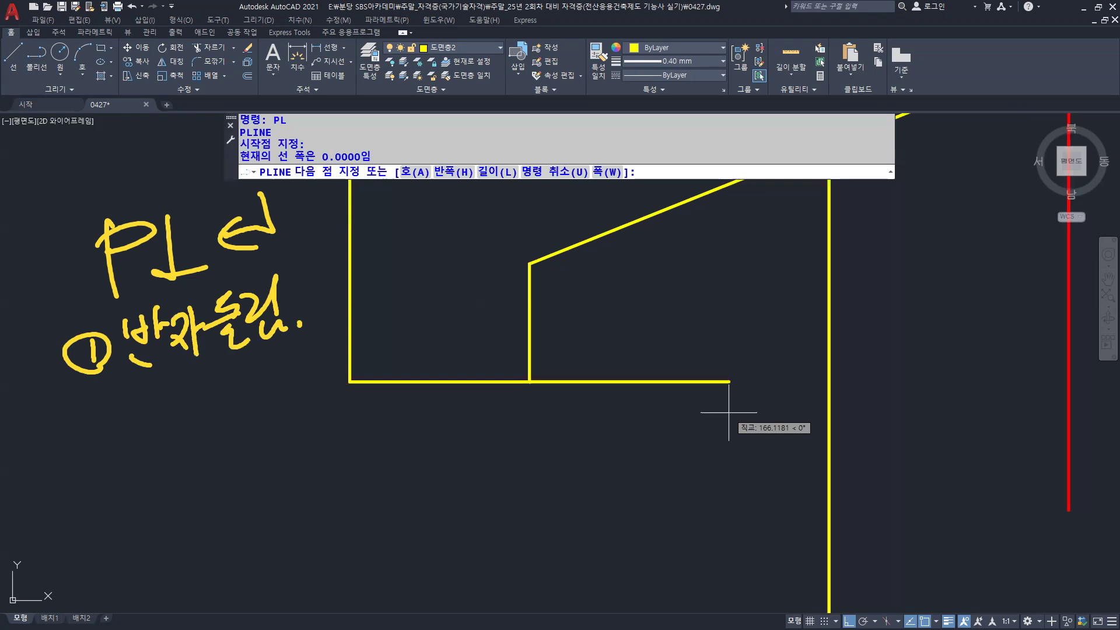
pyautogui.write('36')
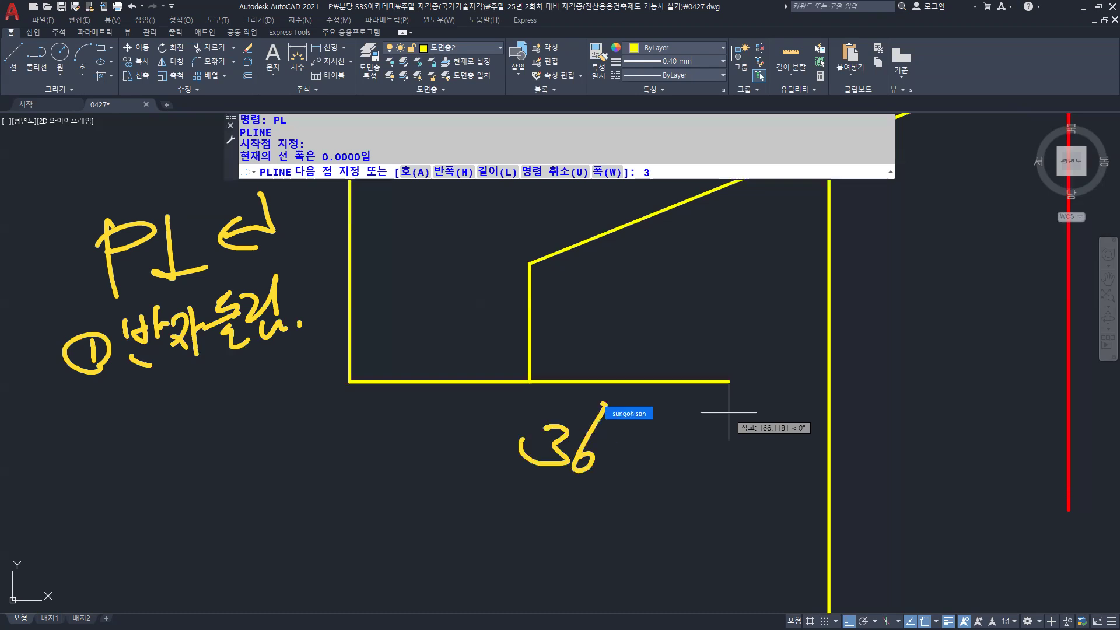
pyautogui.press('Return')
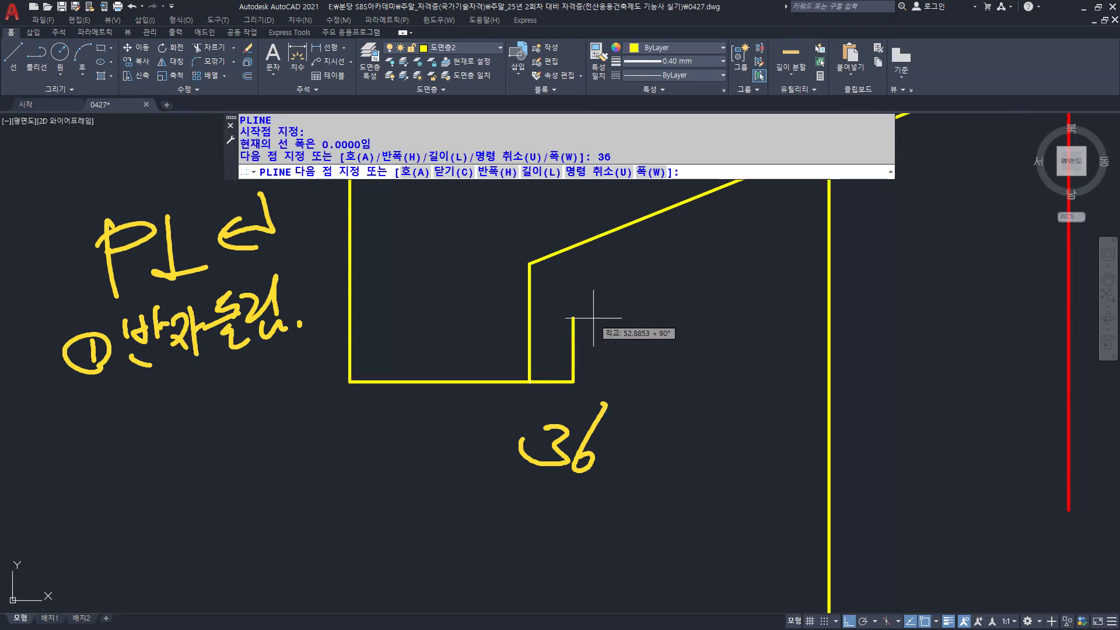
pyautogui.scroll(4, 566, 360)
pyautogui.moveTo(611, 351)
pyautogui.mouseDown(button='middle')
pyautogui.moveTo(677, 317)
pyautogui.moveTo(645, 333)
pyautogui.mouseUp(button='middle')
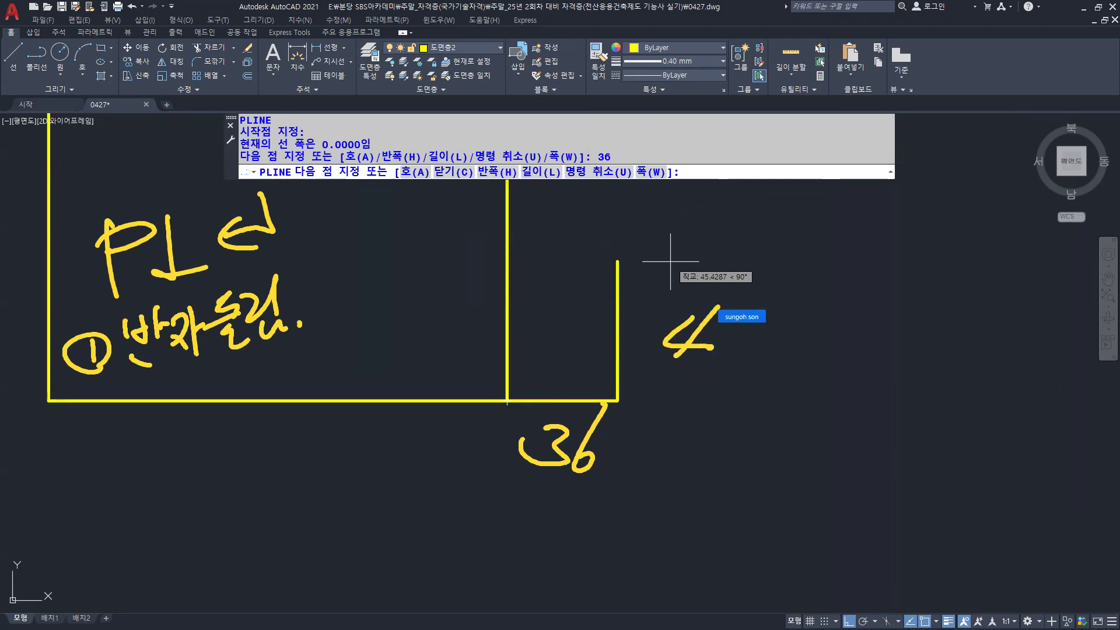
pyautogui.write('45')
pyautogui.press('Return')
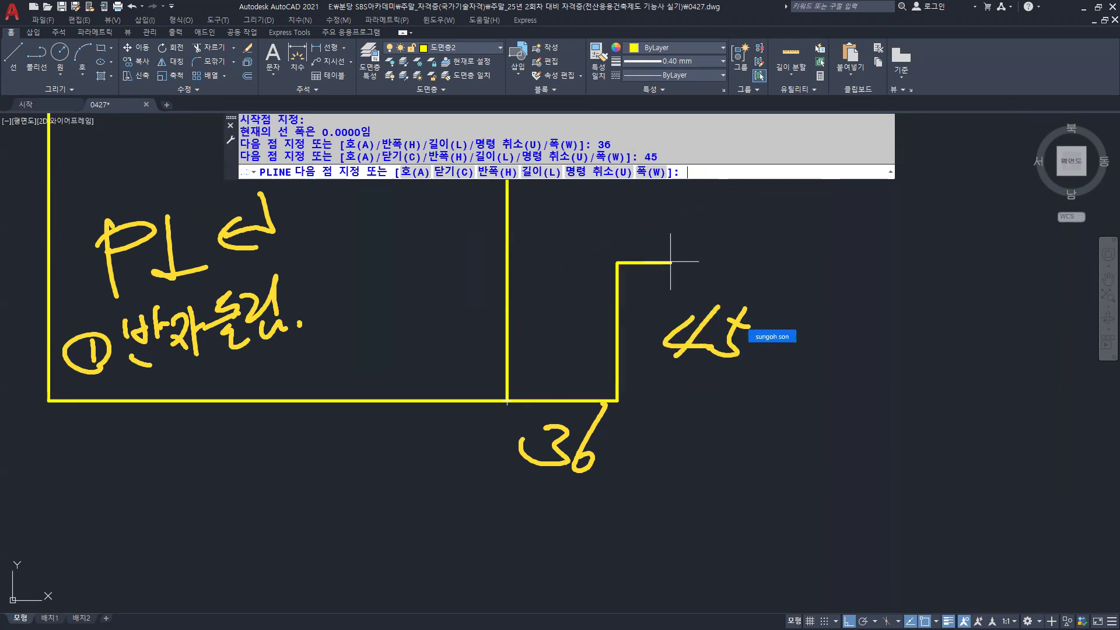
pyautogui.click(506, 263)
pyautogui.click(506, 400)
pyautogui.press('Return')
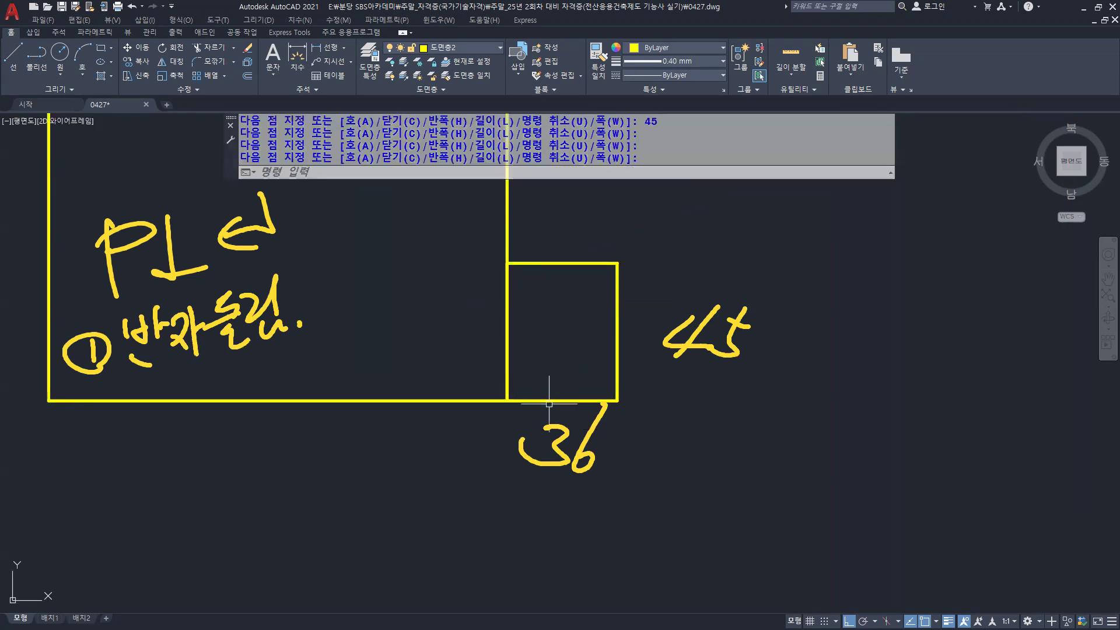
# Switch to Photos, examine the eave ceiling's edges along the fascia and wall in 홈통 (10).JPG, and return to AutoCAD with nothing selected
pyautogui.click(575, 400)
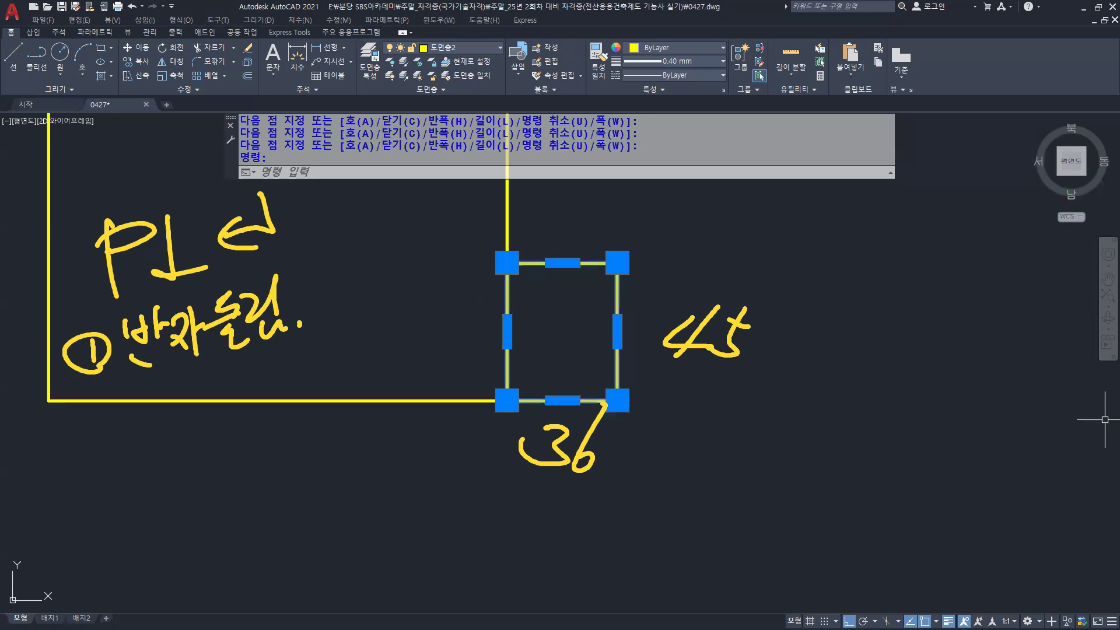
pyautogui.hotkey('alt', 'Tab')
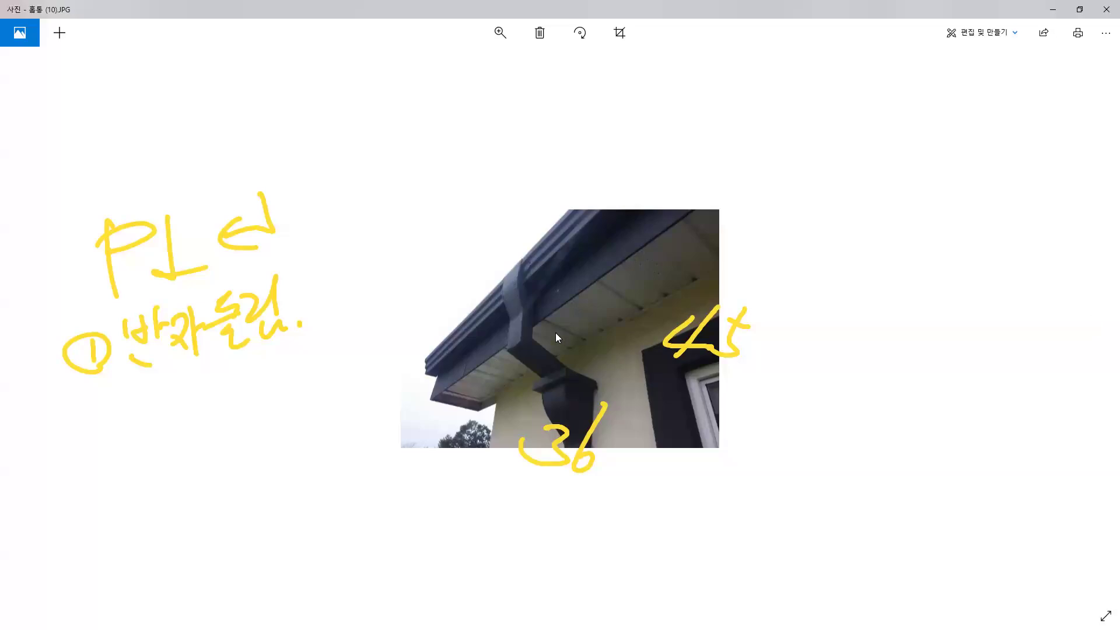
pyautogui.keyDown('ctrl'); pyautogui.scroll(5, 572, 316); pyautogui.keyUp('ctrl')
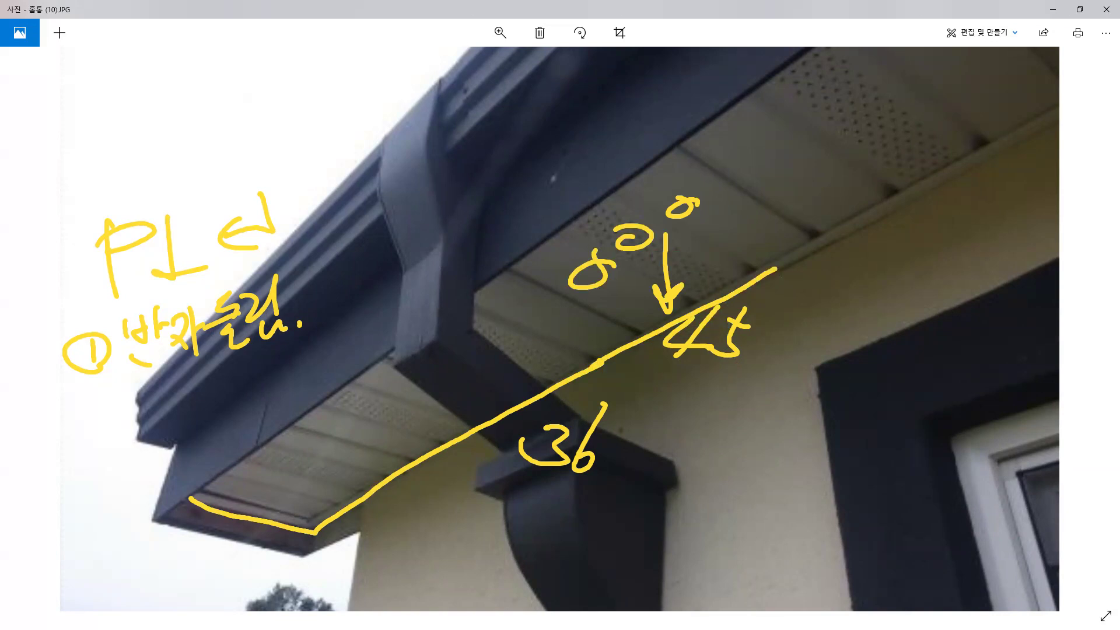
pyautogui.click(774, 274)
pyautogui.moveTo(677, 267)
pyautogui.mouseDown()
pyautogui.moveTo(651, 302)
pyautogui.moveTo(671, 218)
pyautogui.moveTo(595, 359)
pyautogui.moveTo(188, 396)
pyautogui.moveTo(326, 307)
pyautogui.moveTo(221, 309)
pyautogui.moveTo(183, 337)
pyautogui.moveTo(242, 210)
pyautogui.moveTo(159, 234)
pyautogui.mouseUp()
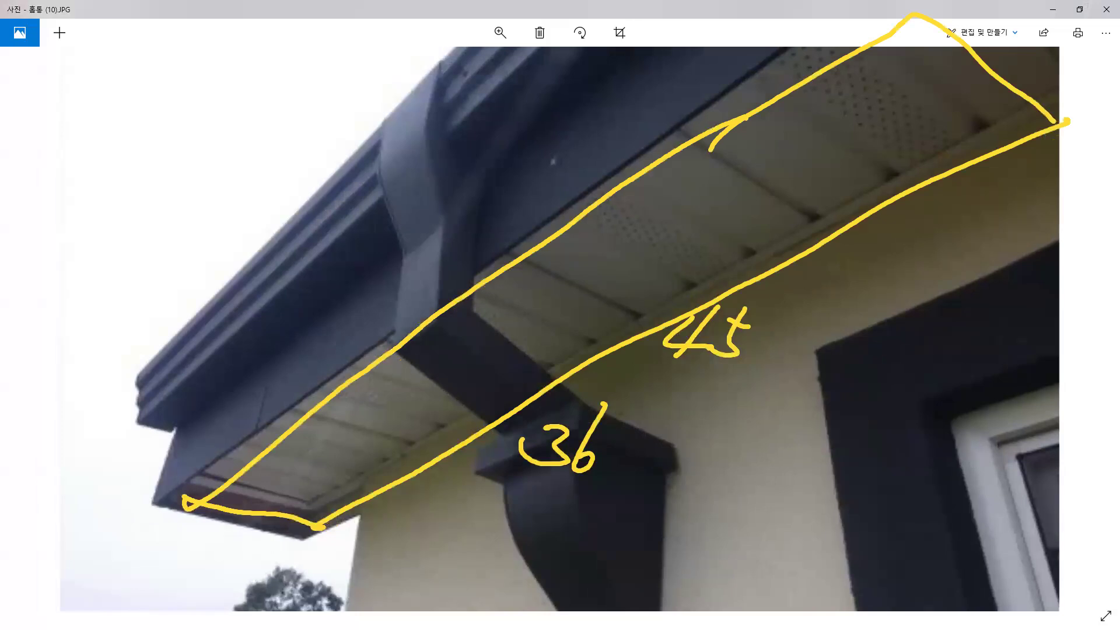
pyautogui.moveTo(898, 220)
pyautogui.mouseDown()
pyautogui.moveTo(722, 118)
pyautogui.moveTo(843, 84)
pyautogui.mouseUp()
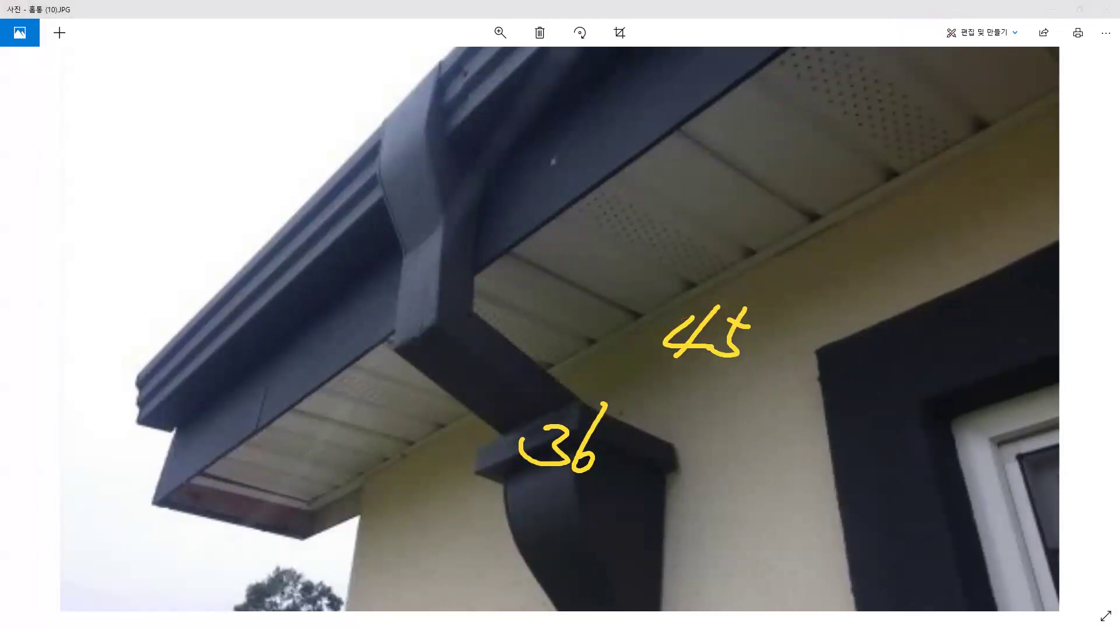
pyautogui.click(1106, 10)
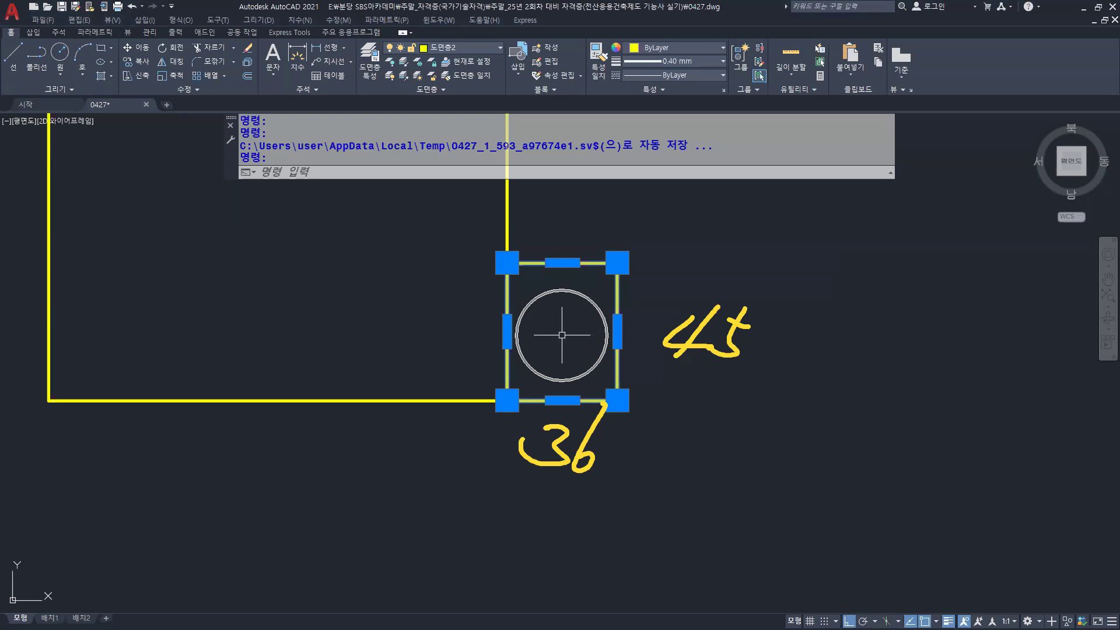
pyautogui.press('Escape')
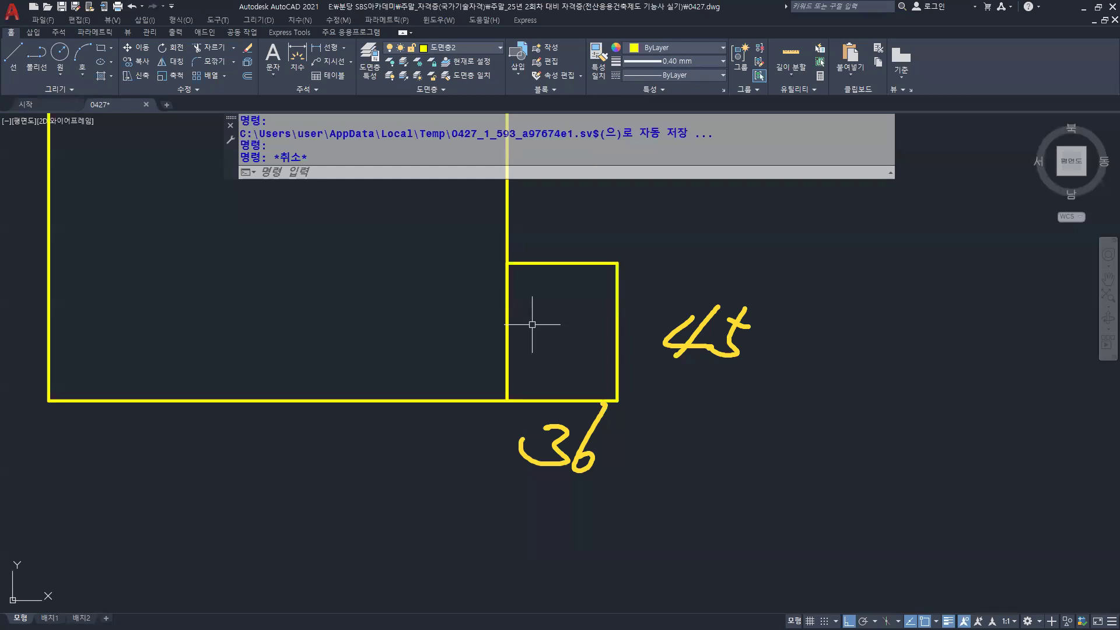
# Draw a single diagonal line from the upper-left to the lower-right corner of the 36 × 45 rectangle, marking it as auxiliary timber
pyautogui.write('l')
pyautogui.press('Return')
pyautogui.click(508, 264)
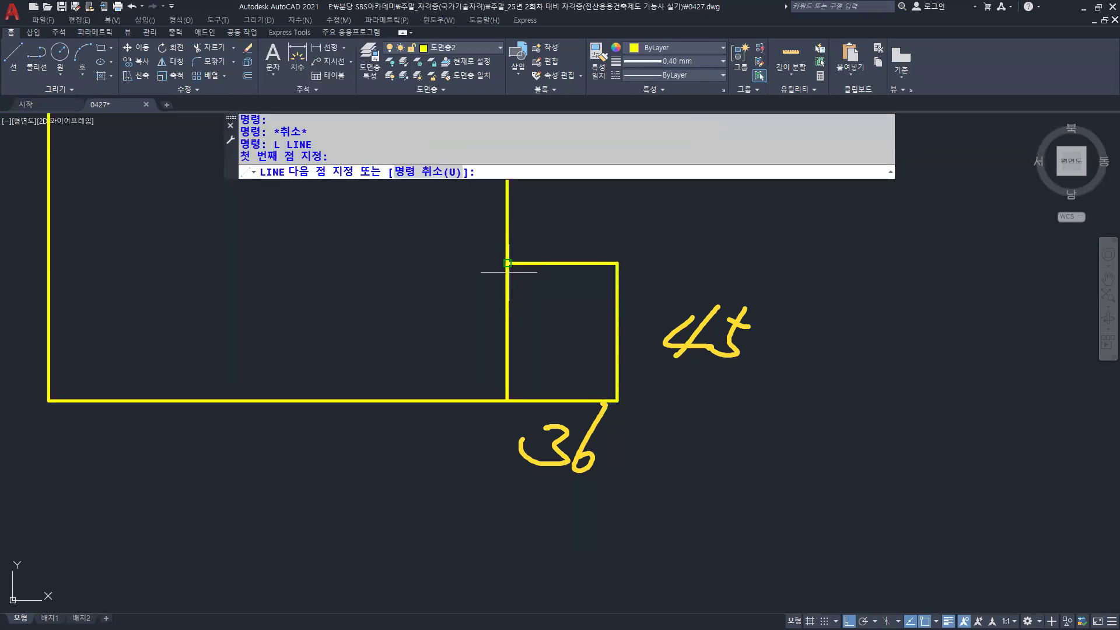
pyautogui.click(614, 399)
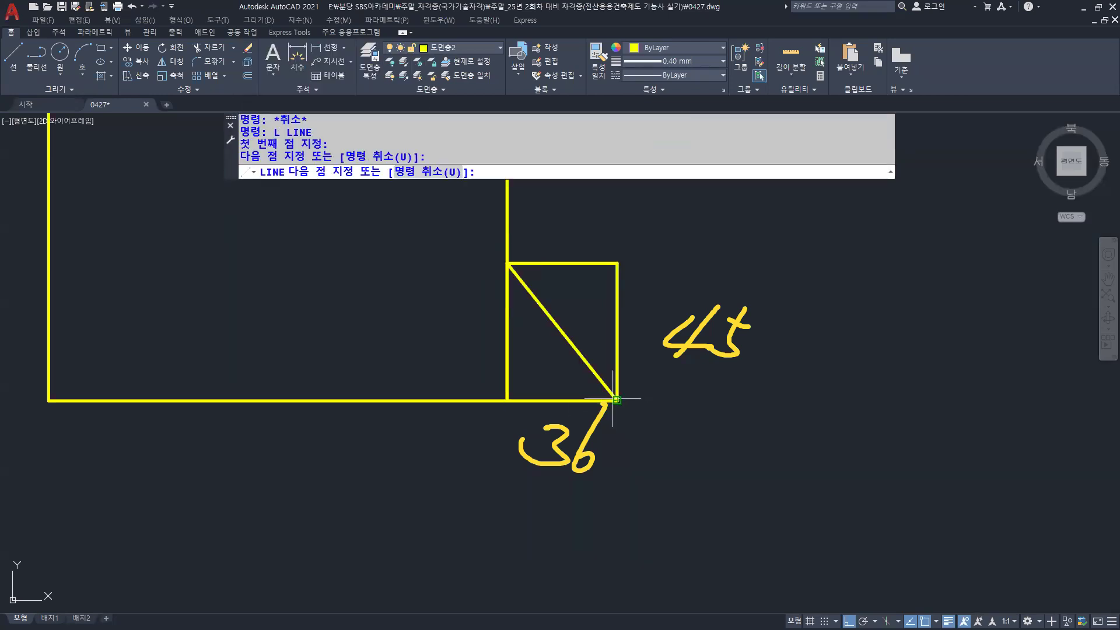
pyautogui.press('Return')
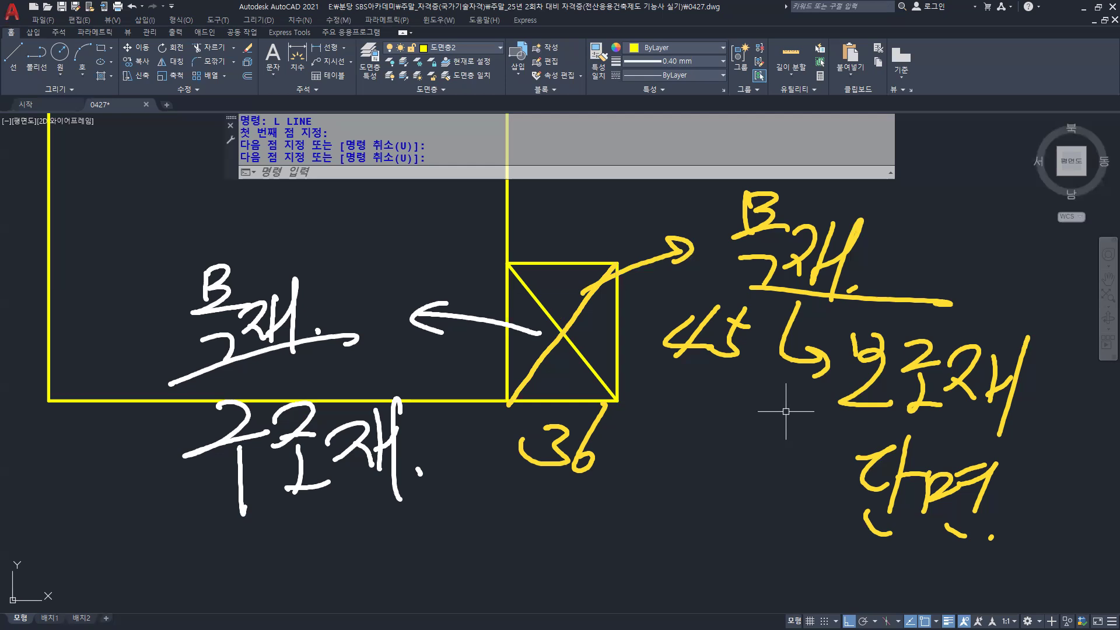
pyautogui.click(1091, 158)
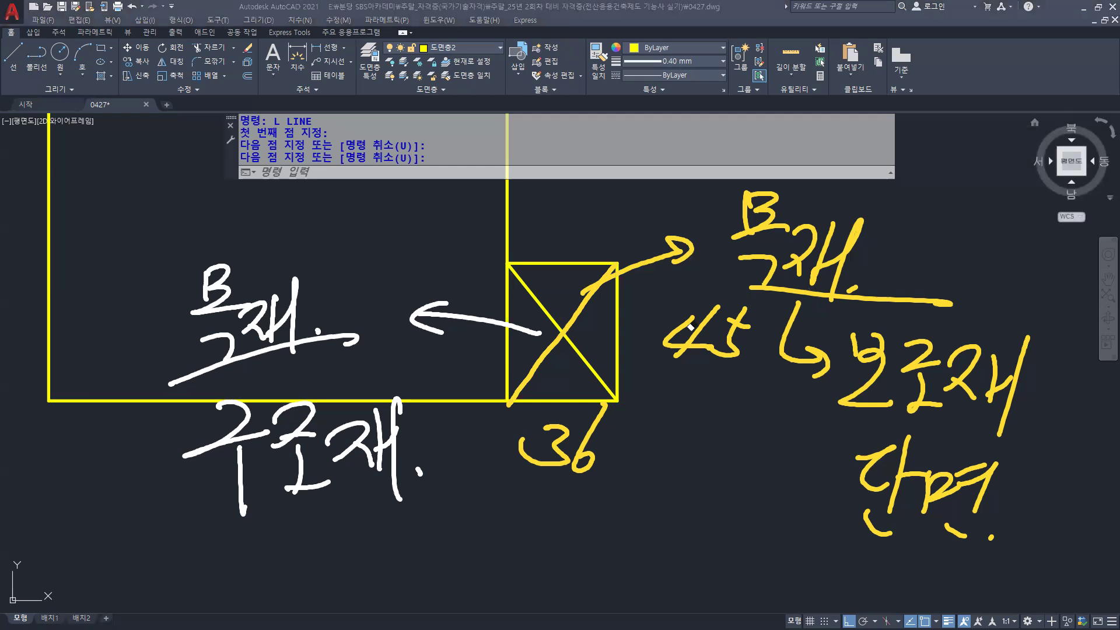
pyautogui.moveTo(619, 263)
pyautogui.mouseDown()
pyautogui.moveTo(491, 308)
pyautogui.moveTo(400, 453)
pyautogui.moveTo(224, 436)
pyautogui.moveTo(242, 496)
pyautogui.moveTo(274, 339)
pyautogui.moveTo(251, 305)
pyautogui.moveTo(566, 433)
pyautogui.moveTo(601, 425)
pyautogui.moveTo(695, 358)
pyautogui.moveTo(758, 245)
pyautogui.moveTo(764, 271)
pyautogui.moveTo(817, 274)
pyautogui.moveTo(870, 397)
pyautogui.moveTo(946, 350)
pyautogui.moveTo(929, 521)
pyautogui.moveTo(875, 516)
pyautogui.moveTo(968, 495)
pyautogui.moveTo(994, 525)
pyautogui.mouseUp()
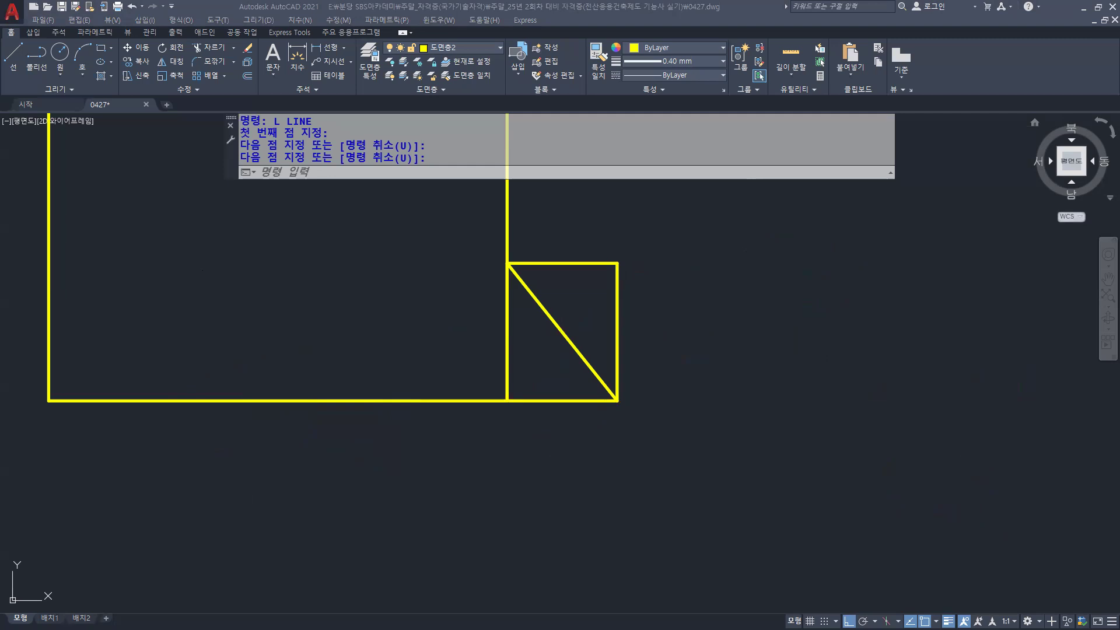
# Draw a closed polyline ceiling plywood panel 4.5 thick along the 36 × 45 rail's top, from the downturned eave's inner face to the wall line
pyautogui.moveTo(550, 300); pyautogui.dragTo(480, 358, button='middle')
pyautogui.press('ctrl')
pyautogui.press('ctrl')
pyautogui.press('ctrl')
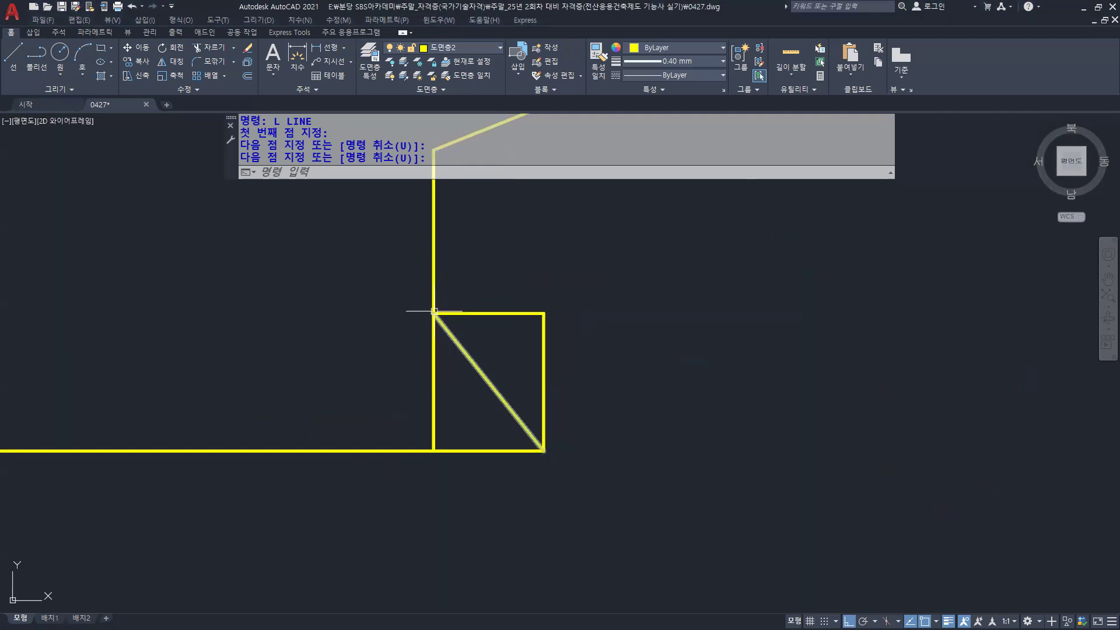
pyautogui.write('pl')
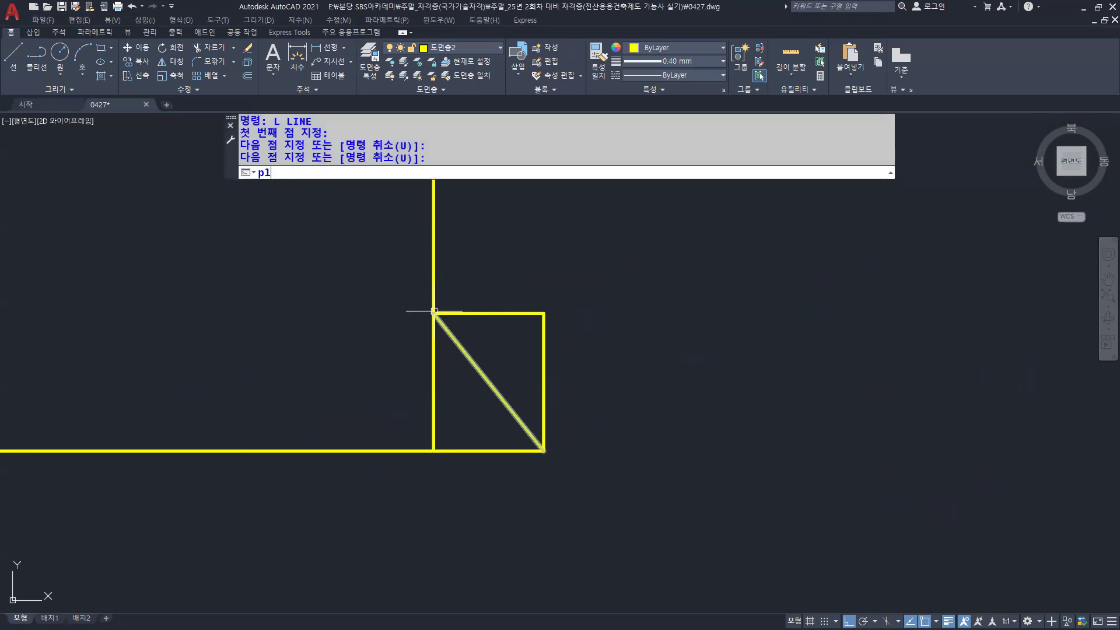
pyautogui.press('Return')
pyautogui.click(434, 313)
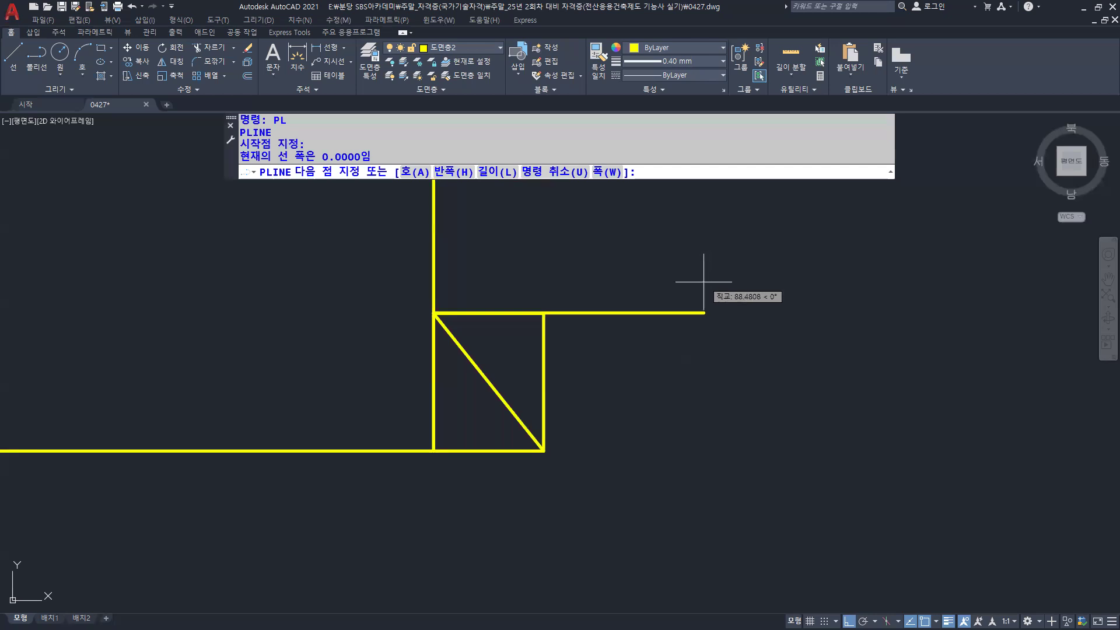
pyautogui.click(434, 313)
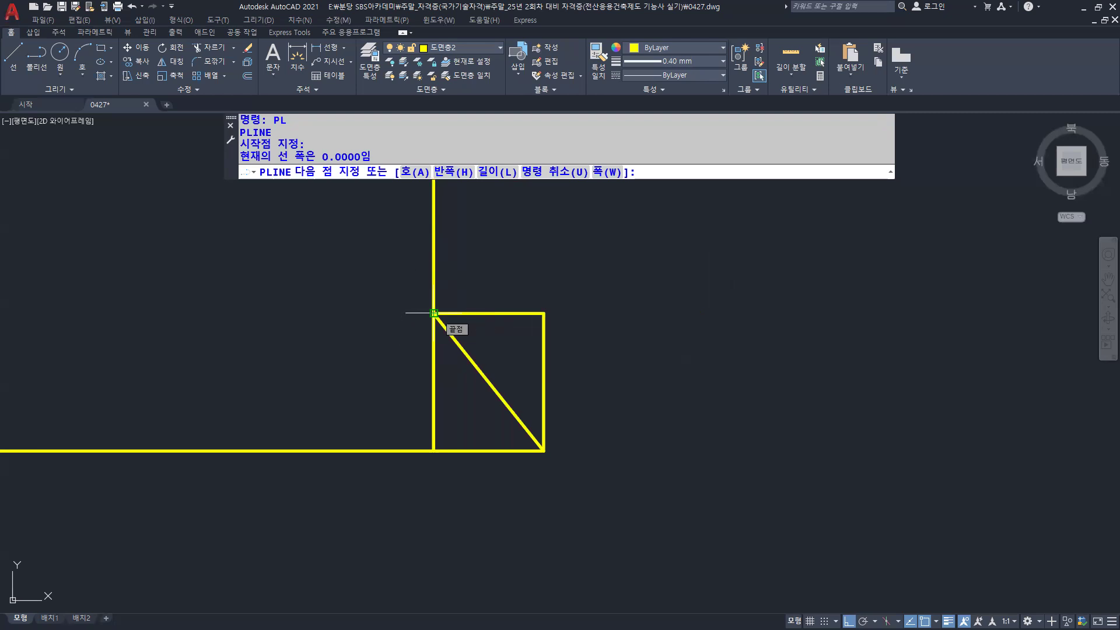
pyautogui.scroll(-6, 723, 303)
pyautogui.moveTo(730, 301); pyautogui.dragTo(593, 304, button='middle')
pyautogui.scroll(2, 601, 304)
pyautogui.click(684, 304)
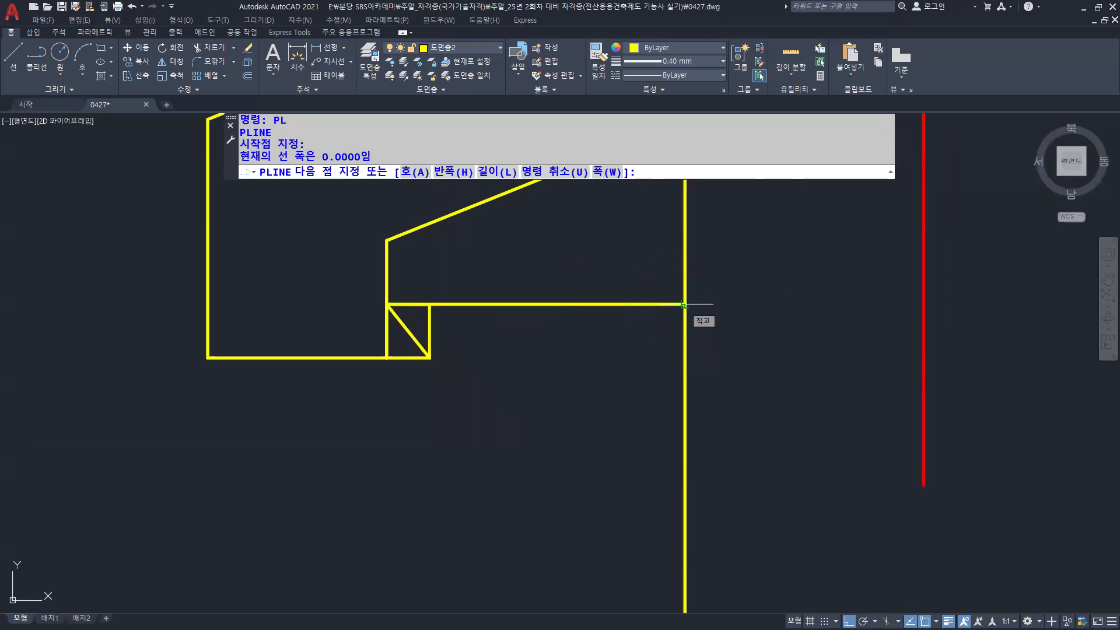
pyautogui.click(684, 304)
pyautogui.moveTo(719, 257); pyautogui.dragTo(988, 295, button='middle')
pyautogui.scroll(4, 796, 309)
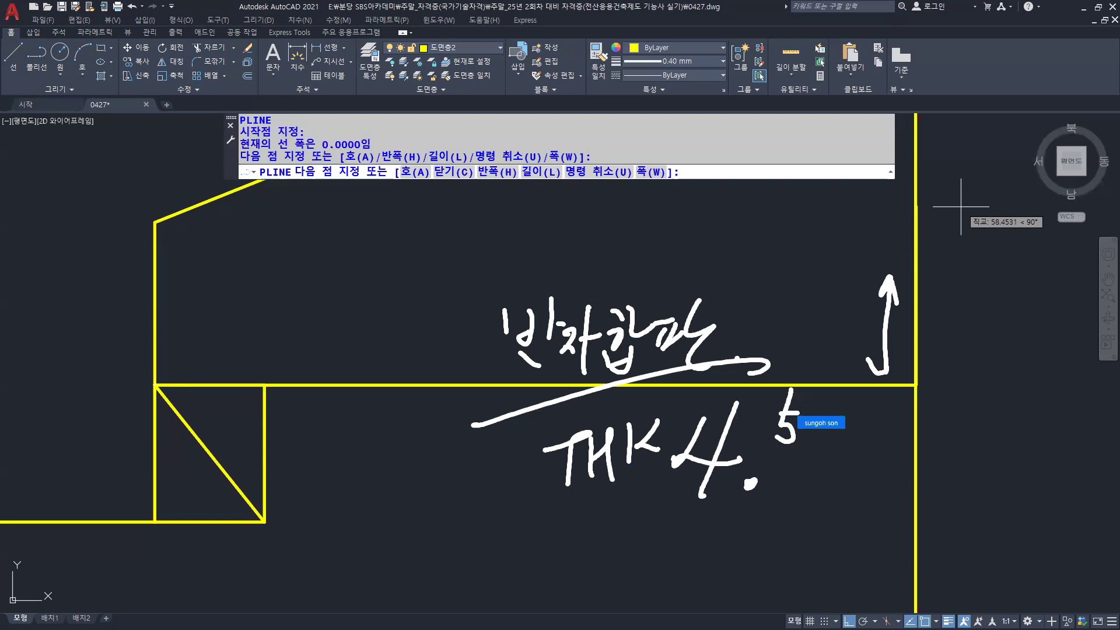
pyautogui.write('4.5')
pyautogui.press('Return')
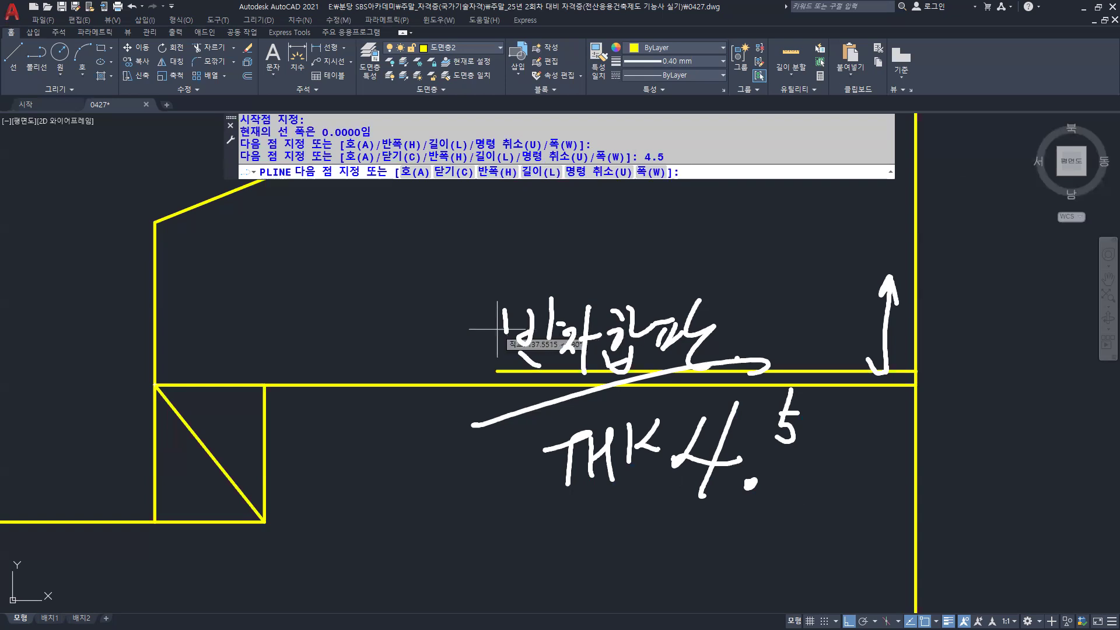
pyautogui.moveTo(273, 331); pyautogui.dragTo(272, 235, button='middle')
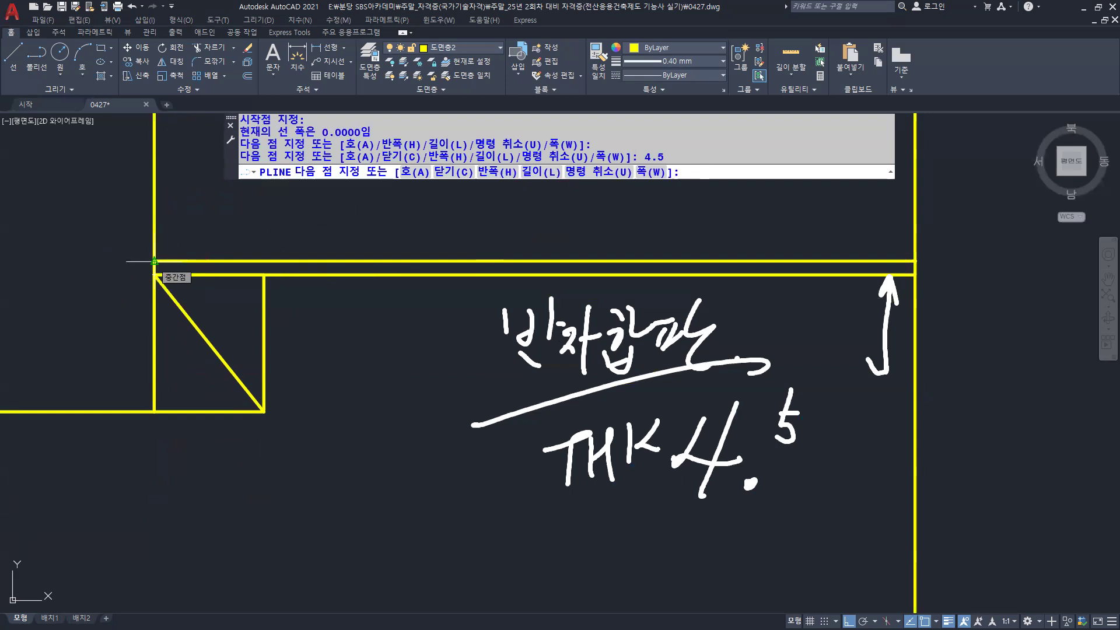
pyautogui.click(154, 261)
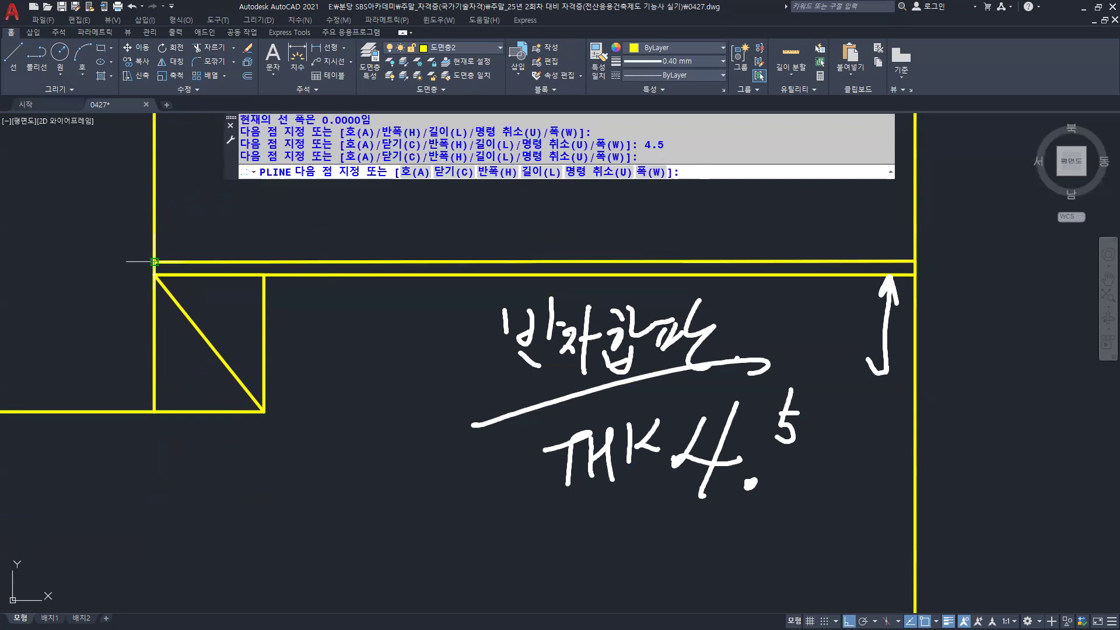
pyautogui.press('Return')
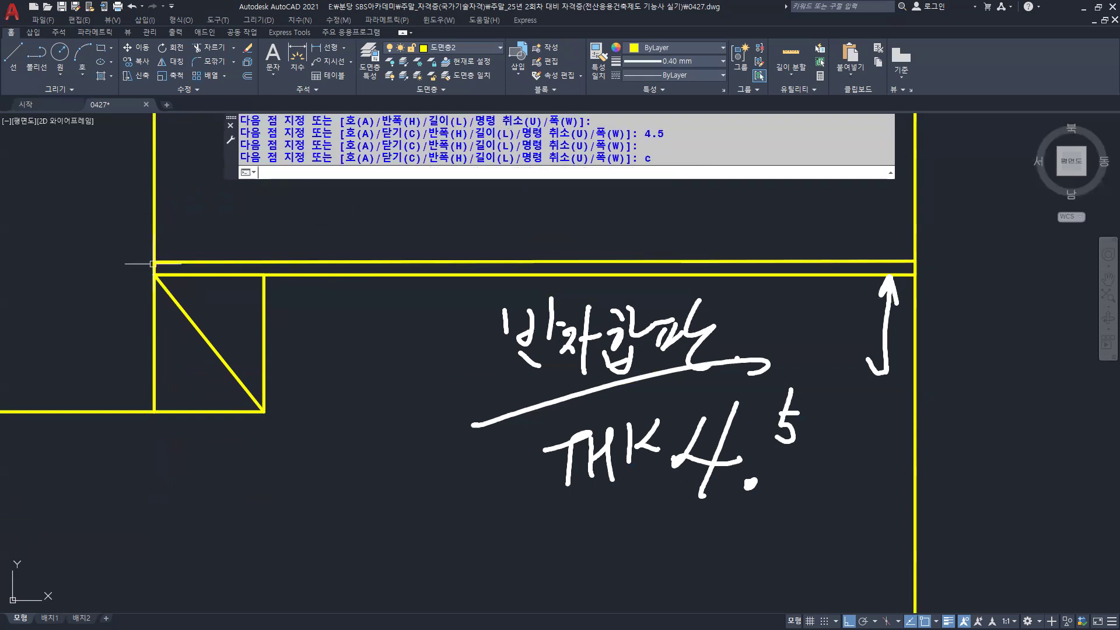
pyautogui.click(338, 263)
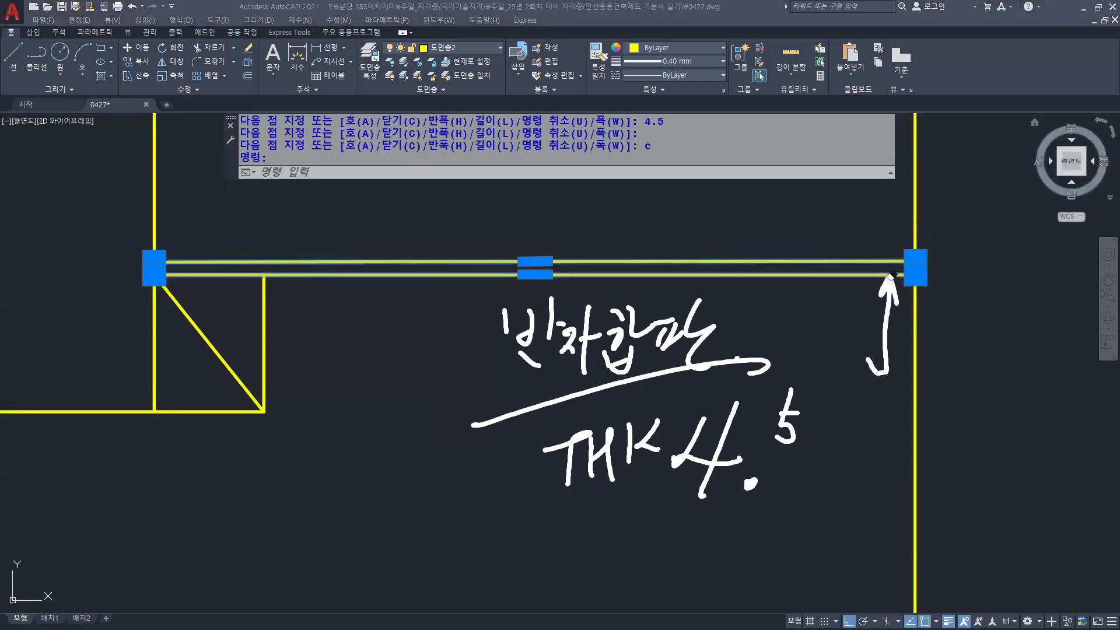
pyautogui.hotkey('ctrl', 'z')
pyautogui.hotkey('ctrl', 'z')
pyautogui.hotkey('ctrl', 'z')
pyautogui.hotkey('ctrl', 'z')
pyautogui.hotkey('ctrl', 'z')
pyautogui.hotkey('ctrl', 'z')
pyautogui.hotkey('ctrl', 'z')
pyautogui.hotkey('ctrl', 'z')
pyautogui.hotkey('ctrl', 'z')
pyautogui.hotkey('ctrl', 'z')
pyautogui.hotkey('ctrl', 'z')
pyautogui.hotkey('ctrl', 'z')
pyautogui.hotkey('ctrl', 'z')
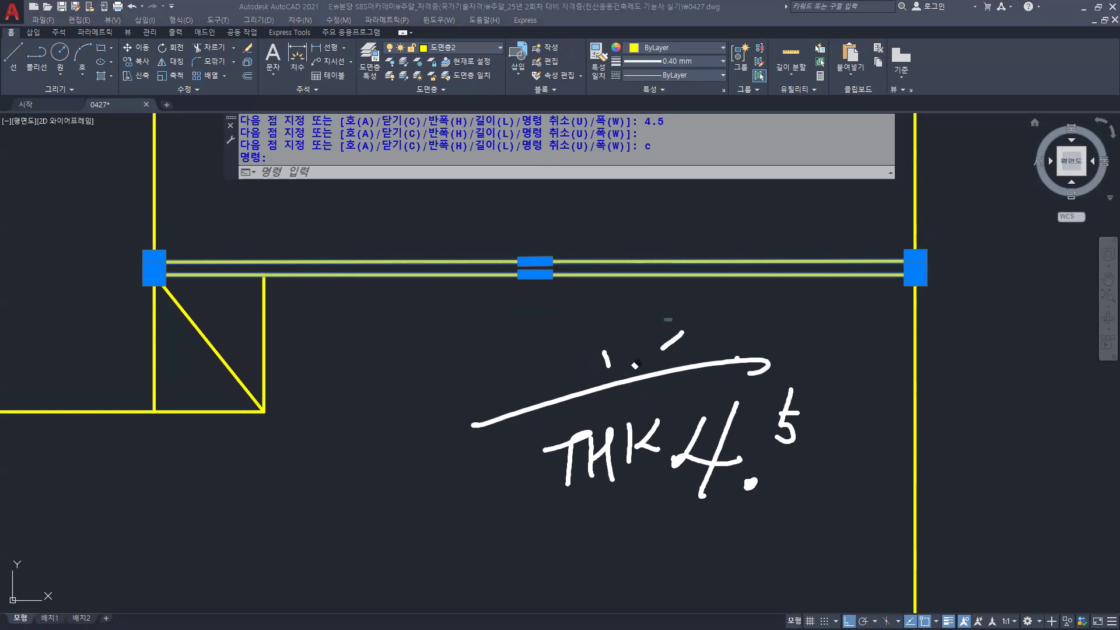
pyautogui.hotkey('ctrl', 'z')
pyautogui.hotkey('ctrl', 'z')
pyautogui.hotkey('ctrl', 'z')
pyautogui.hotkey('ctrl', 'z')
pyautogui.hotkey('ctrl', 'z')
pyautogui.hotkey('ctrl', 'z')
pyautogui.hotkey('ctrl', 'z')
pyautogui.hotkey('ctrl', 'z')
pyautogui.hotkey('ctrl', 'z')
pyautogui.hotkey('ctrl', 'z')
pyautogui.hotkey('ctrl', 'z')
pyautogui.hotkey('ctrl', 'z')
pyautogui.hotkey('ctrl', 'z')
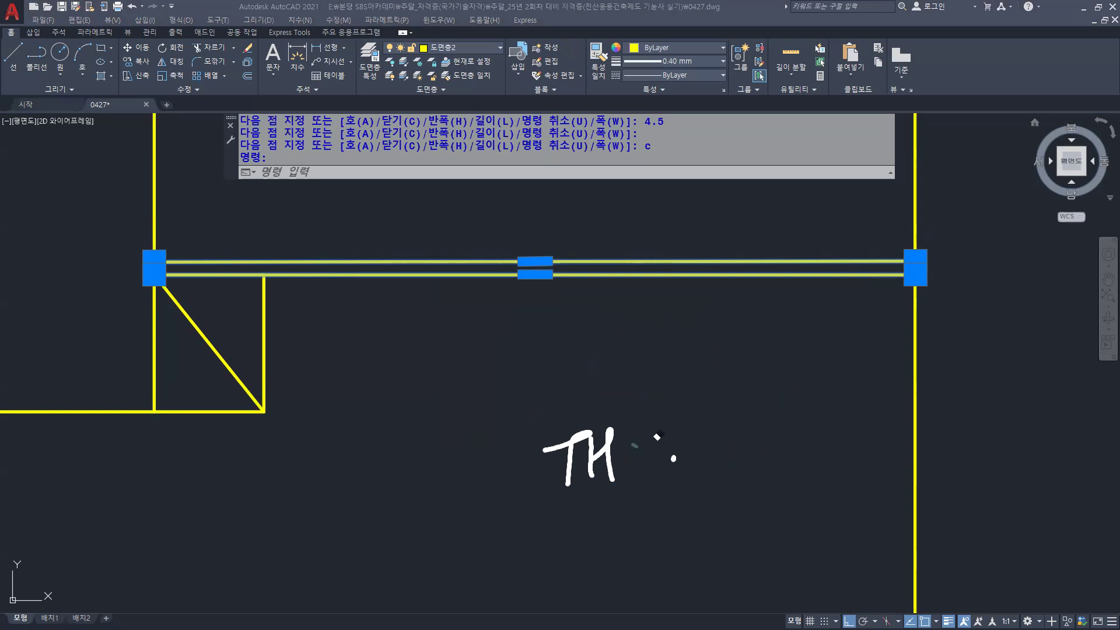
pyautogui.hotkey('ctrl', 'z')
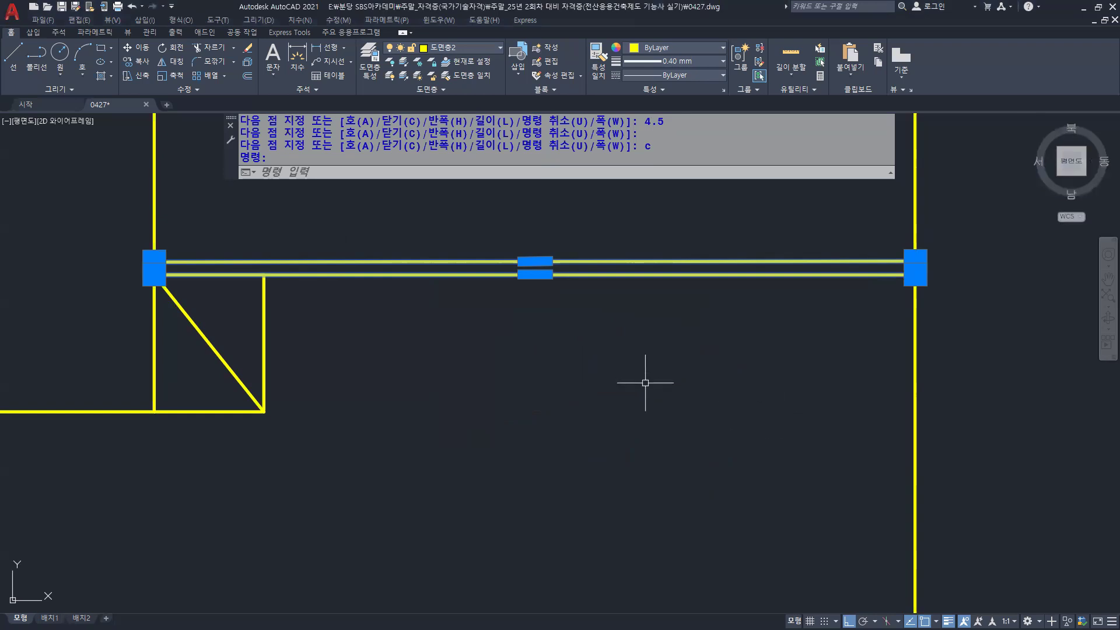
pyautogui.moveTo(647, 383); pyautogui.dragTo(788, 452, button='middle')
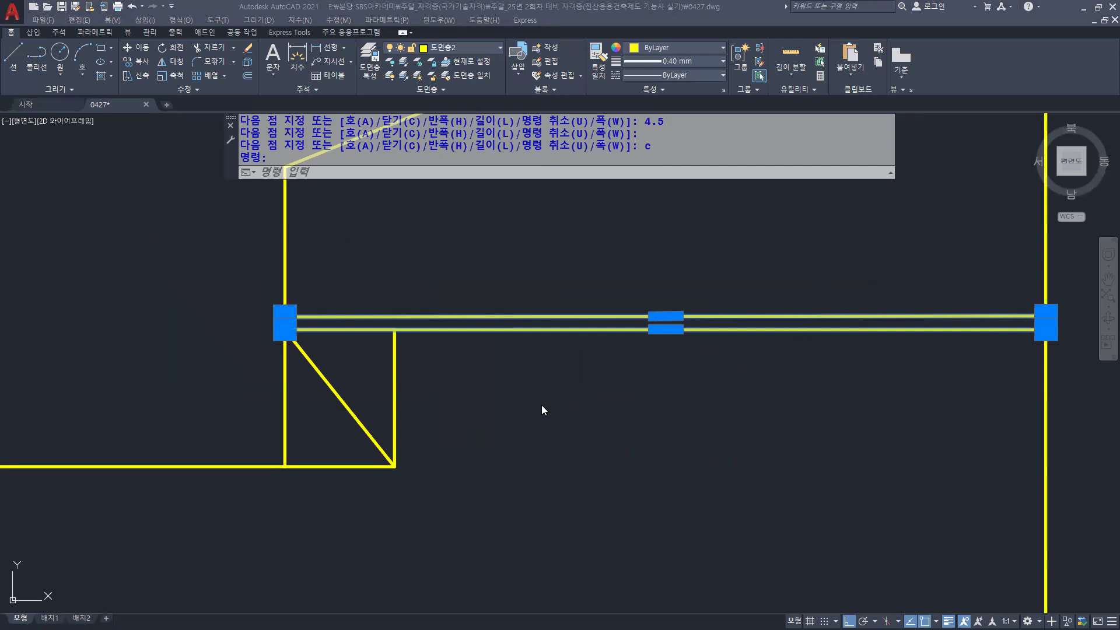
pyautogui.press('Escape')
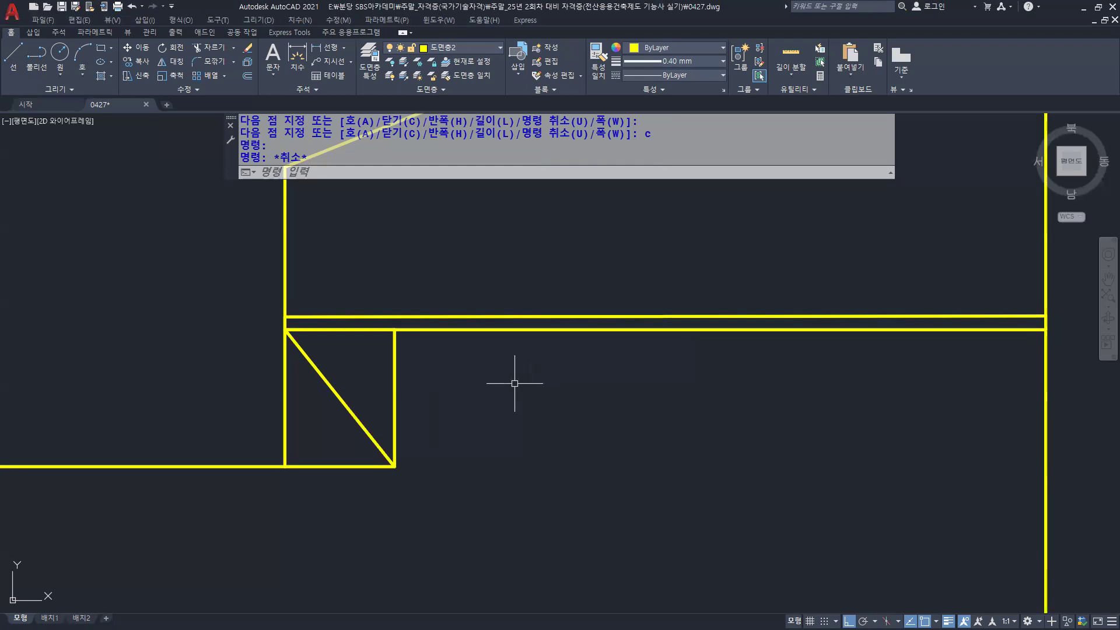
# Draw a closed 45 × 45 polyline square on top of the plywood panel, starting at its upper-left corner against the eave's inner face
pyautogui.write('pl')
pyautogui.press('Return')
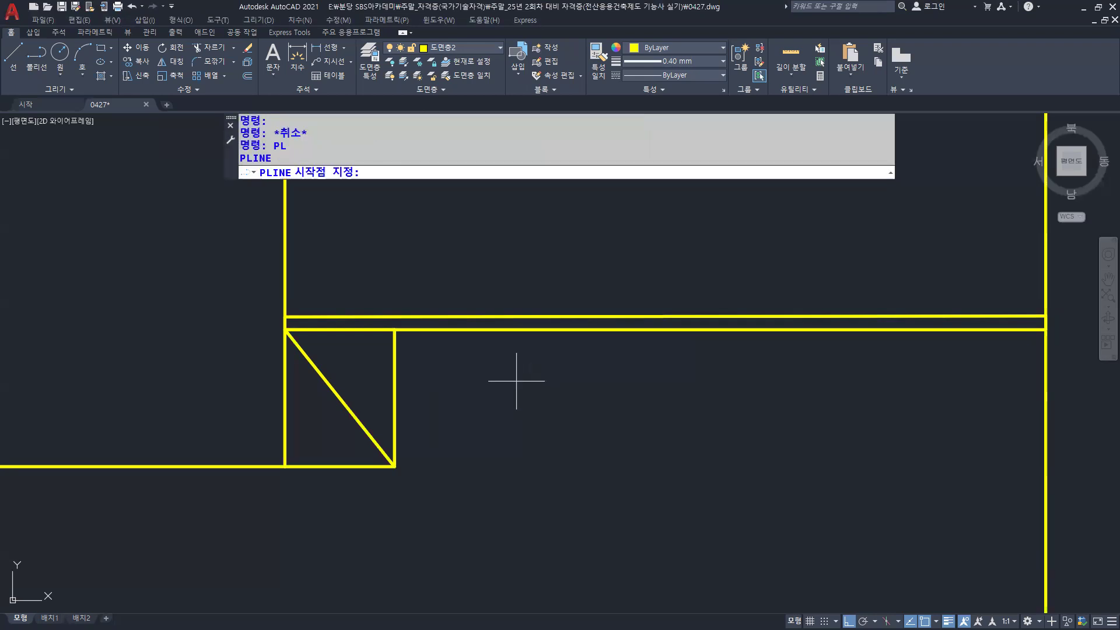
pyautogui.moveTo(405, 272)
pyautogui.mouseDown(button='middle')
pyautogui.moveTo(461, 327)
pyautogui.moveTo(381, 318)
pyautogui.mouseUp(button='middle')
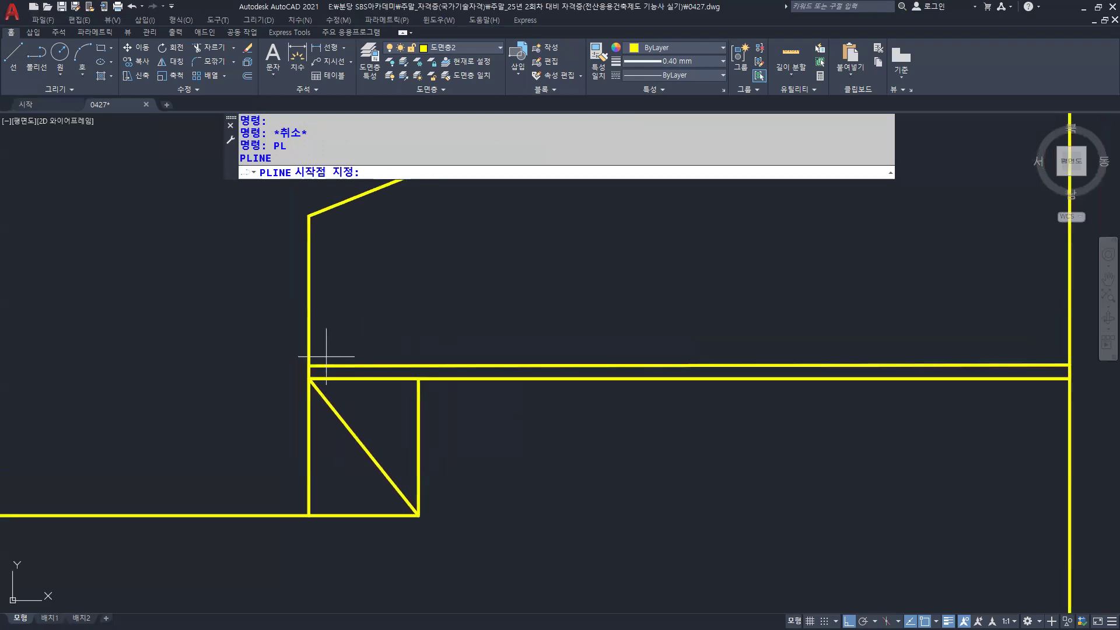
pyautogui.click(310, 365)
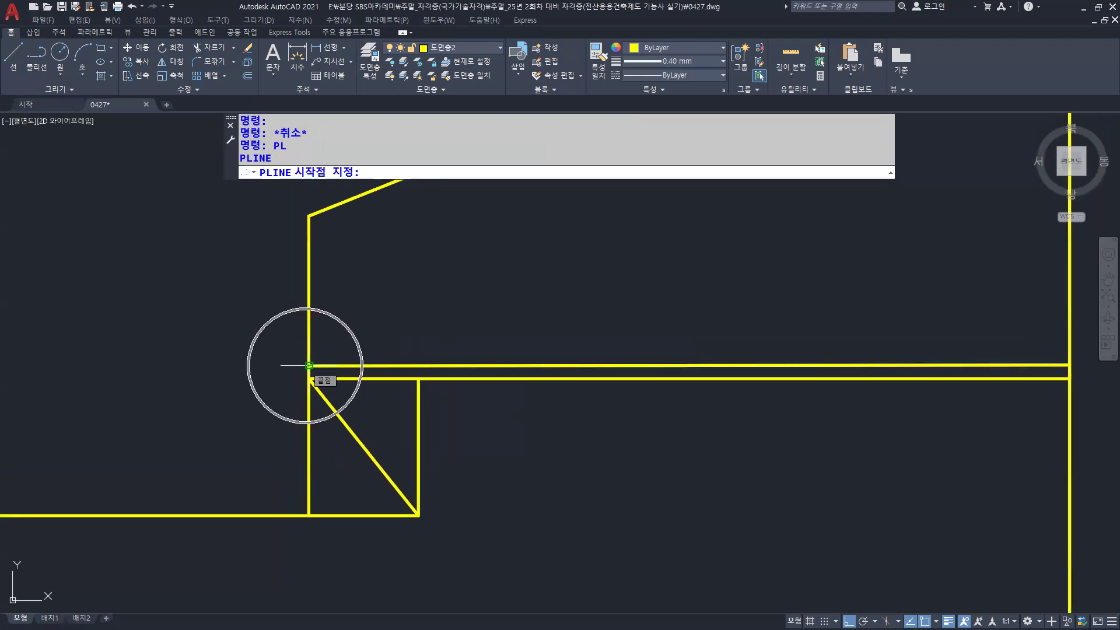
pyautogui.press('ctrl')
pyautogui.press('ctrl')
pyautogui.press('ctrl')
pyautogui.press('ctrl')
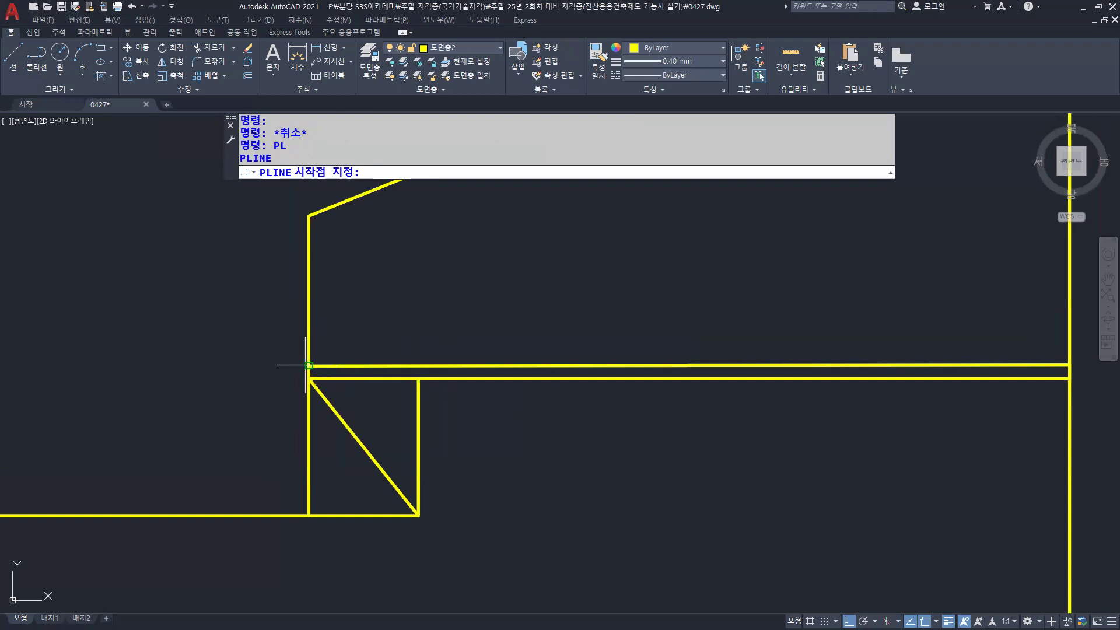
pyautogui.click(310, 365)
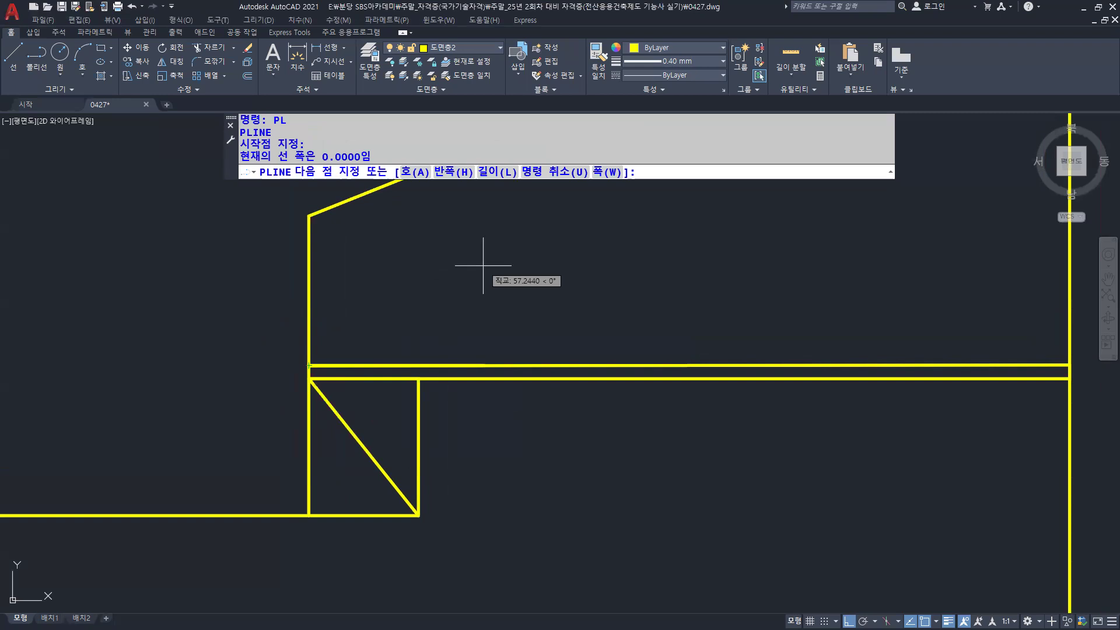
pyautogui.write('45')
pyautogui.press('Return')
pyautogui.write('45')
pyautogui.press('Return')
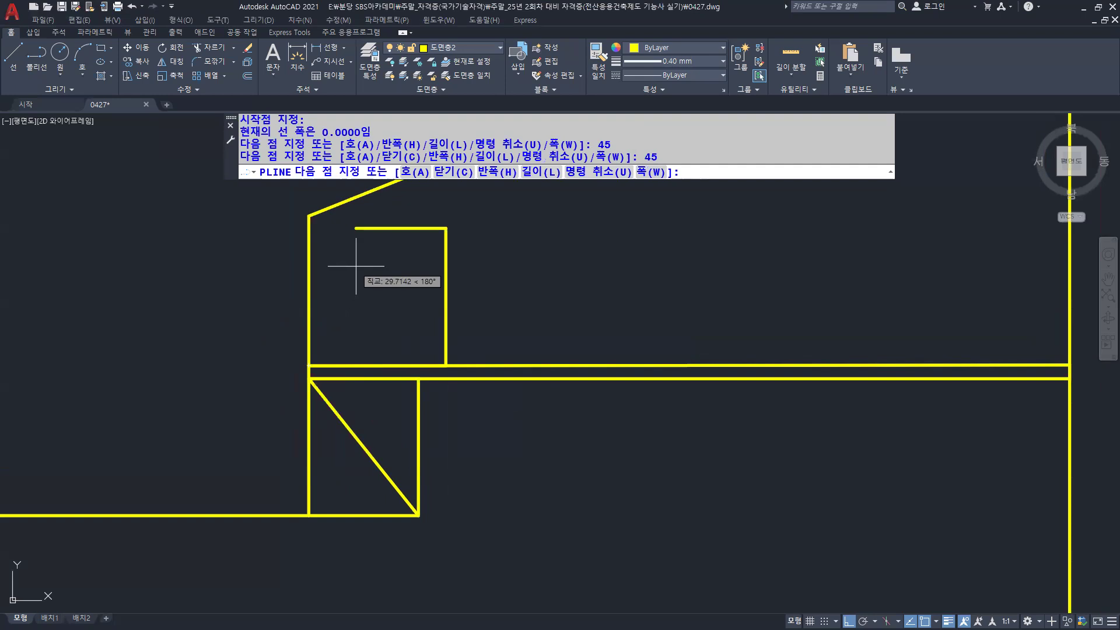
pyautogui.write('c')
pyautogui.press('Return')
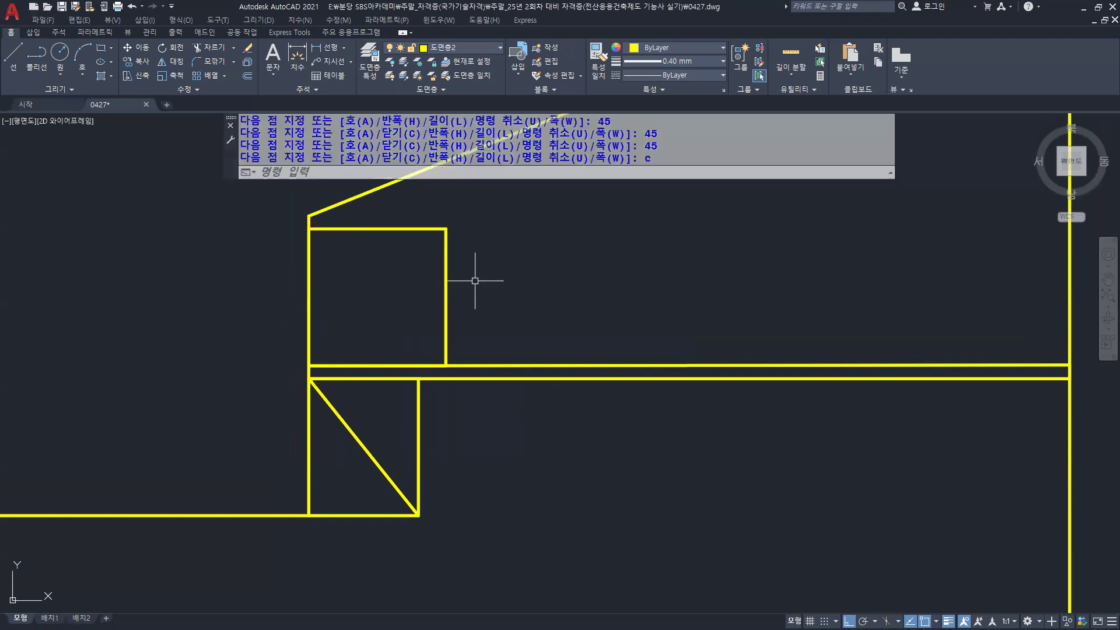
pyautogui.click(445, 298)
pyautogui.moveTo(748, 306); pyautogui.dragTo(694, 315, button='middle')
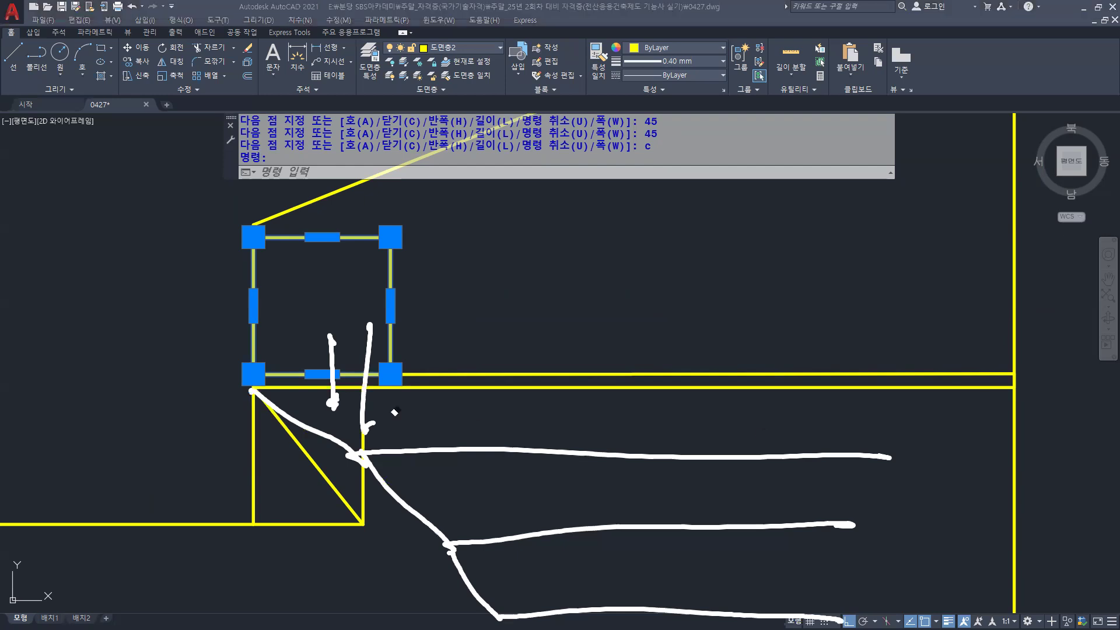
pyautogui.moveTo(368, 390)
pyautogui.mouseDown()
pyautogui.moveTo(344, 475)
pyautogui.moveTo(519, 587)
pyautogui.mouseUp()
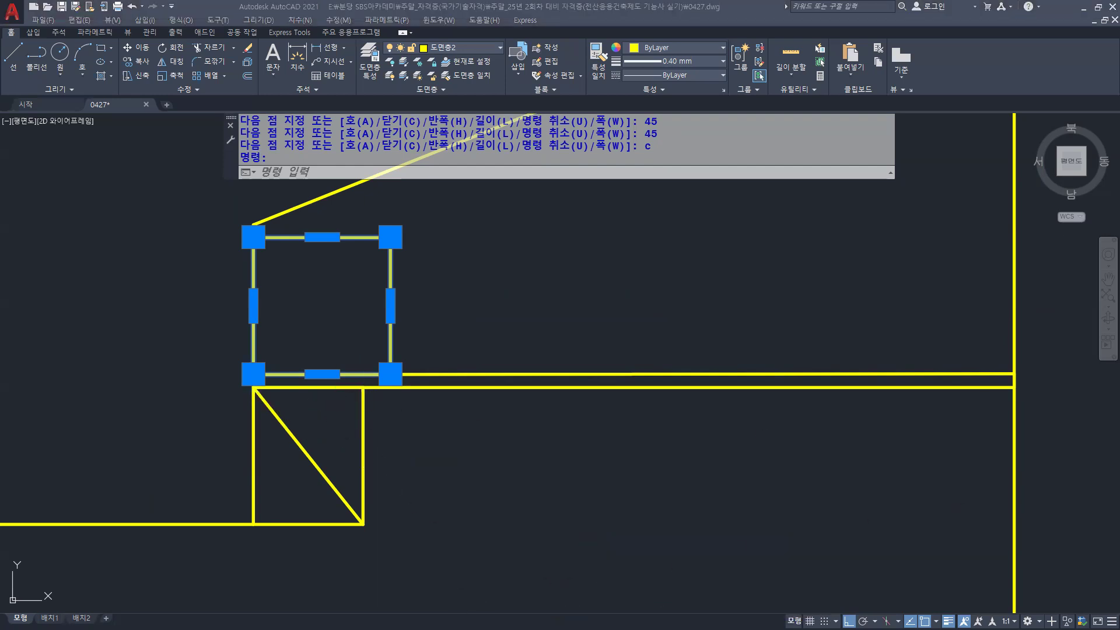
pyautogui.press('Escape')
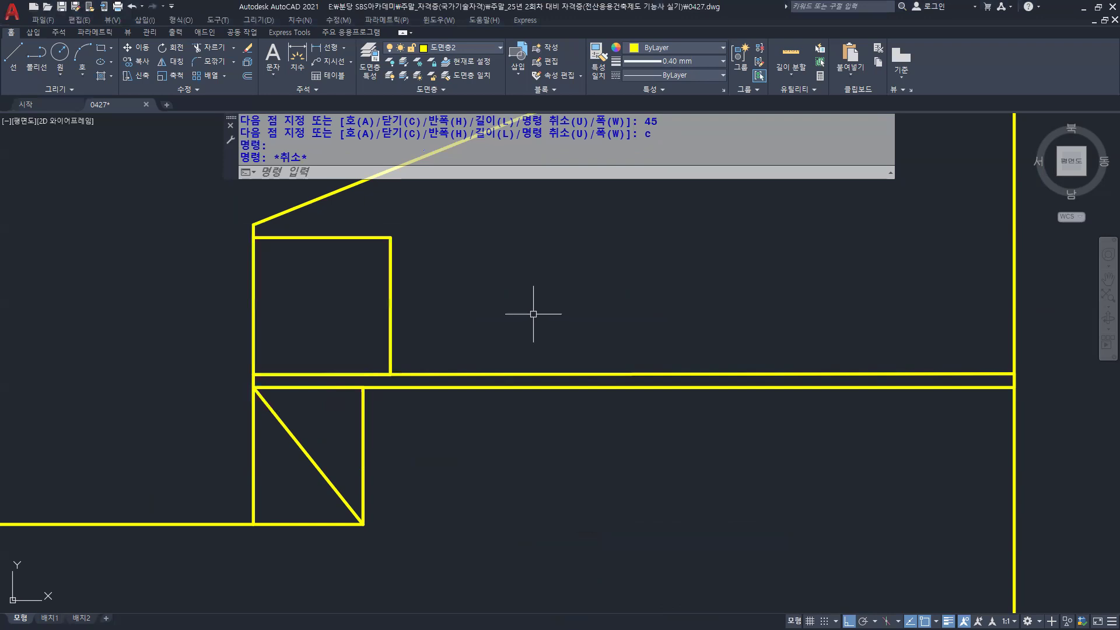
# Draw a single diagonal line from the upper-right to the lower-left corner of the 45 × 45 square
pyautogui.write('l')
pyautogui.press('Return')
pyautogui.click(390, 237)
pyautogui.click(254, 373)
pyautogui.press('Return')
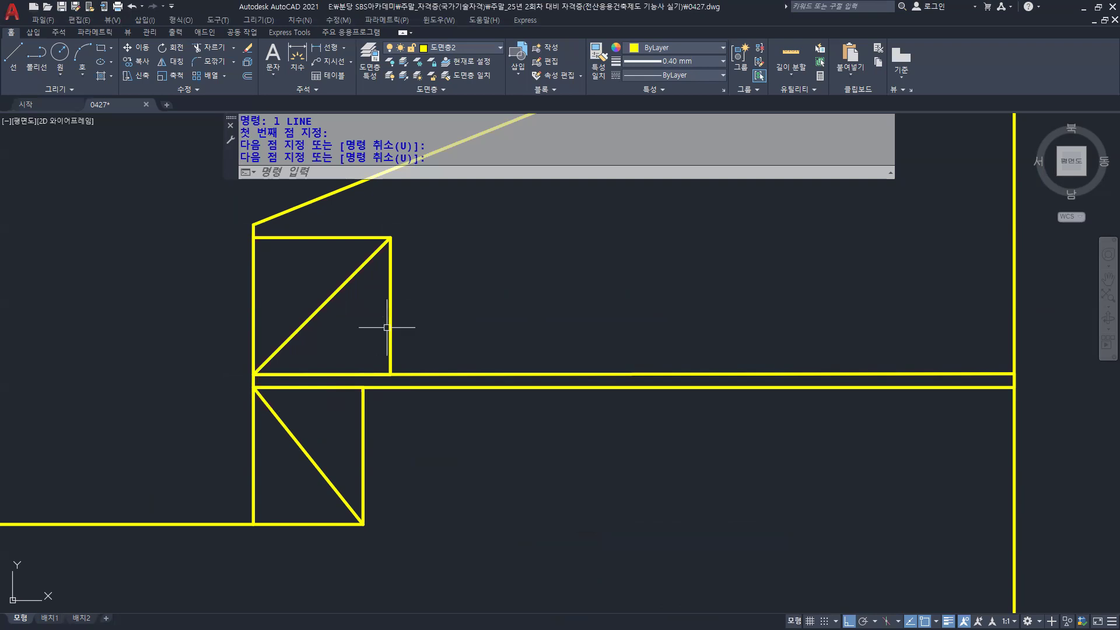
pyautogui.scroll(-2, 379, 325)
pyautogui.moveTo(435, 321)
pyautogui.mouseDown(button='middle')
pyautogui.moveTo(539, 319)
pyautogui.moveTo(512, 329)
pyautogui.mouseUp(button='middle')
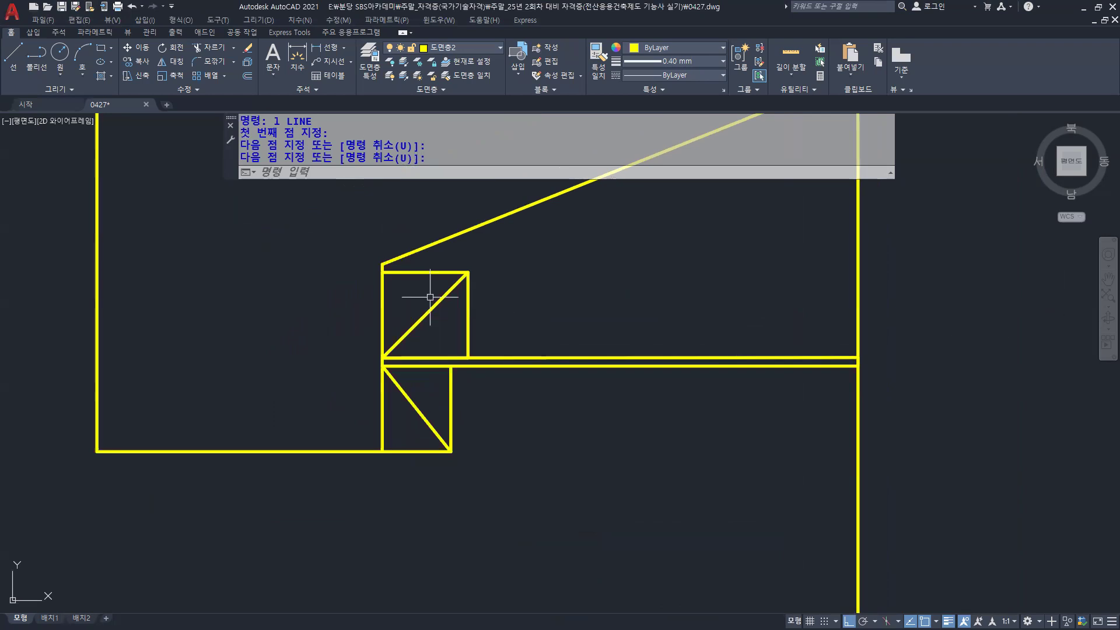
# Switch to Photos, examine the eave ceiling and its wall edge up close in 처마반자.JPG, and return to AutoCAD
pyautogui.hotkey('alt', 'Tab')
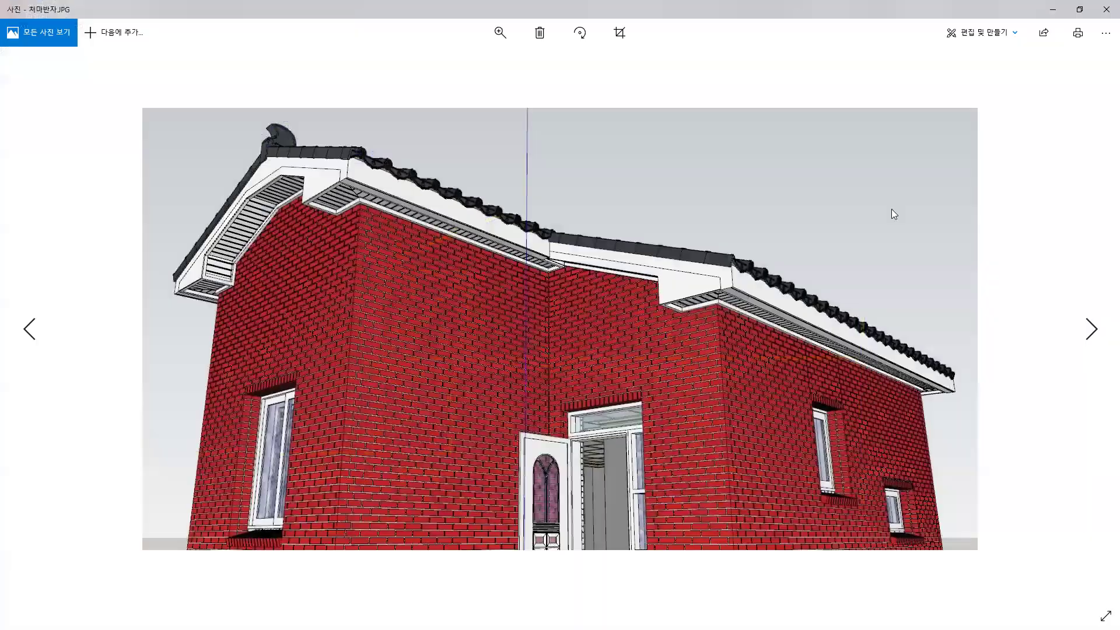
pyautogui.keyDown('ctrl'); pyautogui.scroll(5, 176, 270); pyautogui.keyUp('ctrl')
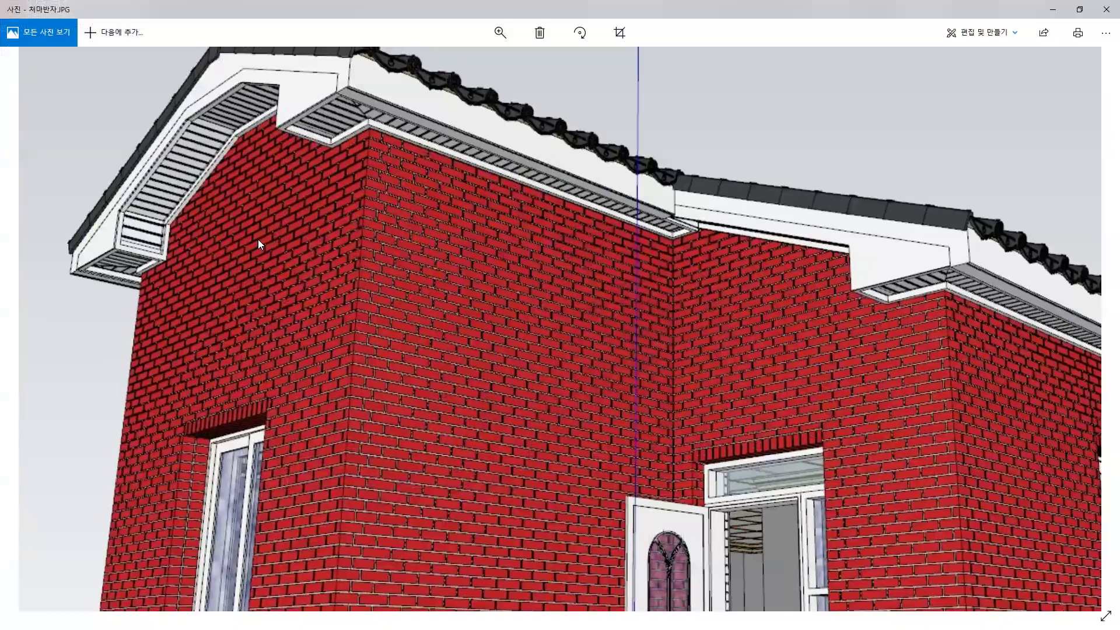
pyautogui.keyDown('ctrl'); pyautogui.scroll(5, 121, 205); pyautogui.keyUp('ctrl')
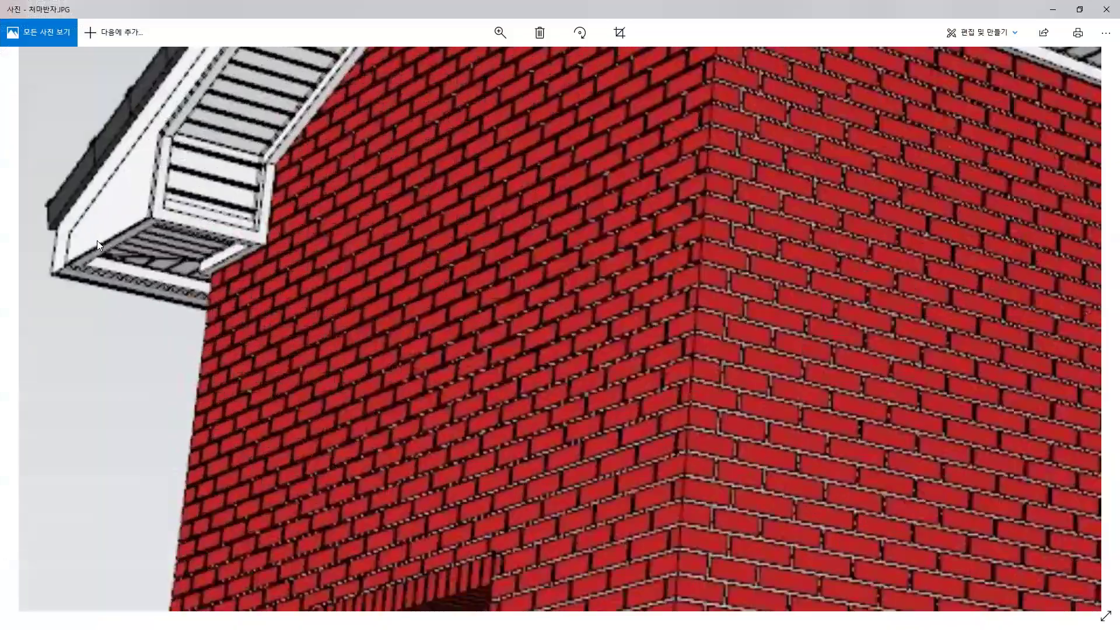
pyautogui.keyDown('ctrl'); pyautogui.scroll(-5, 316, 245); pyautogui.keyUp('ctrl')
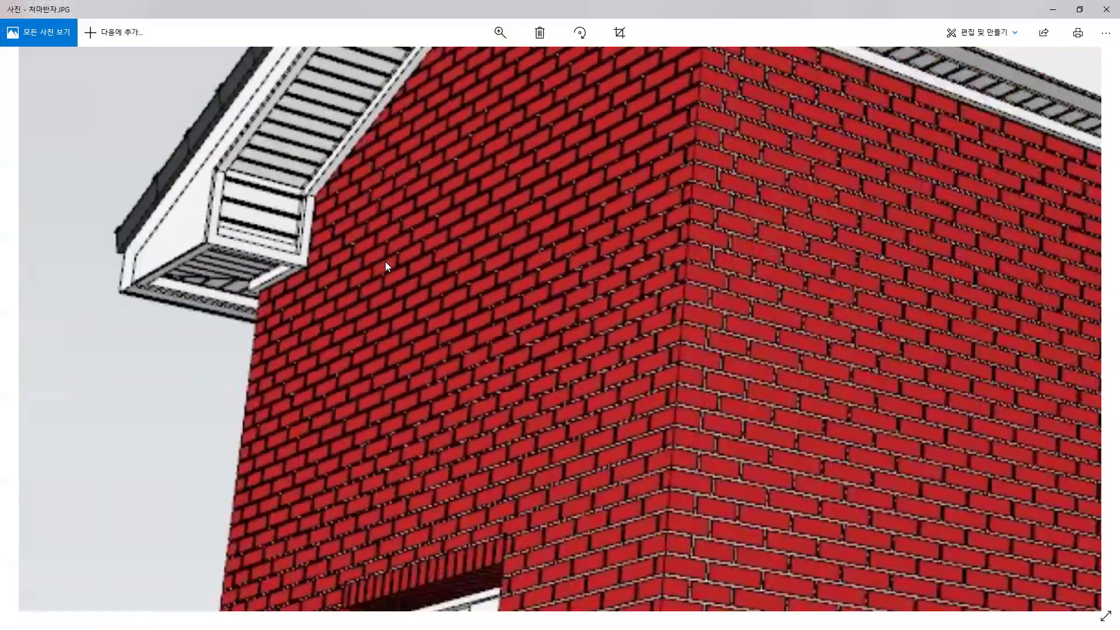
pyautogui.keyDown('ctrl'); pyautogui.scroll(1, 353, 84); pyautogui.keyUp('ctrl')
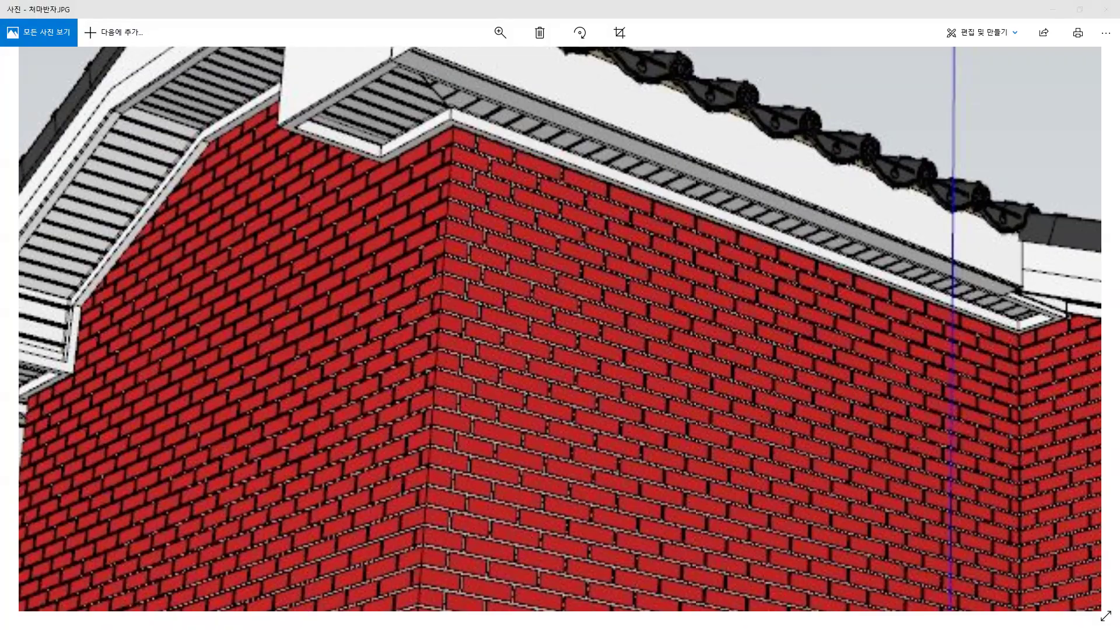
pyautogui.click(1103, 9)
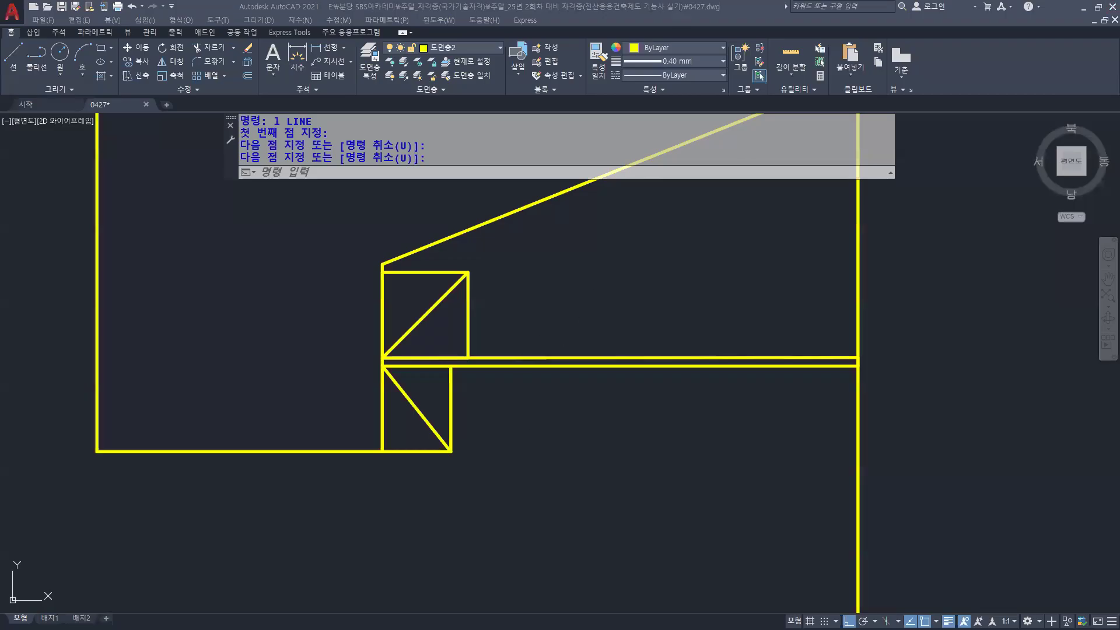
# Mirror the 45 × 45 and 36 × 45 rails with their diagonals about the plywood panel's vertical midline, keeping the originals
pyautogui.write('mi')
pyautogui.press('Return')
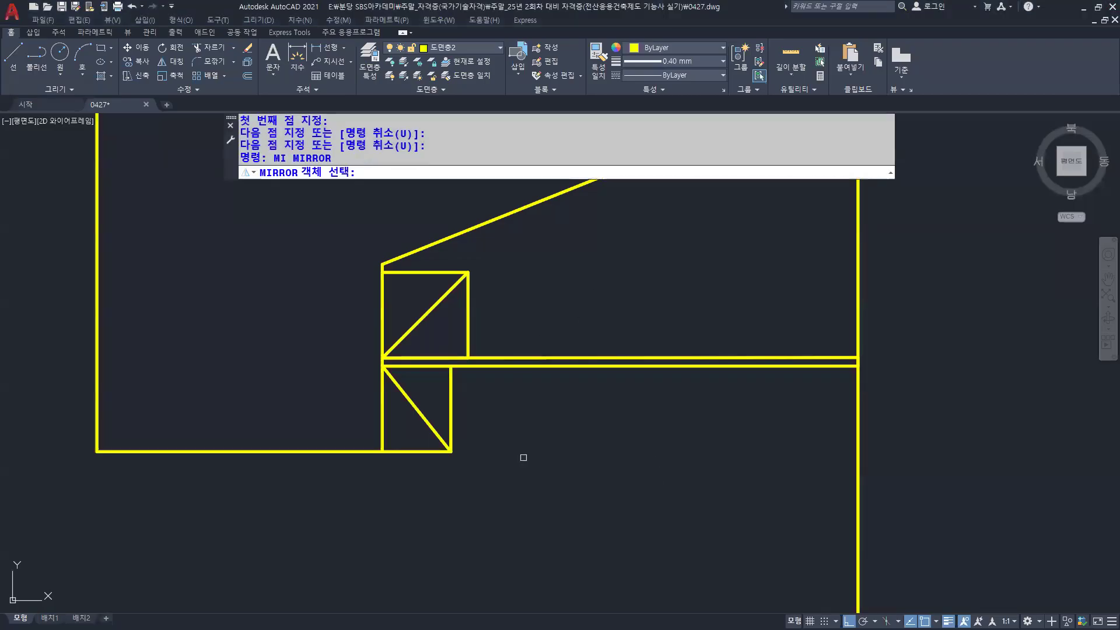
pyautogui.click(512, 324)
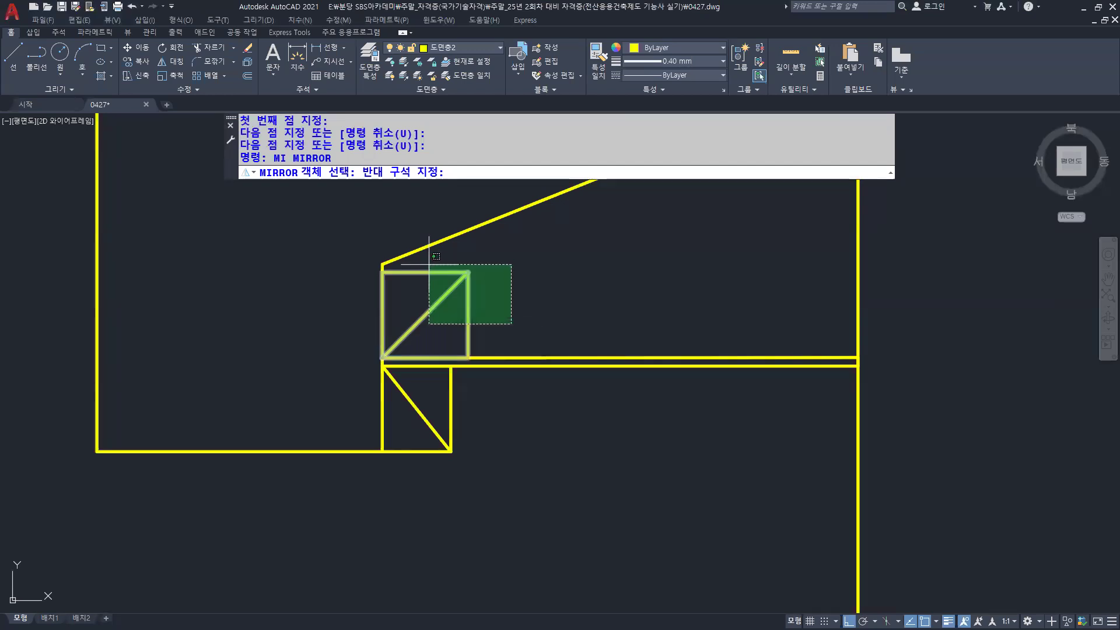
pyautogui.click(429, 264)
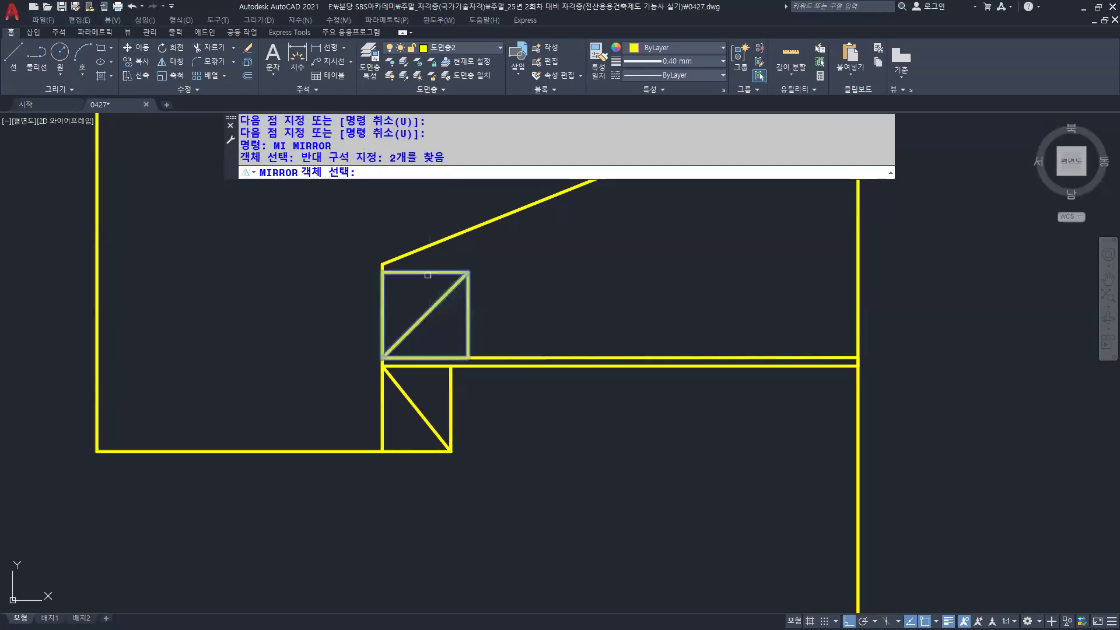
pyautogui.click(476, 472)
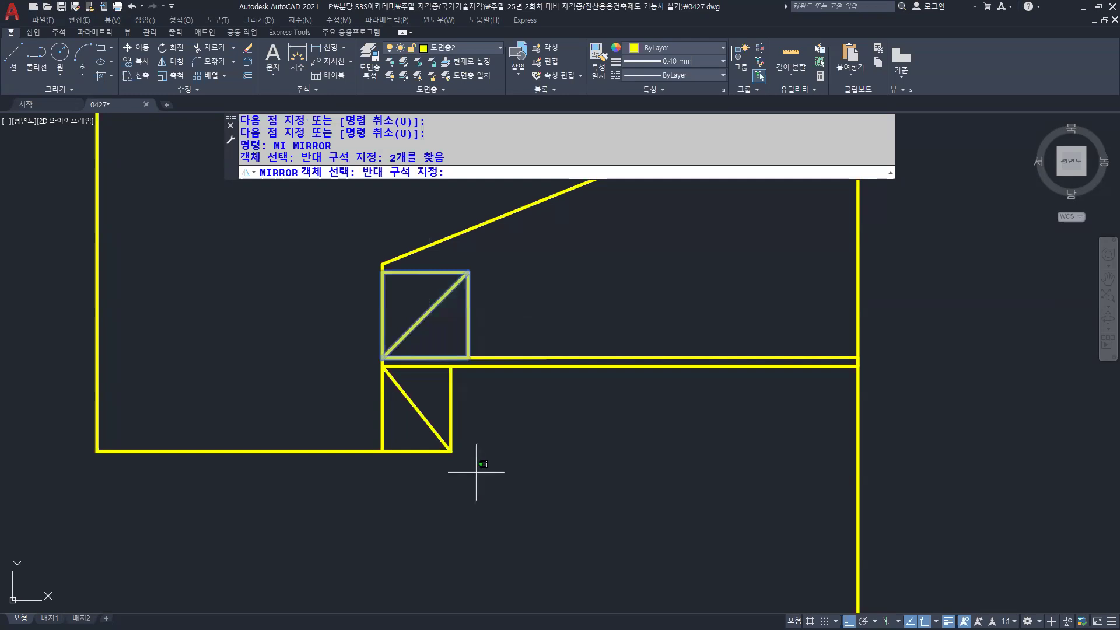
pyautogui.click(412, 409)
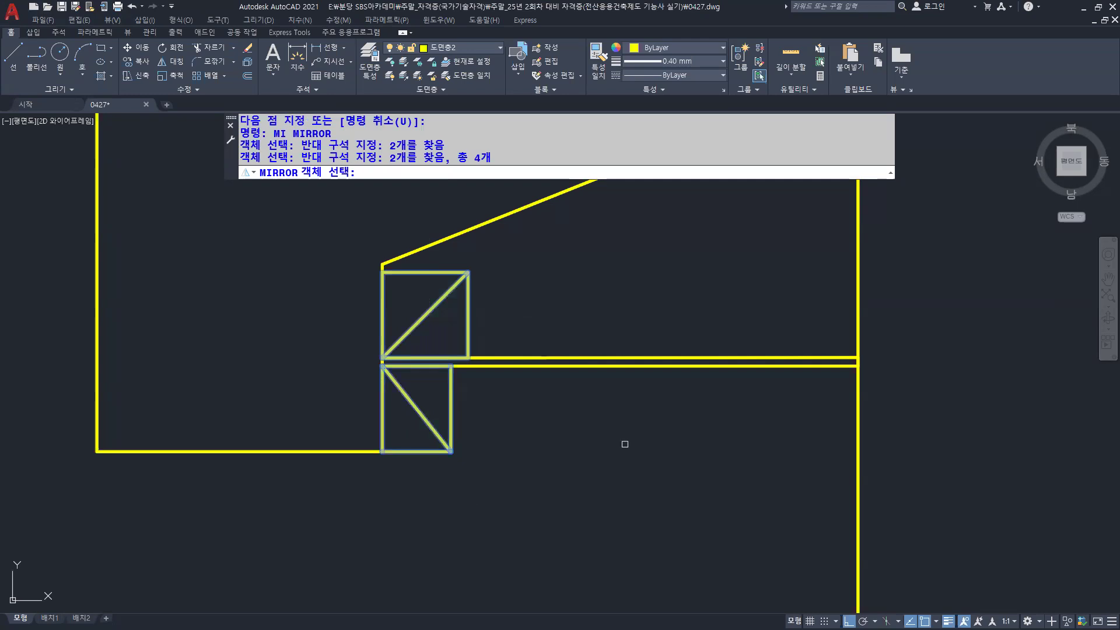
pyautogui.press('Return')
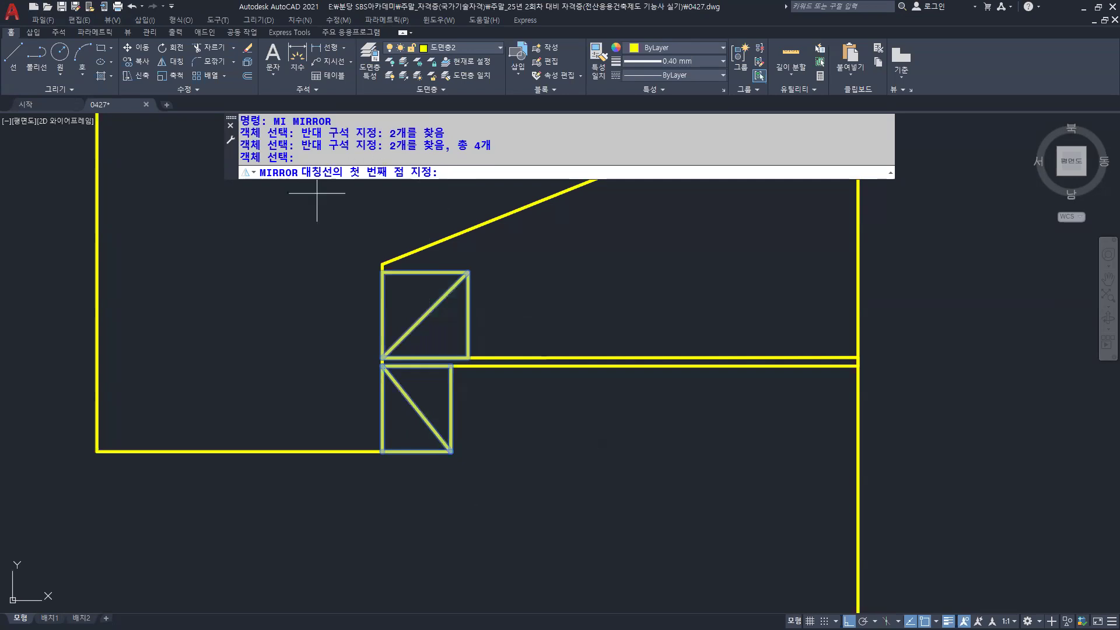
pyautogui.click(620, 365)
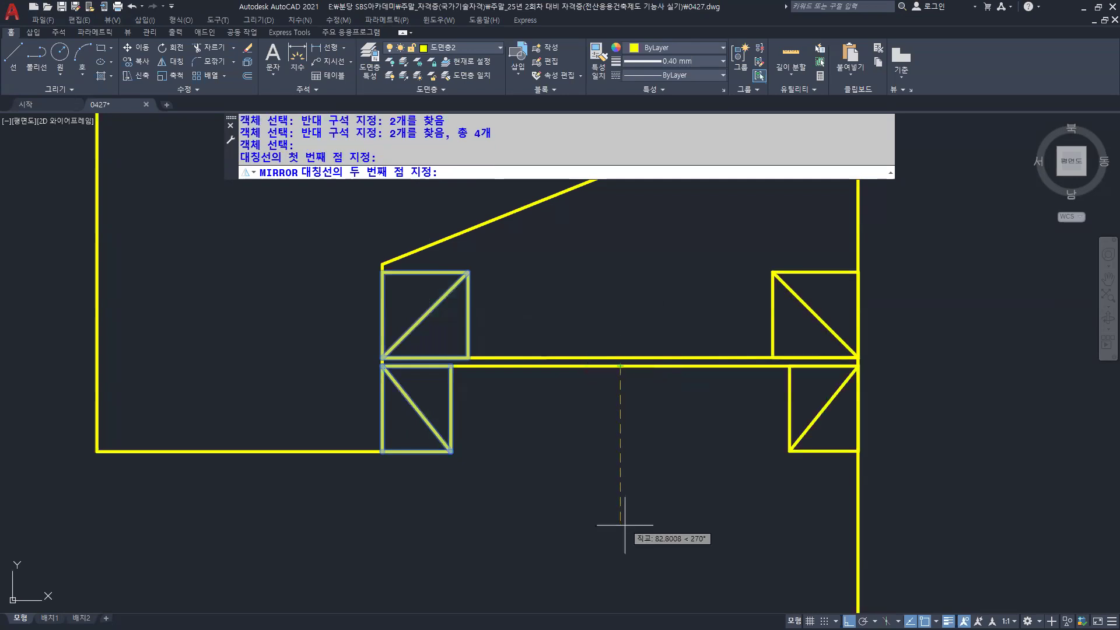
pyautogui.click(645, 261)
pyautogui.press('Return')
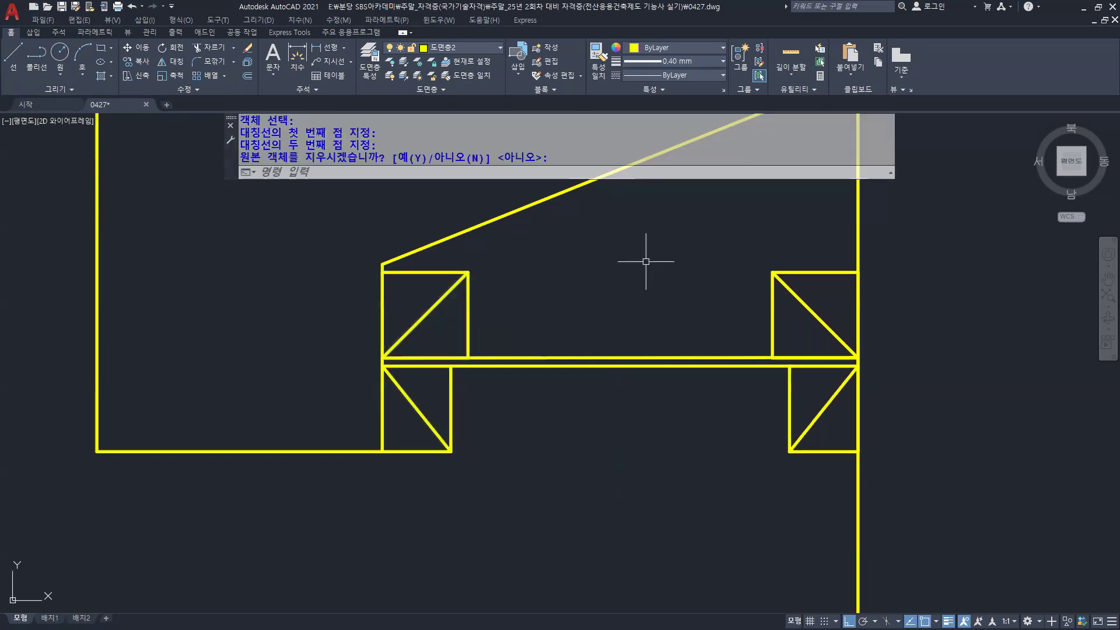
pyautogui.press('ctrl')
pyautogui.press('ctrl')
pyautogui.press('ctrl')
pyautogui.press('ctrl')
pyautogui.press('ctrl')
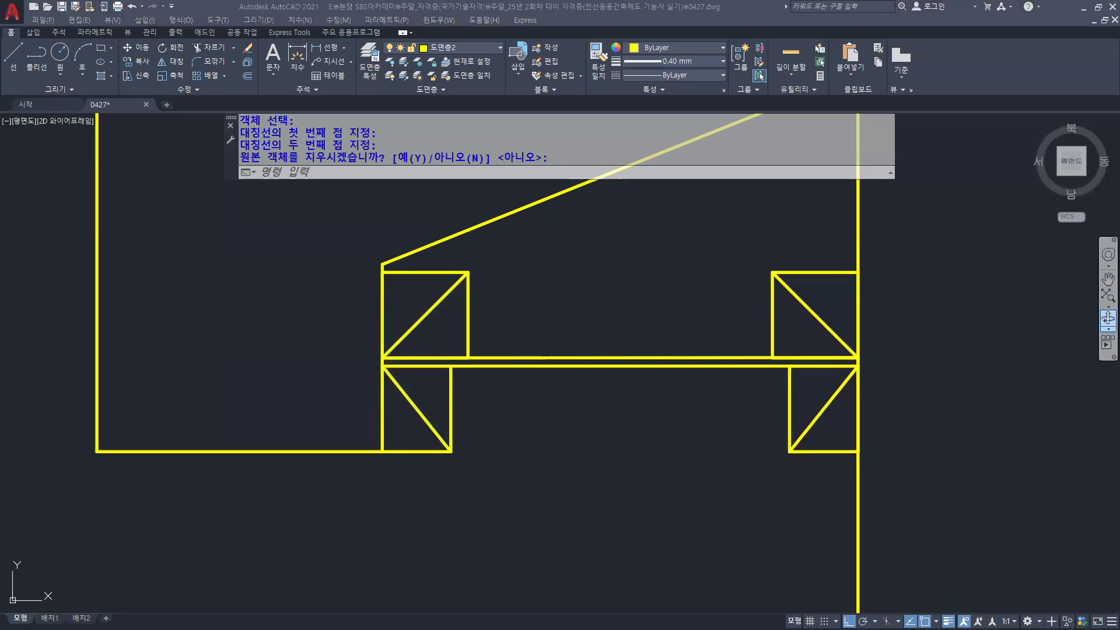
# Switch to Photos, examine the eave underside along the brick wall in 처마반자.JPG, and return to AutoCAD
pyautogui.hotkey('alt', 'Tab')
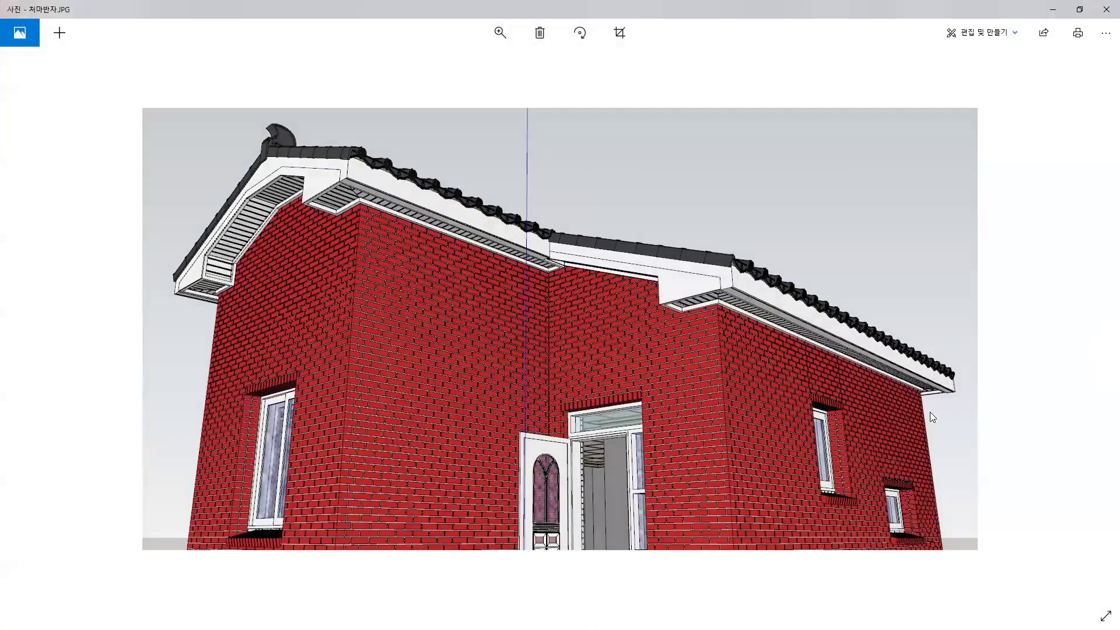
pyautogui.scroll(5, 922, 383)
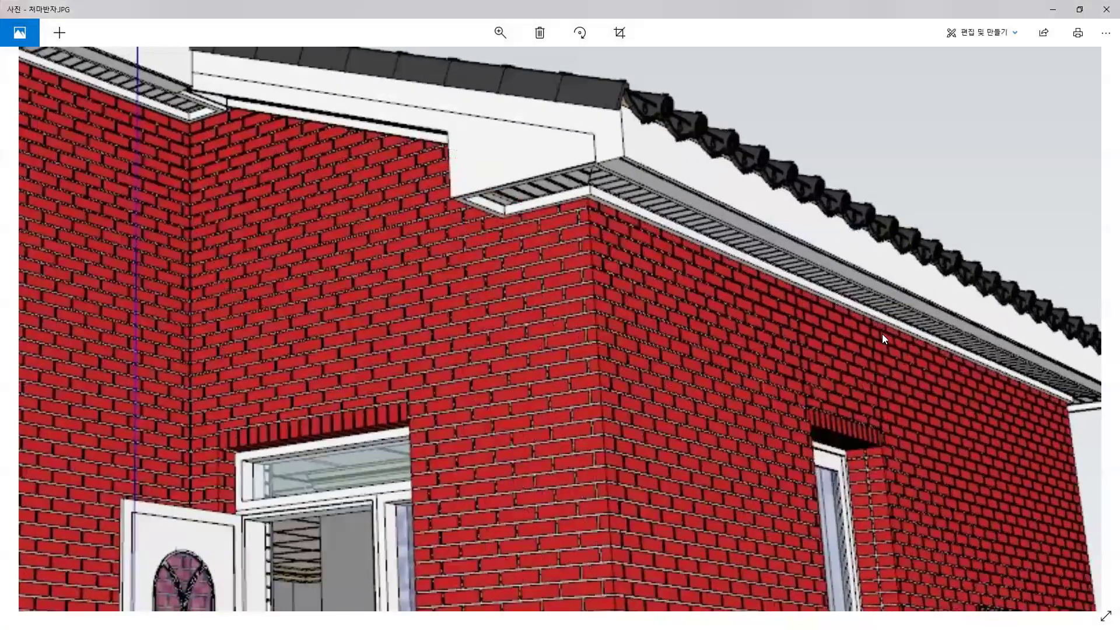
pyautogui.moveTo(882, 335); pyautogui.dragTo(702, 305)
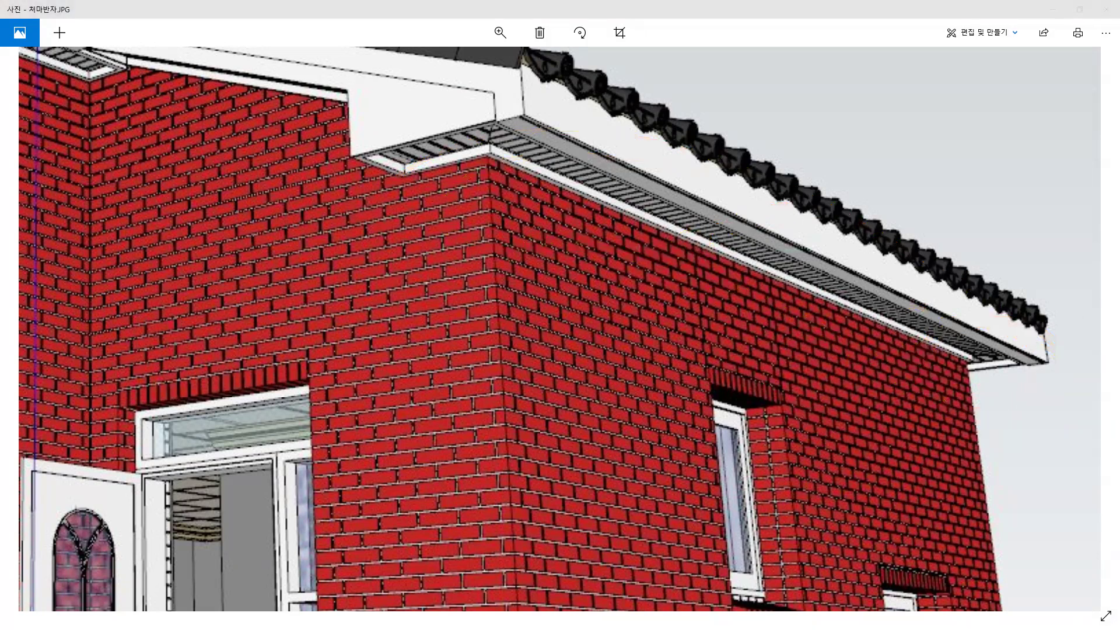
pyautogui.click(1104, 8)
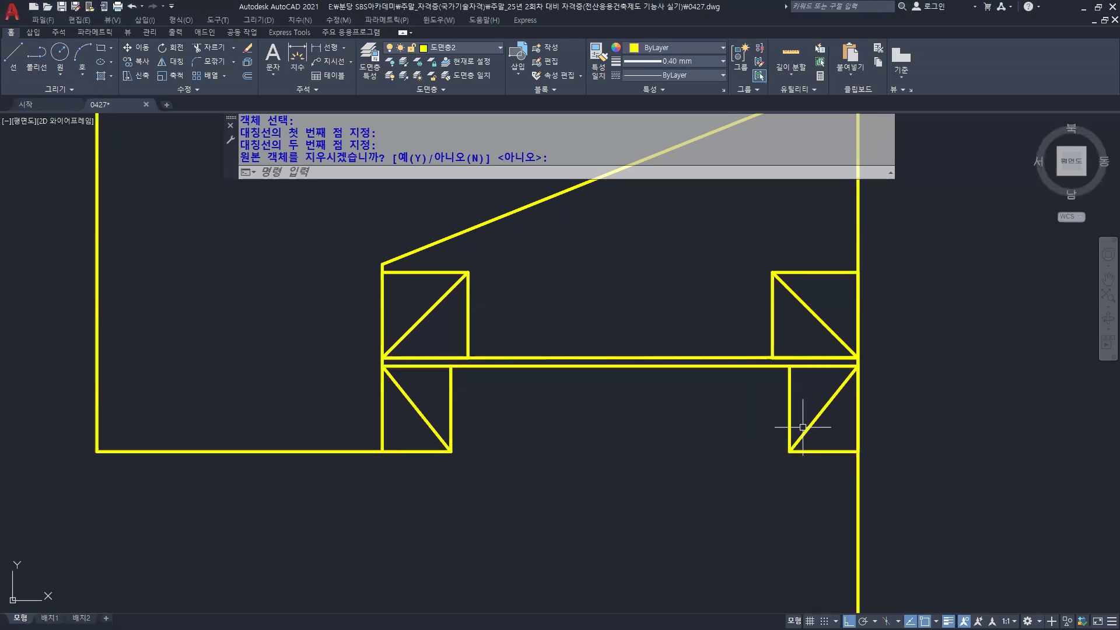
# On layer 도면층6, draw horizontal lines joining the upper rails' top corners and the lower rails' bottom corners across the eave ceiling
pyautogui.click(466, 49)
pyautogui.click(451, 160)
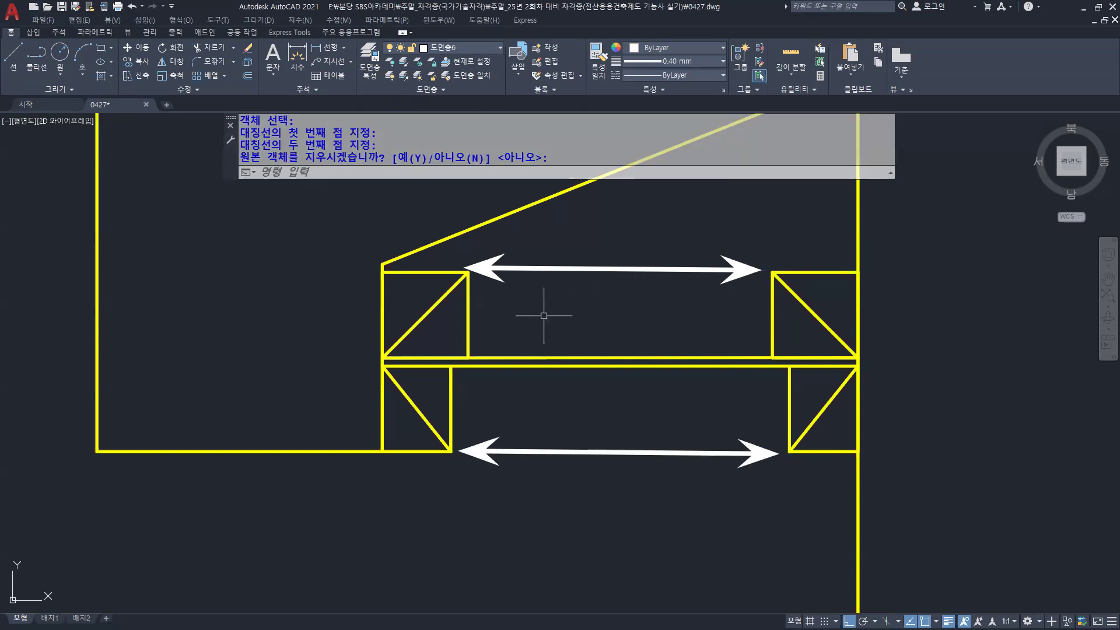
pyautogui.write('l')
pyautogui.press('Return')
pyautogui.click(473, 275)
pyautogui.click(772, 273)
pyautogui.press('Return')
pyautogui.press('Return')
pyautogui.click(451, 451)
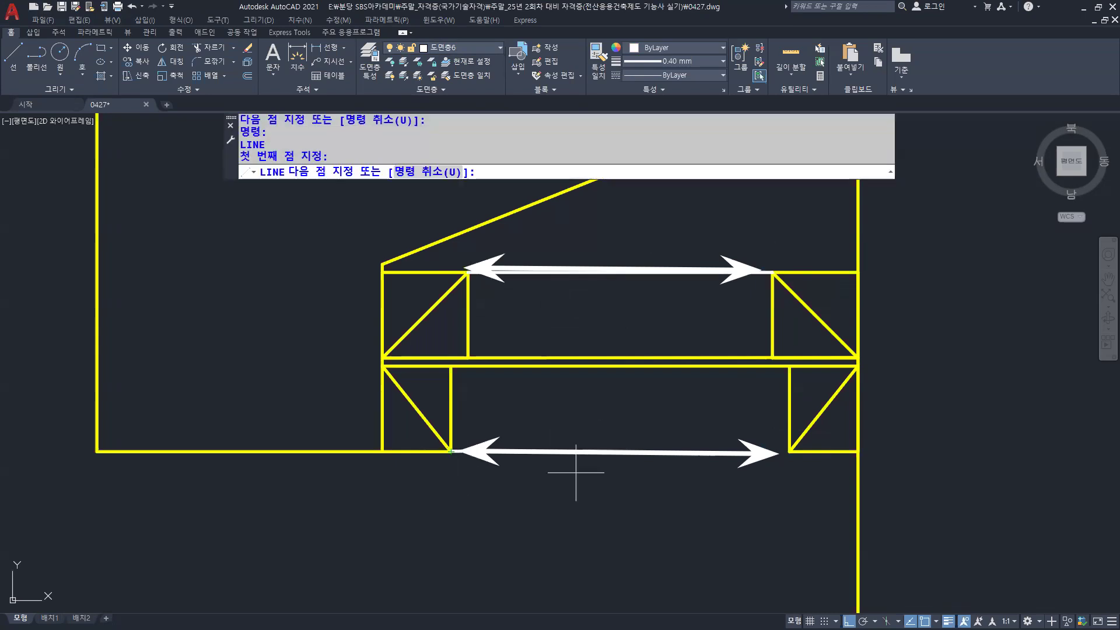
pyautogui.click(789, 451)
pyautogui.press('Return')
# Switch to Photos, examine the circled downturned concrete eave up close in 0425-2.JPG, and return to AutoCAD
pyautogui.scroll(-3, 671, 391)
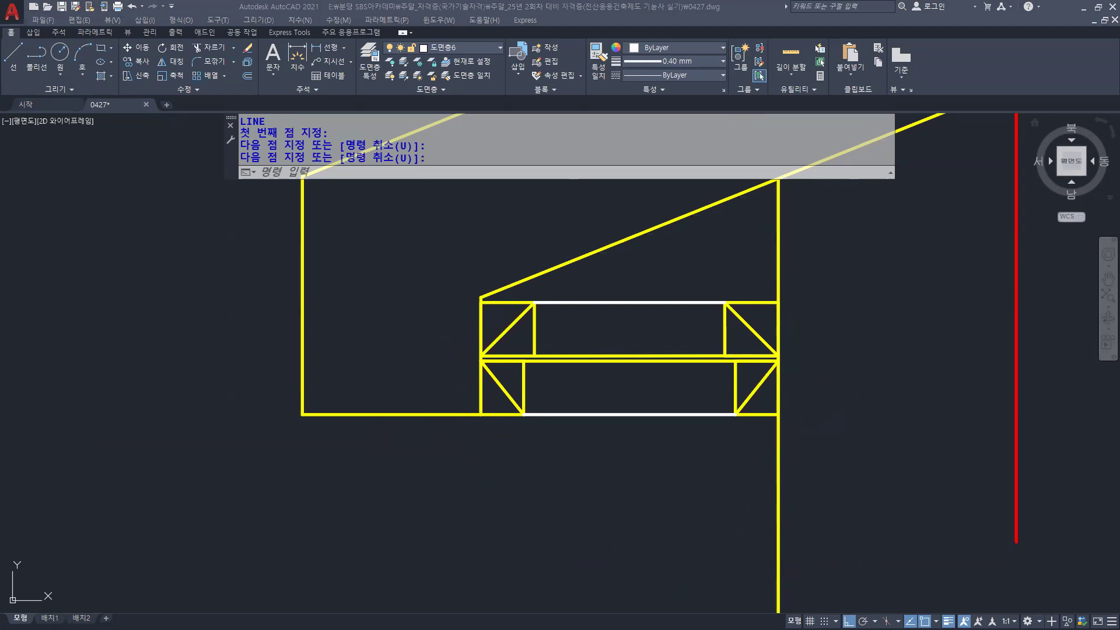
pyautogui.scroll(-5, 838, 388)
pyautogui.moveTo(846, 380); pyautogui.dragTo(738, 385, button='middle')
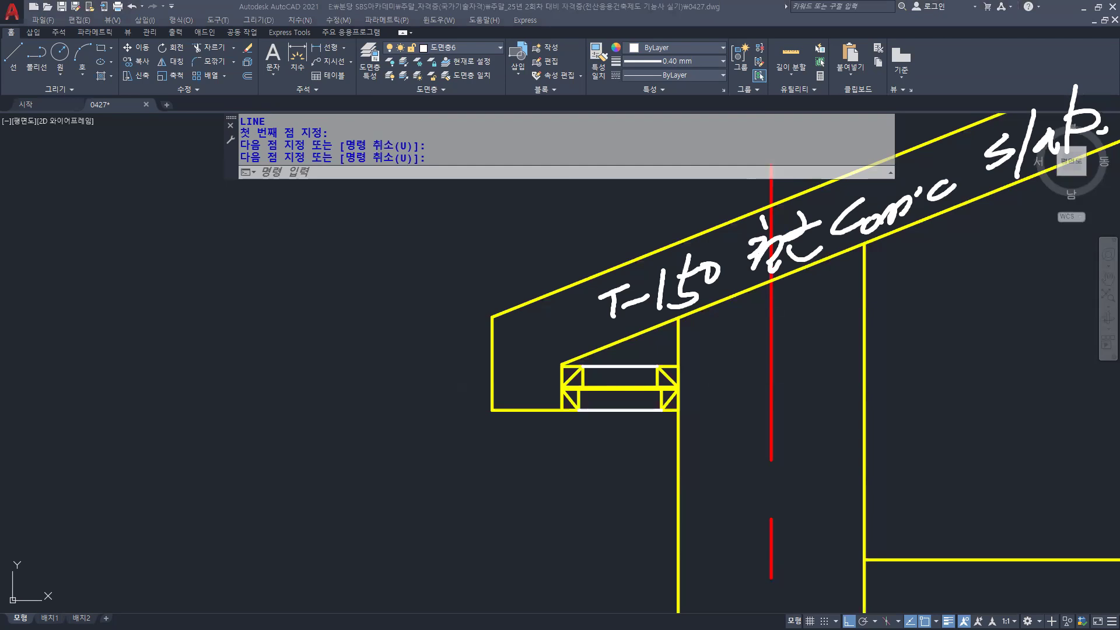
pyautogui.hotkey('alt', 'Tab')
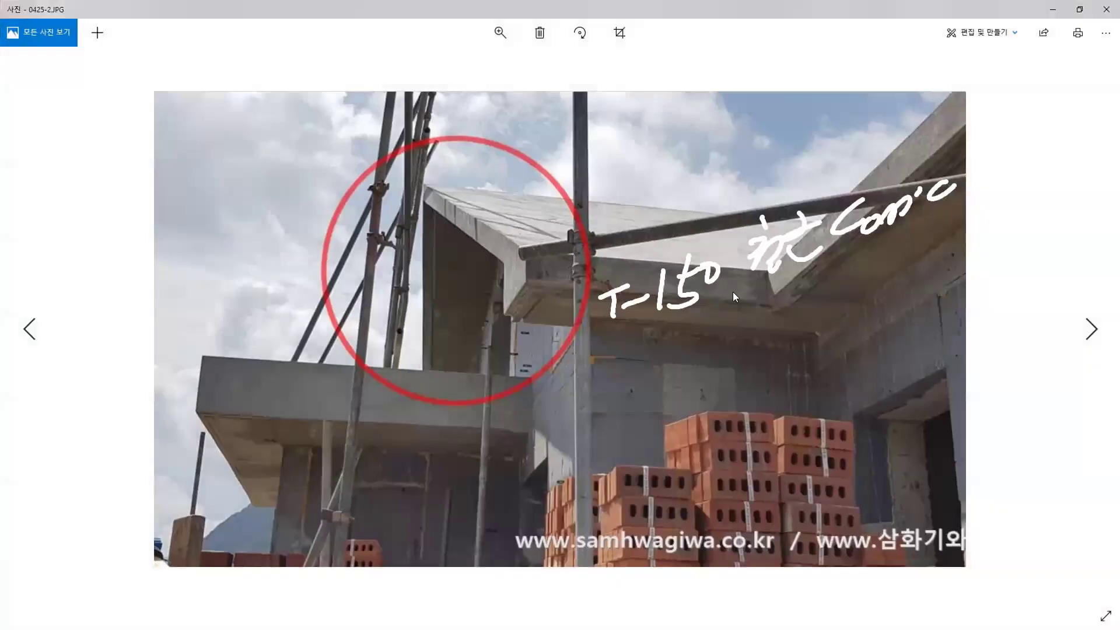
pyautogui.scroll(3, 574, 212)
pyautogui.scroll(1, 555, 188)
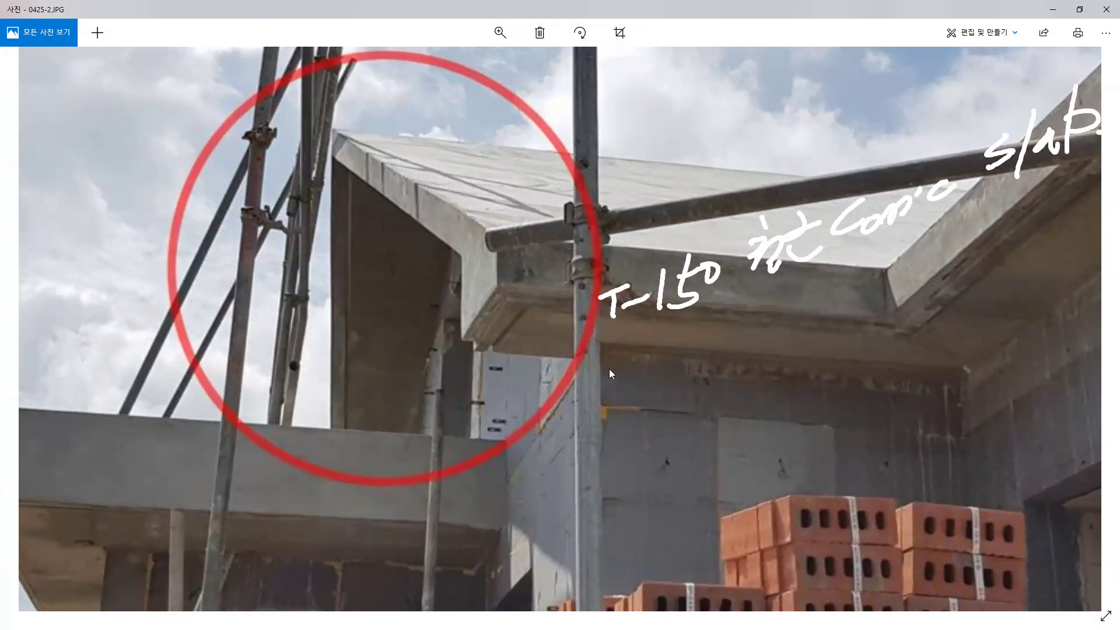
pyautogui.scroll(-4, 619, 392)
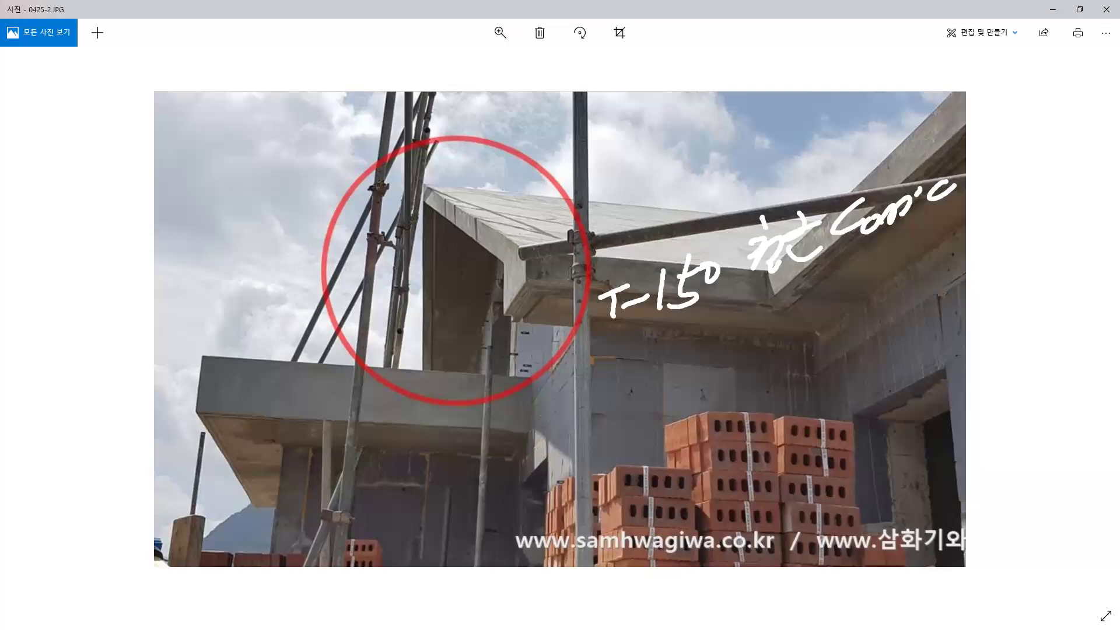
pyautogui.click(1106, 9)
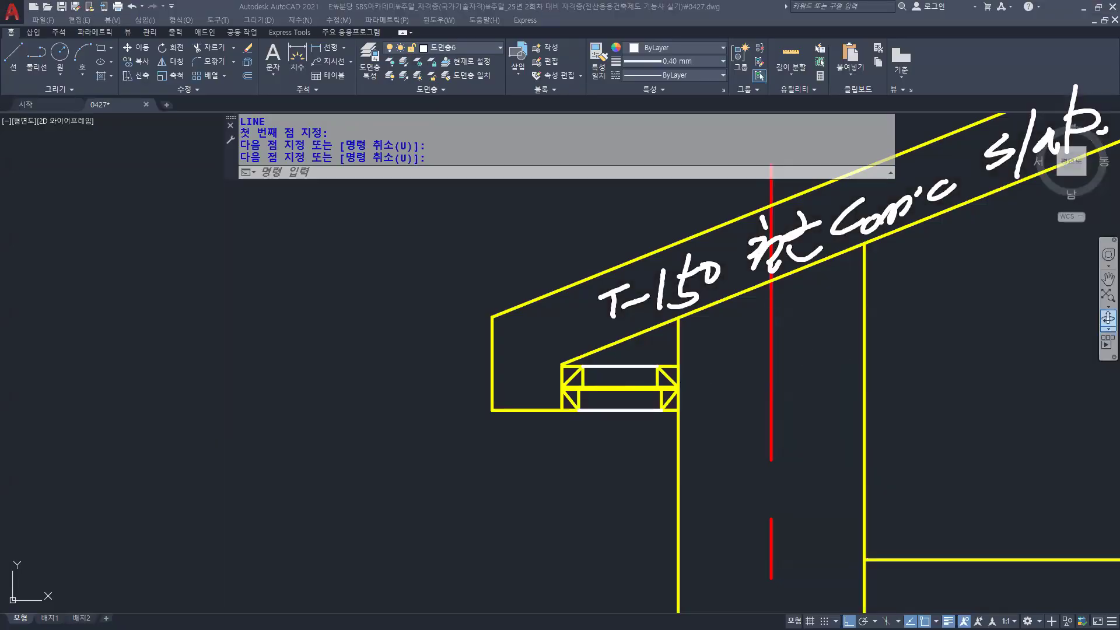
# In Photos, examine the roof sheet in 0425-4.JPG, the stacked tiles in 0425-13.JPG, and the tiles and battens in 기와 (2).JPG
pyautogui.hotkey('alt', 'Tab')
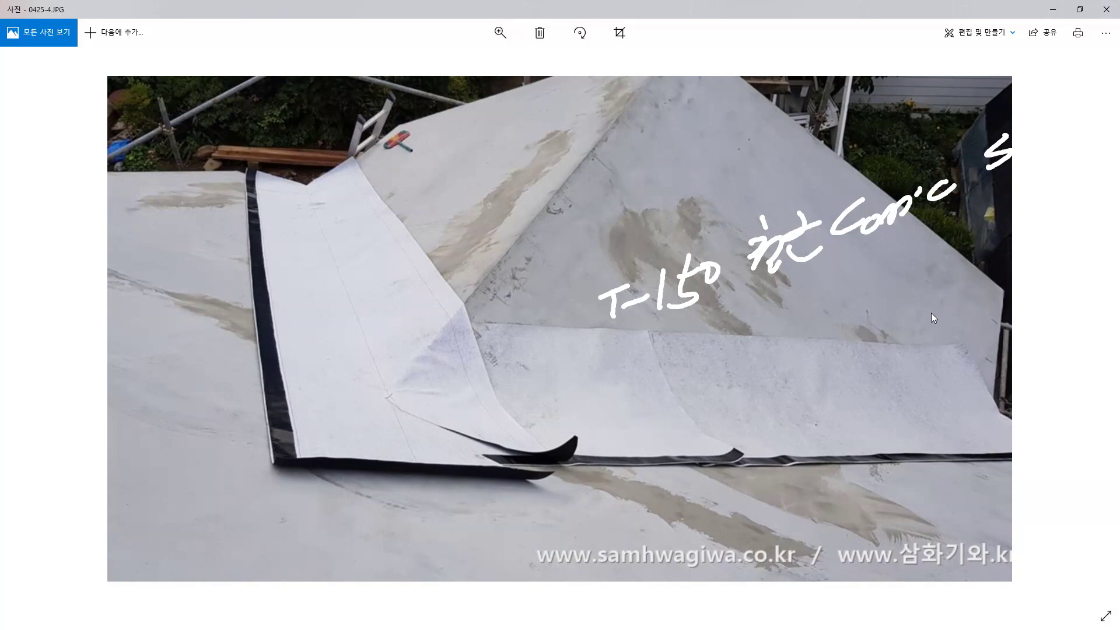
pyautogui.click(1106, 9)
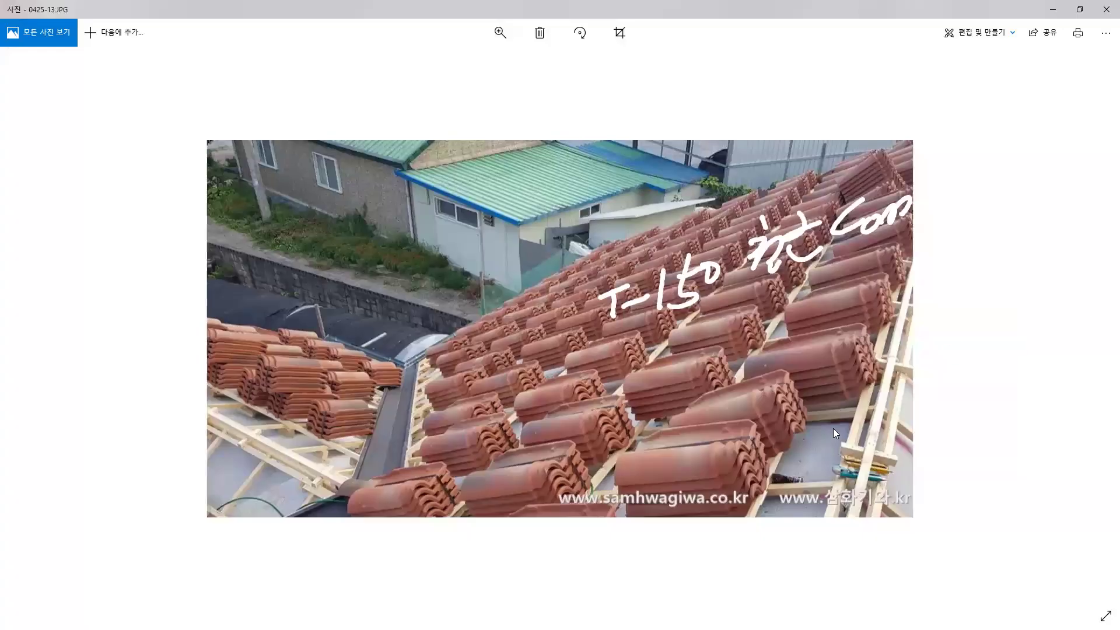
pyautogui.keyDown('ctrl'); pyautogui.scroll(2, 834, 428); pyautogui.keyUp('ctrl')
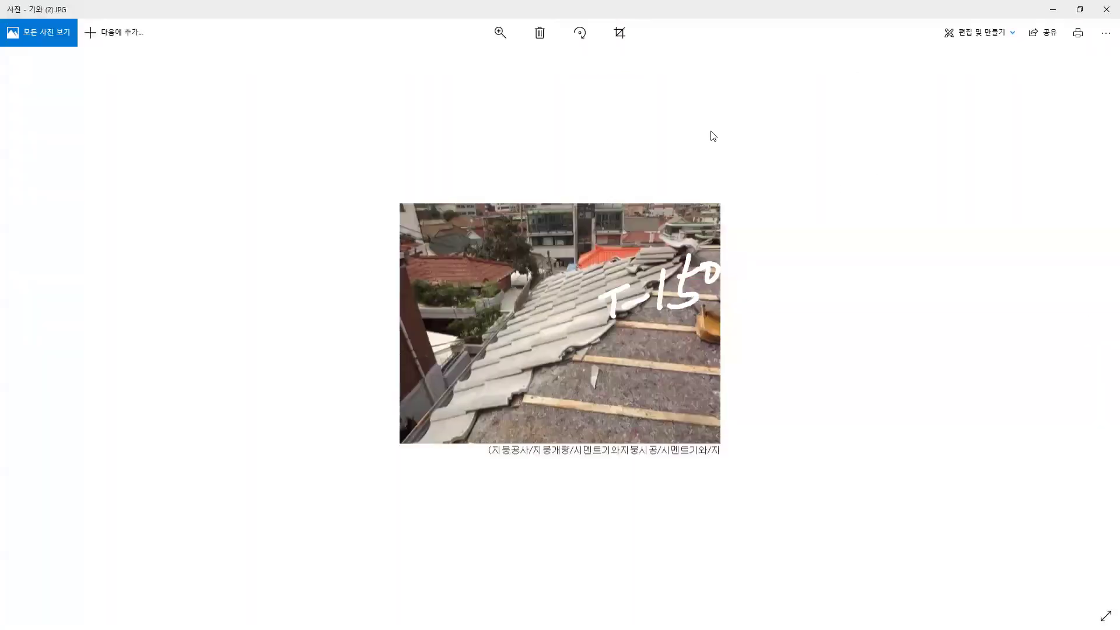
pyautogui.keyDown('ctrl'); pyautogui.scroll(5, 531, 451); pyautogui.keyUp('ctrl')
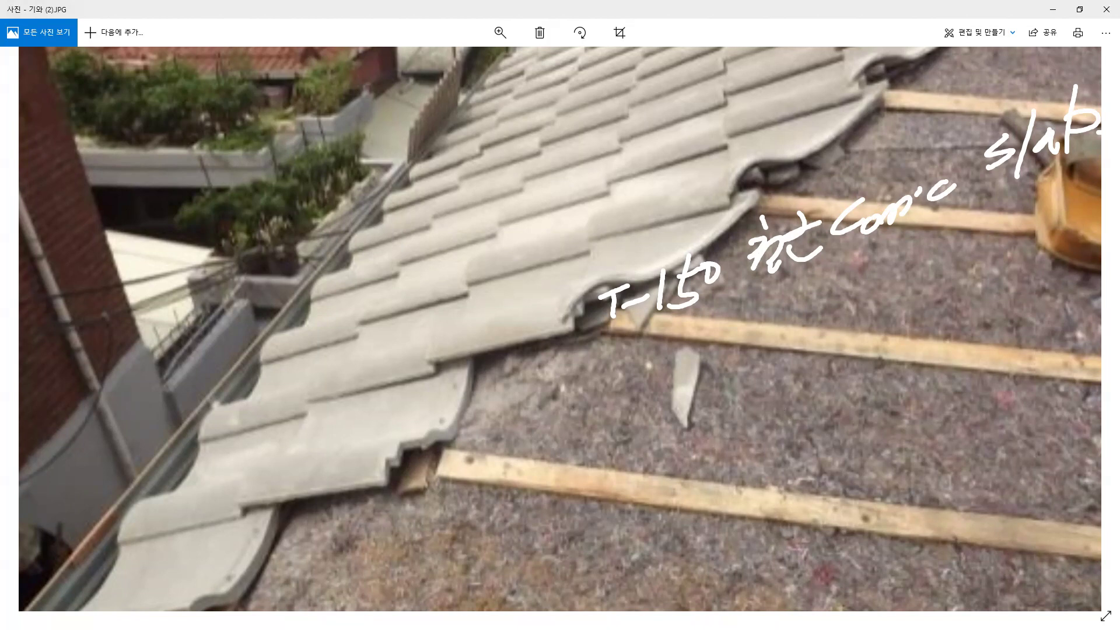
# Examine the Korean roof tile shapes in 기와의 종류-18.JPG and 기와의 종류-17.JPG, close the photos and return to AutoCAD
pyautogui.click(1051, 10)
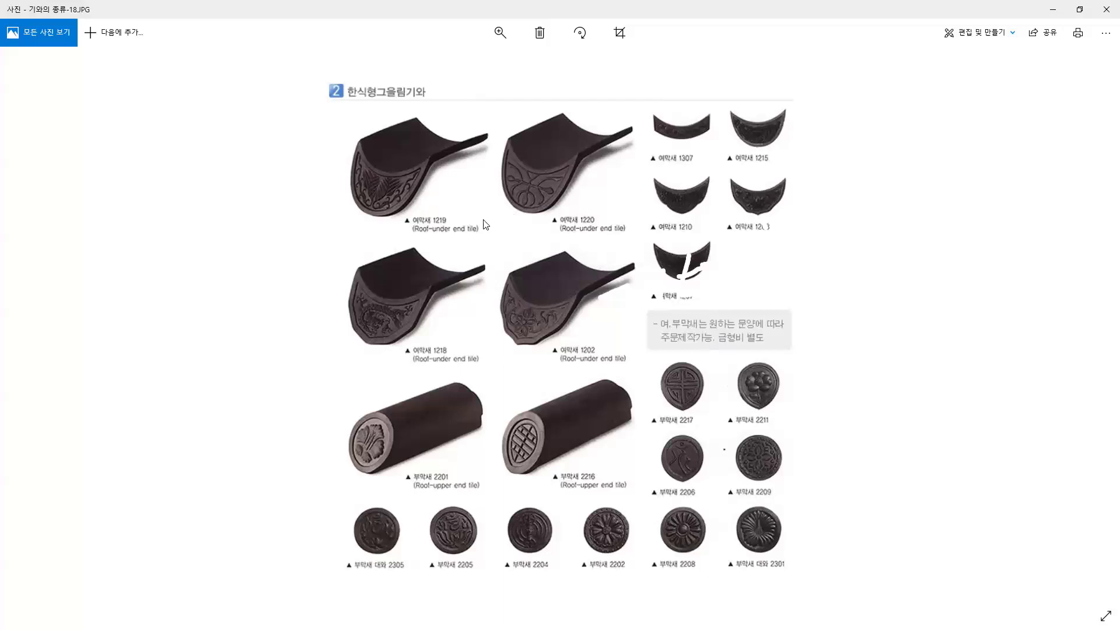
pyautogui.scroll(3, 412, 155)
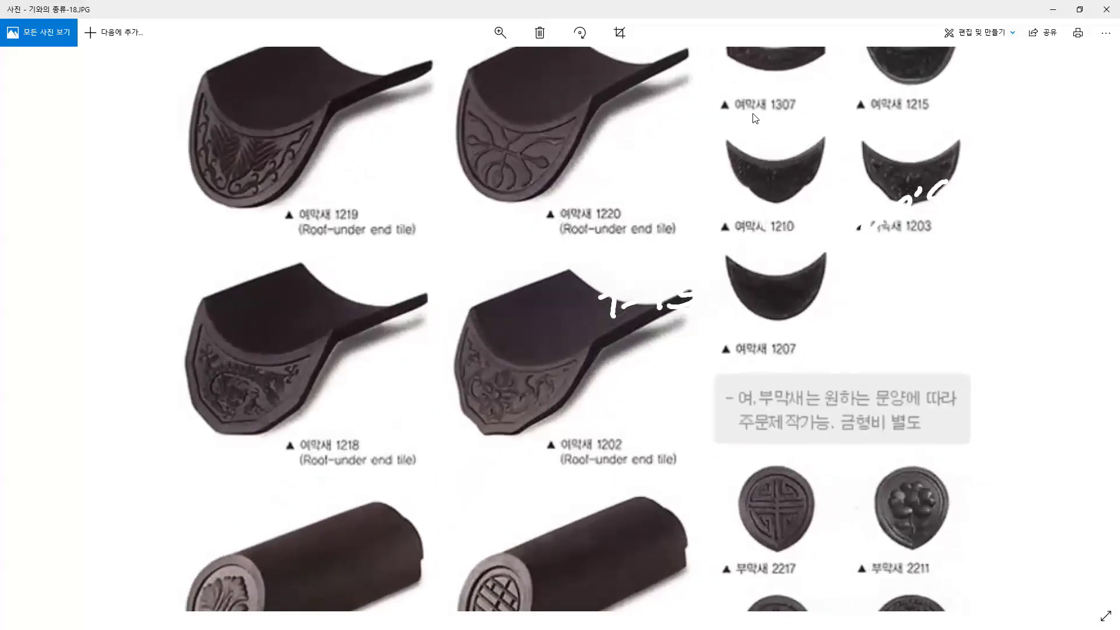
pyautogui.scroll(-3, 754, 389)
pyautogui.scroll(-1, 767, 333)
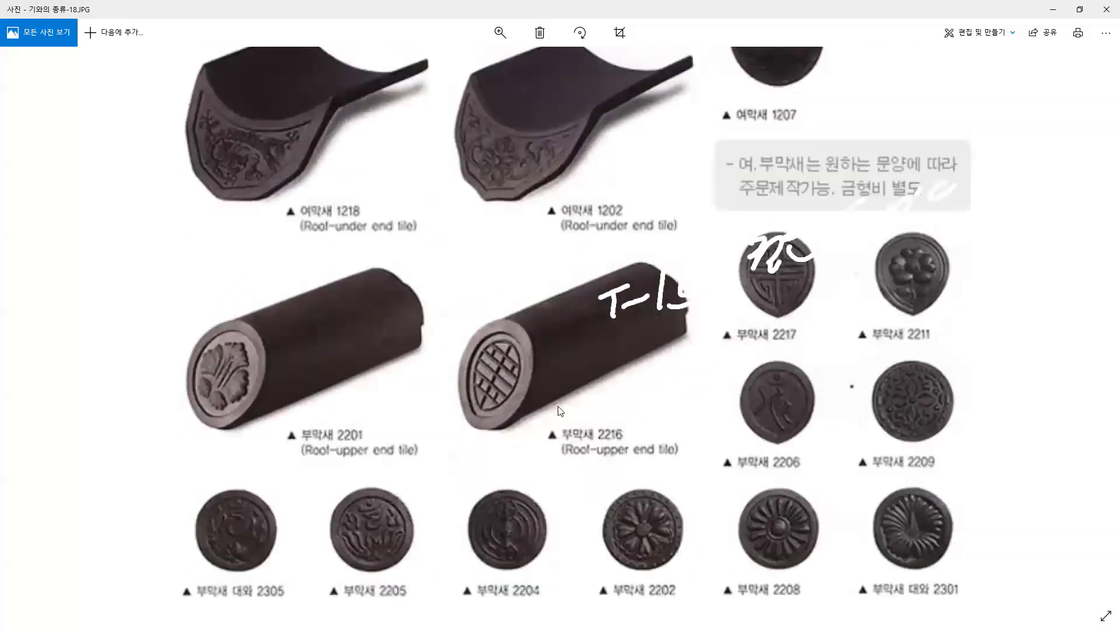
pyautogui.scroll(-3, 847, 373)
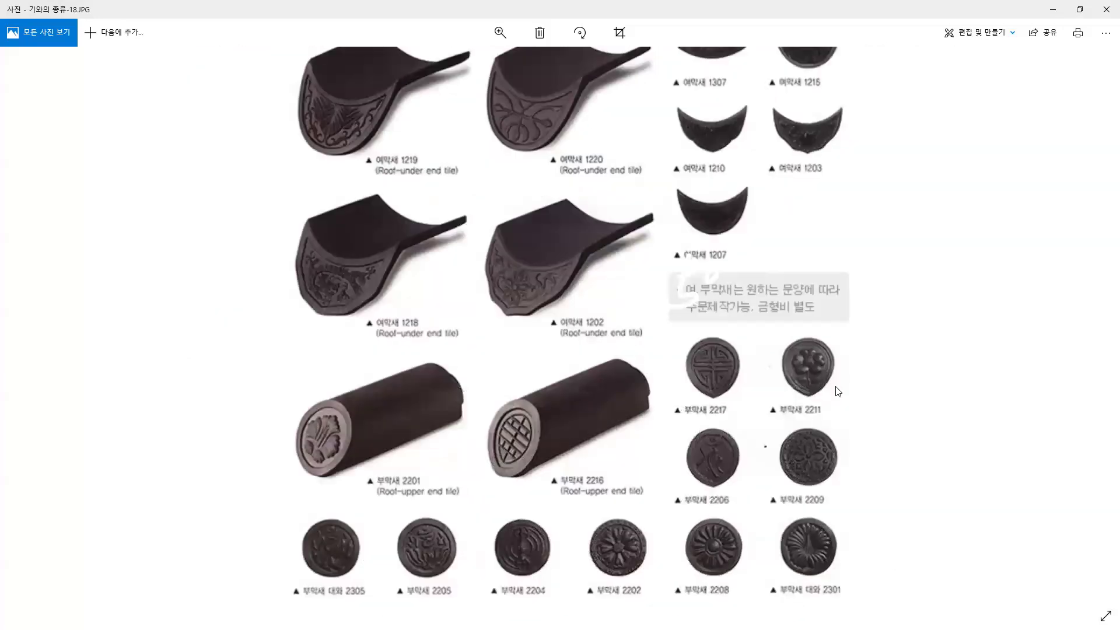
pyautogui.click(30, 328)
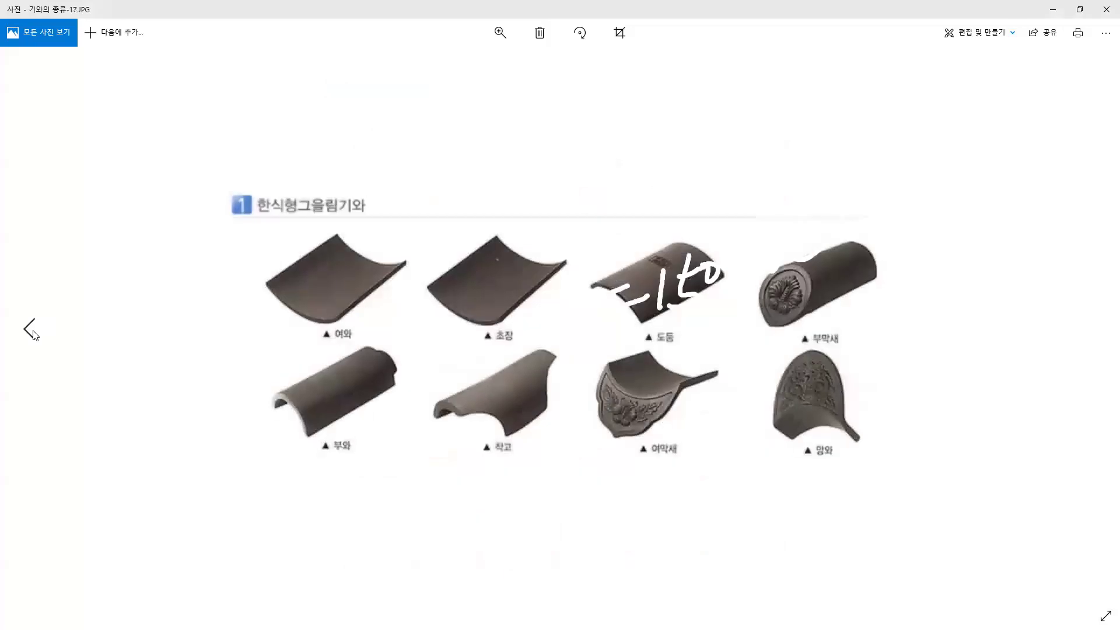
pyautogui.scroll(2, 379, 425)
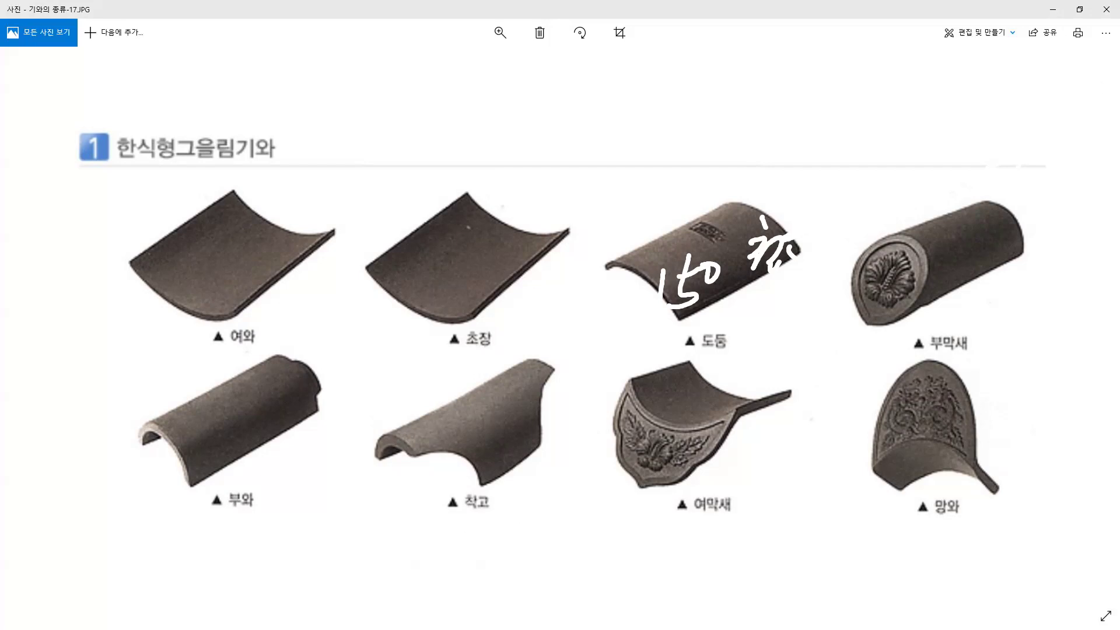
pyautogui.moveTo(807, 245)
pyautogui.mouseDown()
pyautogui.moveTo(611, 305)
pyautogui.moveTo(726, 277)
pyautogui.moveTo(786, 238)
pyautogui.mouseUp()
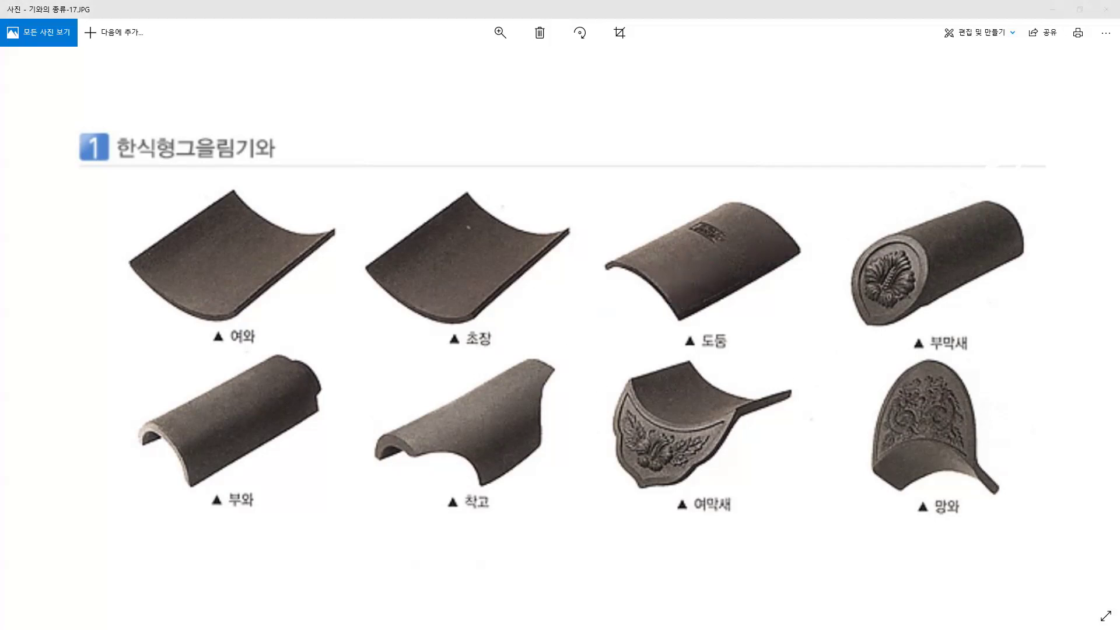
pyautogui.click(1104, 8)
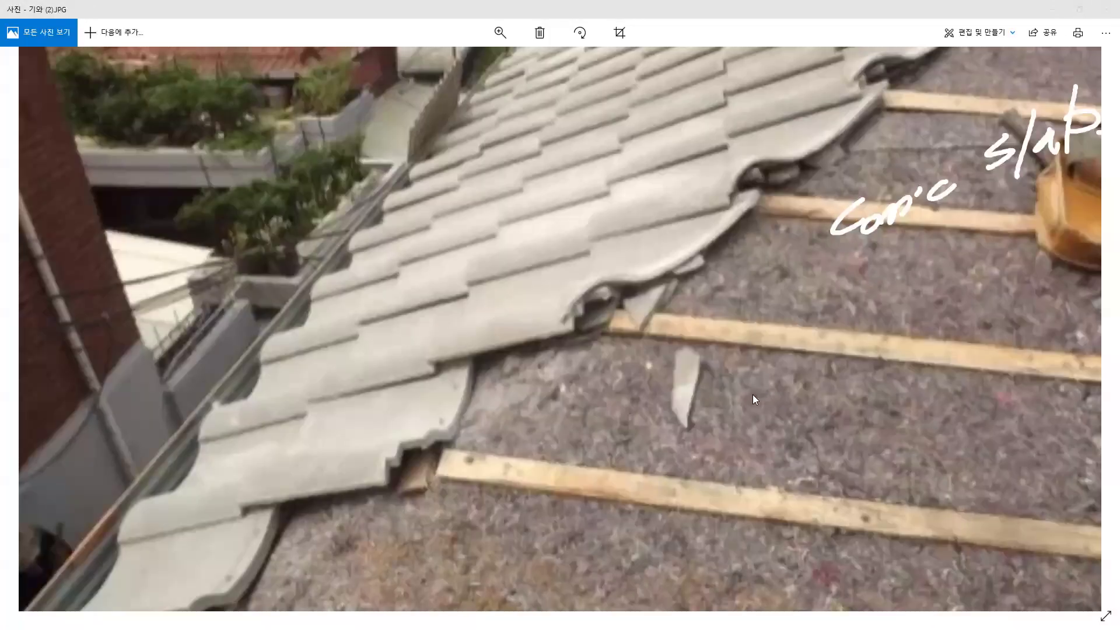
pyautogui.click(1104, 9)
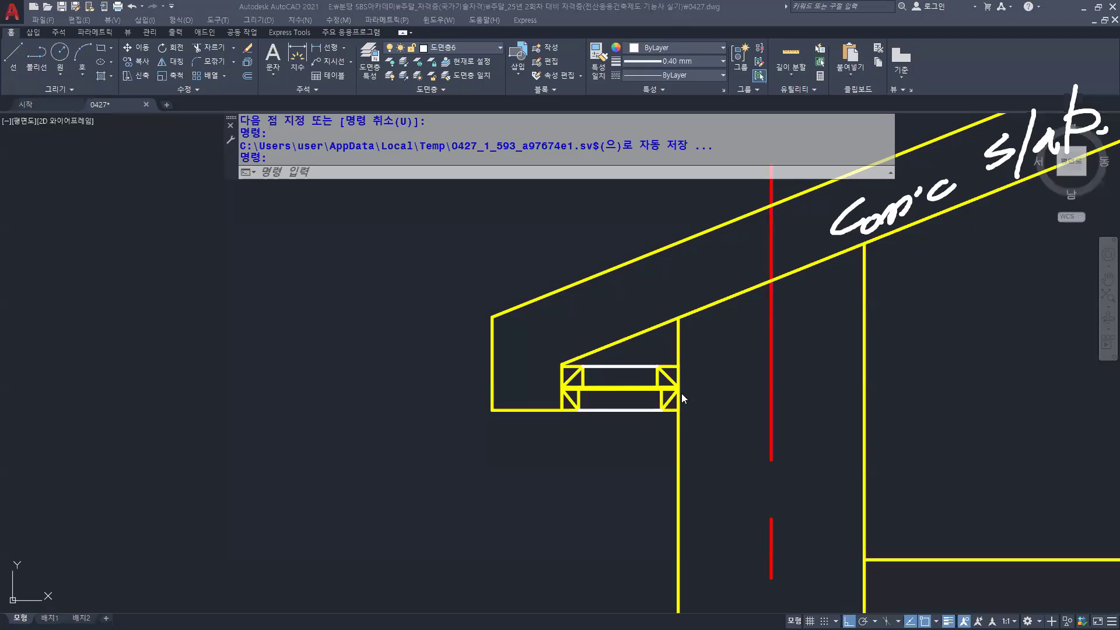
pyautogui.click(733, 384)
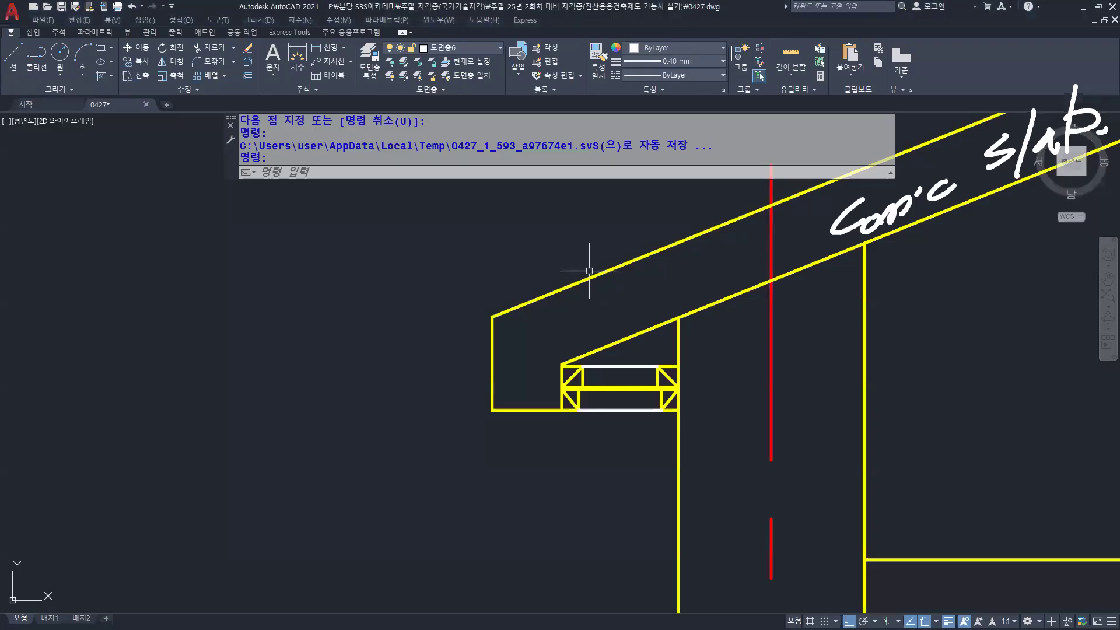
pyautogui.press('ctrl')
pyautogui.press('ctrl')
pyautogui.press('ctrl')
pyautogui.press('ctrl')
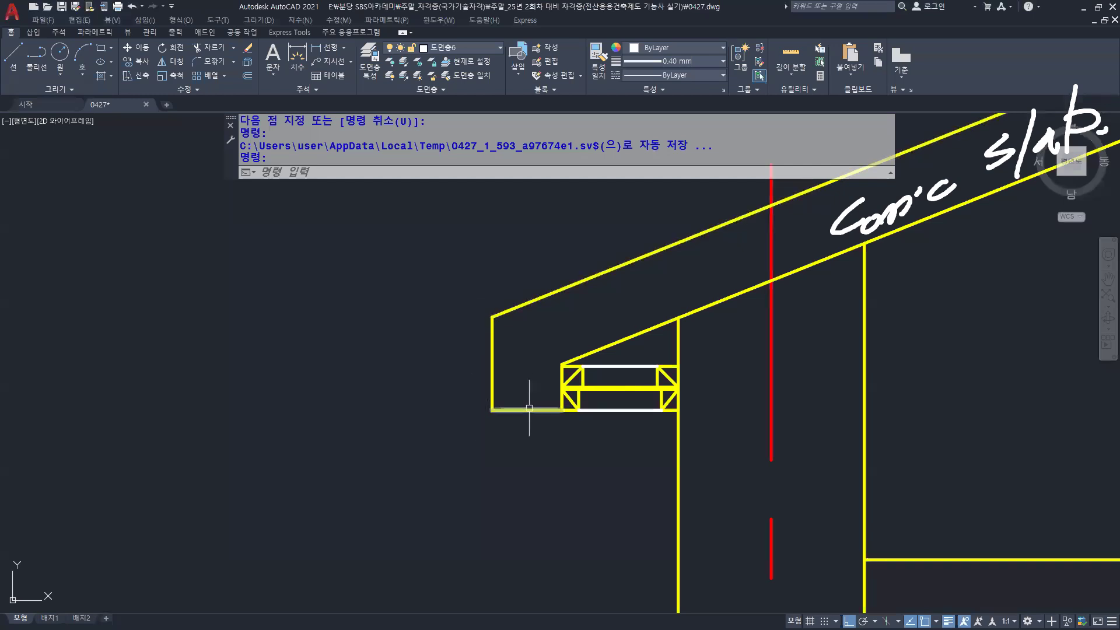
# Offset the bottom edge and the outer vertical face of the downturned eave outward by 10
pyautogui.scroll(5, 529, 406)
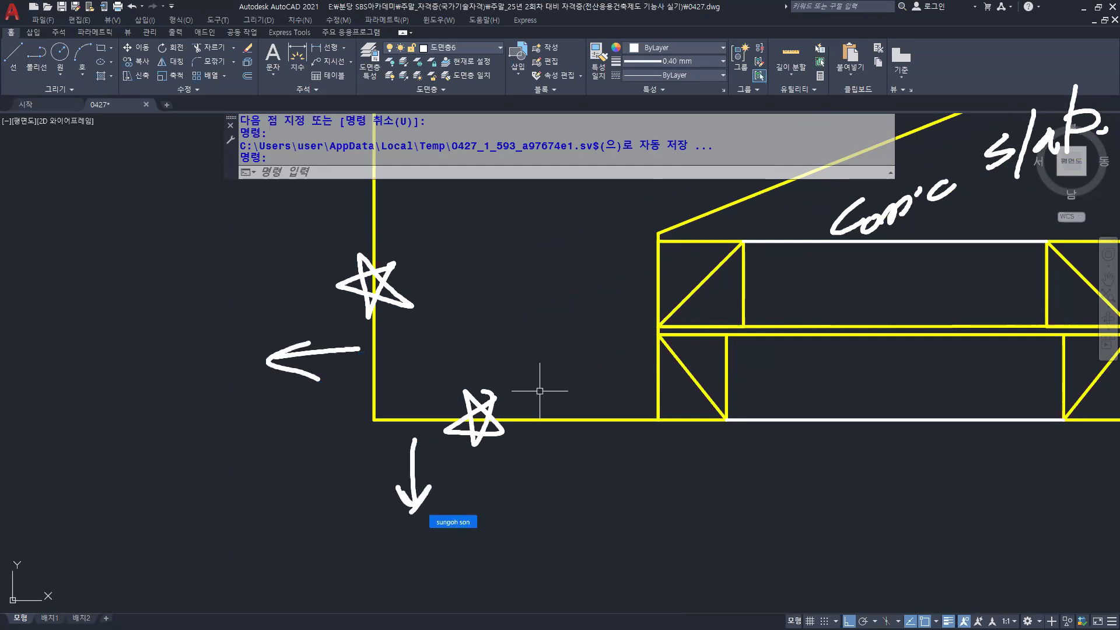
pyautogui.write('o')
pyautogui.press('Return')
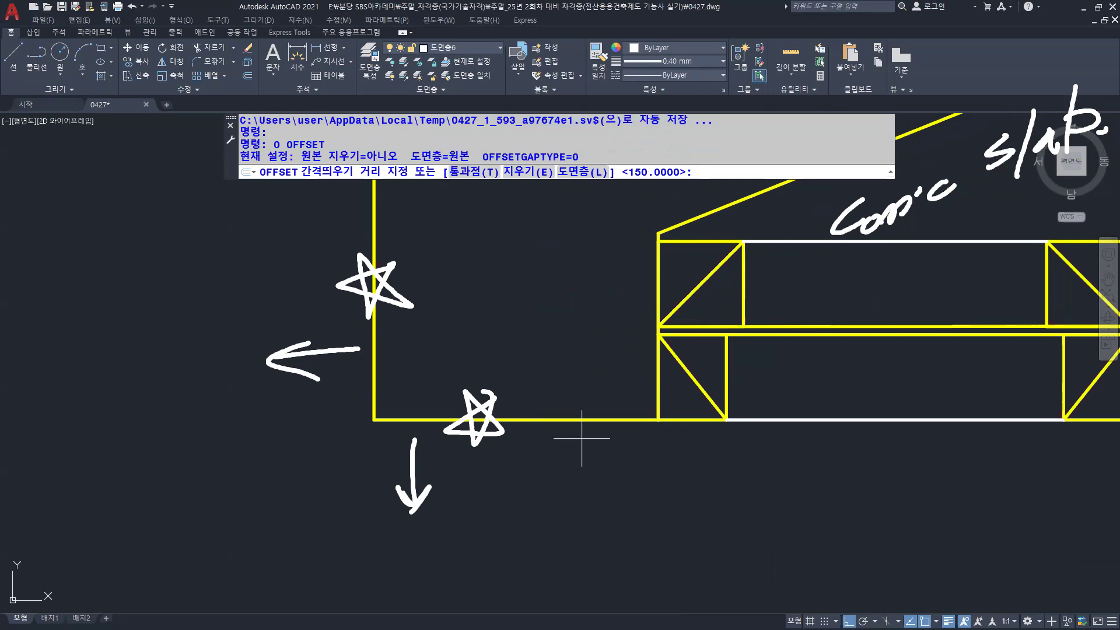
pyautogui.write('10')
pyautogui.press('Return')
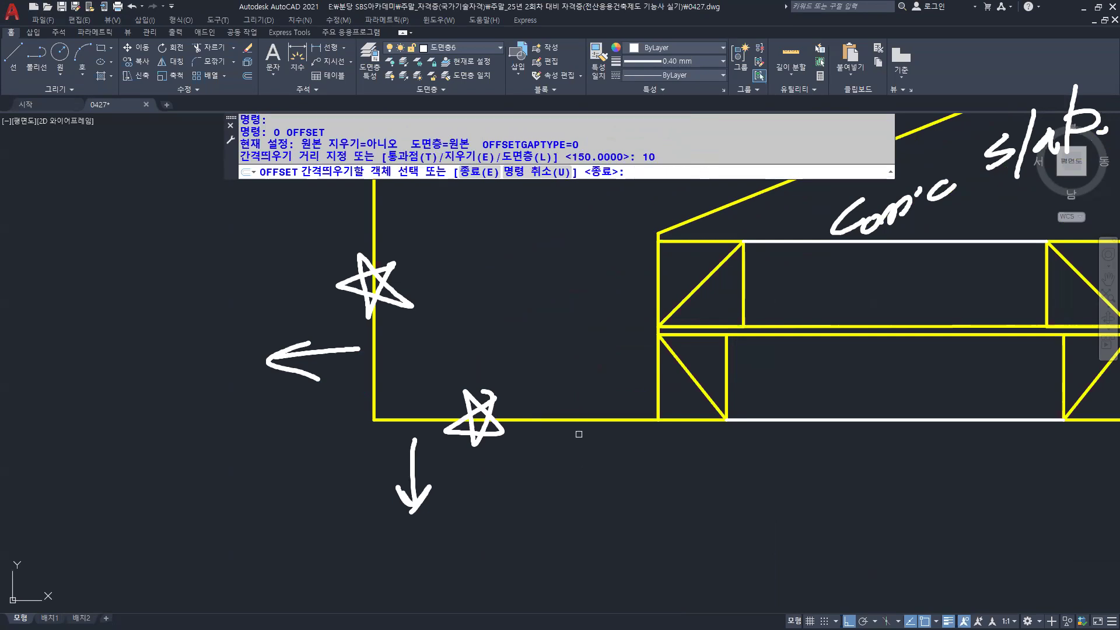
pyautogui.click(565, 420)
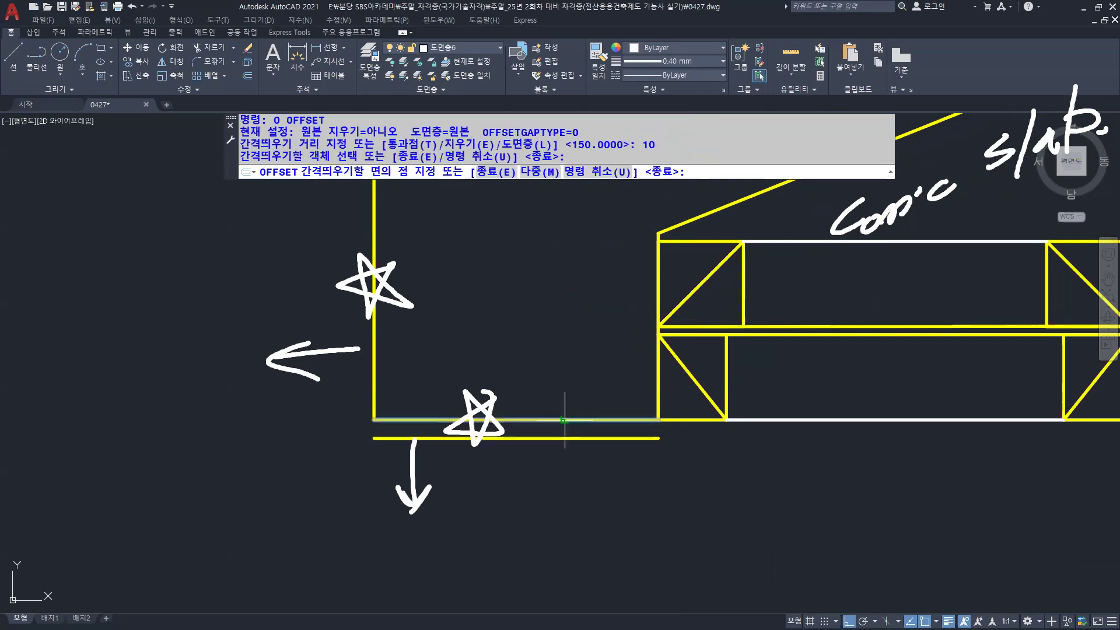
pyautogui.click(561, 496)
pyautogui.click(375, 350)
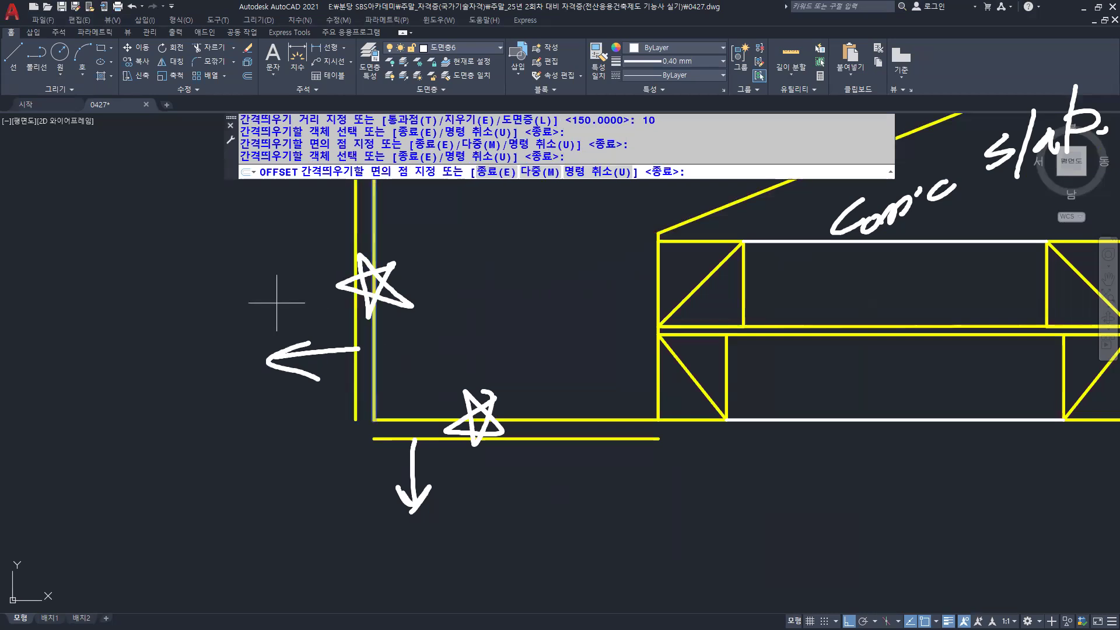
pyautogui.click(277, 303)
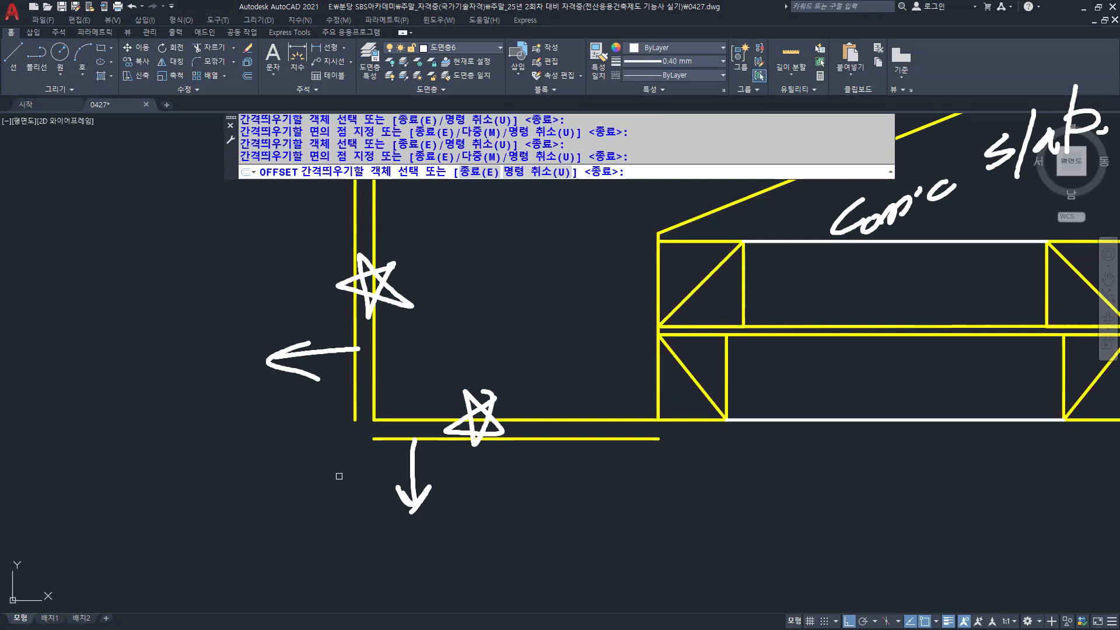
# Offset the top line of the sloping roof slab upward twice, 10 apart, to form two parallel layers above it
pyautogui.scroll(-2, 464, 361)
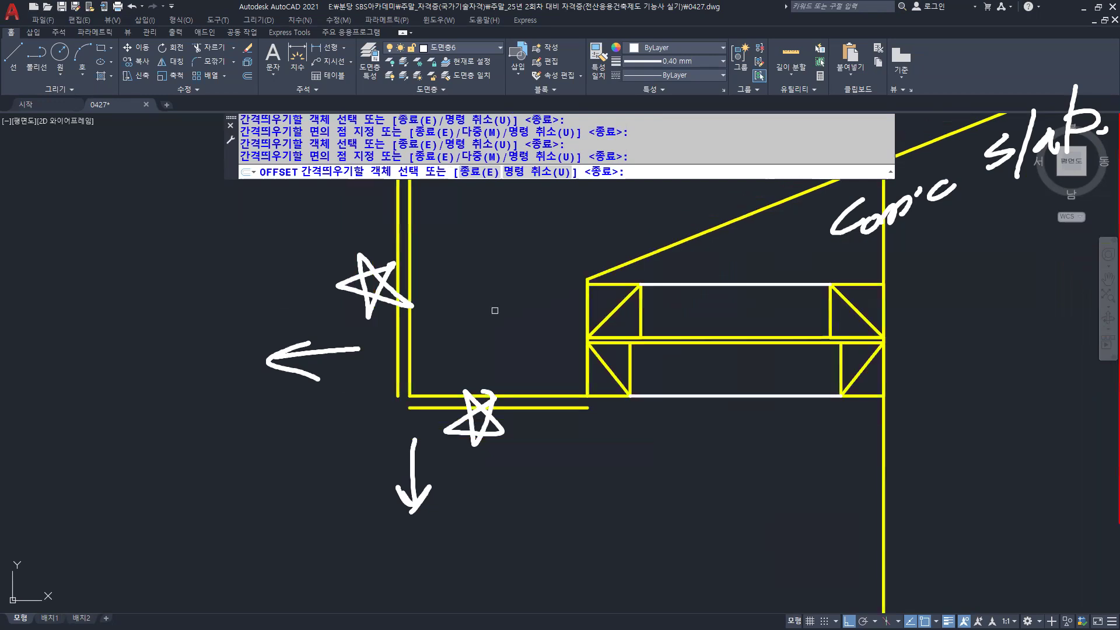
pyautogui.moveTo(518, 250)
pyautogui.mouseDown(button='middle')
pyautogui.moveTo(531, 378)
pyautogui.moveTo(566, 424)
pyautogui.mouseUp(button='middle')
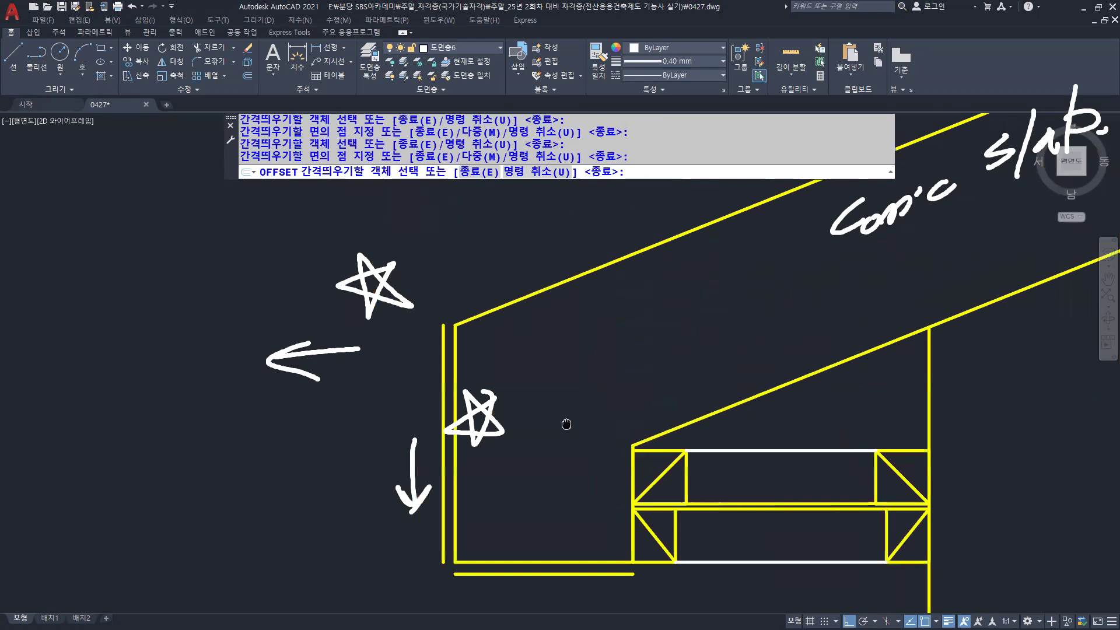
pyautogui.scroll(4, 470, 315)
pyautogui.moveTo(467, 312)
pyautogui.mouseDown(button='middle')
pyautogui.moveTo(482, 320)
pyautogui.moveTo(472, 340)
pyautogui.mouseUp(button='middle')
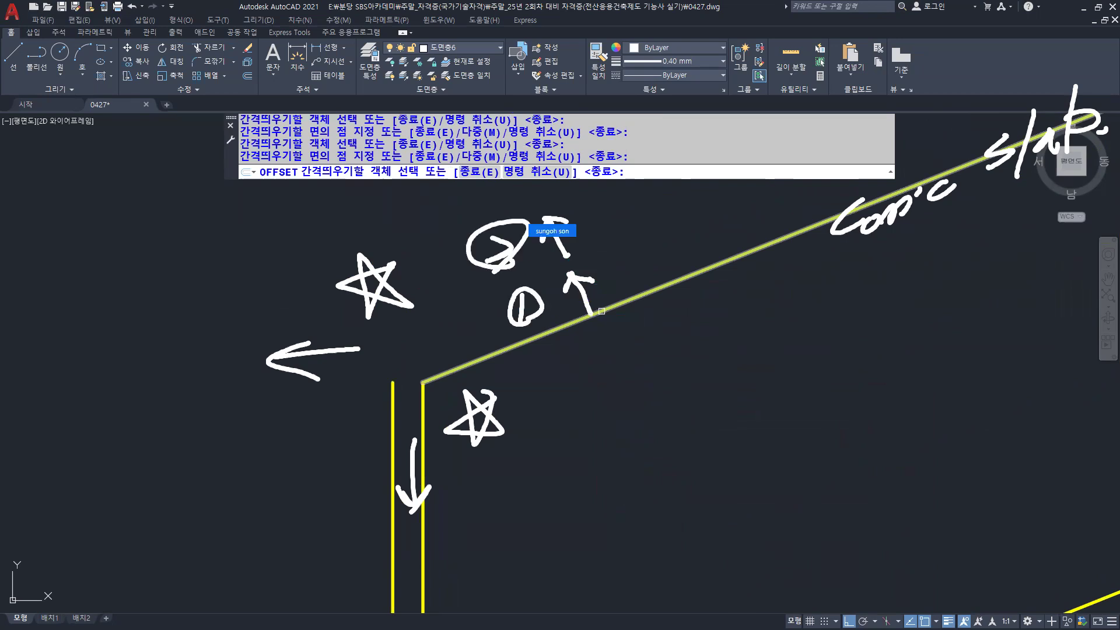
pyautogui.click(639, 297)
pyautogui.click(610, 260)
pyautogui.click(607, 275)
pyautogui.click(589, 228)
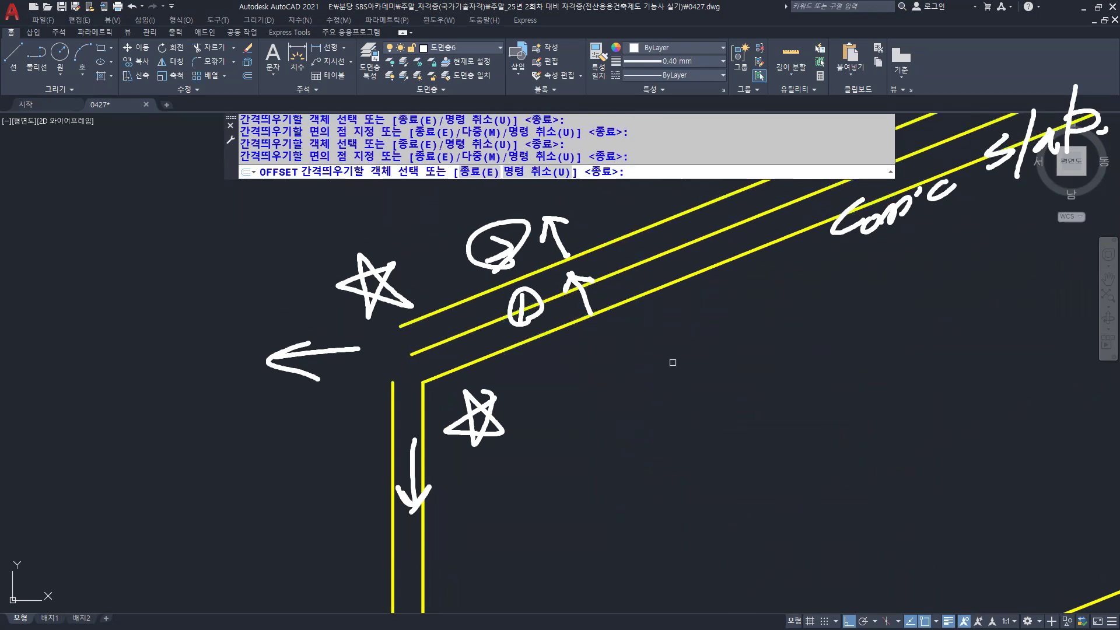
pyautogui.press('Return')
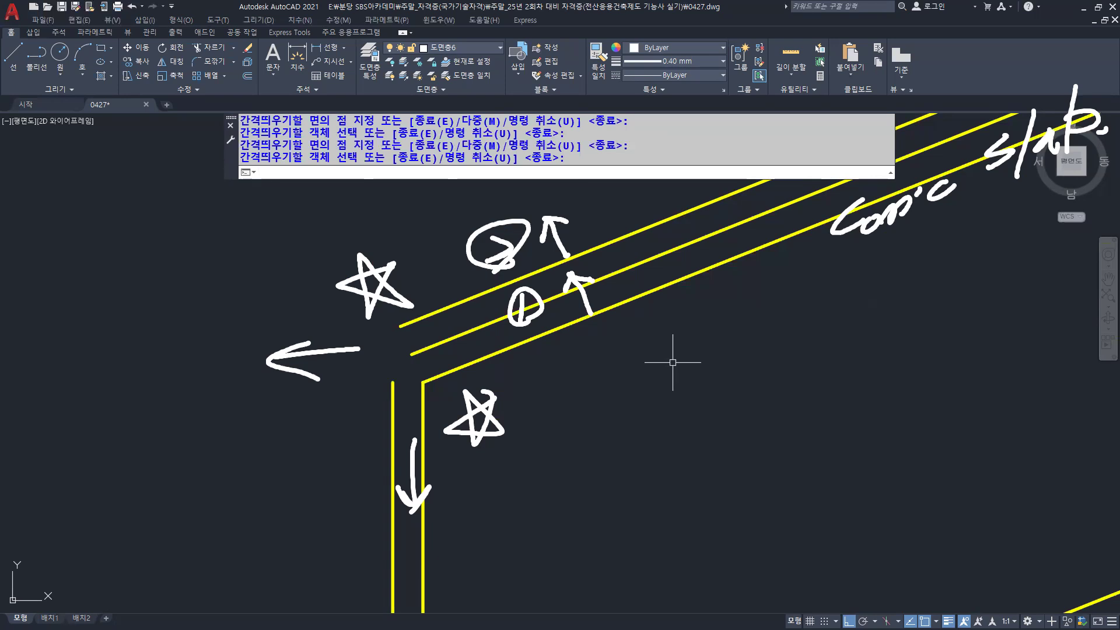
pyautogui.press('Return')
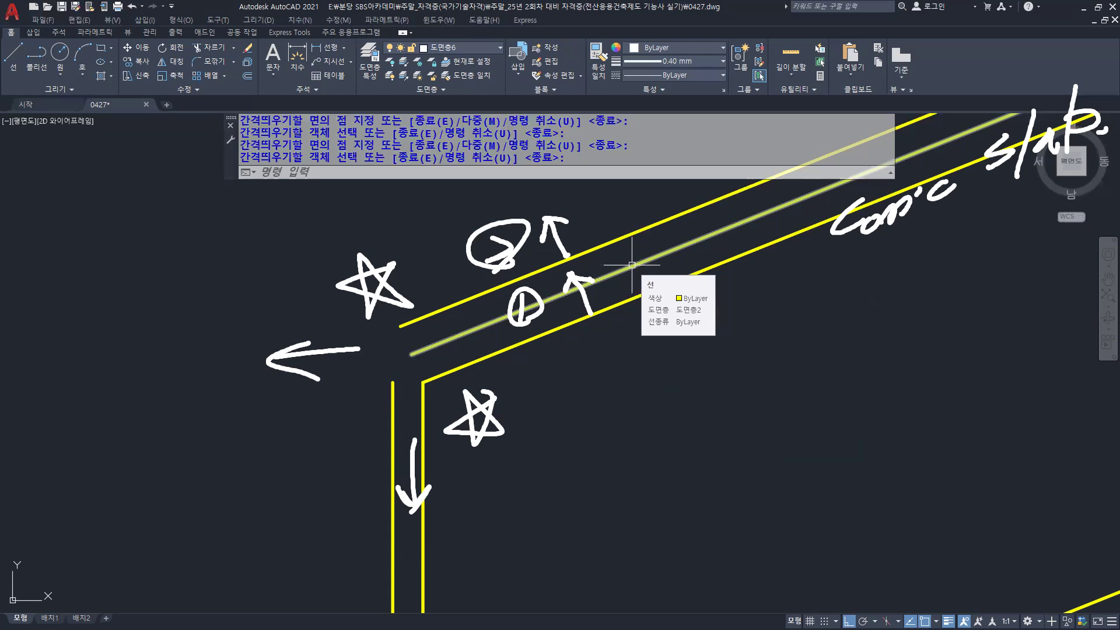
# Change the linetype of the middle line above the roof slab to HIDDEN
pyautogui.click(632, 265)
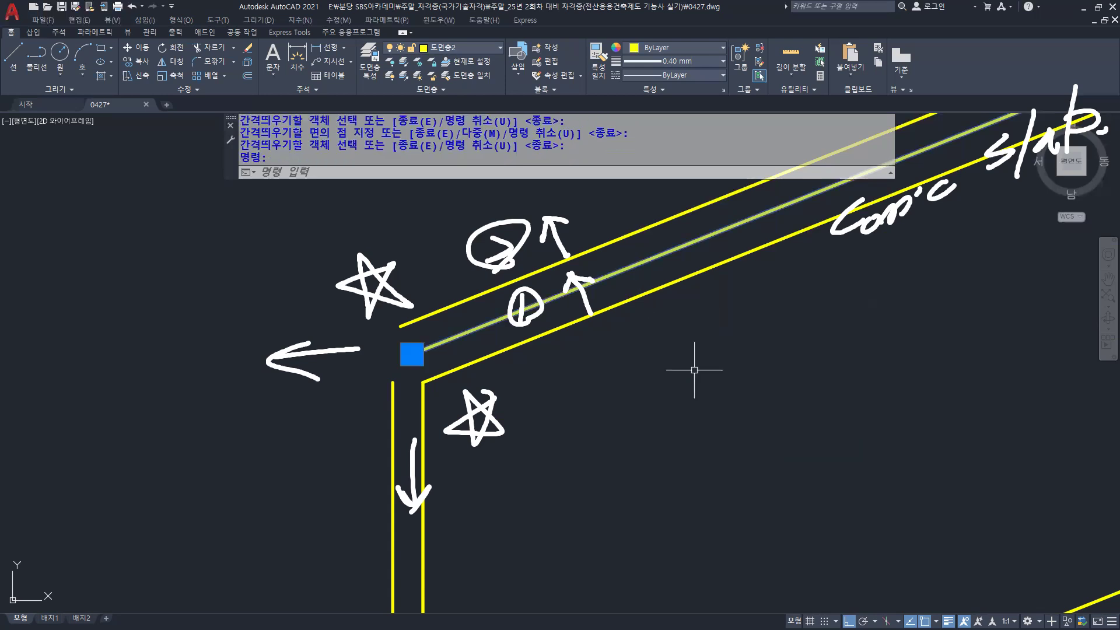
pyautogui.press('ctrl')
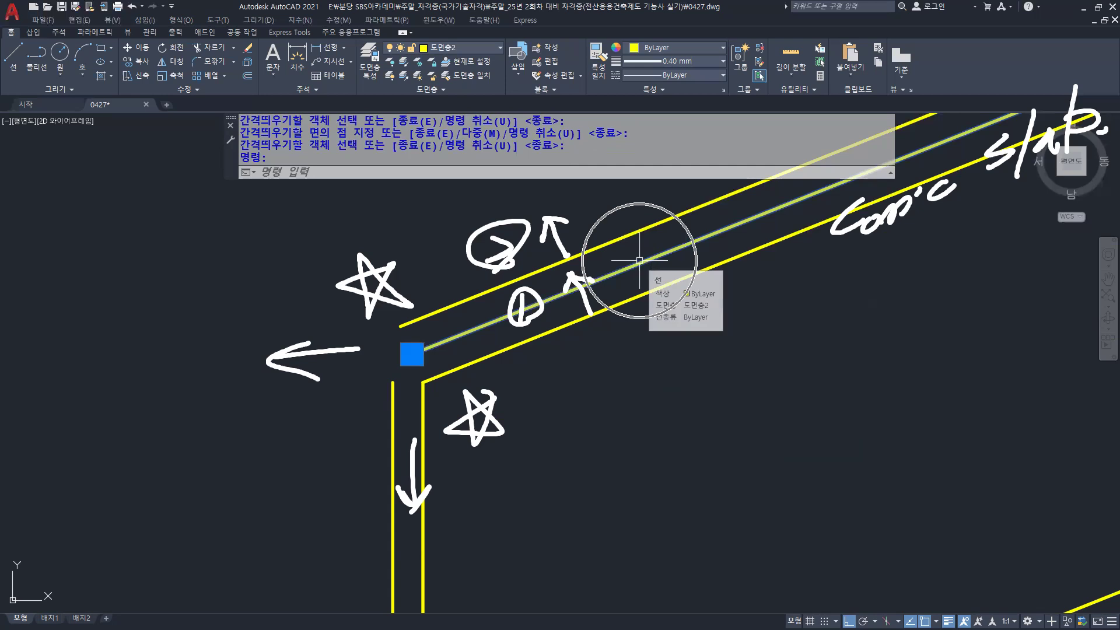
pyautogui.press('ctrl')
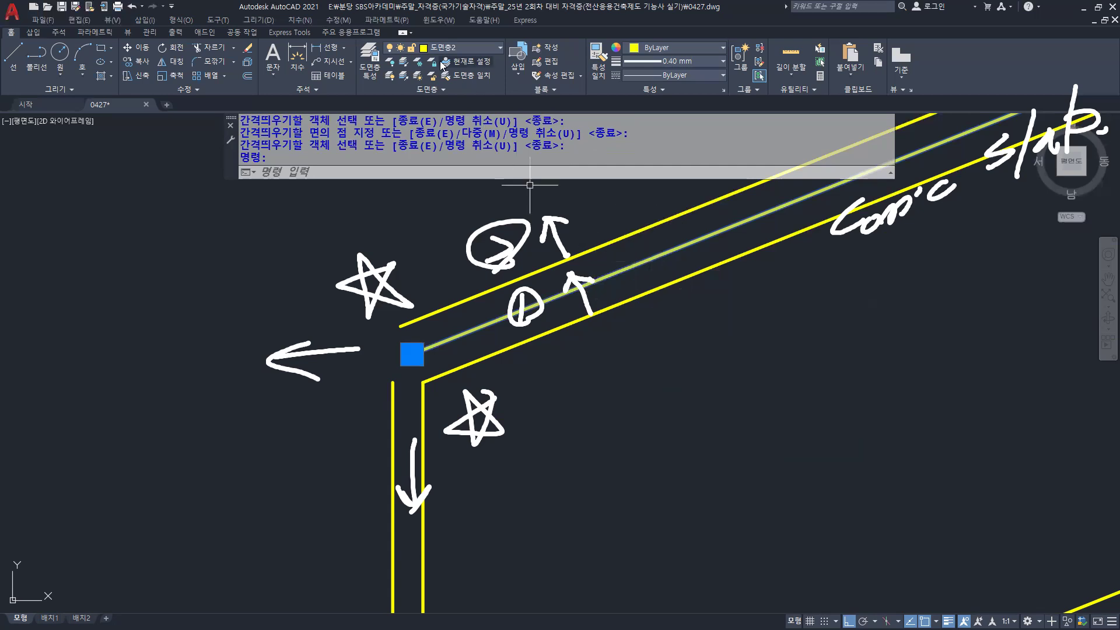
pyautogui.press('ctrl')
pyautogui.press('ctrl')
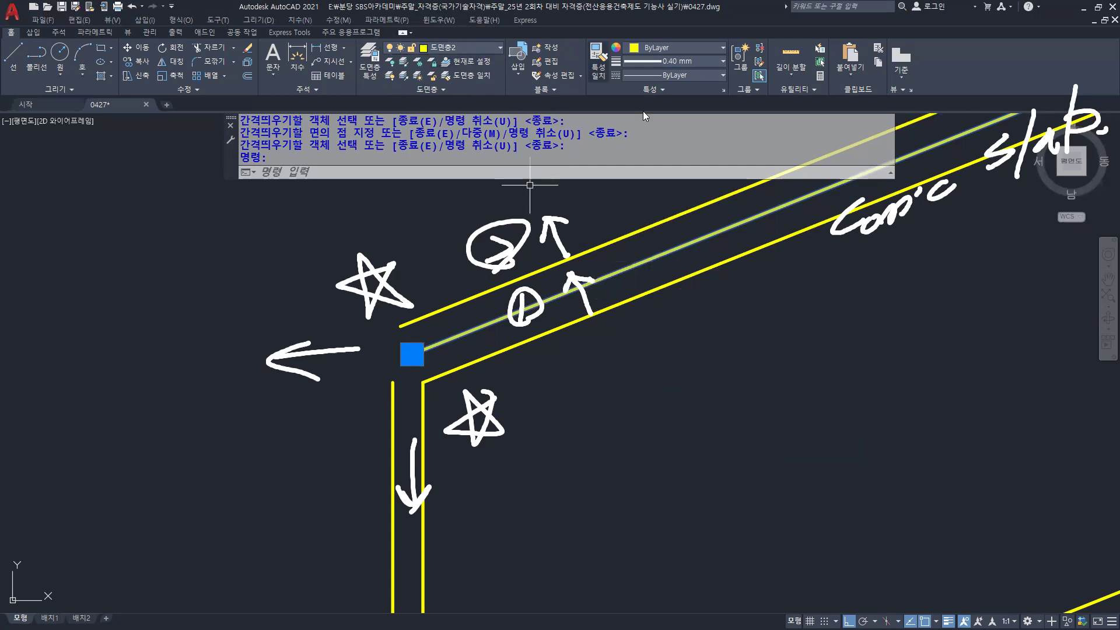
pyautogui.press('ctrl')
pyautogui.press('ctrl')
pyautogui.press('ctrl')
pyautogui.click(691, 76)
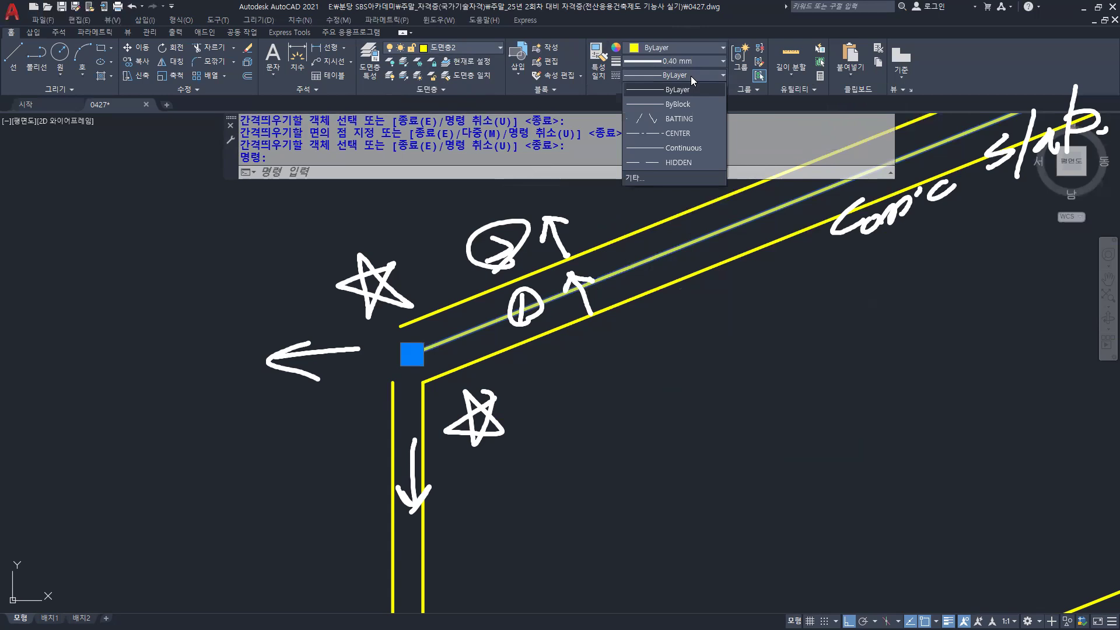
pyautogui.click(677, 164)
pyautogui.scroll(-2, 755, 379)
pyautogui.scroll(-2, 756, 380)
pyautogui.moveTo(743, 391)
pyautogui.mouseDown(button='middle')
pyautogui.moveTo(565, 430)
pyautogui.moveTo(479, 416)
pyautogui.mouseUp(button='middle')
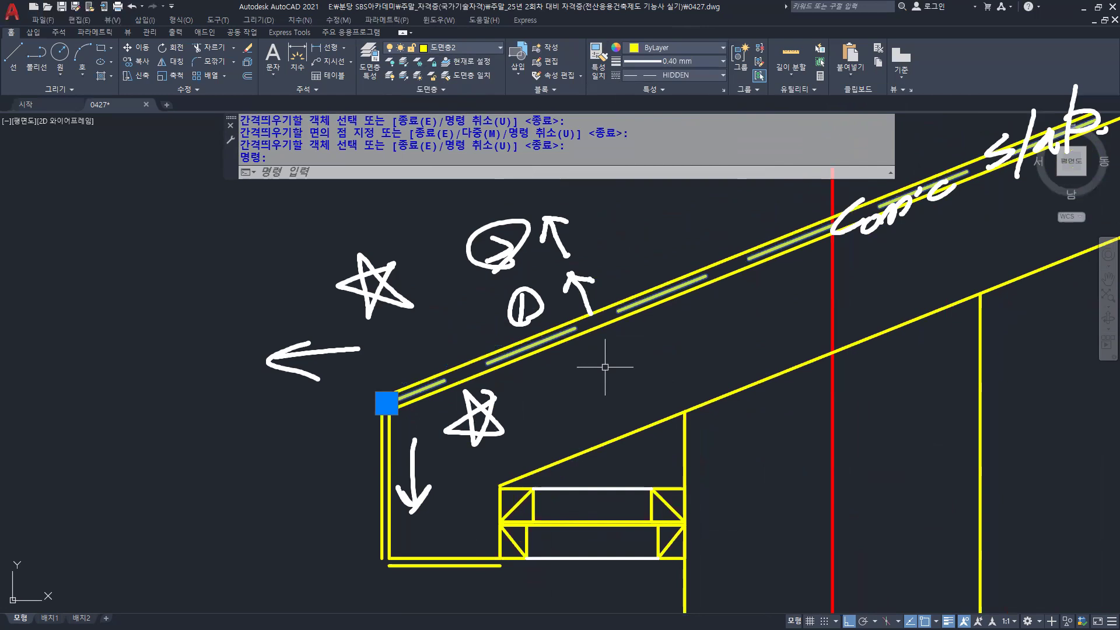
# Set the dashed roof line's linetype scale to 0.5 in its properties, then deselect it
pyautogui.hotkey('ctrl', '1')
pyautogui.moveTo(268, 311); pyautogui.dragTo(653, 321)
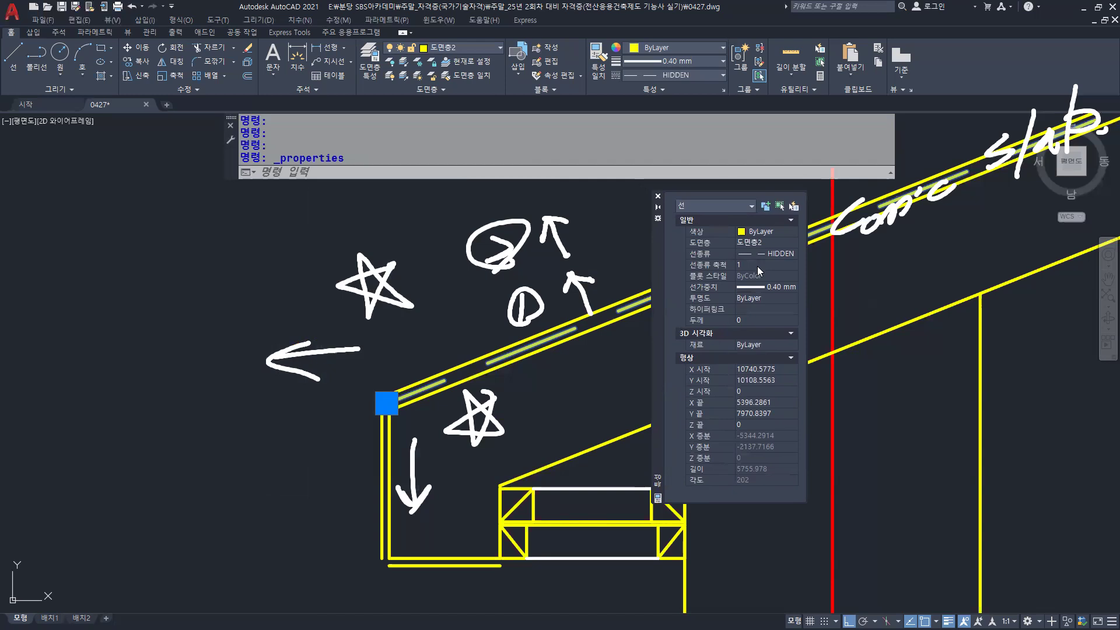
pyautogui.click(757, 266)
pyautogui.write('0')
pyautogui.press('Return')
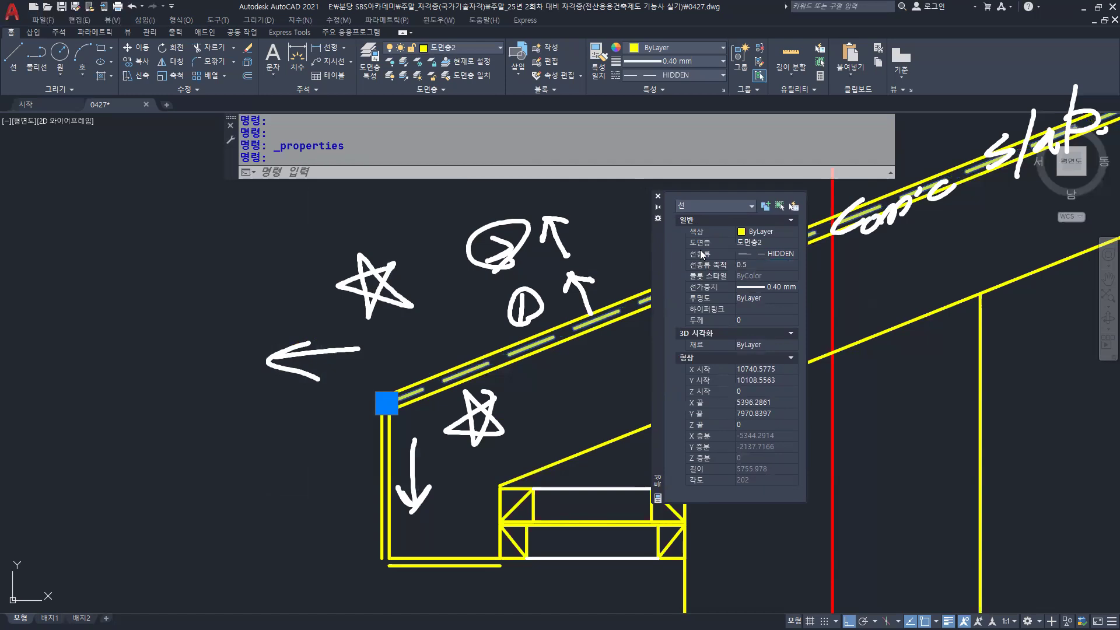
pyautogui.click(657, 196)
pyautogui.press('Escape')
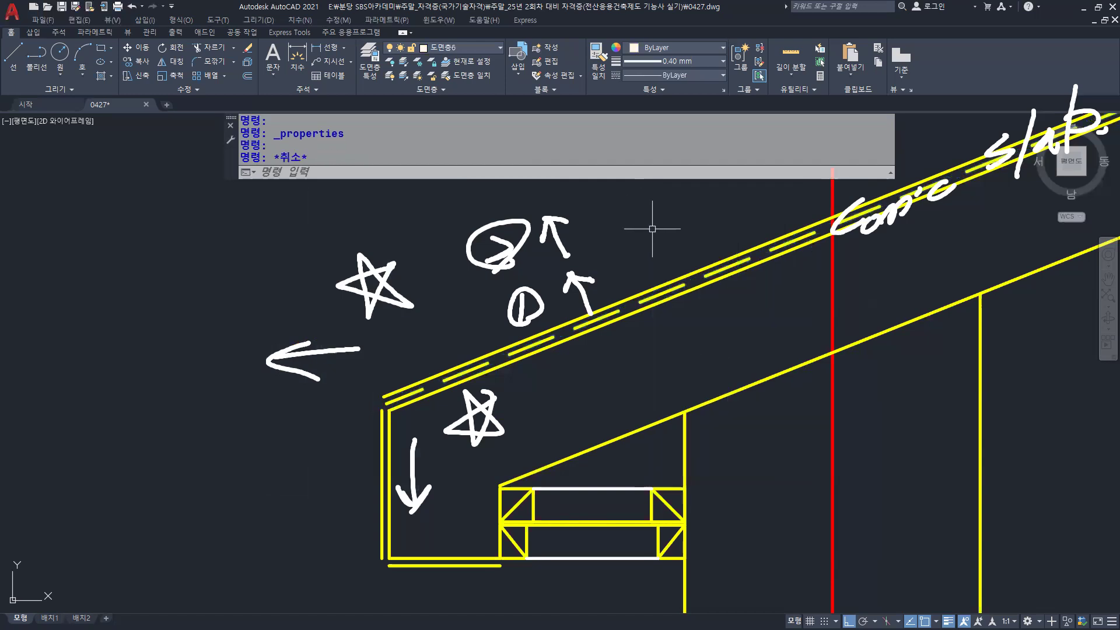
# Move the outermost roof line and the offset lines outside the eave's vertical face and bottom edge to layer 도면층5
pyautogui.moveTo(1094, 115)
pyautogui.mouseDown()
pyautogui.moveTo(890, 204)
pyautogui.moveTo(934, 170)
pyautogui.moveTo(557, 231)
pyautogui.moveTo(601, 217)
pyautogui.moveTo(558, 248)
pyautogui.moveTo(358, 285)
pyautogui.moveTo(338, 344)
pyautogui.moveTo(426, 496)
pyautogui.mouseUp()
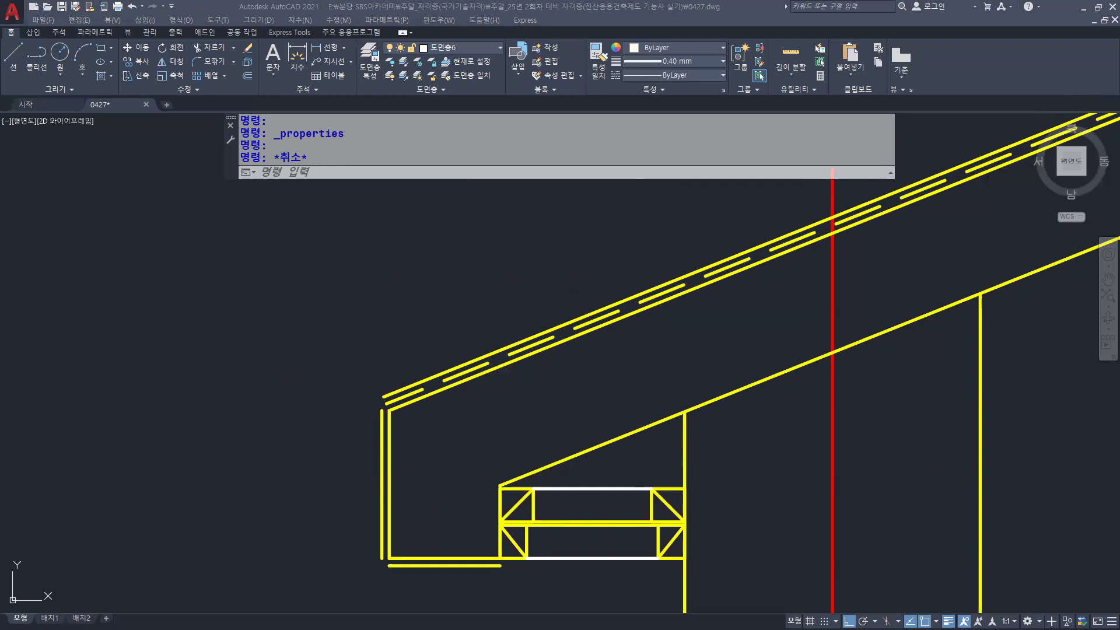
pyautogui.moveTo(652, 377); pyautogui.dragTo(707, 325, button='middle')
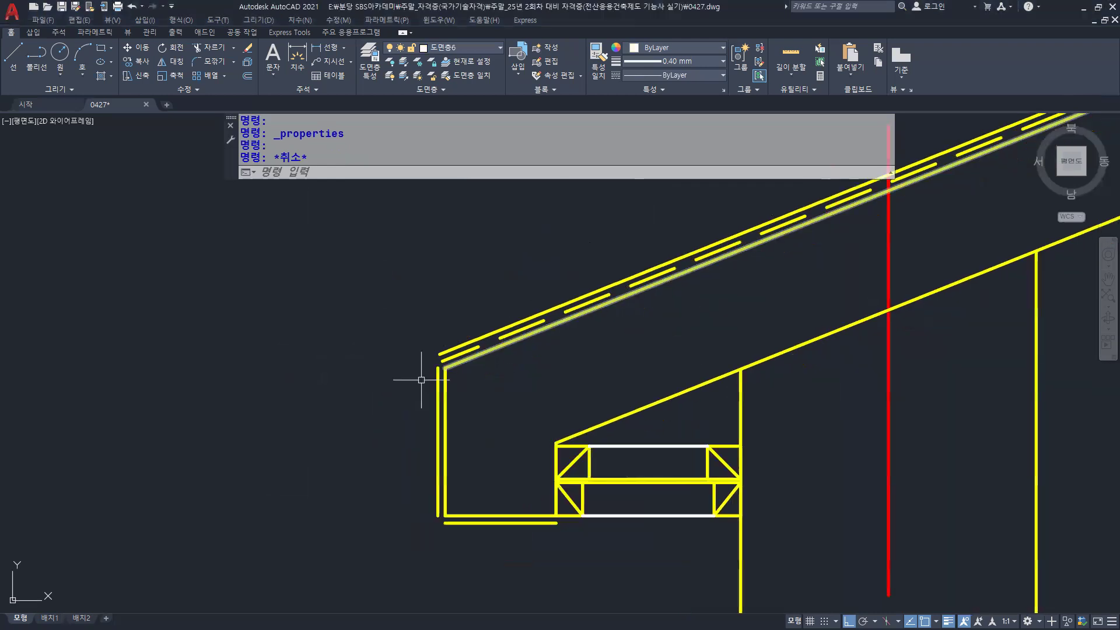
pyautogui.scroll(2, 412, 380)
pyautogui.moveTo(530, 369); pyautogui.dragTo(528, 324, button='middle')
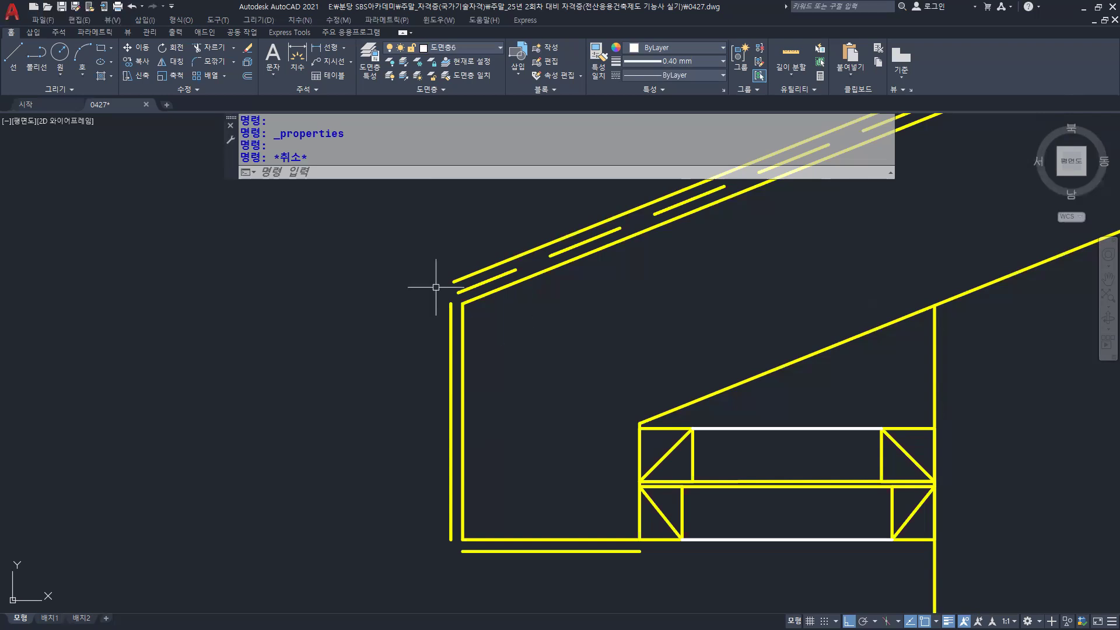
pyautogui.click(457, 279)
pyautogui.click(452, 344)
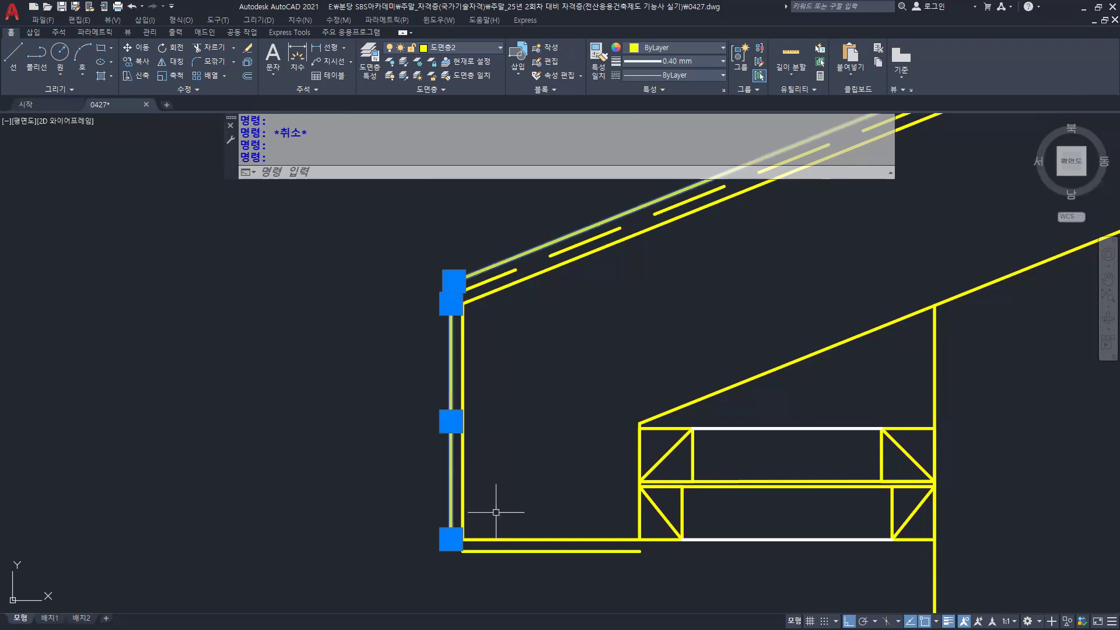
pyautogui.click(506, 550)
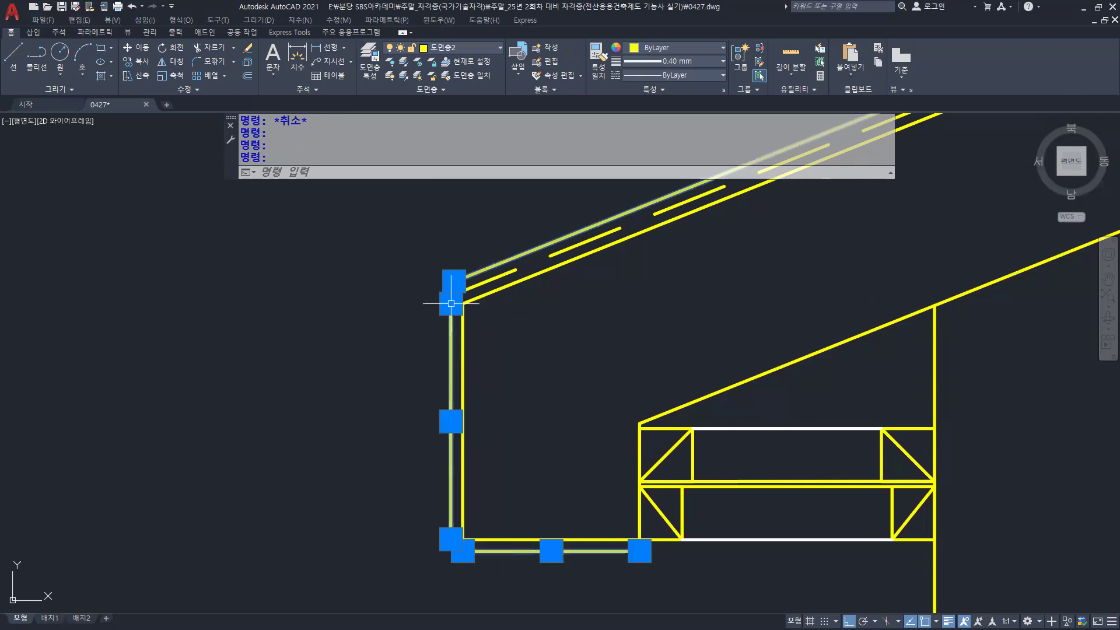
pyautogui.click(458, 48)
pyautogui.click(448, 146)
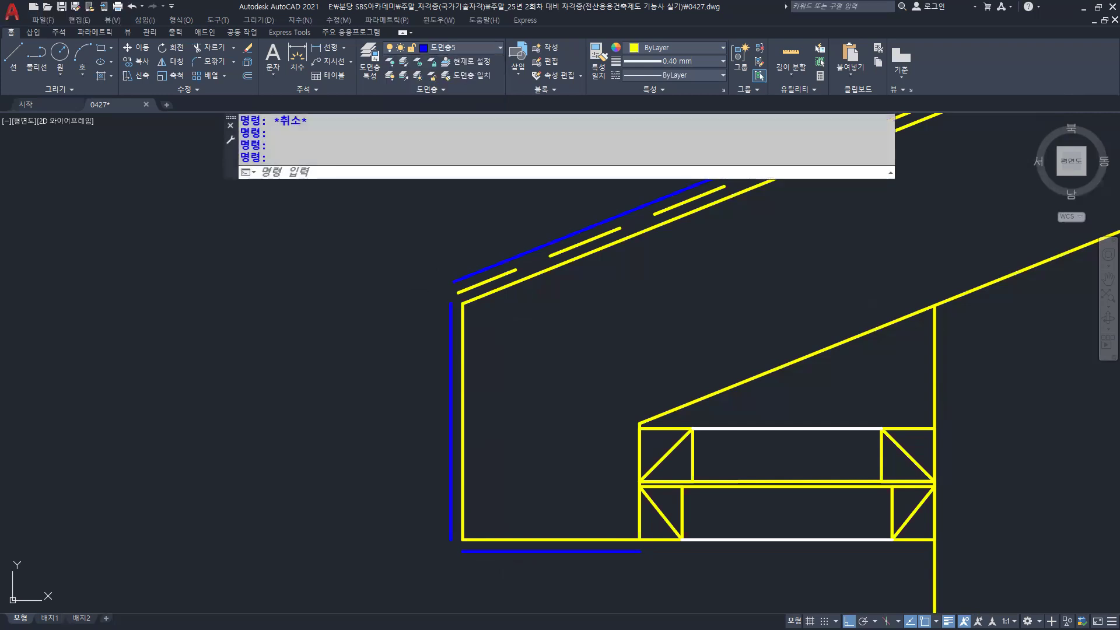
pyautogui.press('Escape')
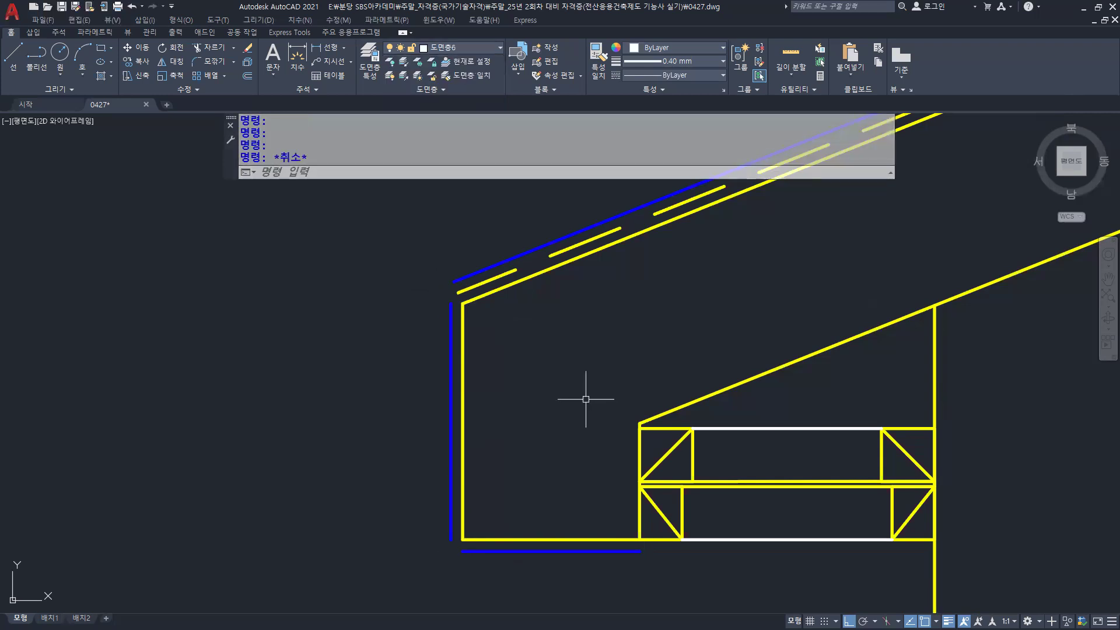
# Join the outermost sloping roof line and the eave's outer vertical line into a sharp corner with Fillet
pyautogui.moveTo(586, 399); pyautogui.dragTo(615, 392, button='middle')
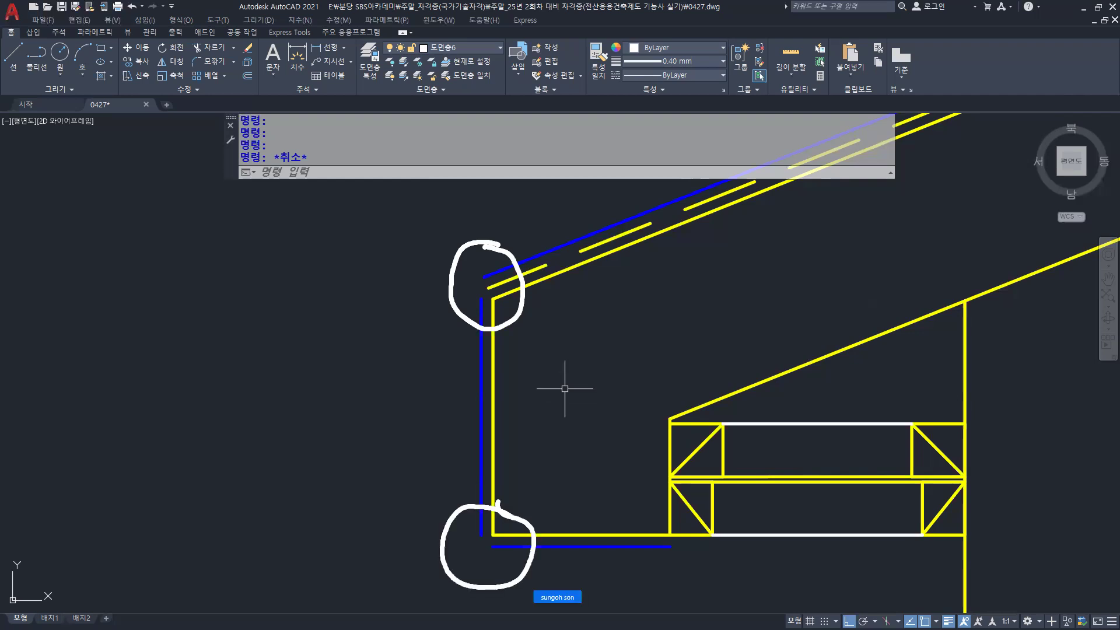
pyautogui.scroll(2, 473, 285)
pyautogui.scroll(2, 473, 285)
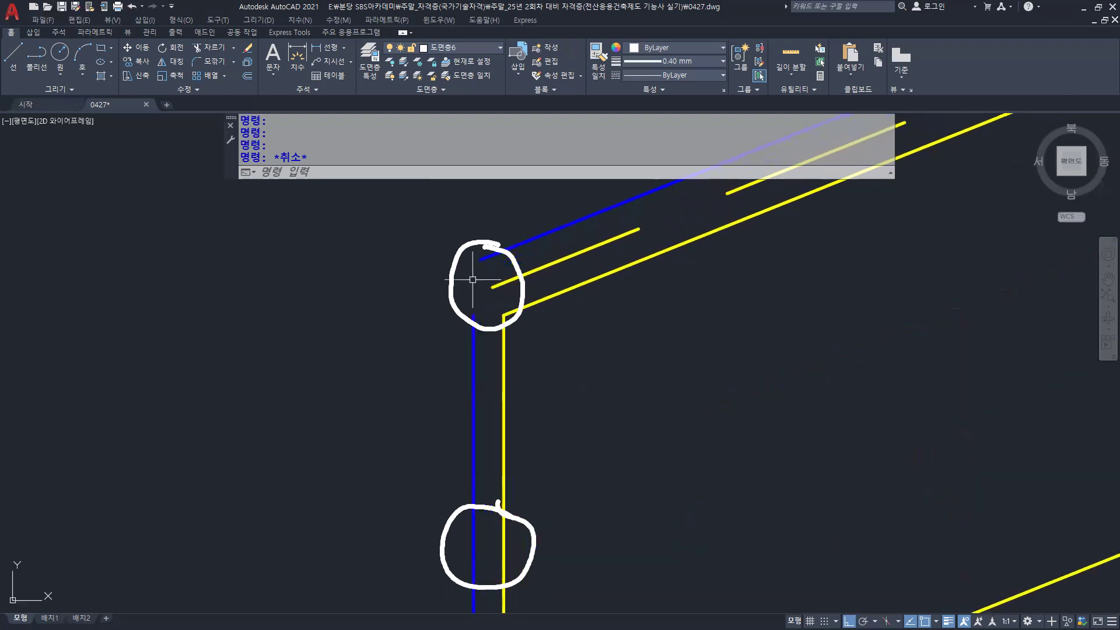
pyautogui.write('f')
pyautogui.press('Return')
pyautogui.click(485, 251)
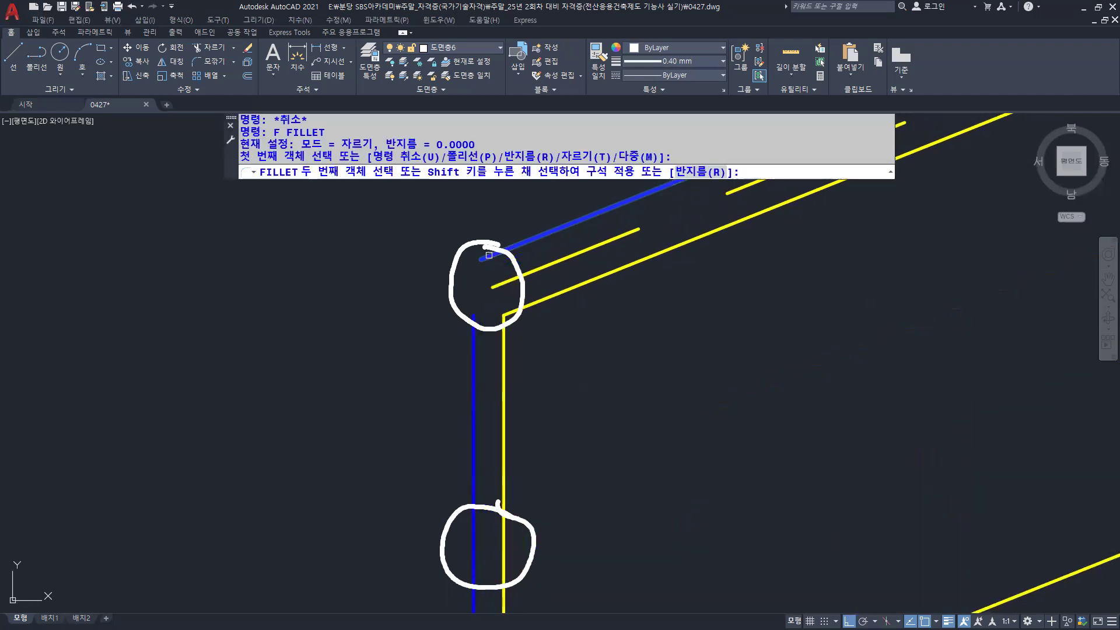
pyautogui.click(473, 344)
# Fillet the eave's lower finish line and outer vertical finish line into a sharp bottom corner
pyautogui.scroll(-3, 551, 326)
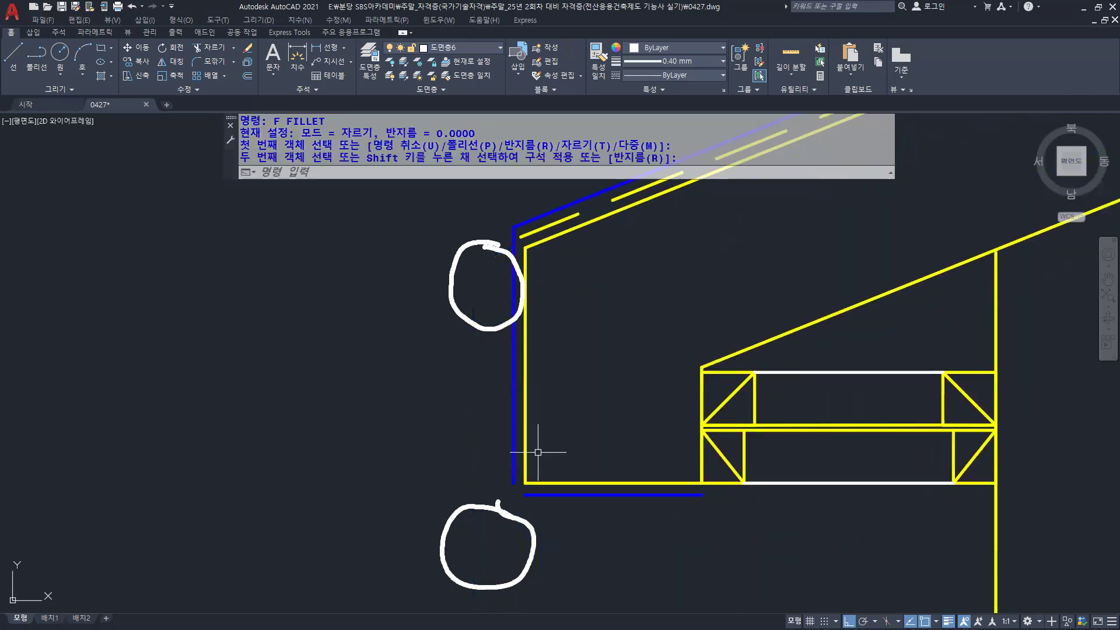
pyautogui.scroll(5, 513, 500)
pyautogui.press('Return')
pyautogui.click(583, 458)
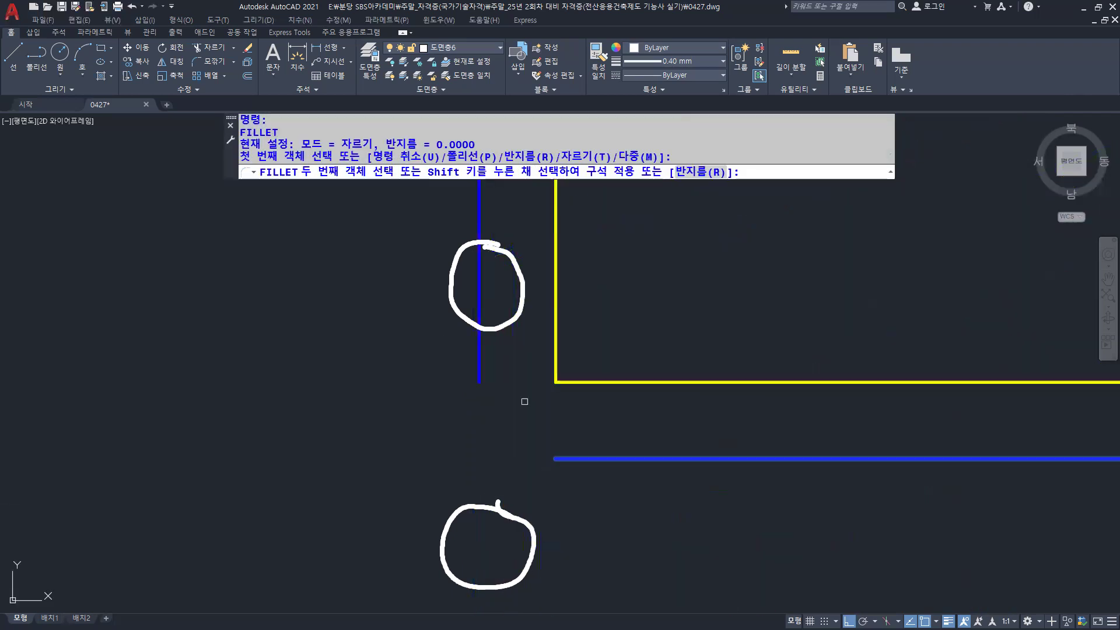
pyautogui.click(477, 363)
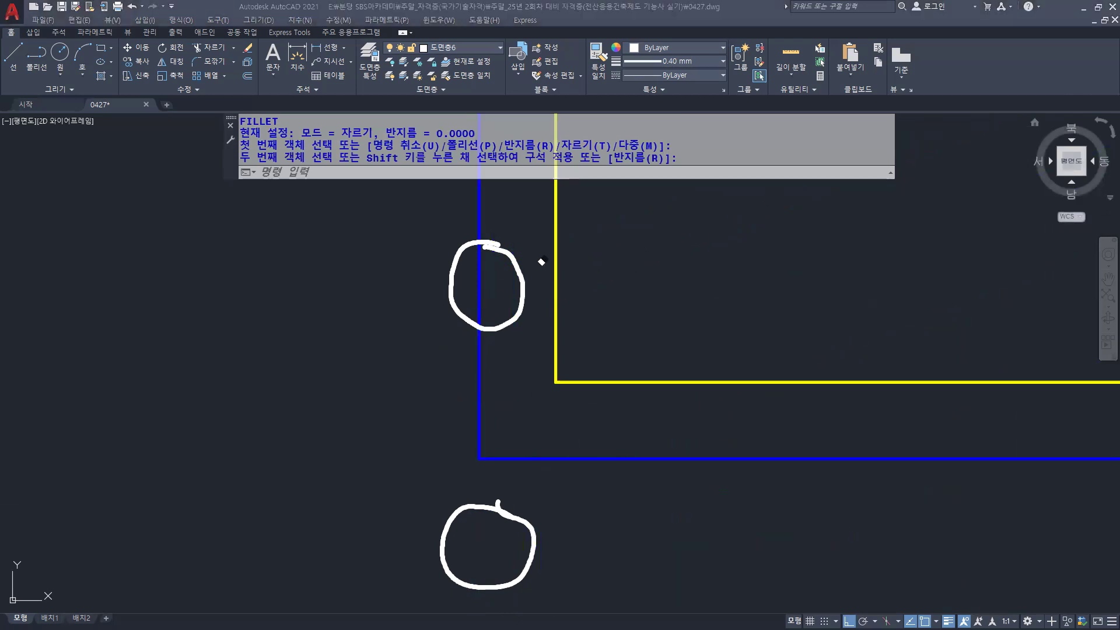
pyautogui.moveTo(500, 242); pyautogui.dragTo(494, 277)
pyautogui.moveTo(496, 408); pyautogui.dragTo(507, 539)
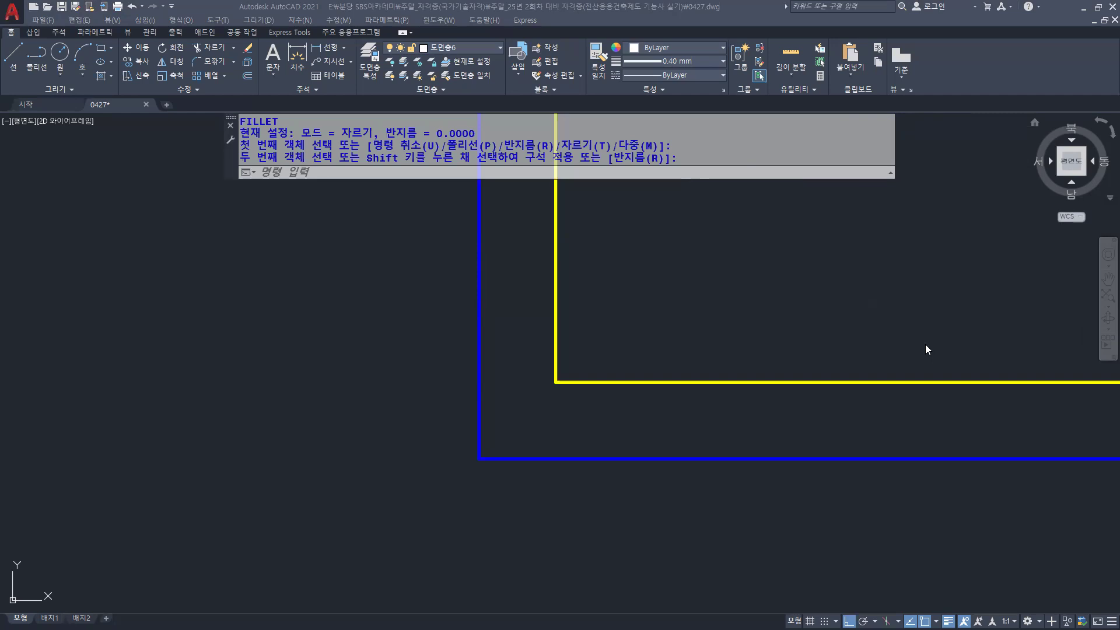
pyautogui.scroll(-8, 683, 307)
pyautogui.moveTo(733, 258); pyautogui.dragTo(704, 359, button='middle')
pyautogui.scroll(8, 642, 297)
pyautogui.scroll(2, 523, 400)
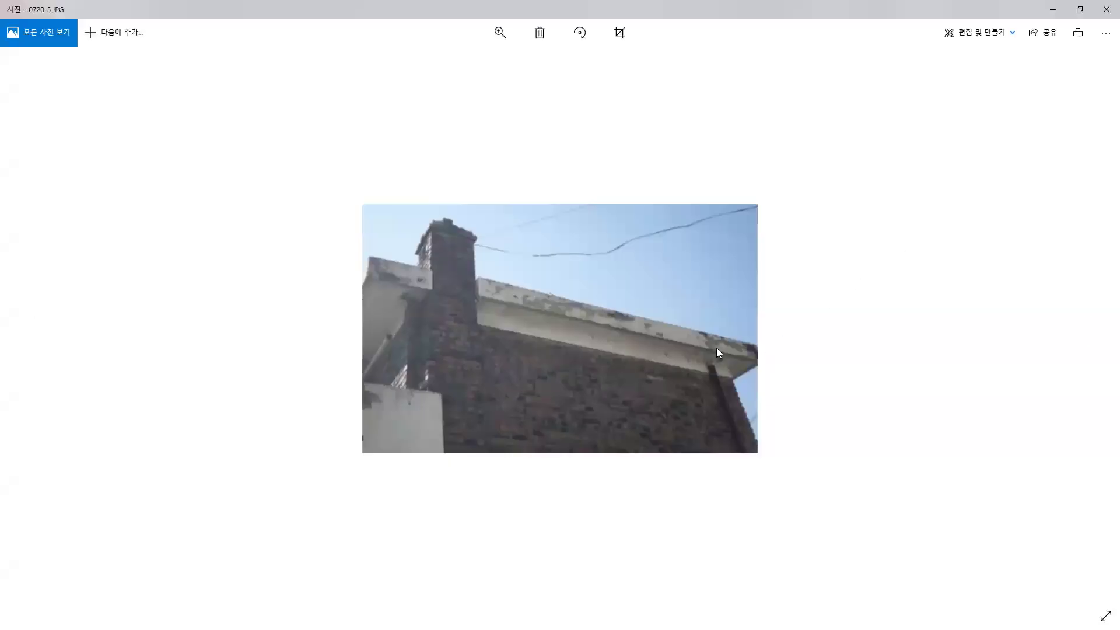
# Examine the eave's fascia and underside in photo 0720-5.JPG and compare them with the lower finish line in the AutoCAD section
pyautogui.scroll(-1, 642, 338)
pyautogui.scroll(-2, 567, 315)
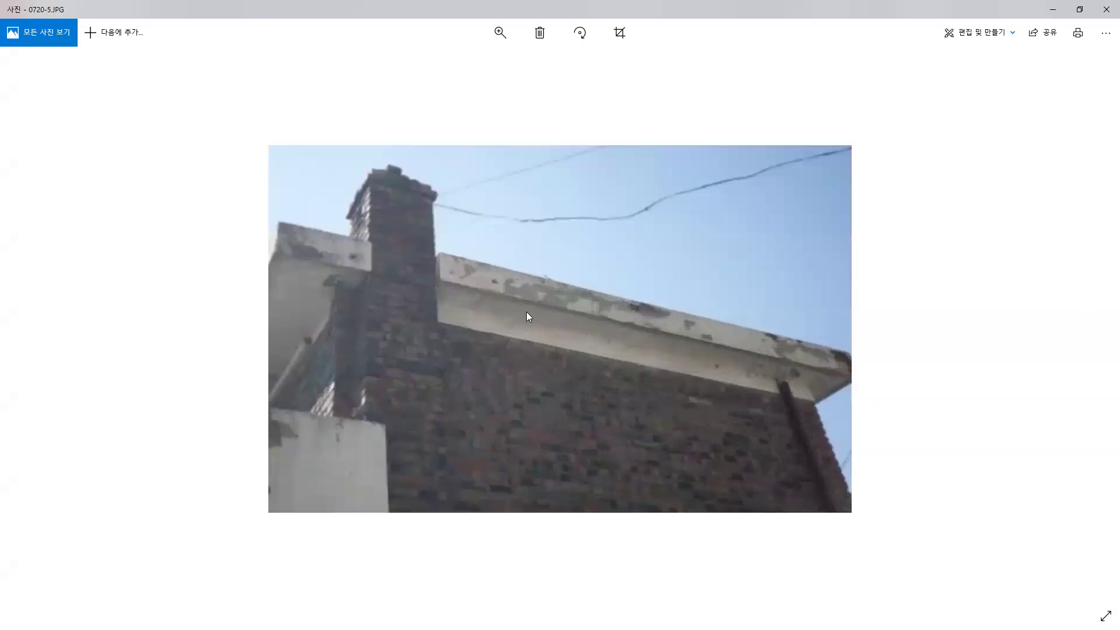
pyautogui.keyDown('ctrl'); pyautogui.scroll(4, 608, 324); pyautogui.keyUp('ctrl')
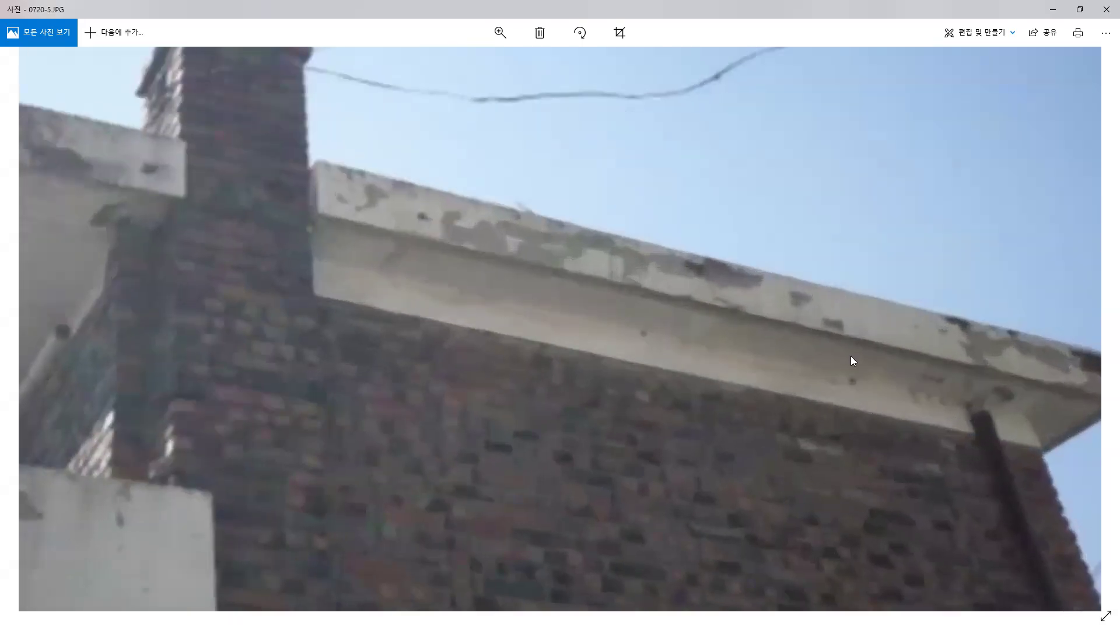
pyautogui.keyDown('ctrl'); pyautogui.scroll(-4, 1013, 191); pyautogui.keyUp('ctrl')
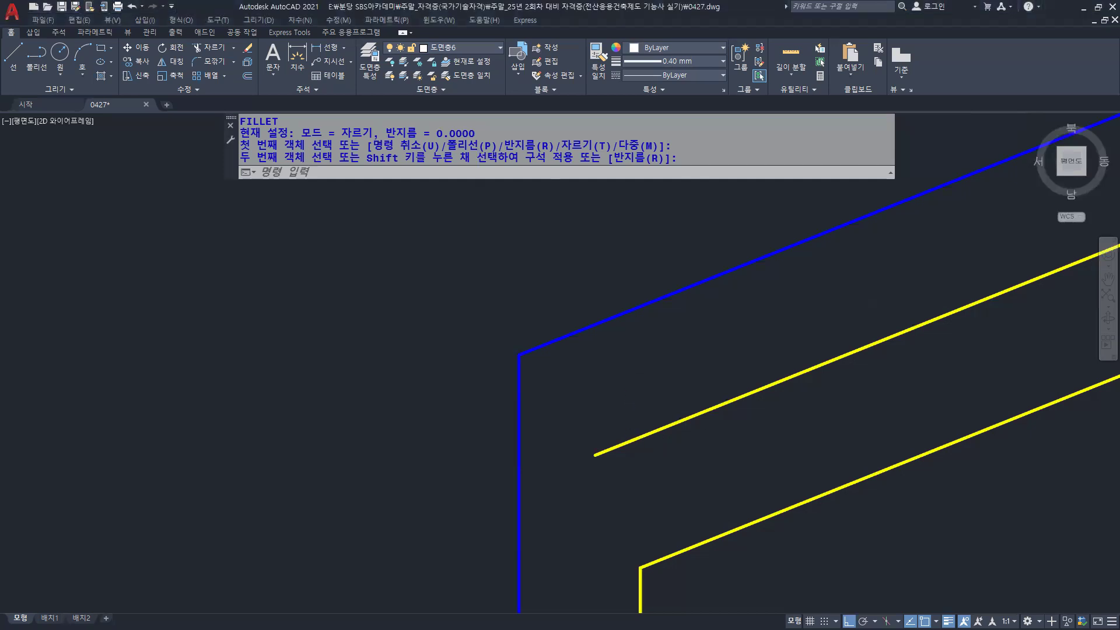
pyautogui.scroll(-3, 546, 207)
pyautogui.moveTo(681, 457); pyautogui.dragTo(592, 268, button='middle')
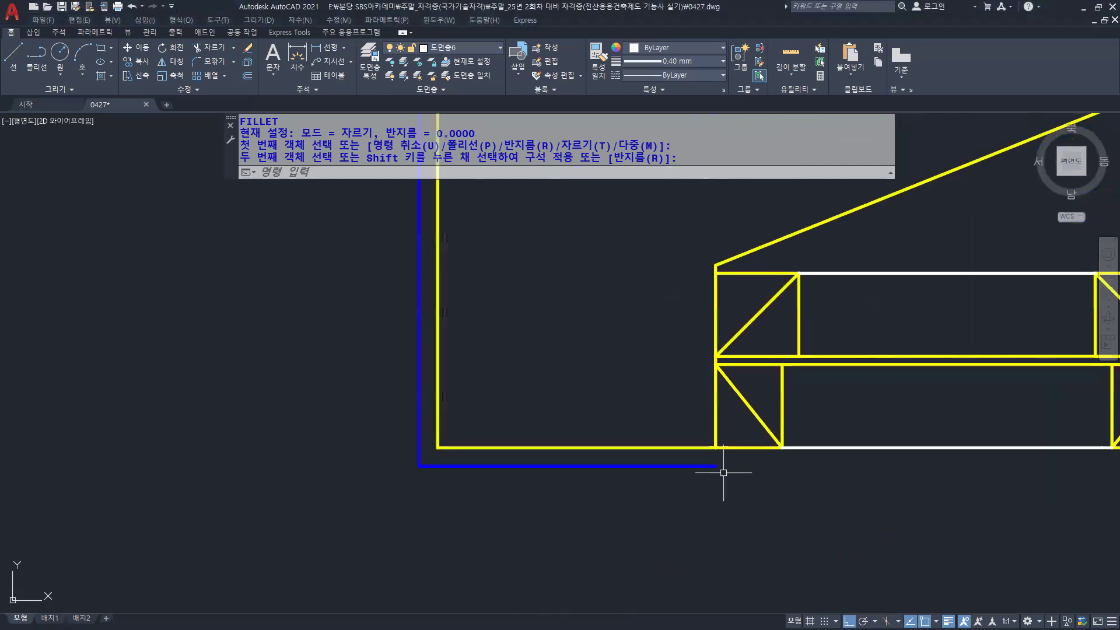
pyautogui.scroll(4, 595, 530)
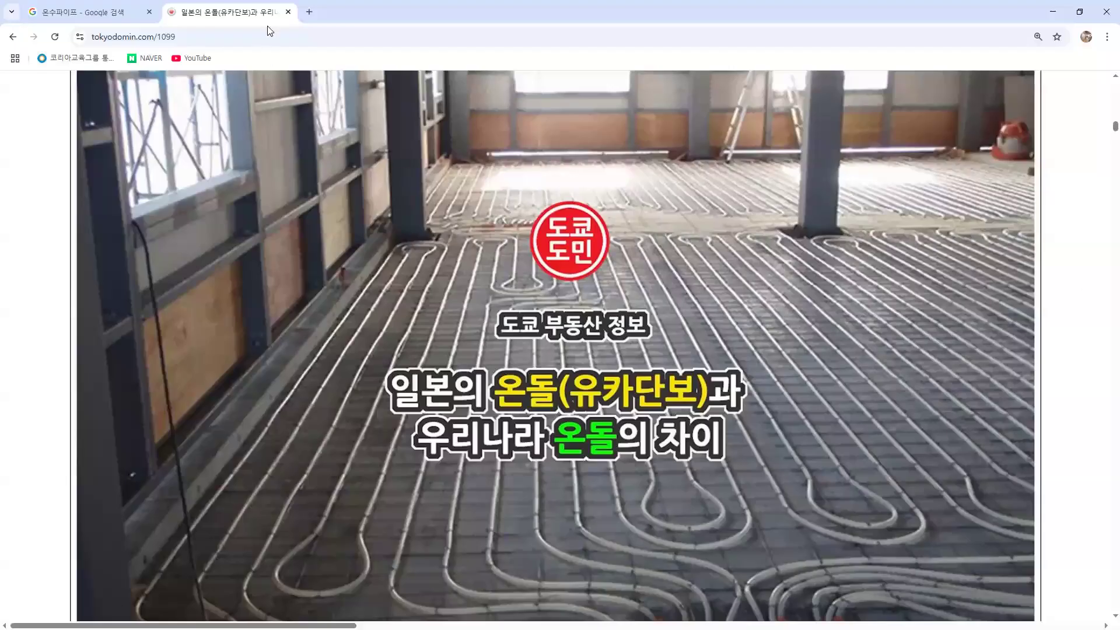
# Switch to Chrome, close the floor-heating article, and search Google Images for "물끊기 홈"
pyautogui.click(287, 12)
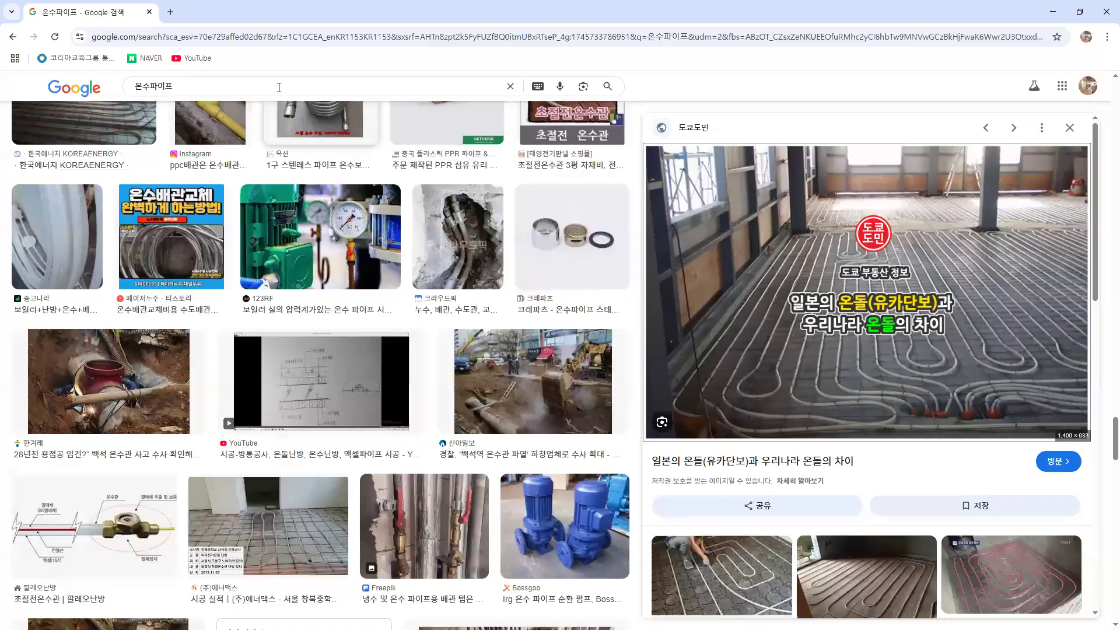
pyautogui.moveTo(76, 85); pyautogui.dragTo(42, 95)
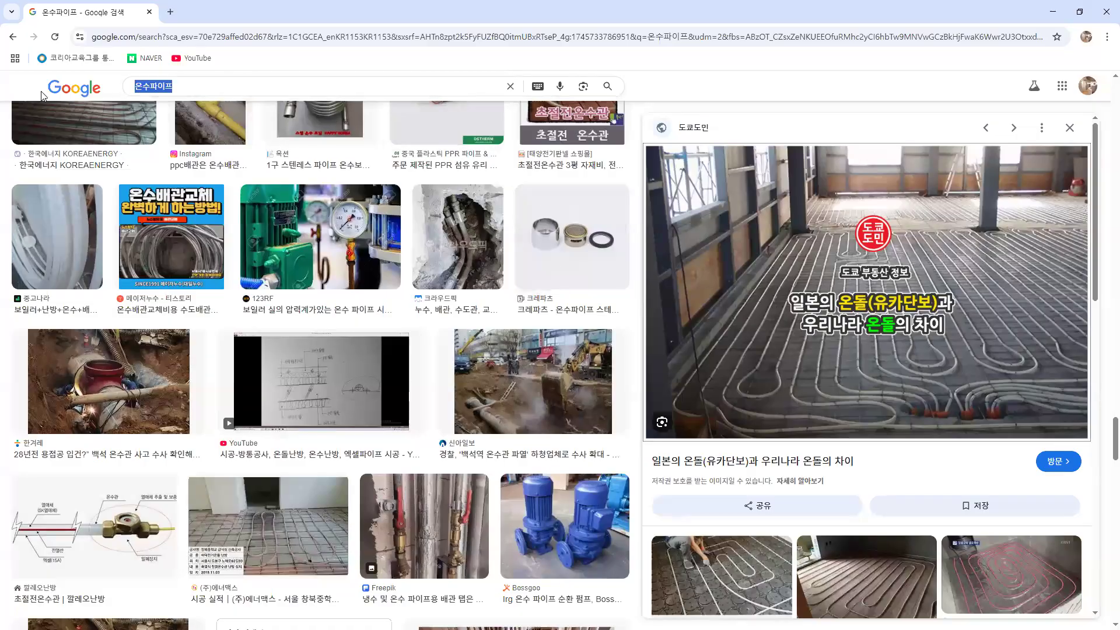
pyautogui.write('물')
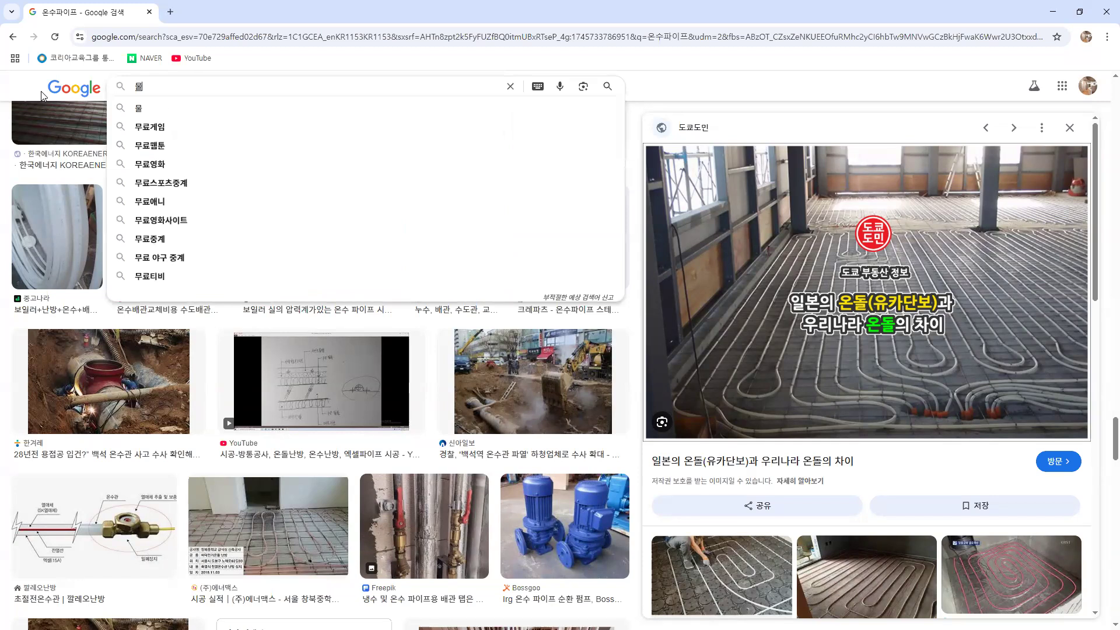
pyautogui.write('끓기 홈')
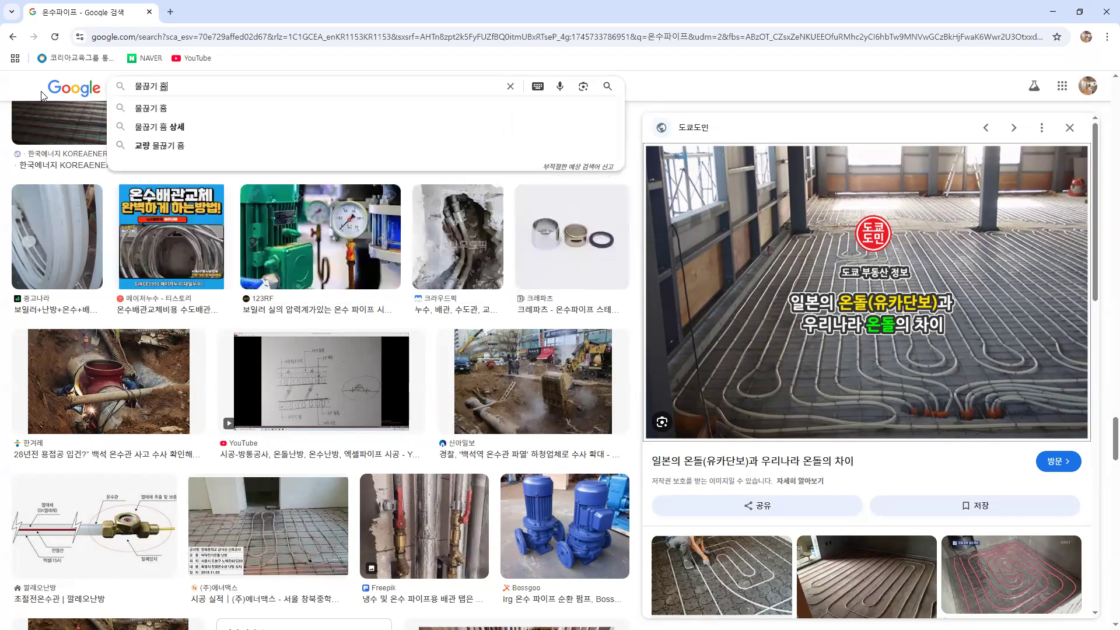
pyautogui.press('Return')
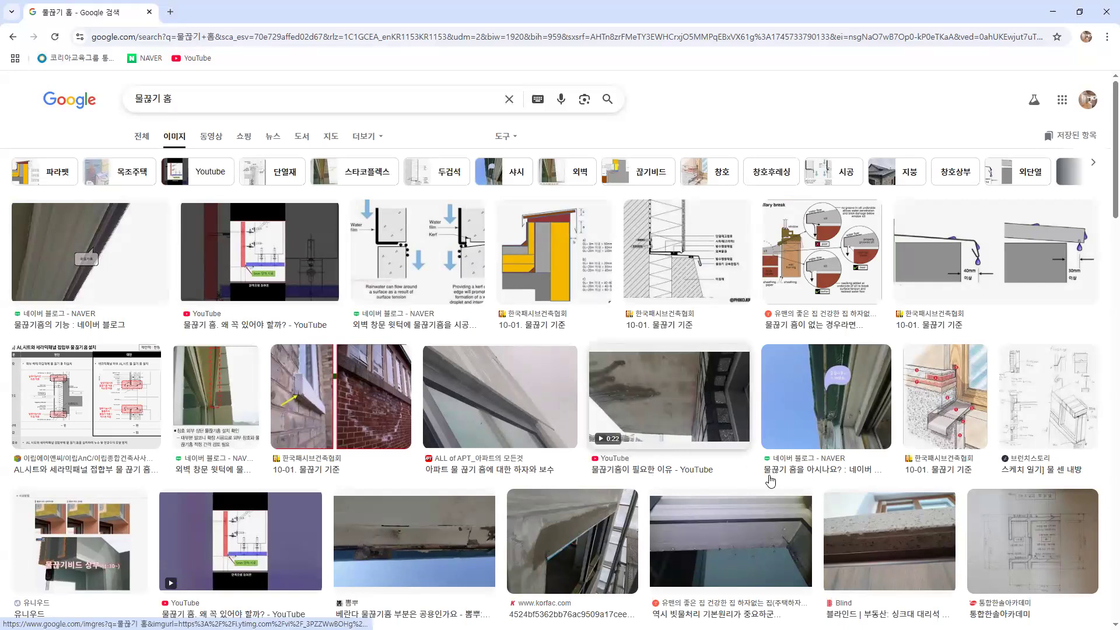
# Find the 알폼2 #아파트_004 photo among the drip groove image results and open its source page
pyautogui.scroll(-6, 622, 378)
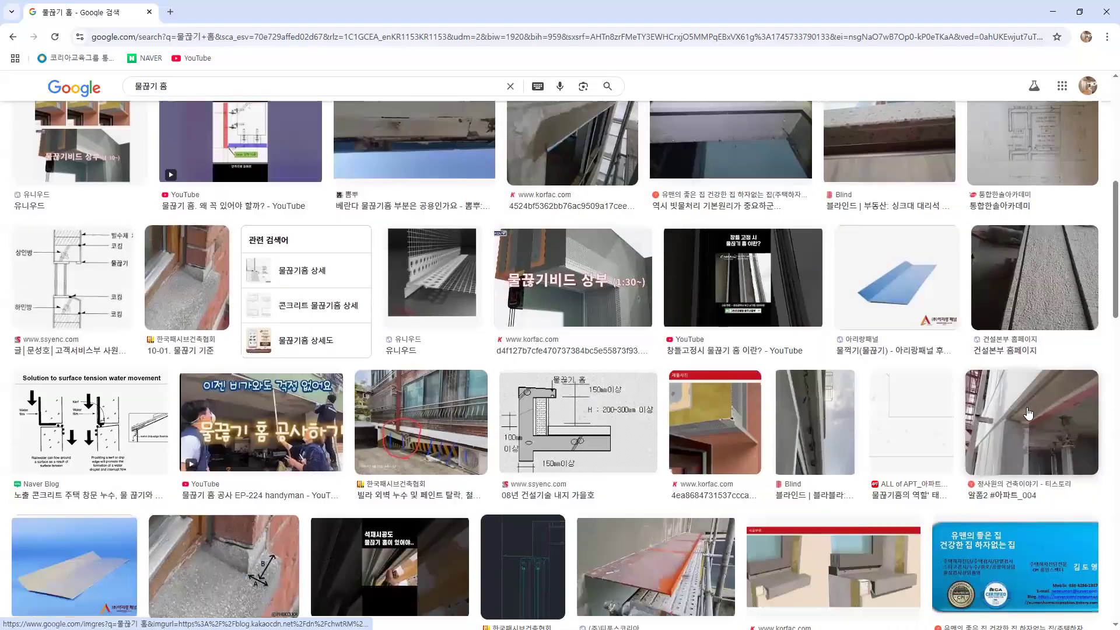
pyautogui.scroll(-1, 973, 407)
pyautogui.click(1009, 403)
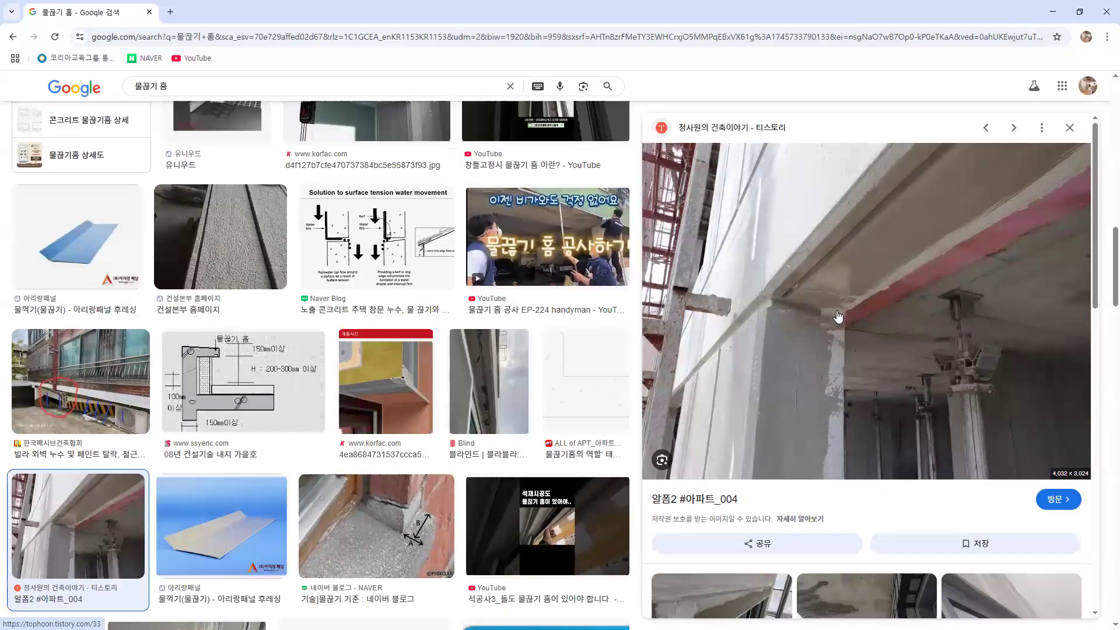
pyautogui.click(838, 313)
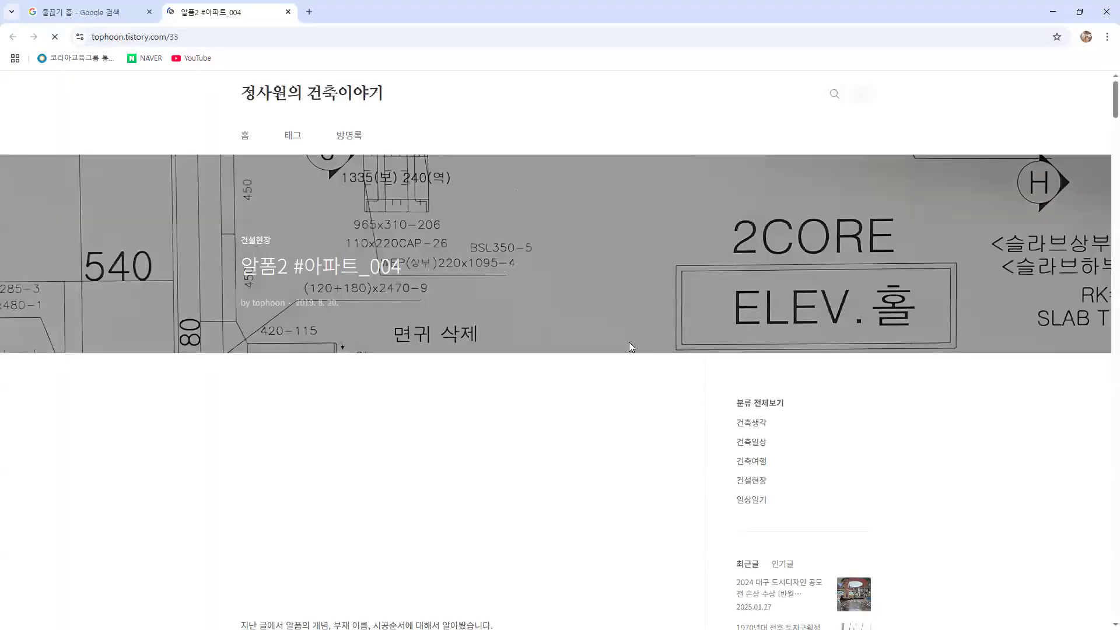
# Find the drip groove photo captioned 사진9 in the article and examine it enlarged
pyautogui.scroll(-9, 671, 345)
pyautogui.scroll(-20, 718, 344)
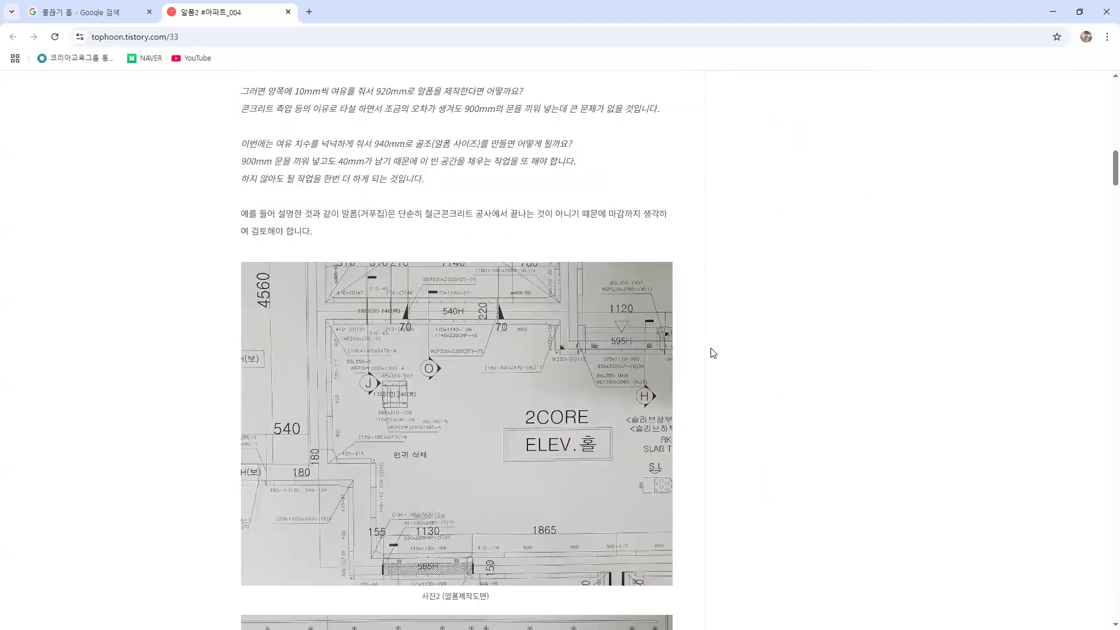
pyautogui.scroll(-20, 727, 367)
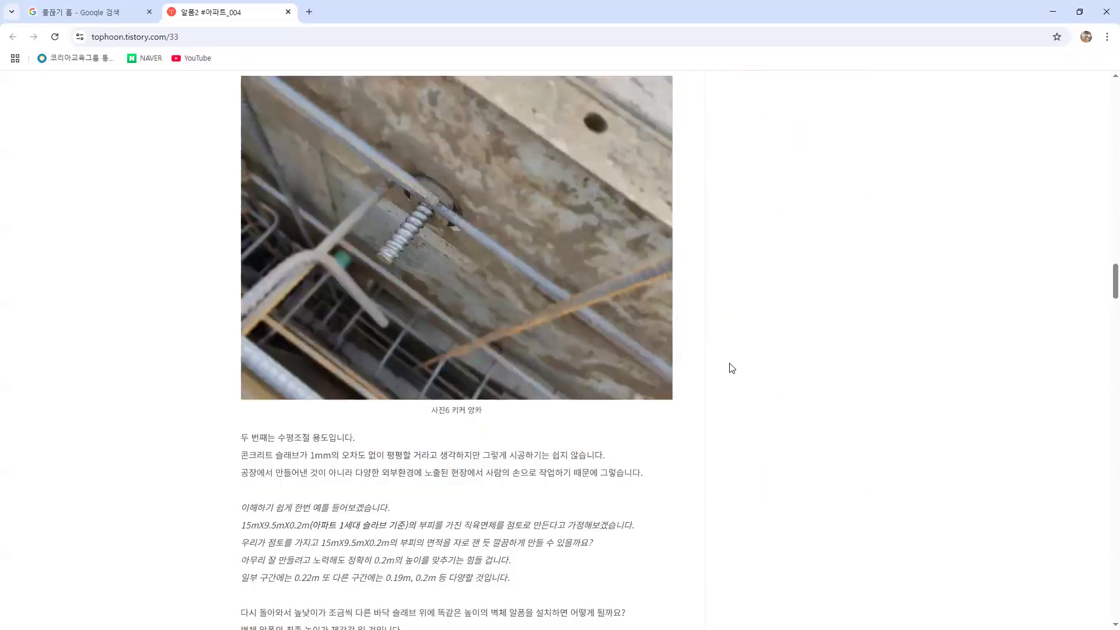
pyautogui.scroll(-20, 736, 365)
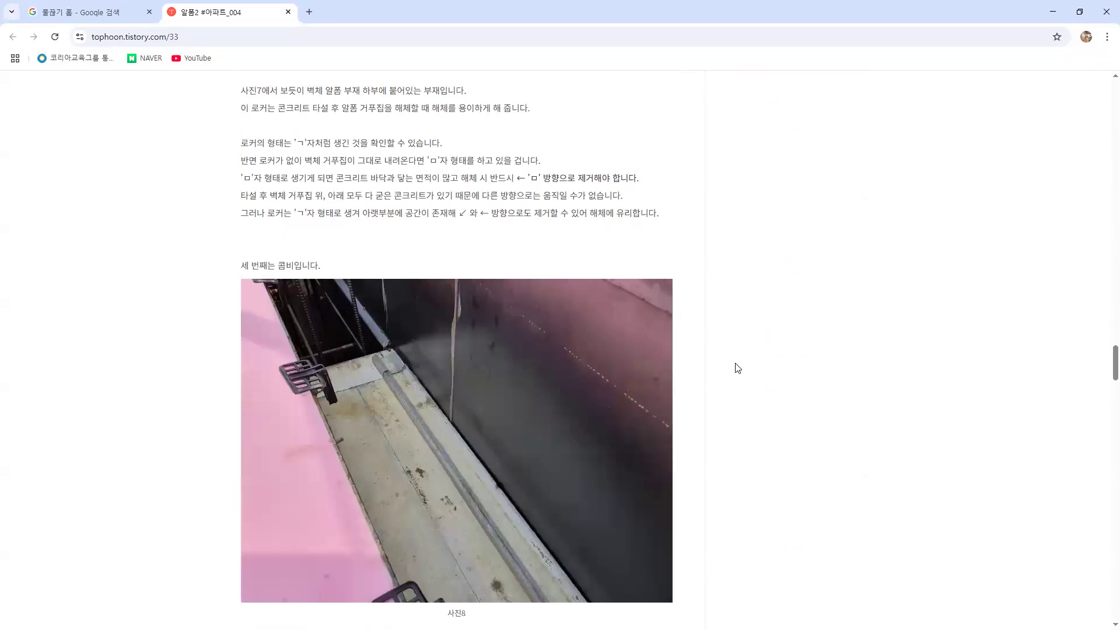
pyautogui.keyDown('ctrl'); pyautogui.scroll(5, 418, 192); pyautogui.keyUp('ctrl')
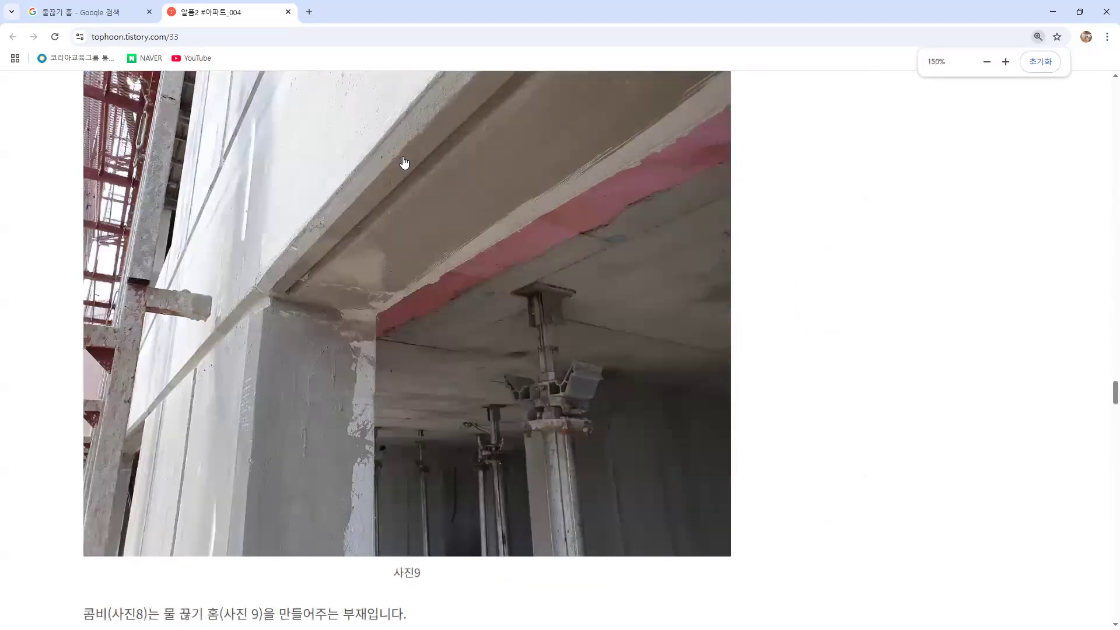
pyautogui.keyDown('ctrl'); pyautogui.scroll(-1, 404, 169); pyautogui.keyUp('ctrl')
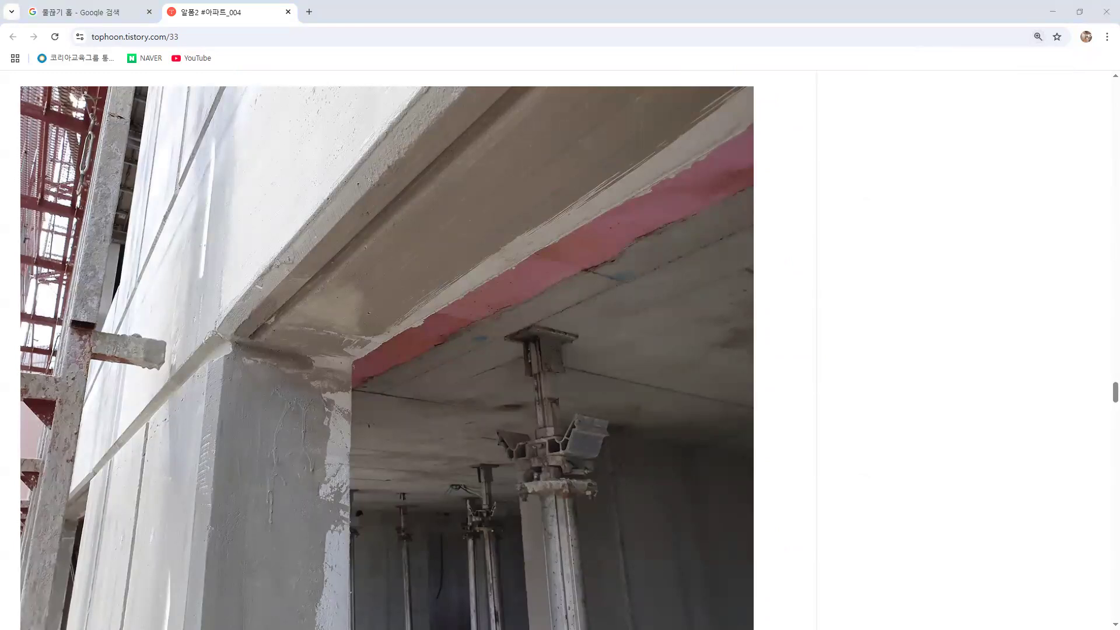
# Capture the enlarged drip groove photo as a rectangular screen snip and close the browser
pyautogui.press('super+shift+s')
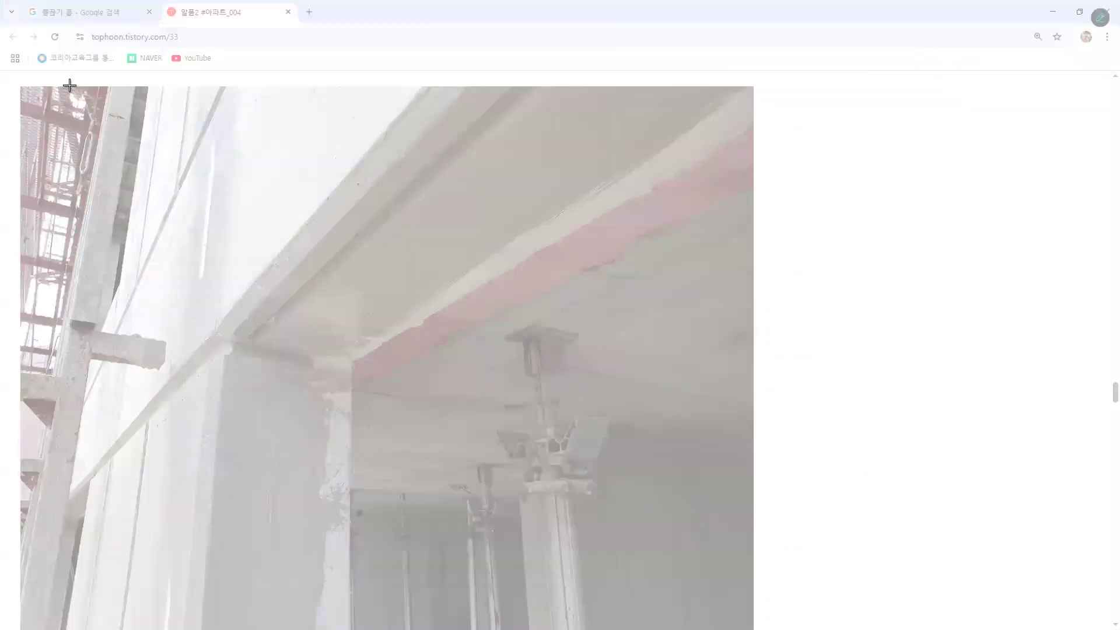
pyautogui.moveTo(64, 88); pyautogui.dragTo(750, 528)
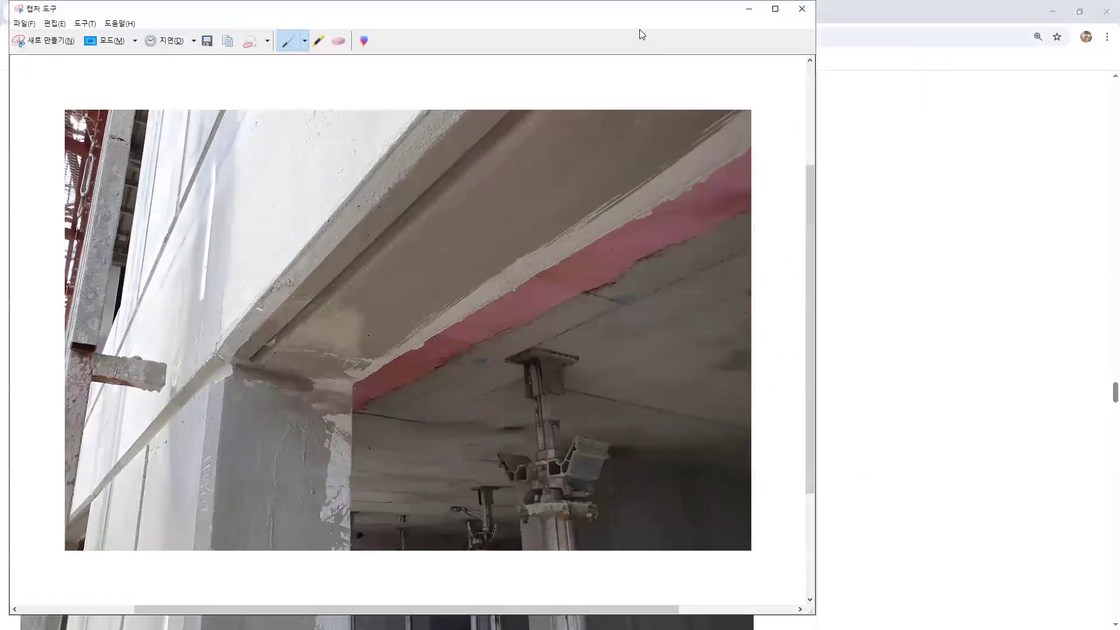
pyautogui.click(1107, 11)
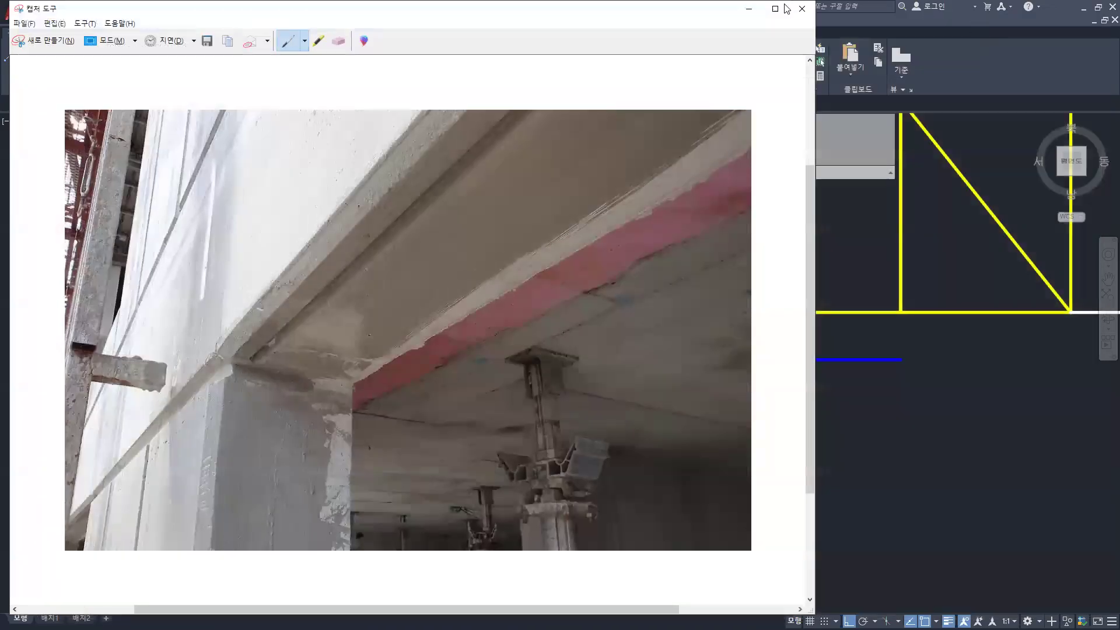
# Examine the drip groove in the captured snip over the section drawing and close the snip without saving it
pyautogui.moveTo(691, 19); pyautogui.dragTo(868, 28)
pyautogui.click(201, 31)
pyautogui.click(245, 61)
pyautogui.moveTo(432, 48); pyautogui.dragTo(1119, 52)
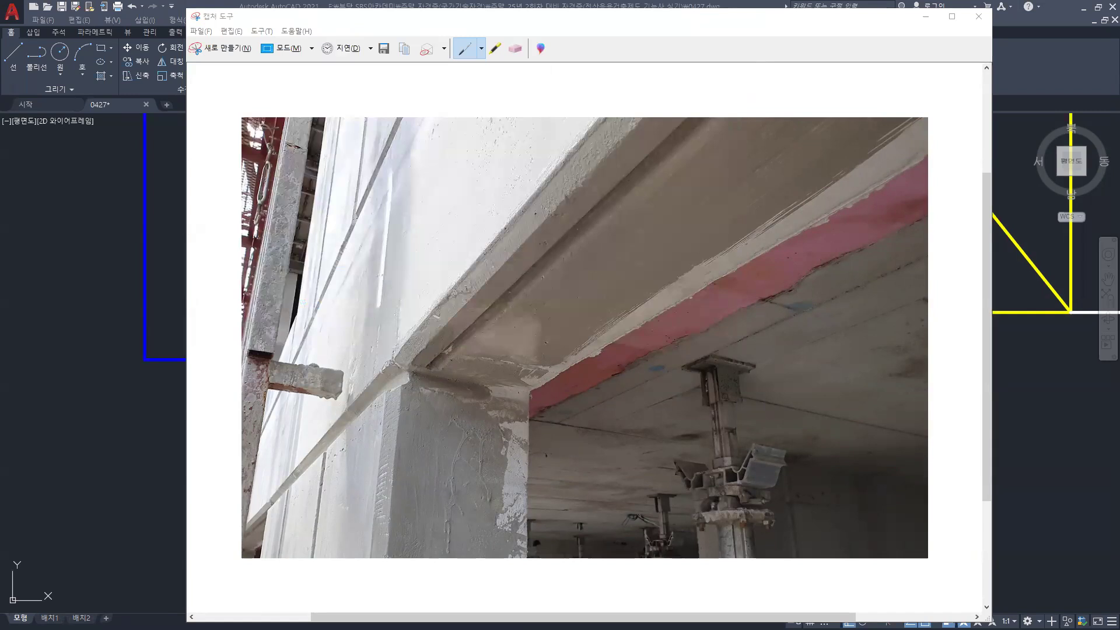
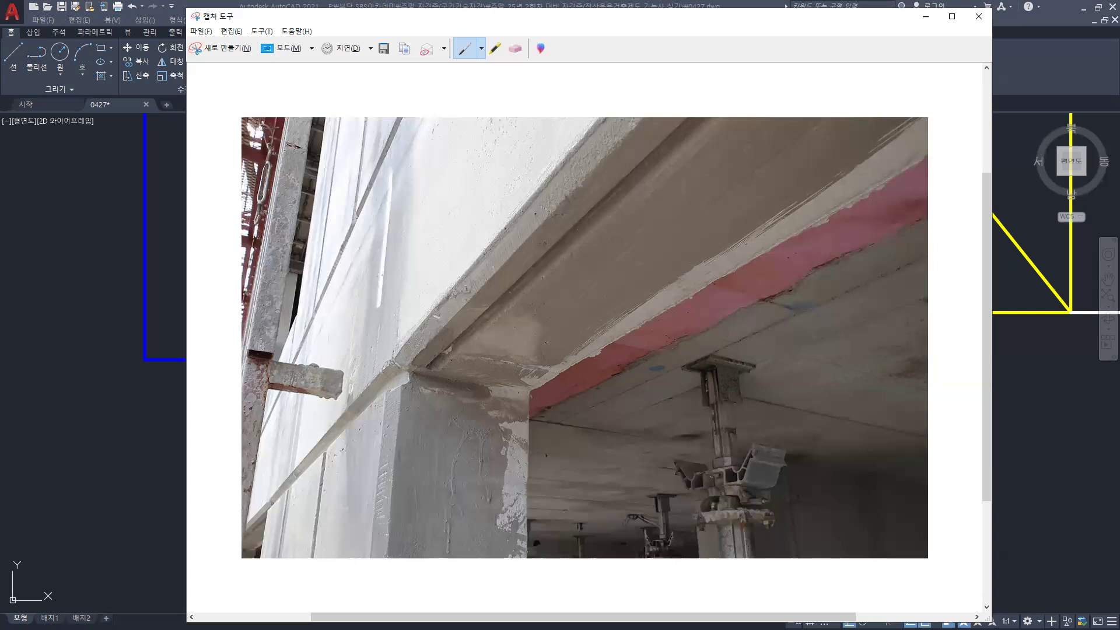
pyautogui.click(979, 17)
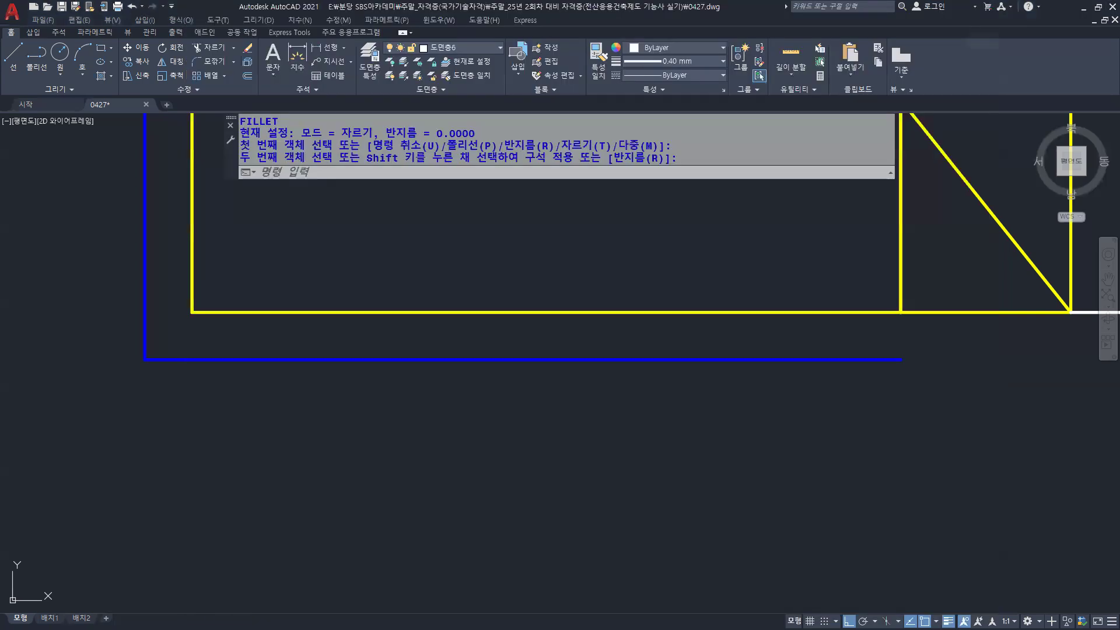
pyautogui.moveTo(609, 403)
pyautogui.mouseDown(button='middle')
pyautogui.moveTo(640, 385)
pyautogui.moveTo(631, 356)
pyautogui.mouseUp(button='middle')
pyautogui.scroll(-4, 675, 377)
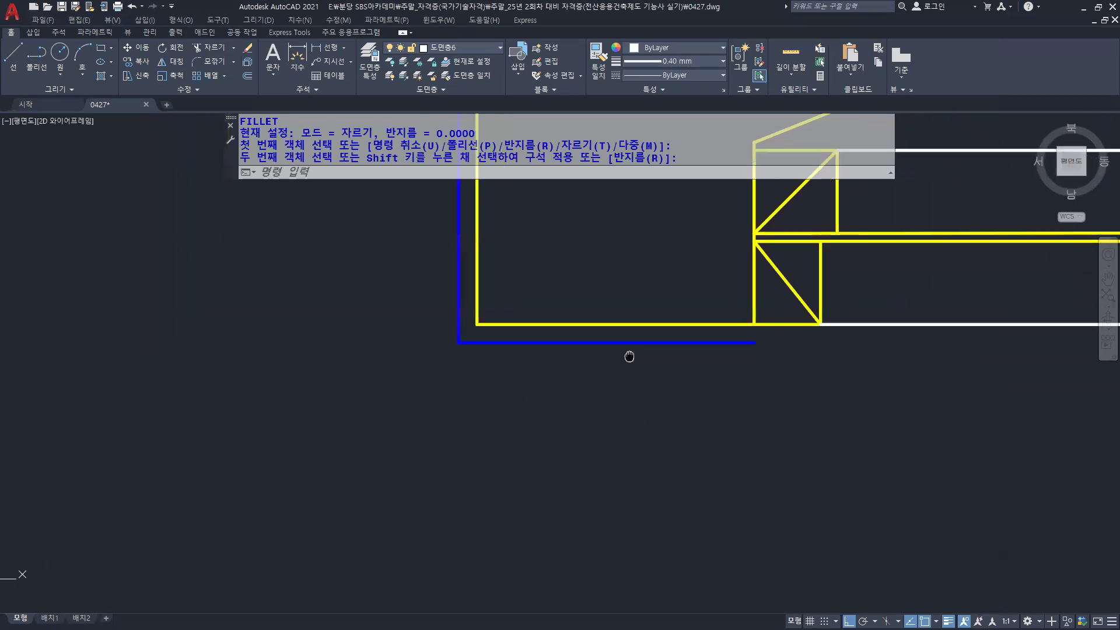
pyautogui.click(593, 403)
pyautogui.press('ctrl')
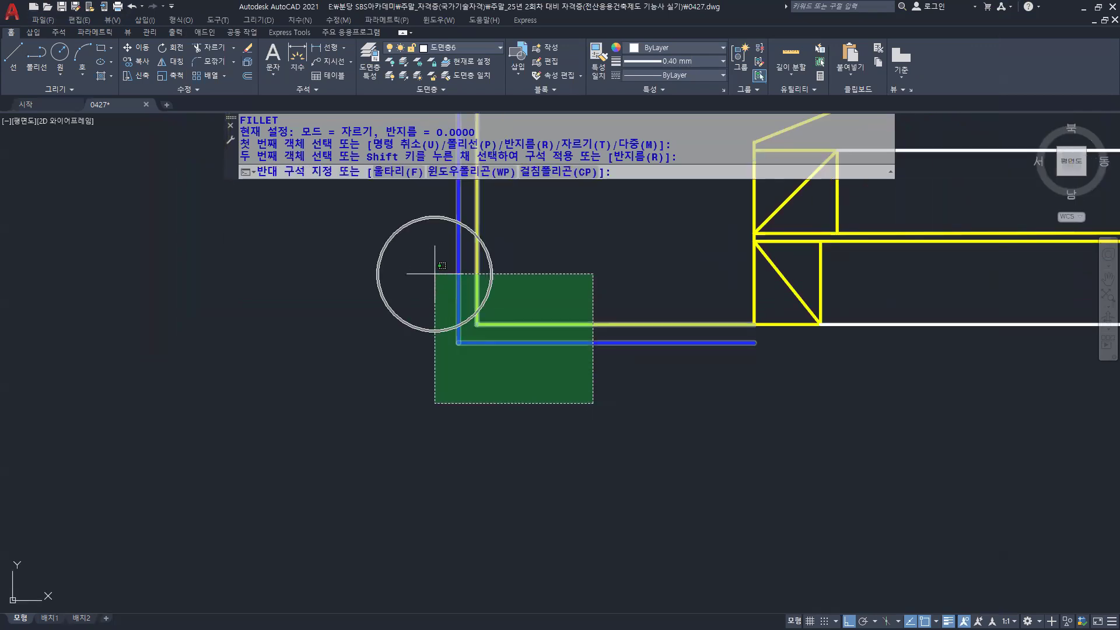
pyautogui.press('ctrl')
pyautogui.press('ctrl')
pyautogui.press('ctrl')
pyautogui.press('ctrl')
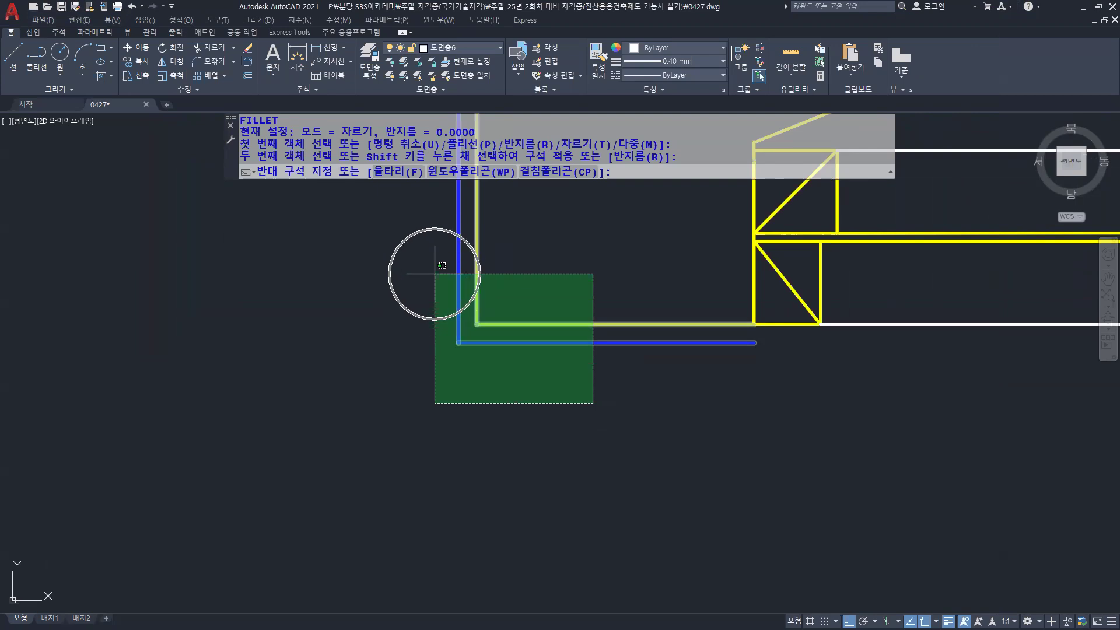
pyautogui.press('Escape')
pyautogui.press('Escape')
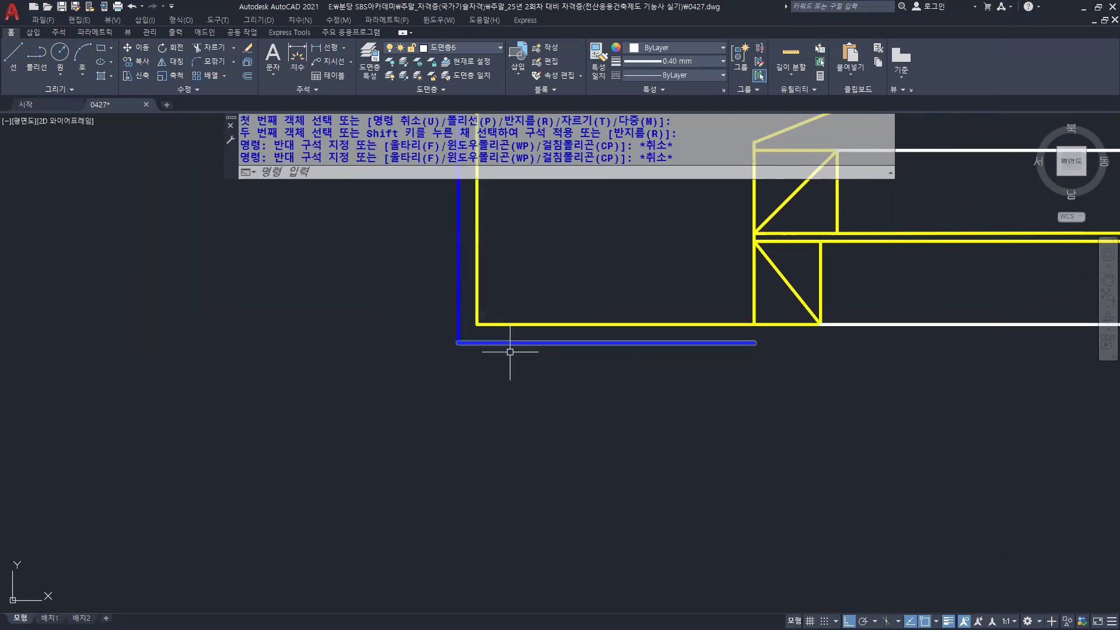
# Draw a short vertical line from the concrete eave's bottom outer corner down to the lower finish line
pyautogui.scroll(4, 517, 385)
pyautogui.moveTo(519, 420); pyautogui.dragTo(425, 487, button='middle')
pyautogui.moveTo(428, 424); pyautogui.dragTo(396, 456, button='middle')
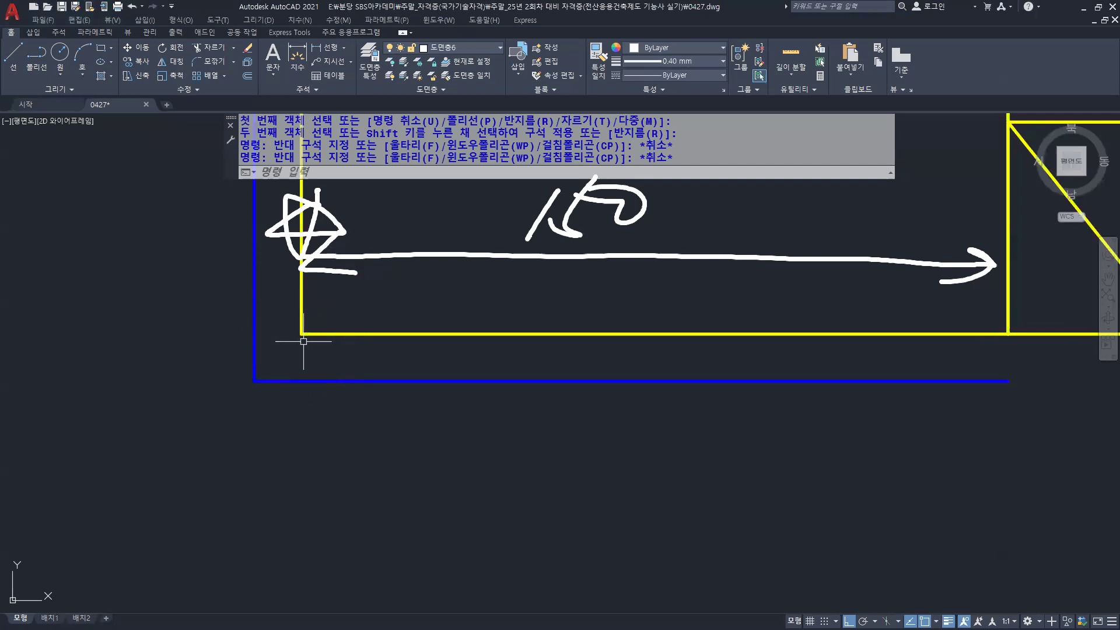
pyautogui.write('l')
pyautogui.press('Return')
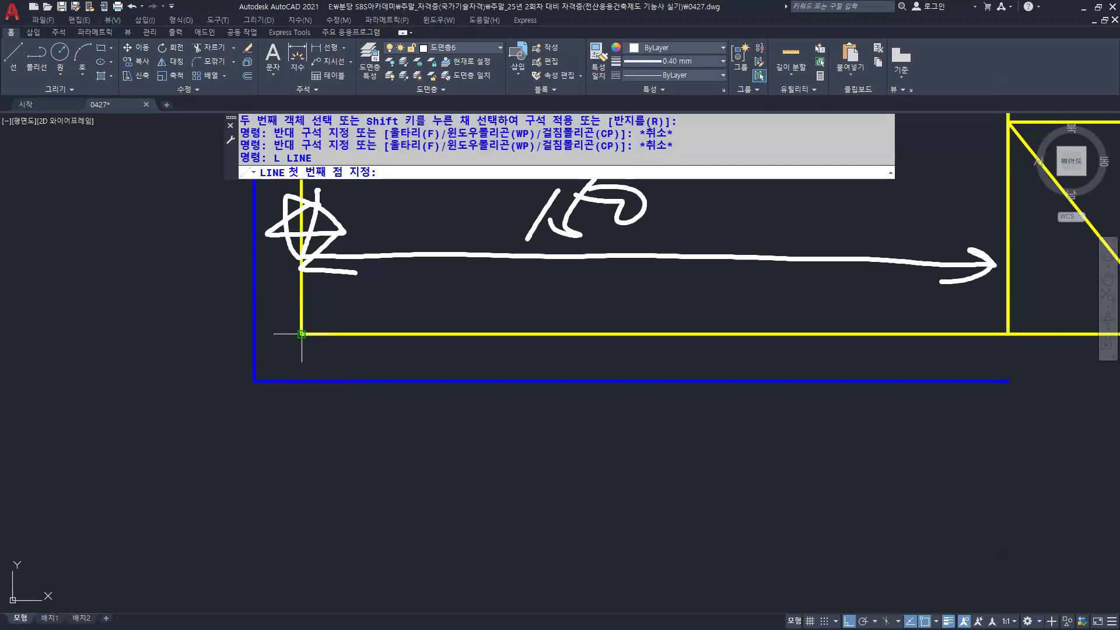
pyautogui.click(301, 333)
pyautogui.click(302, 381)
pyautogui.press('Return')
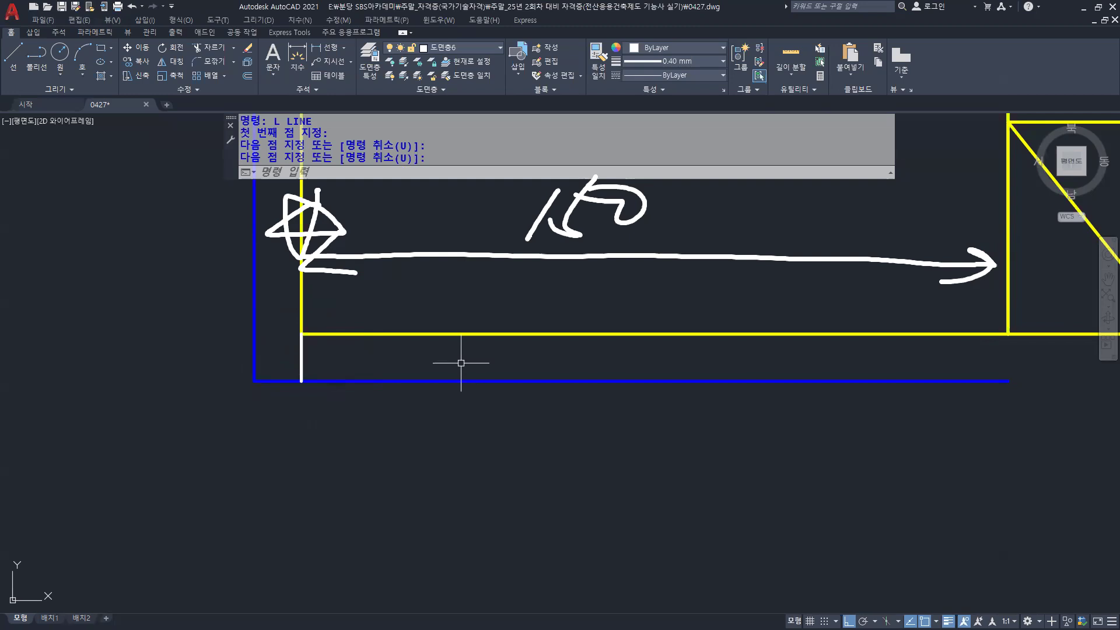
# Move the short vertical line below the concrete eave 10 mm inward from the eave's outer corner
pyautogui.write('m')
pyautogui.press('space')
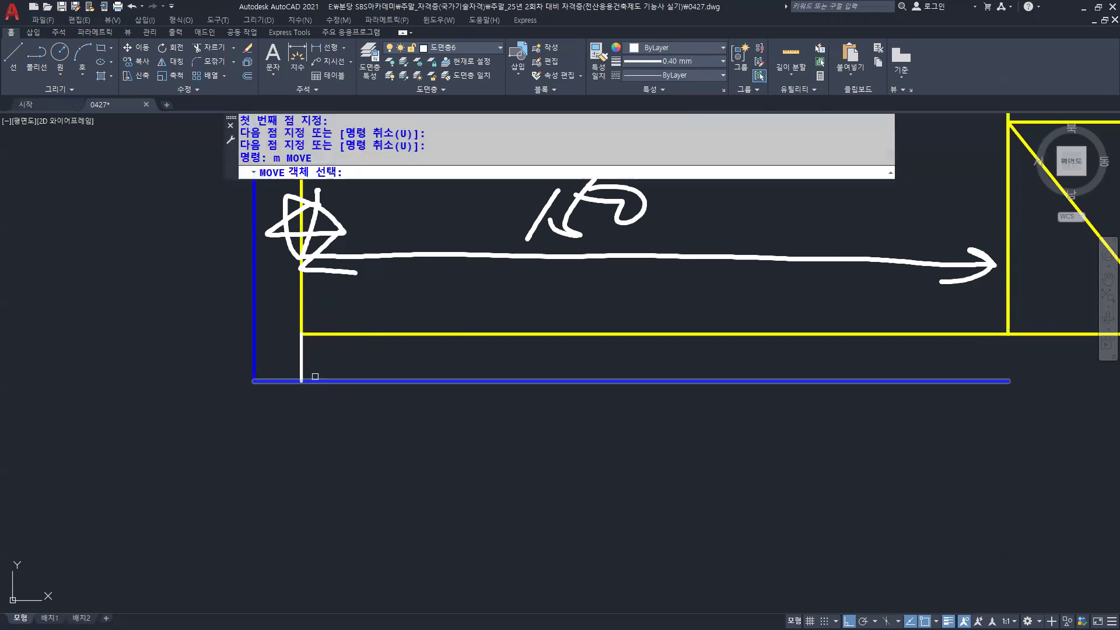
pyautogui.click(302, 368)
pyautogui.press('space')
pyautogui.click(353, 426)
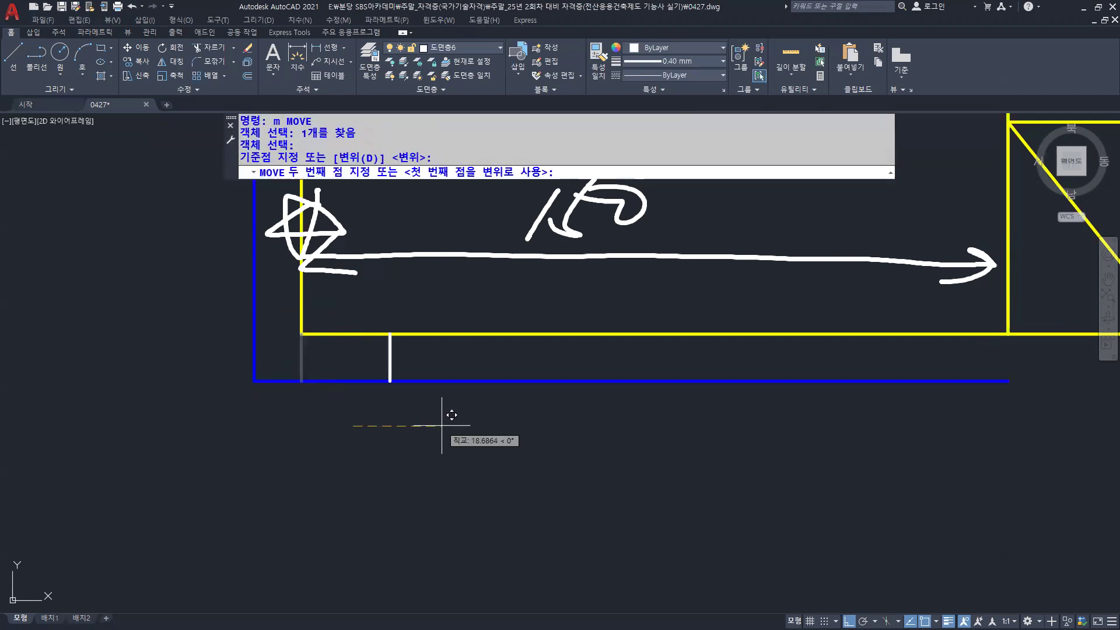
pyautogui.write('10')
pyautogui.press('space')
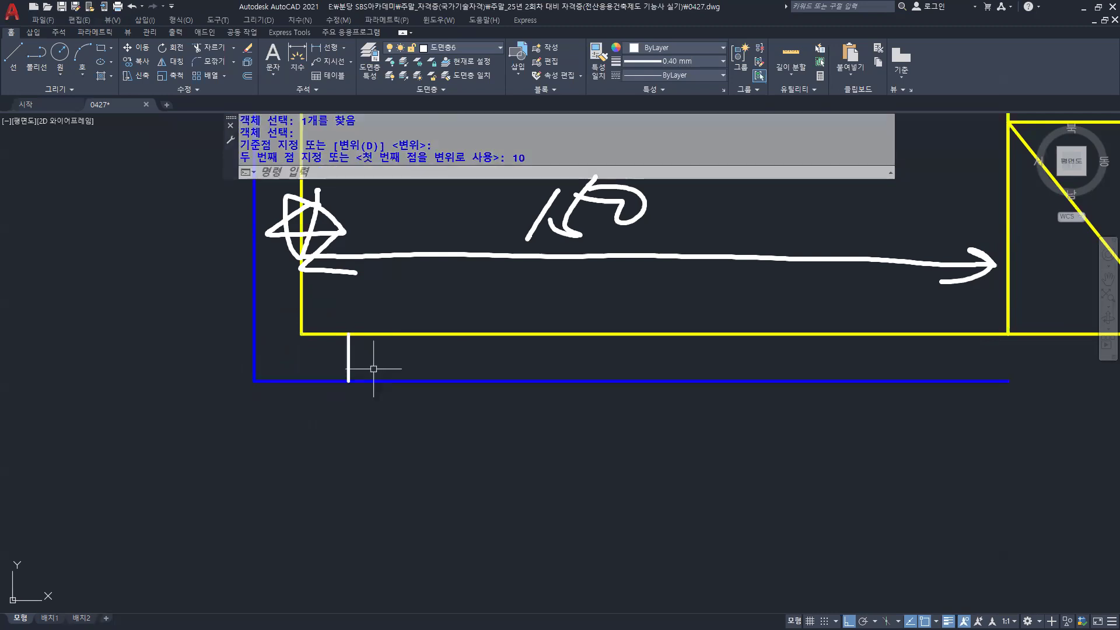
# Offset the short vertical line 10 mm inward to form the other side of the drip groove
pyautogui.press('ctrl')
pyautogui.write('o')
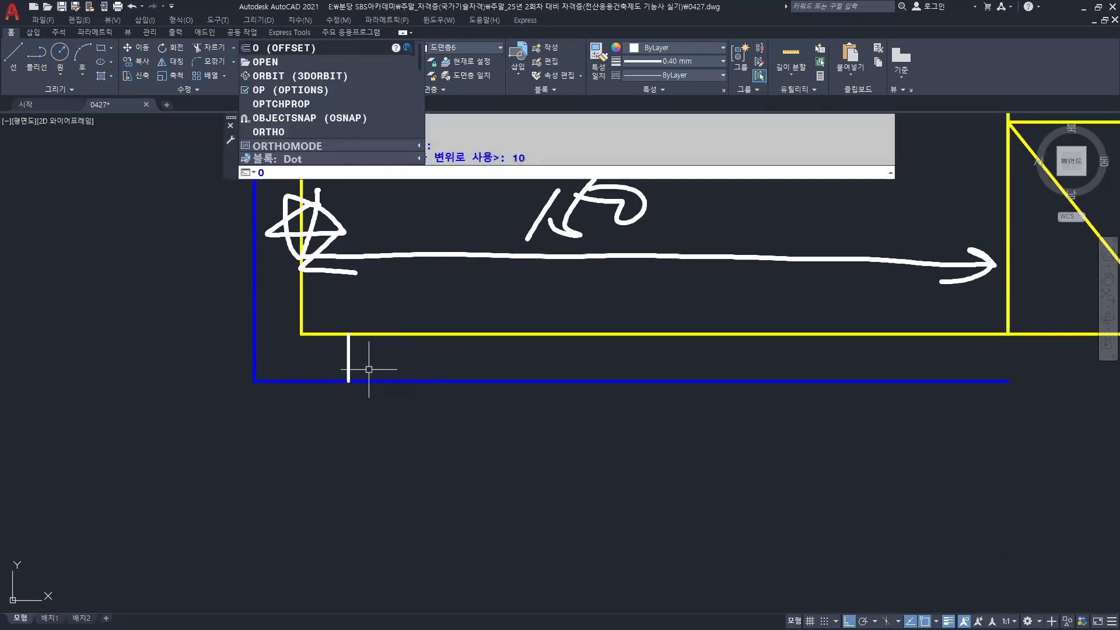
pyautogui.press('space')
pyautogui.write('10')
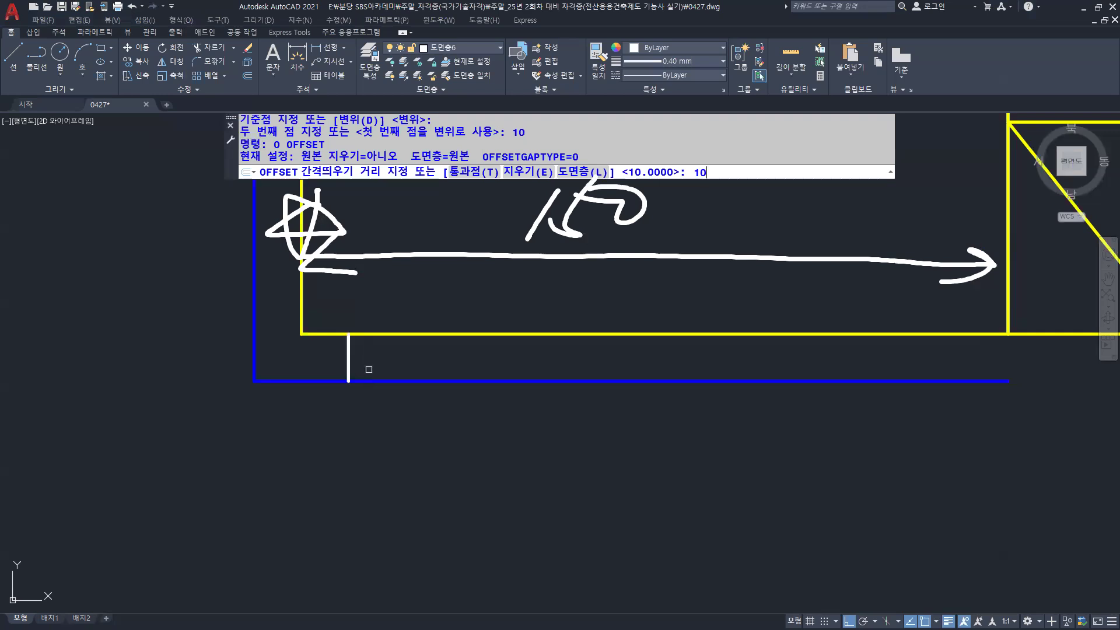
pyautogui.press('space')
pyautogui.click(348, 370)
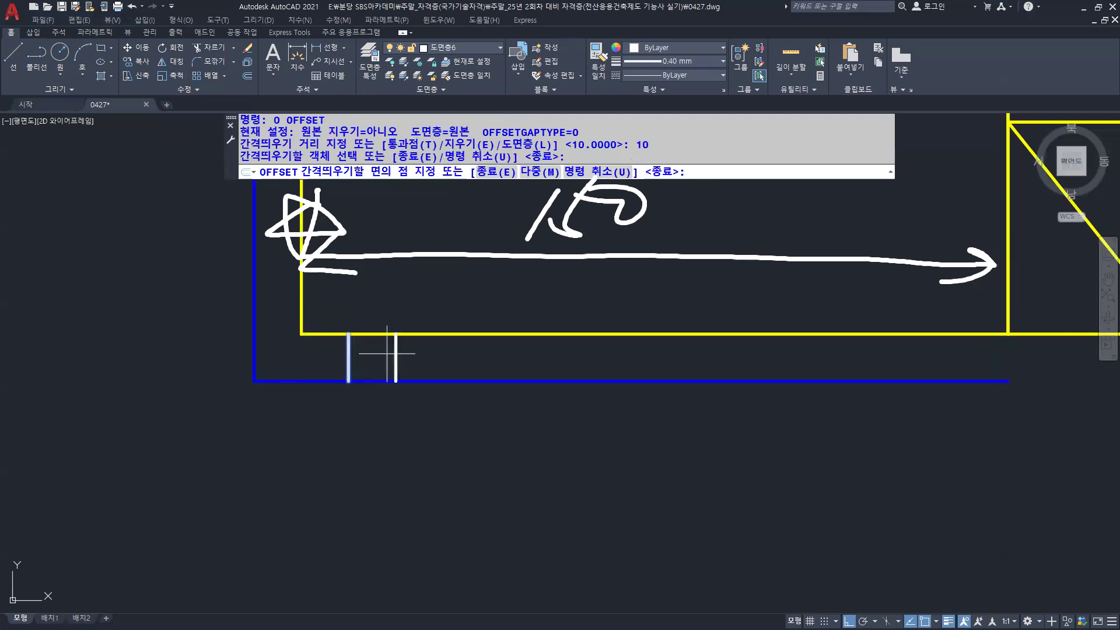
pyautogui.click(461, 367)
pyautogui.press('space')
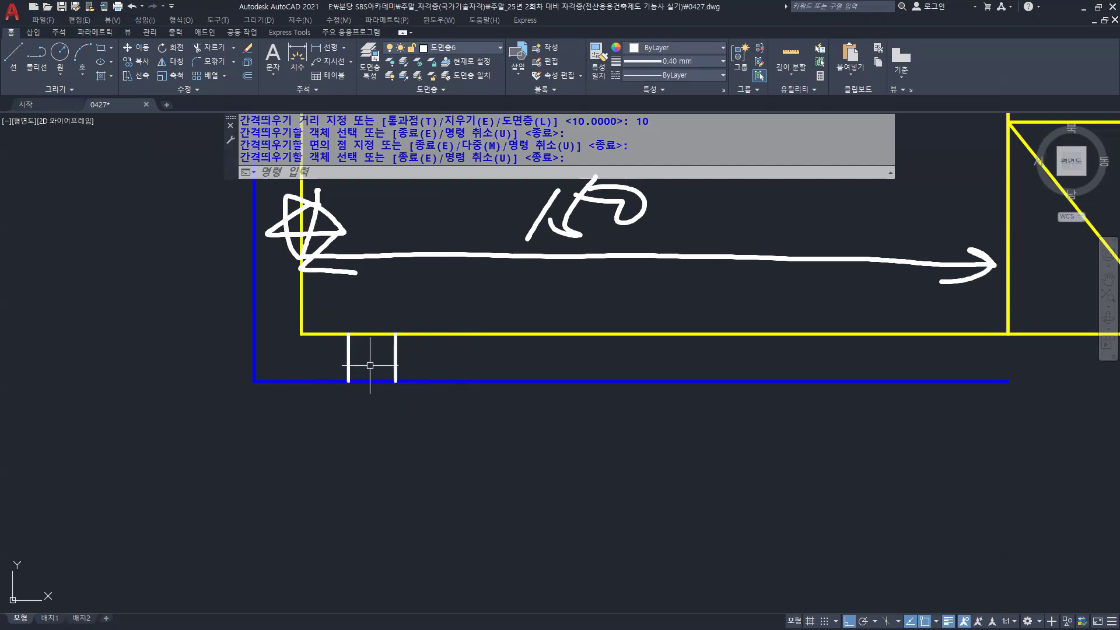
# Compare the drawn groove sides with the drip groove photo in the Photos viewer and close the photo
pyautogui.scroll(2, 370, 365)
pyautogui.scroll(2, 370, 365)
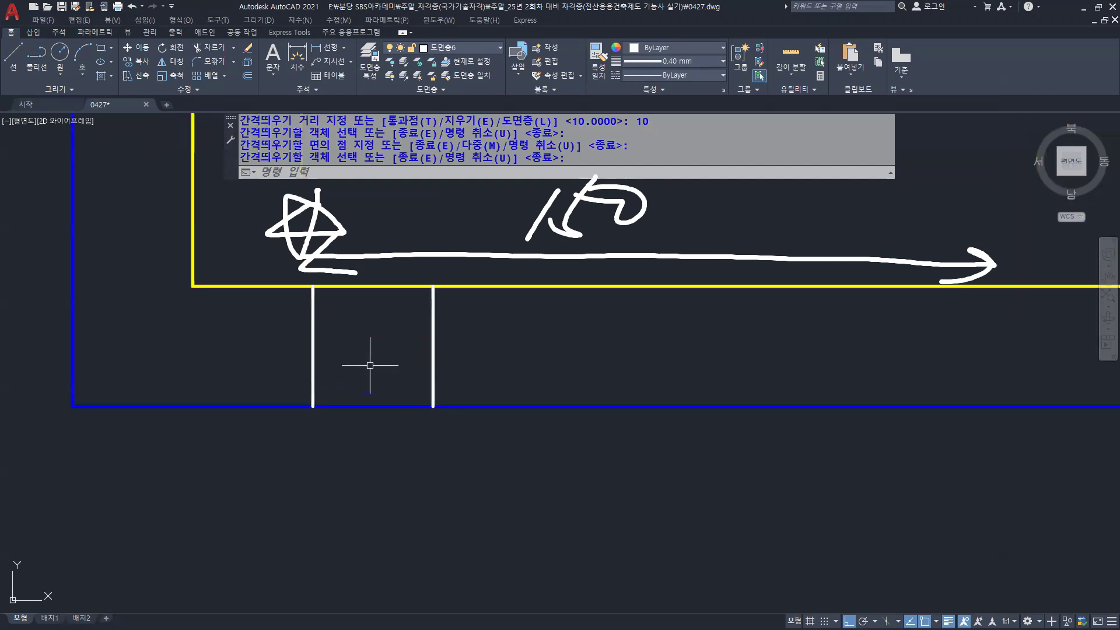
pyautogui.moveTo(370, 366); pyautogui.dragTo(622, 376, button='middle')
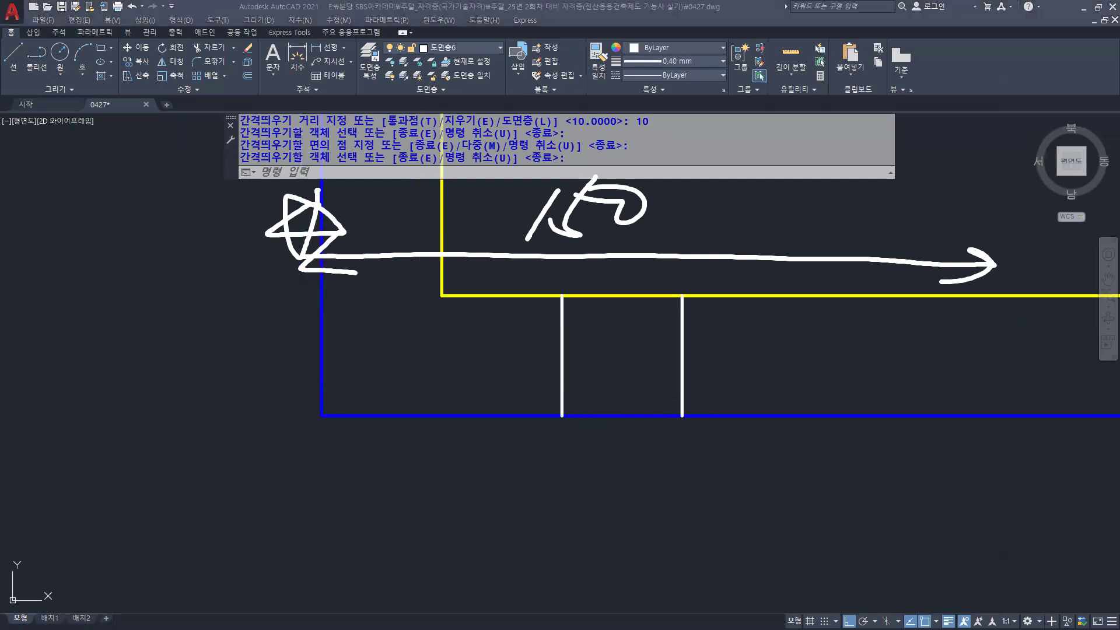
pyautogui.hotkey('alt', 'Tab')
pyautogui.scroll(3, 489, 279)
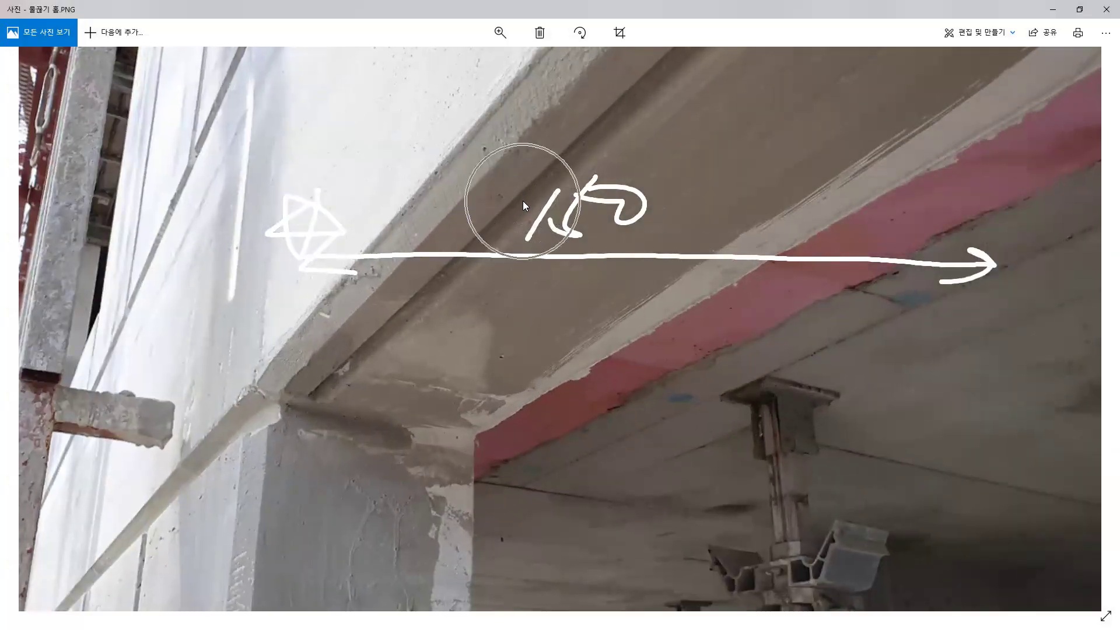
pyautogui.click(1107, 9)
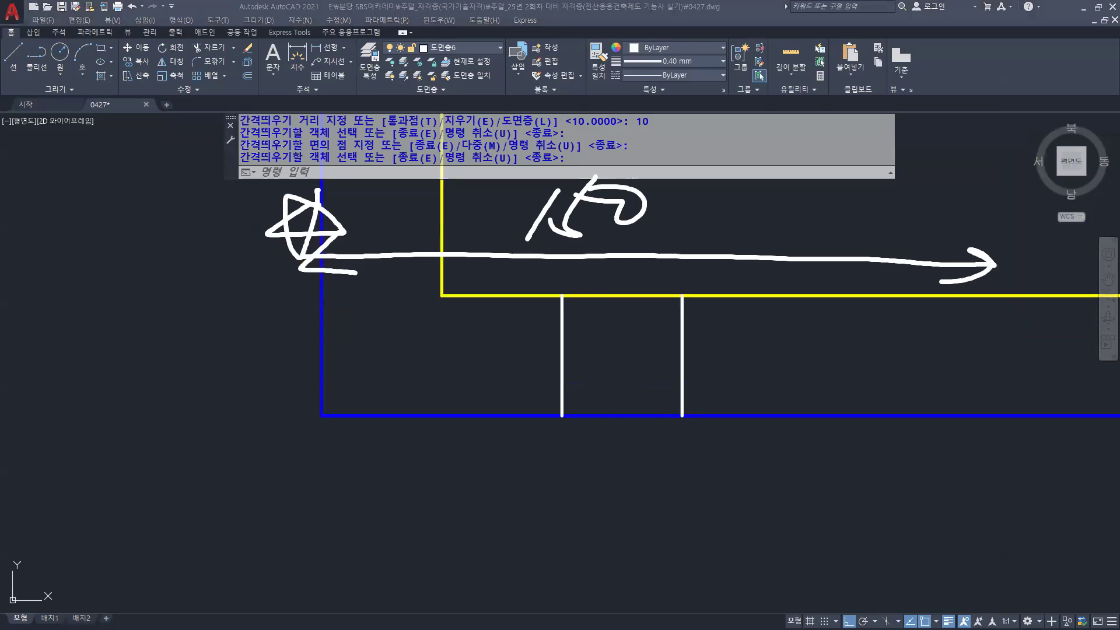
# Trim the lower finish line between the two short vertical lines to open the drip groove
pyautogui.click(760, 387)
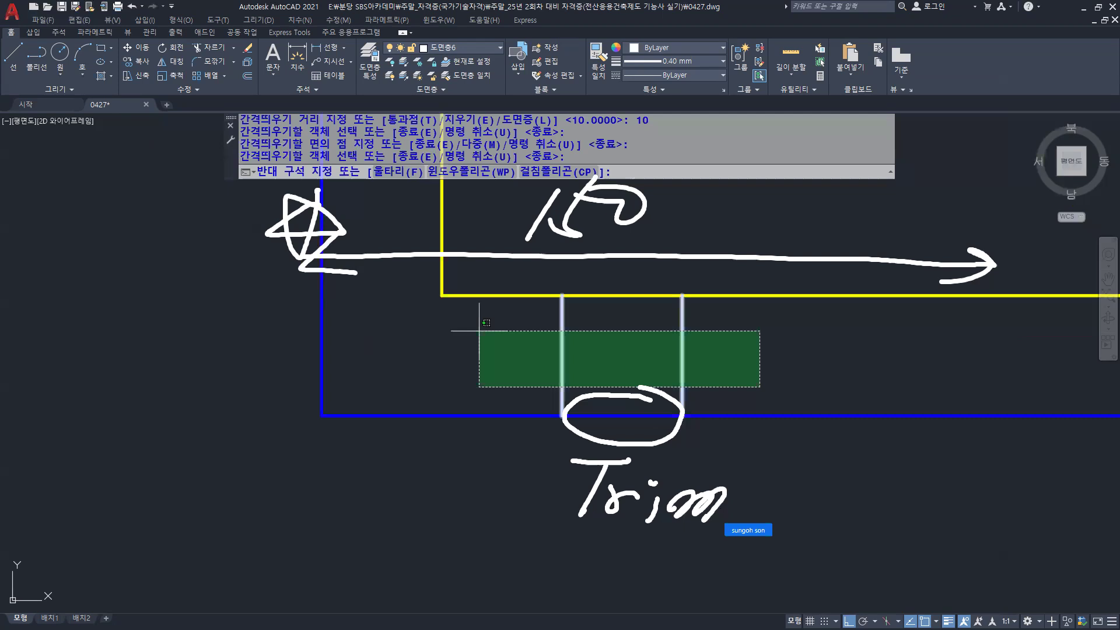
pyautogui.press('Escape')
pyautogui.write('tr')
pyautogui.press('Return')
pyautogui.click(621, 419)
pyautogui.press('Return')
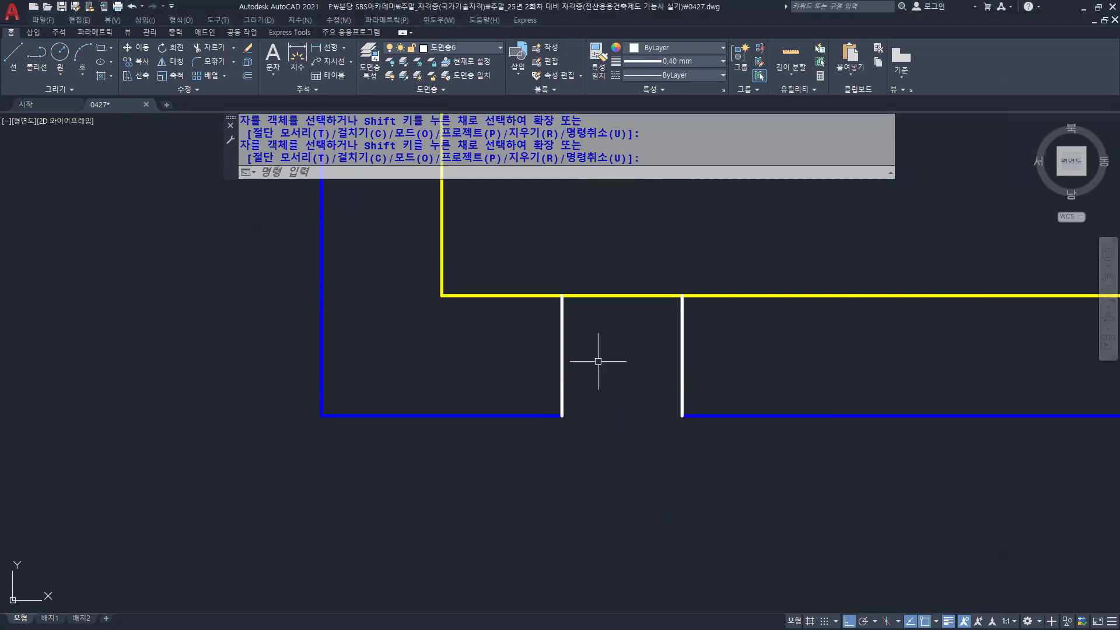
# Draw a vertical line from the lower finish line's inner end up to the concrete eave's bottom inner corner
pyautogui.click(625, 366)
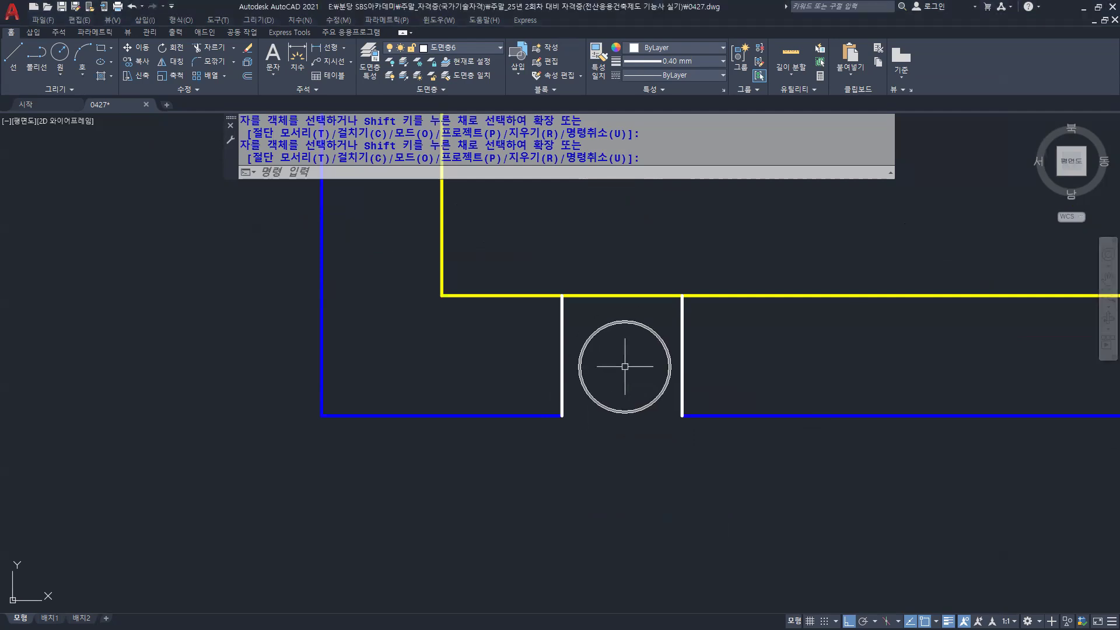
pyautogui.scroll(-1, 650, 361)
pyautogui.scroll(-1, 901, 368)
pyautogui.moveTo(901, 368); pyautogui.dragTo(452, 343, button='middle')
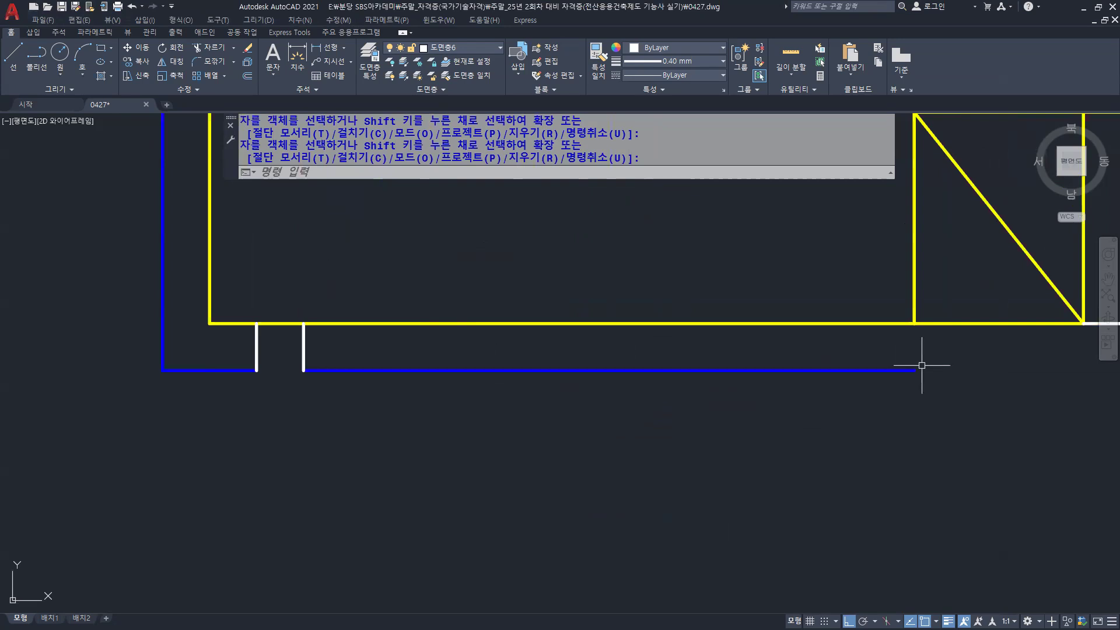
pyautogui.moveTo(922, 365); pyautogui.dragTo(681, 362, button='middle')
pyautogui.scroll(2, 695, 337)
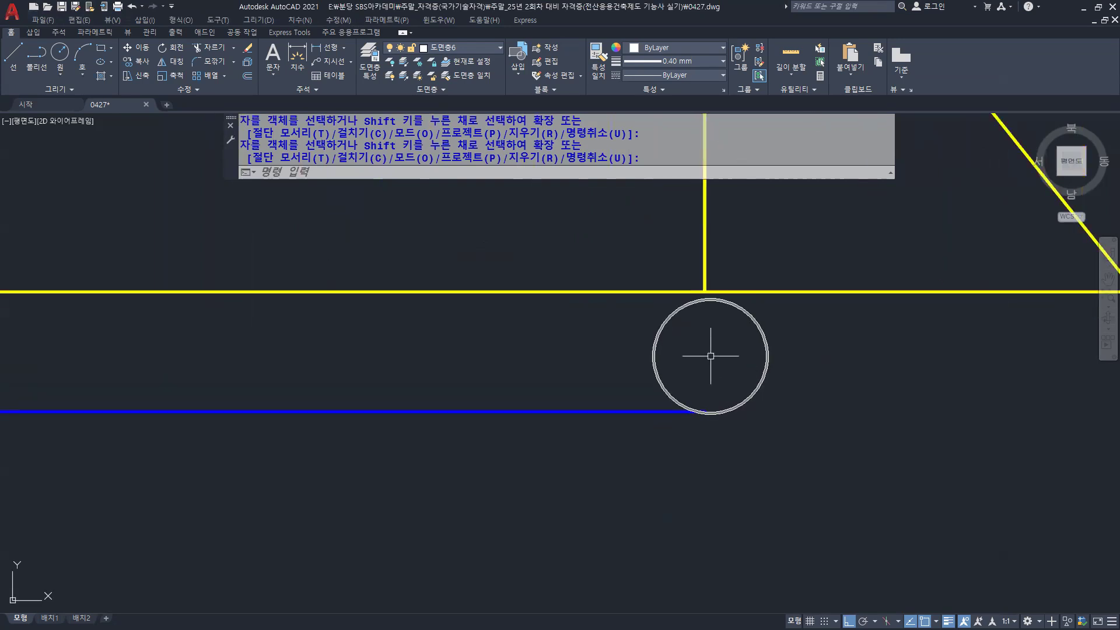
pyautogui.write('l')
pyautogui.press('Return')
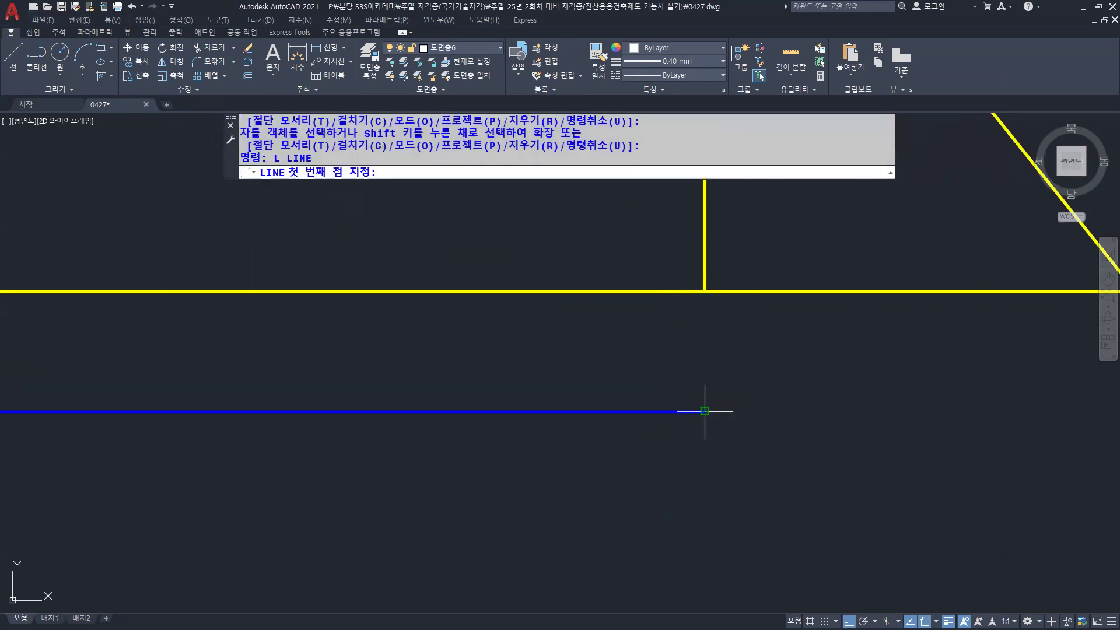
pyautogui.click(705, 411)
pyautogui.click(705, 292)
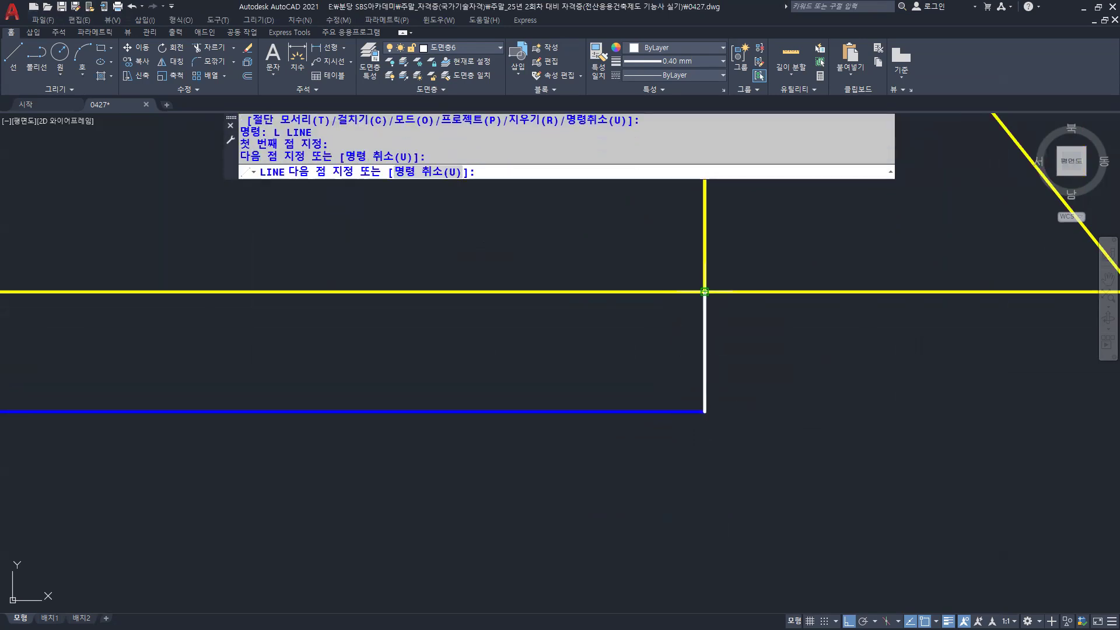
pyautogui.press('Return')
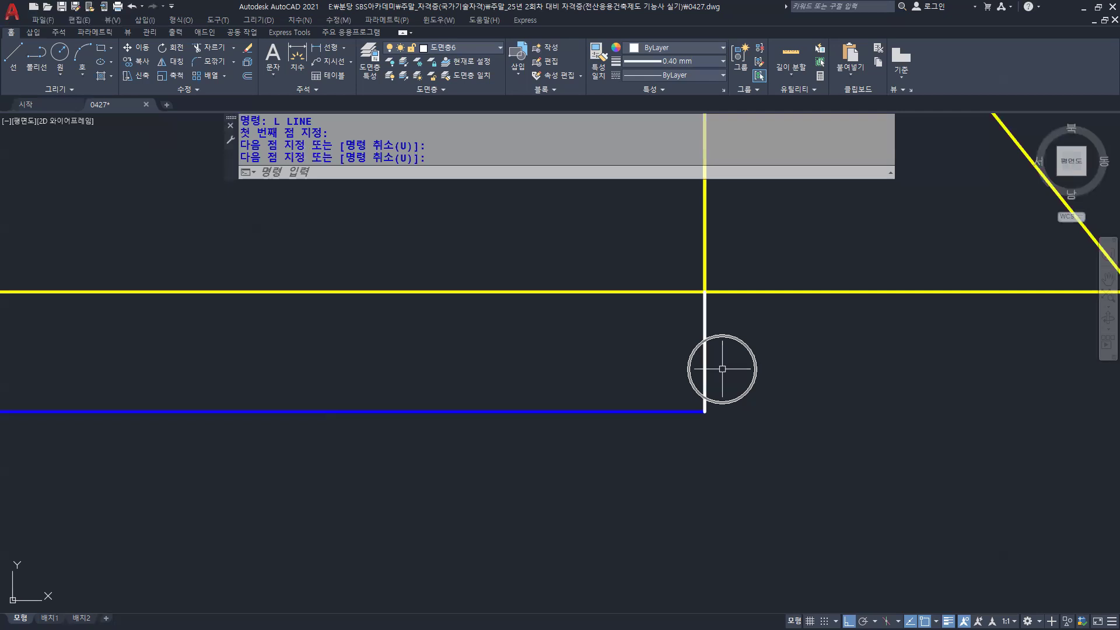
# Match the two drip groove sides and the inner end line to the properties of the blue finish line
pyautogui.scroll(-5, 723, 368)
pyautogui.moveTo(654, 392)
pyautogui.mouseDown(button='middle')
pyautogui.moveTo(735, 321)
pyautogui.moveTo(786, 344)
pyautogui.mouseUp(button='middle')
pyautogui.scroll(2, 735, 321)
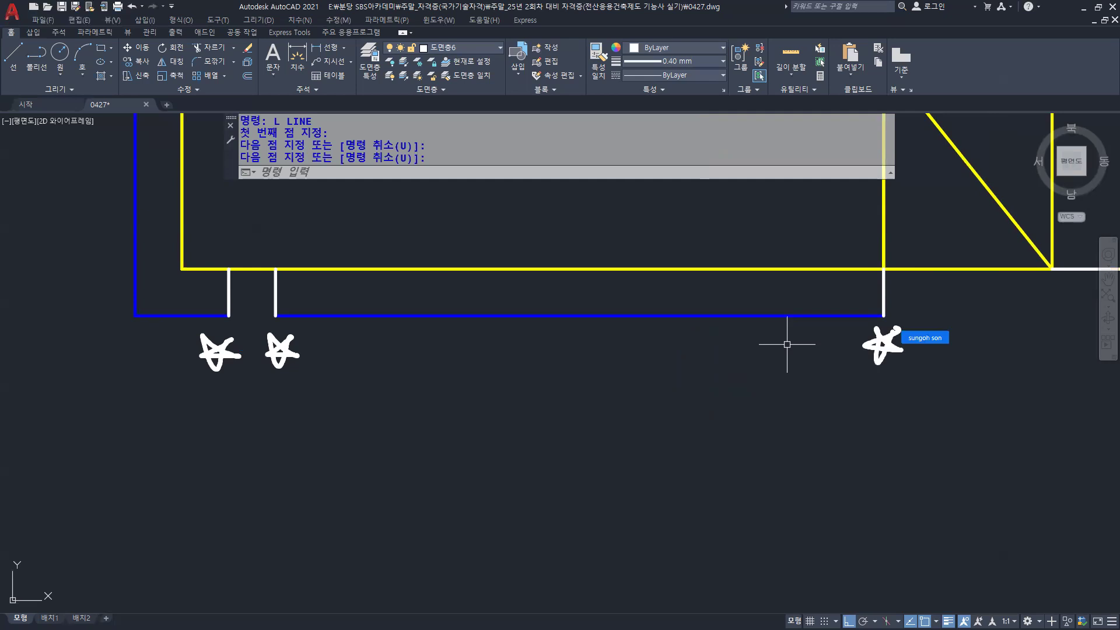
pyautogui.press('Escape')
pyautogui.write('ma')
pyautogui.press('Return')
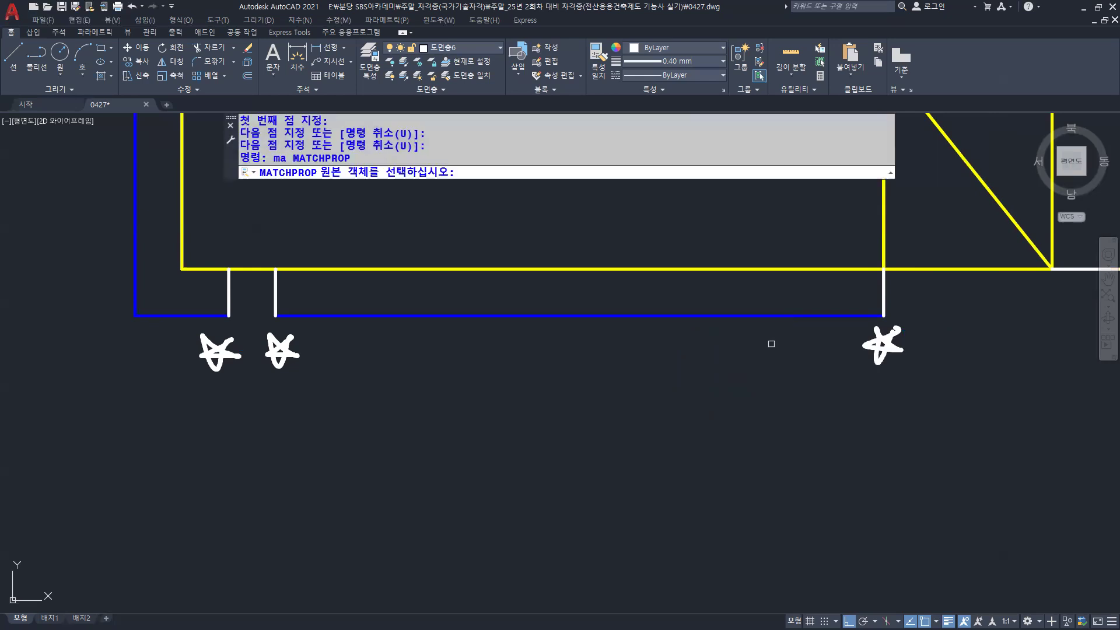
pyautogui.click(758, 315)
pyautogui.click(926, 295)
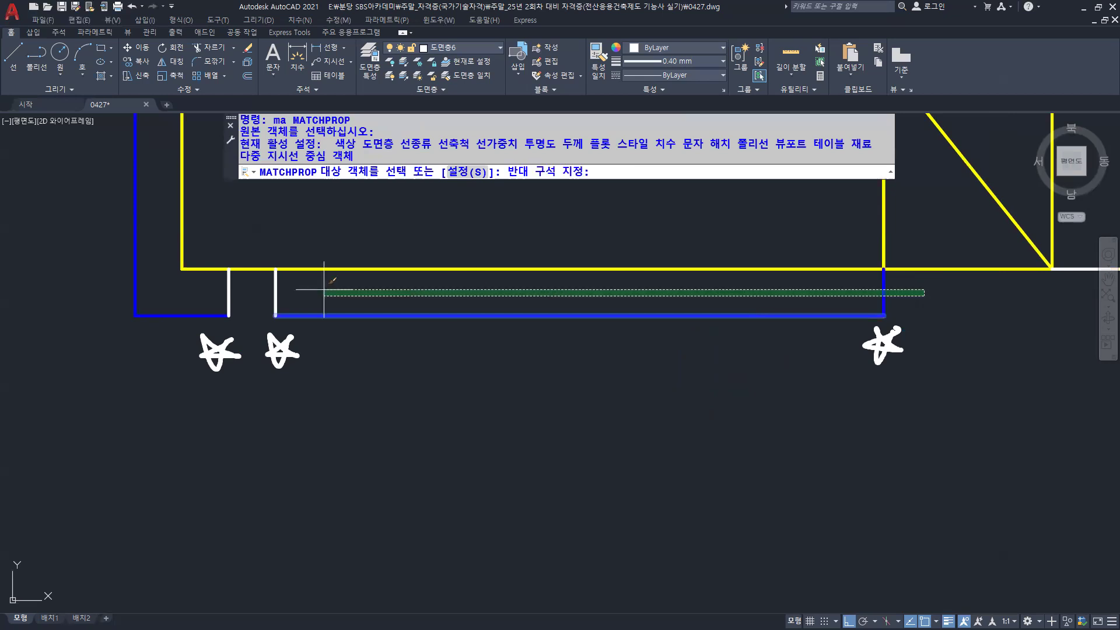
pyautogui.click(201, 295)
pyautogui.press('Return')
pyautogui.moveTo(1068, 173)
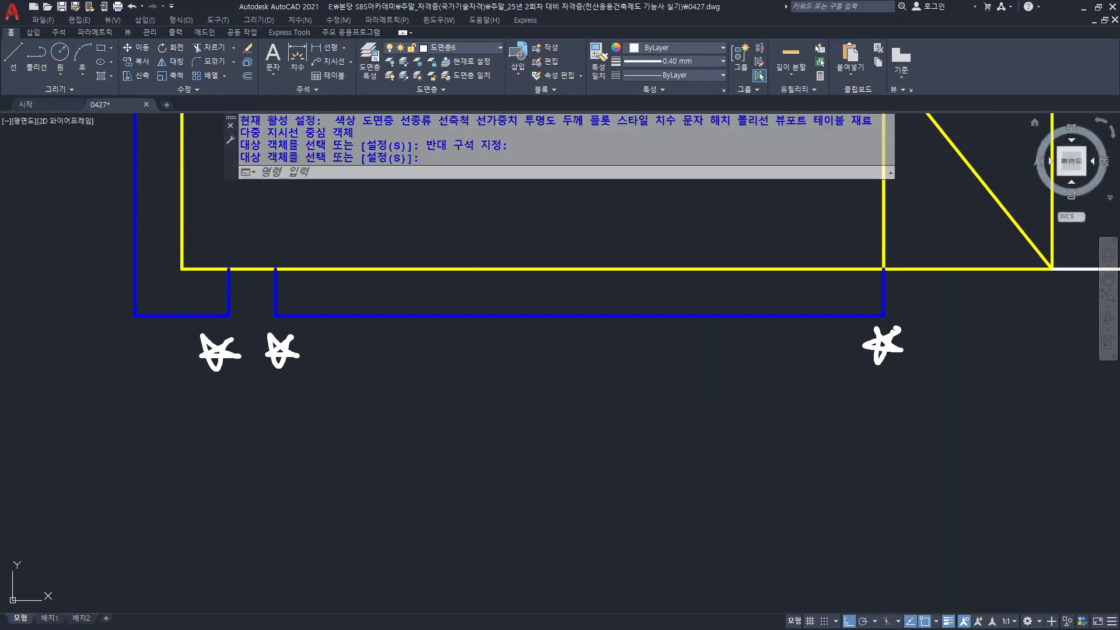
pyautogui.moveTo(893, 349)
pyautogui.mouseDown()
pyautogui.moveTo(434, 365)
pyautogui.moveTo(302, 364)
pyautogui.moveTo(286, 348)
pyautogui.mouseUp()
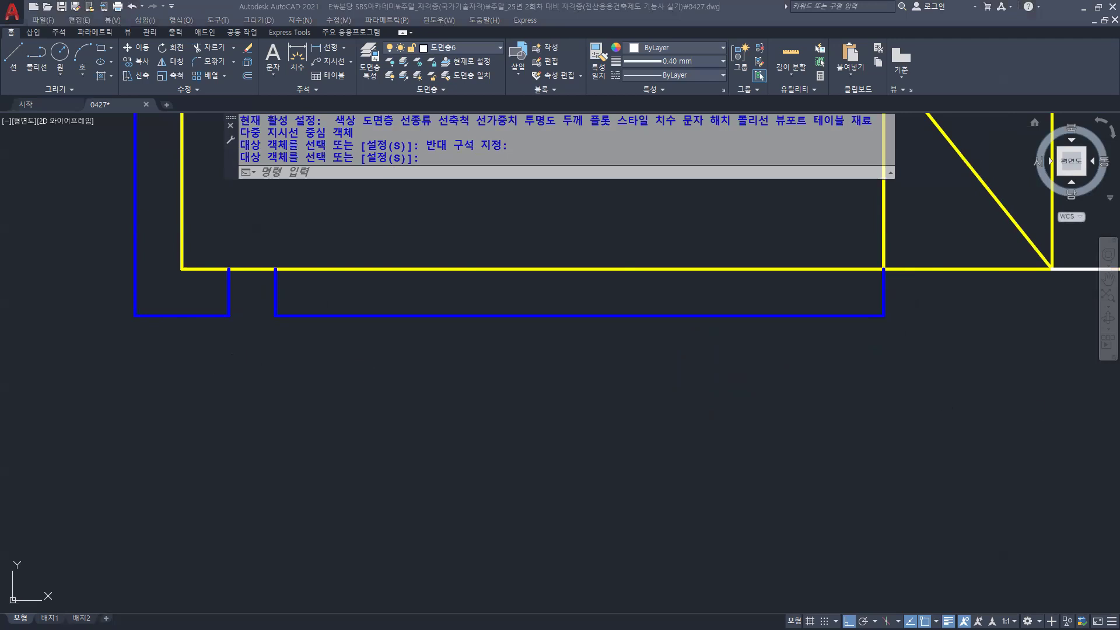
# Align the UCS to the sloped underside line of the roof slab using the Object option
pyautogui.scroll(-3, 730, 395)
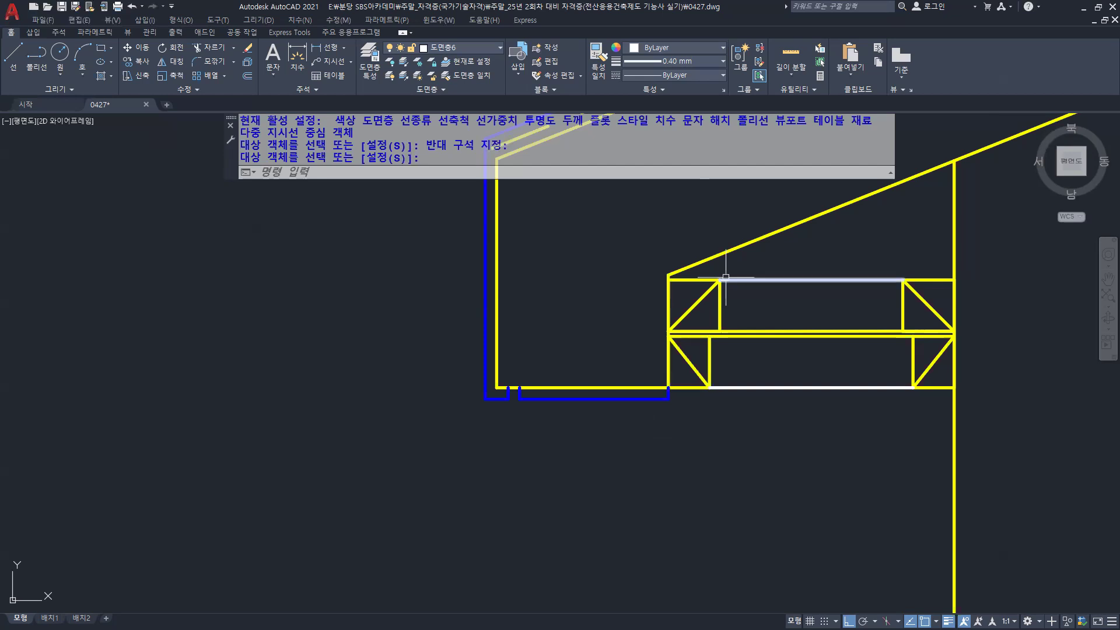
pyautogui.scroll(-7, 729, 259)
pyautogui.moveTo(858, 270)
pyautogui.mouseDown(button='middle')
pyautogui.moveTo(720, 400)
pyautogui.moveTo(607, 464)
pyautogui.mouseUp(button='middle')
pyautogui.moveTo(765, 397); pyautogui.dragTo(701, 396, button='middle')
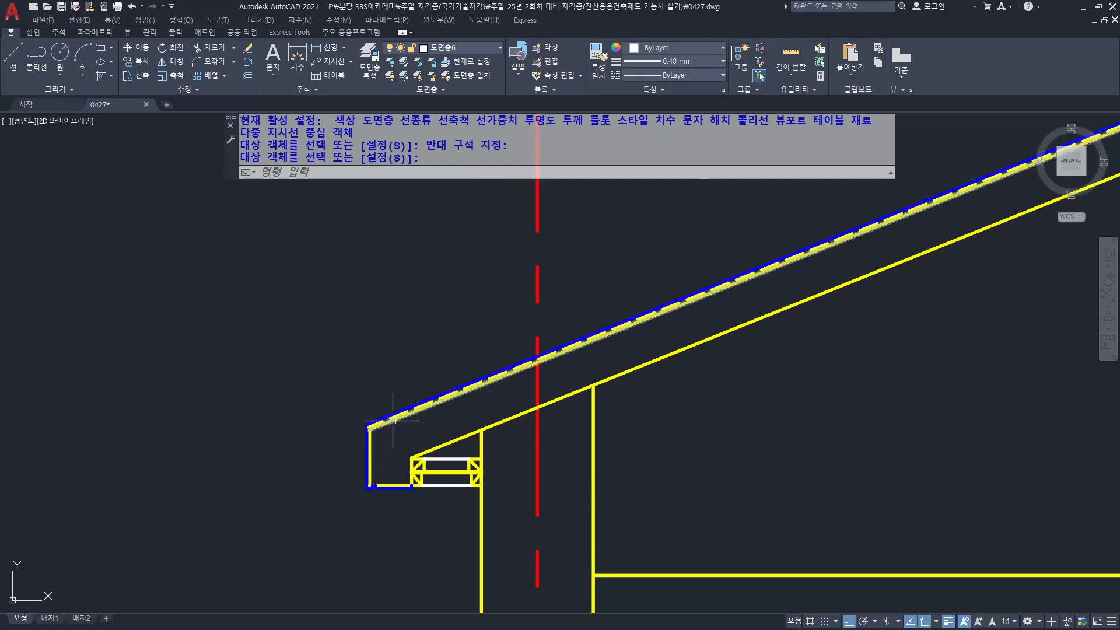
pyautogui.moveTo(480, 410); pyautogui.dragTo(522, 358, button='middle')
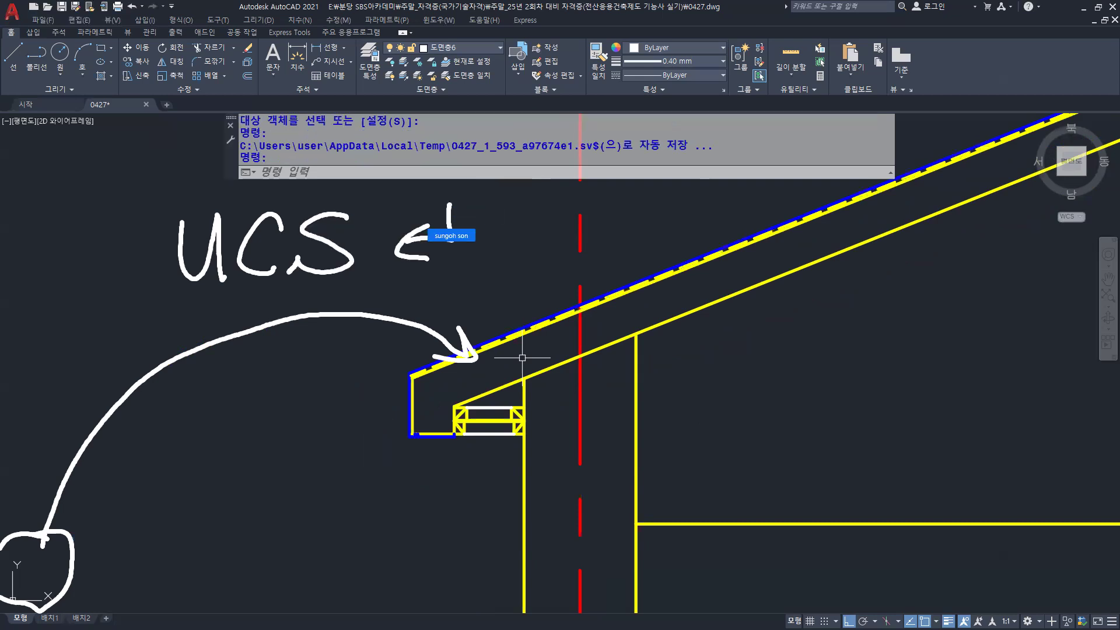
pyautogui.write('ucs')
pyautogui.press('Return')
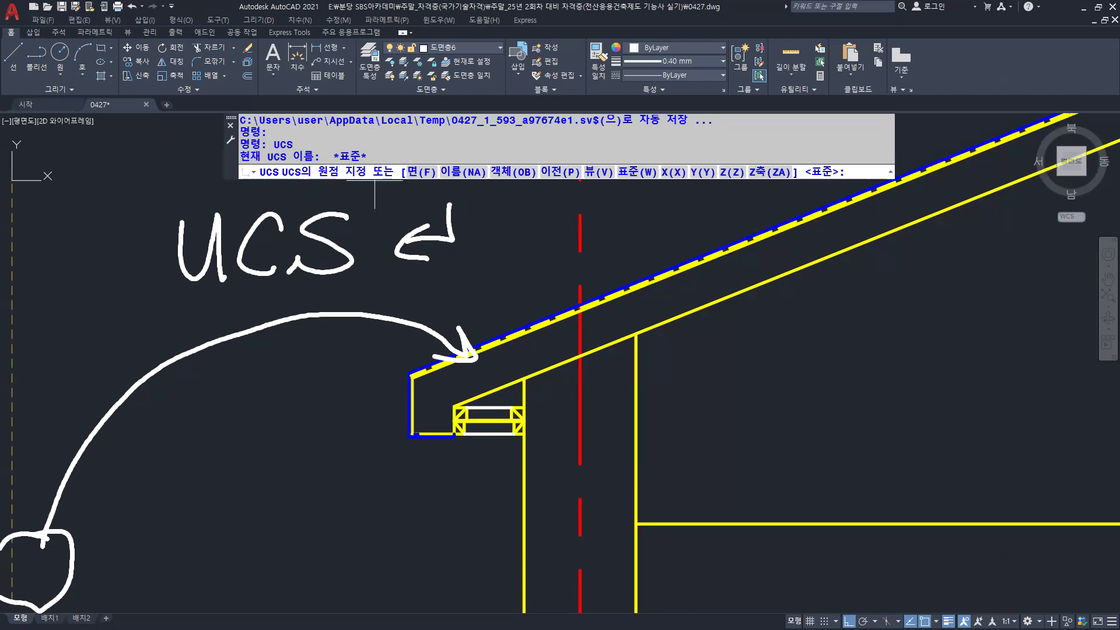
pyautogui.click(510, 172)
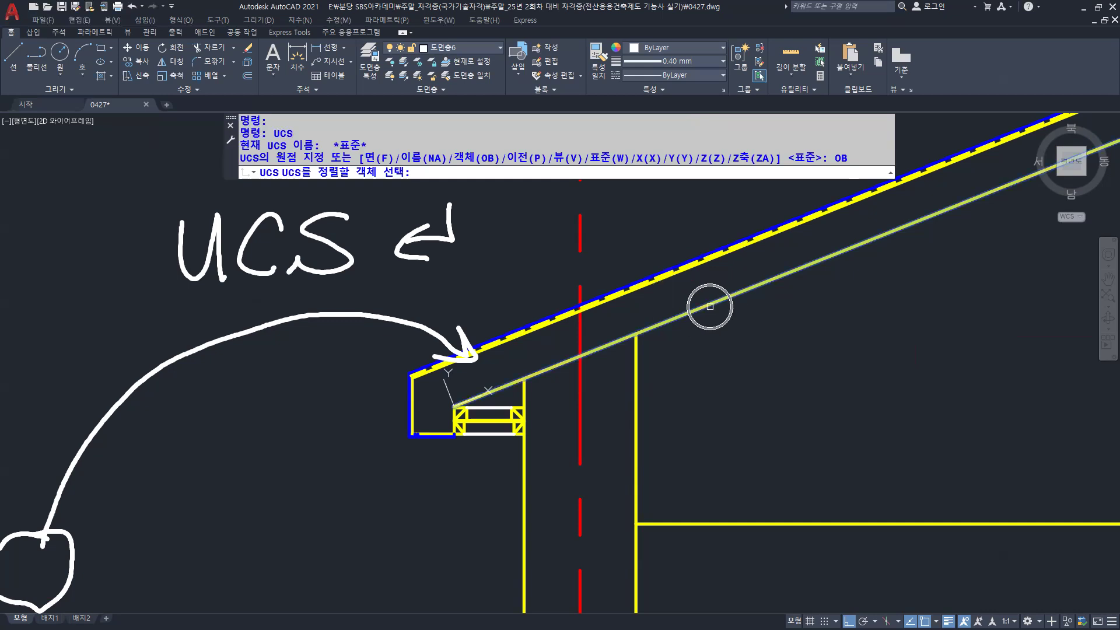
pyautogui.scroll(-3, 593, 352)
pyautogui.moveTo(593, 351); pyautogui.dragTo(396, 387, button='middle')
pyautogui.press('ctrl')
pyautogui.press('ctrl')
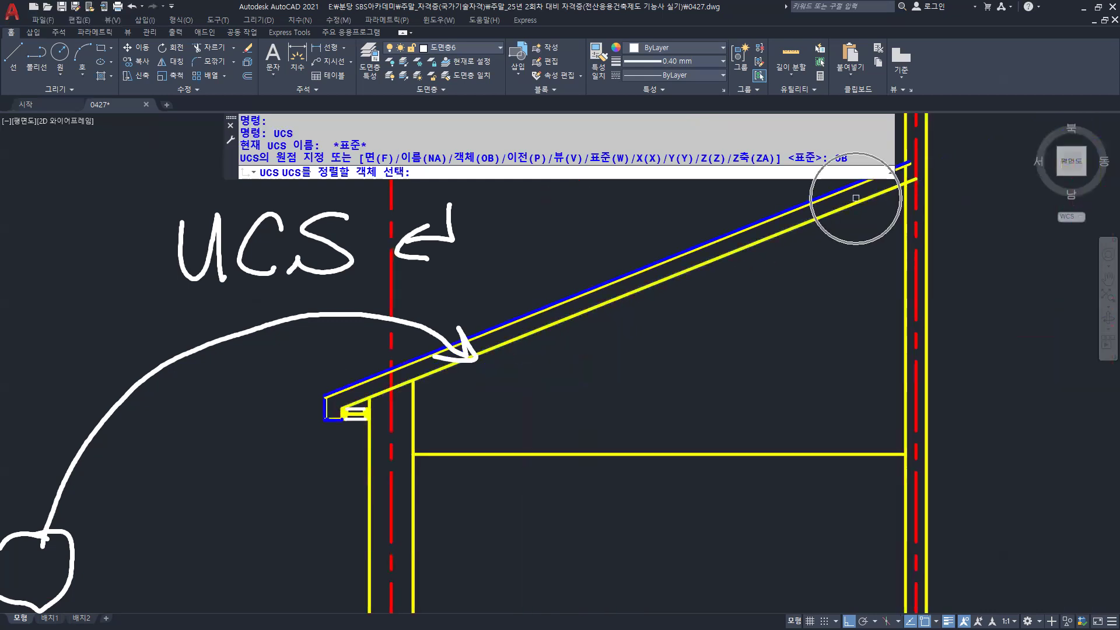
pyautogui.press('ctrl')
pyautogui.press('ctrl')
pyautogui.press('ctrl')
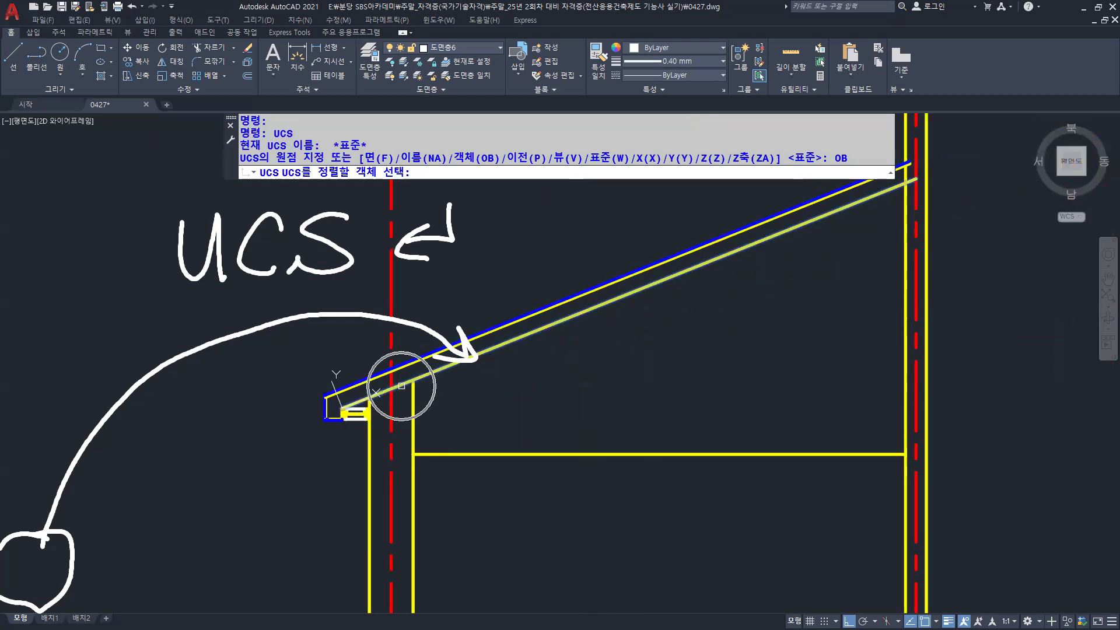
pyautogui.click(402, 385)
pyautogui.moveTo(475, 388); pyautogui.dragTo(708, 362, button='middle')
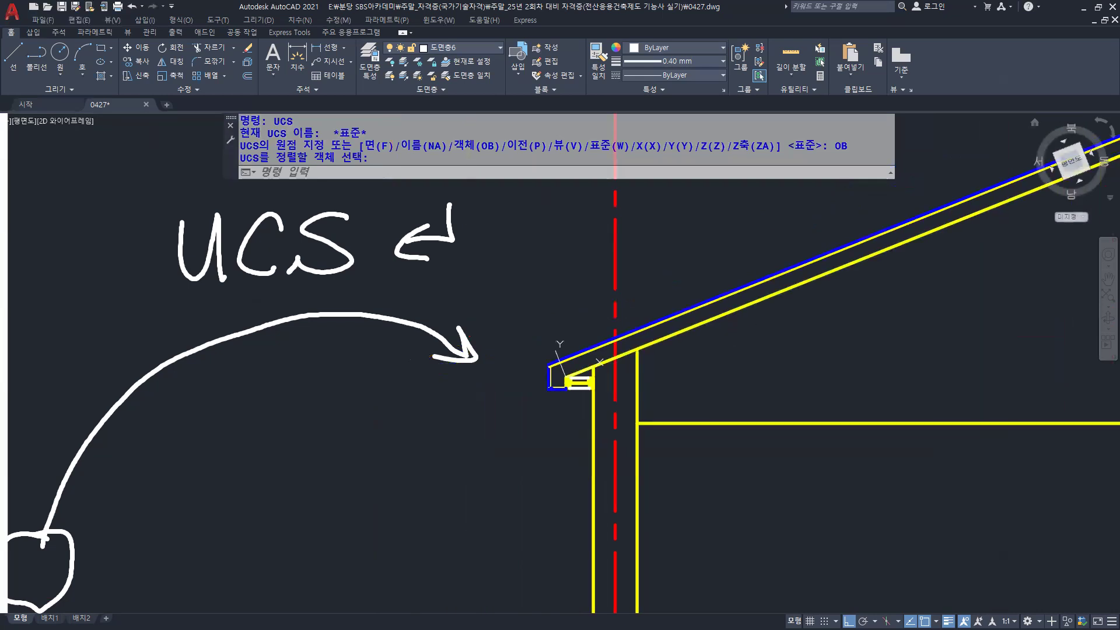
pyautogui.moveTo(461, 351)
pyautogui.mouseDown()
pyautogui.moveTo(204, 401)
pyautogui.moveTo(35, 536)
pyautogui.moveTo(92, 394)
pyautogui.moveTo(190, 258)
pyautogui.moveTo(432, 253)
pyautogui.mouseUp()
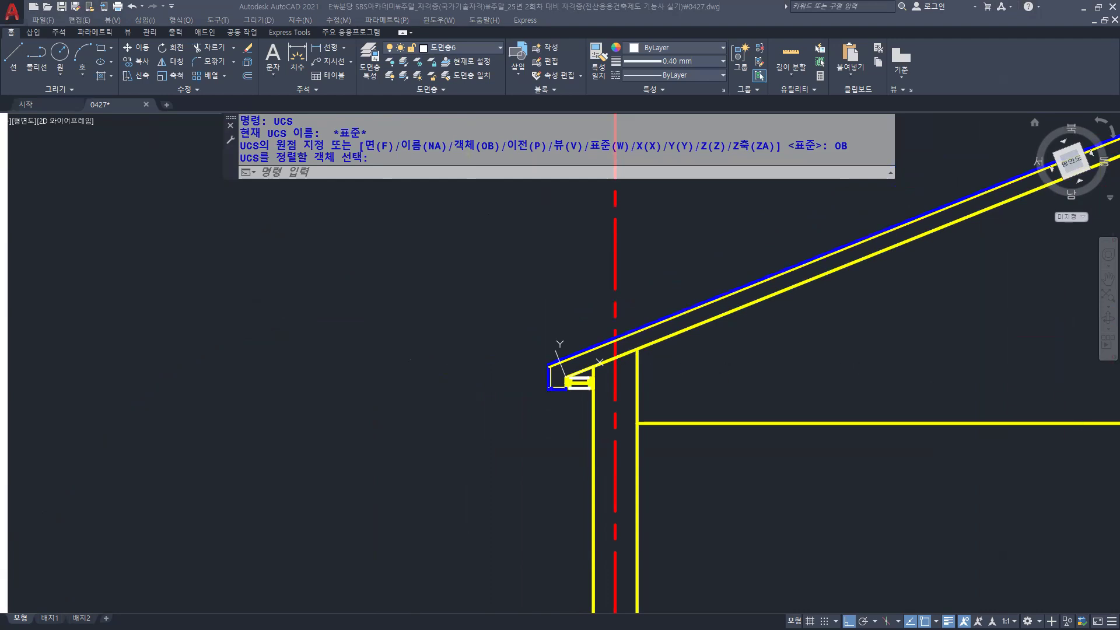
pyautogui.scroll(6, 637, 373)
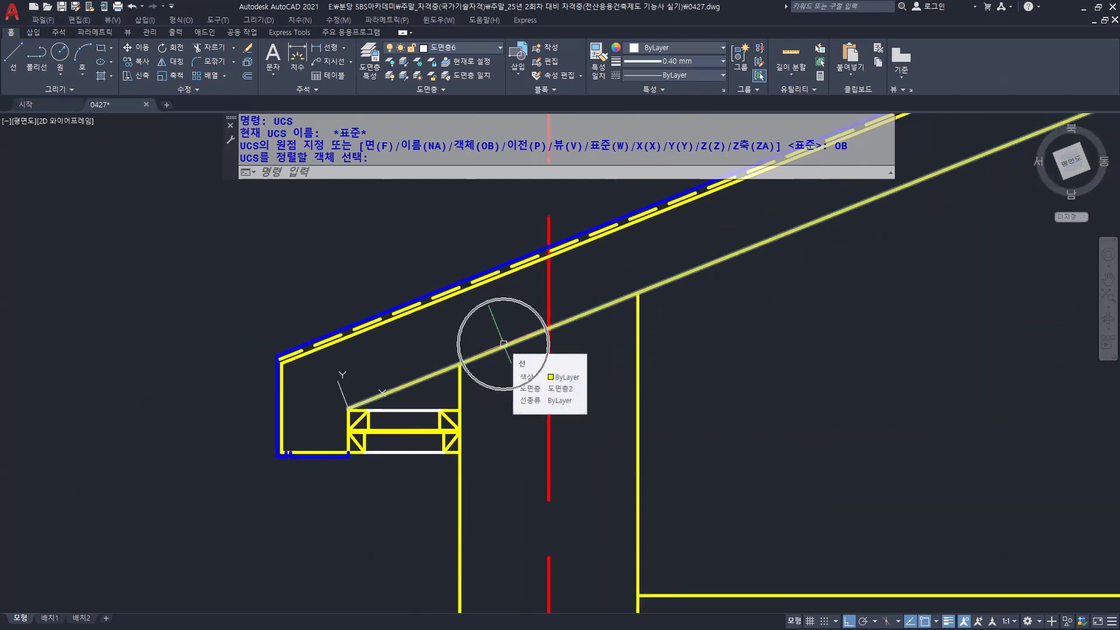
pyautogui.click(509, 345)
pyautogui.click(510, 345)
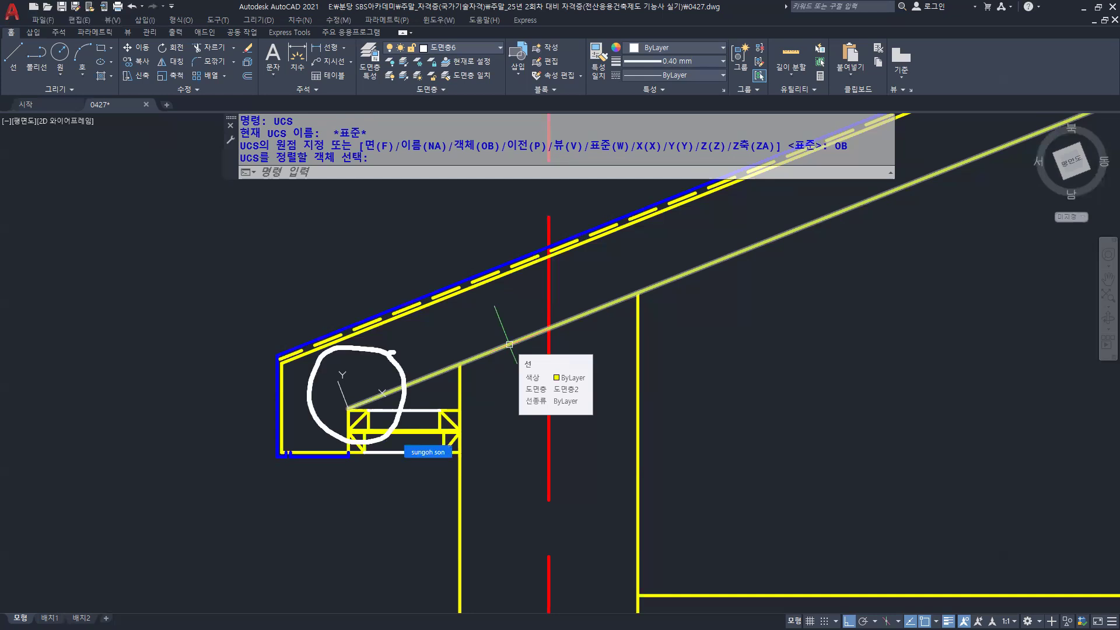
# Set the UCS icon properties to line width 3, size 95 and yellow for the model space icon
pyautogui.write('UCSICO')
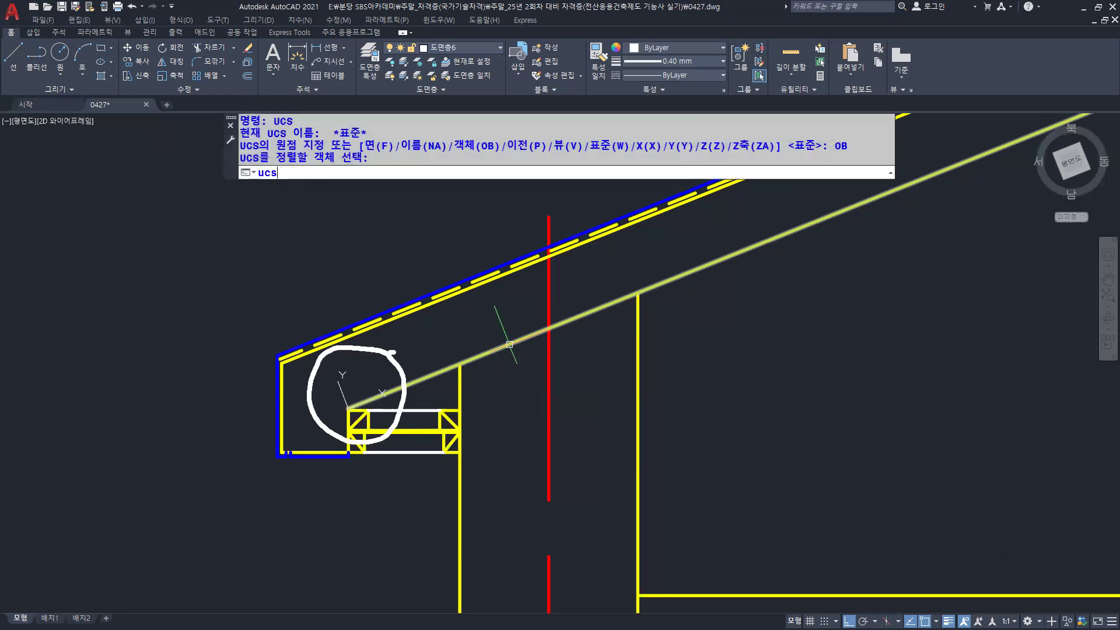
pyautogui.write('N')
pyautogui.press('Return')
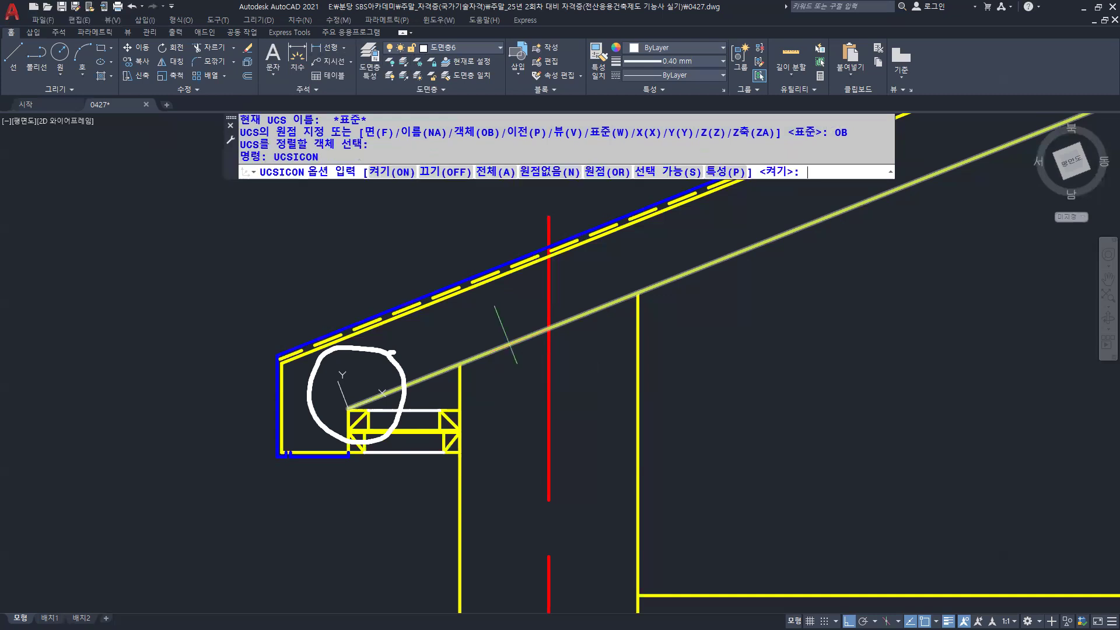
pyautogui.click(726, 171)
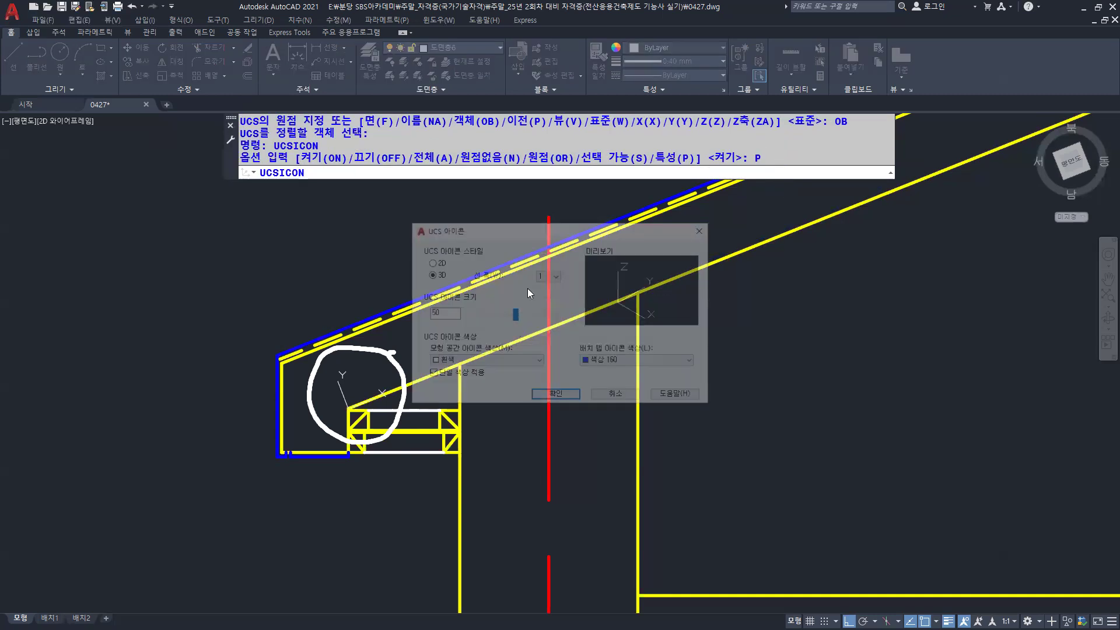
pyautogui.click(555, 275)
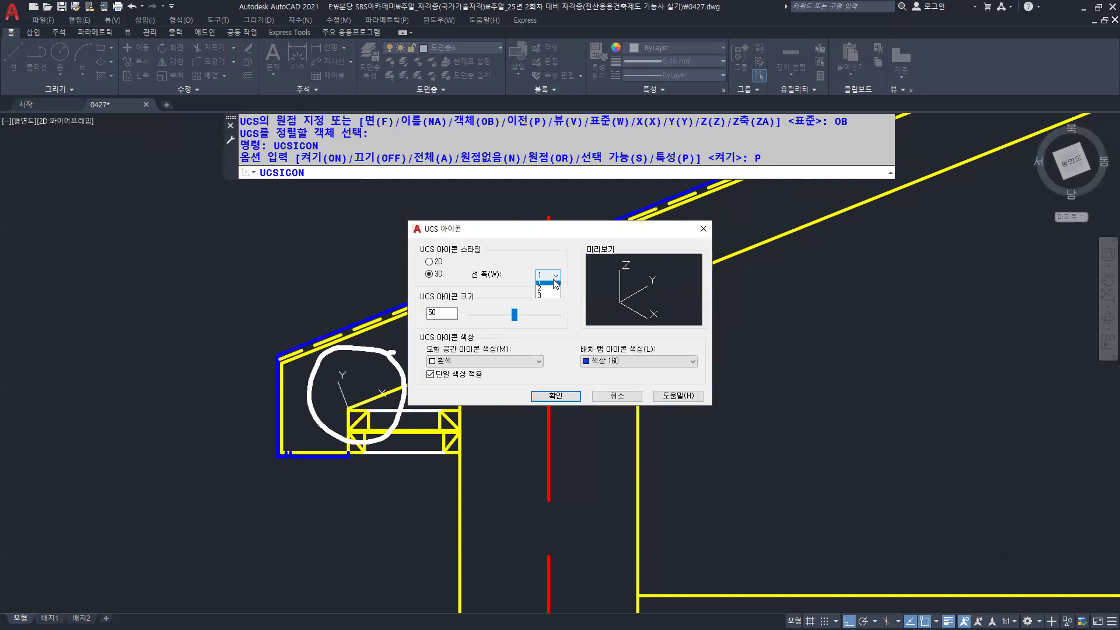
pyautogui.click(543, 304)
pyautogui.moveTo(514, 317); pyautogui.dragTo(573, 324)
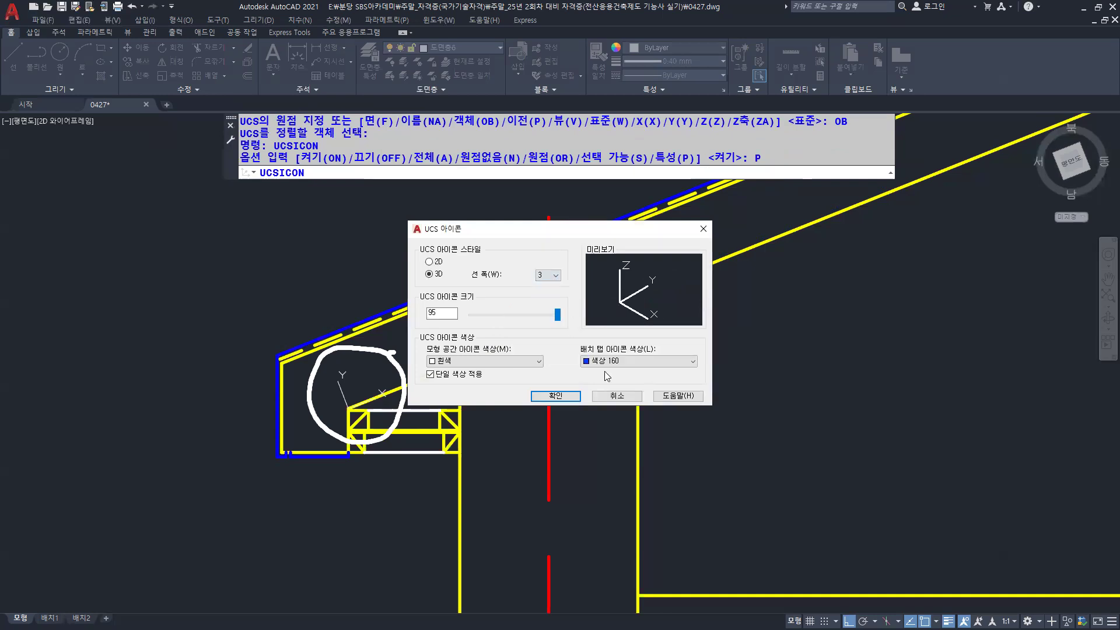
pyautogui.click(518, 361)
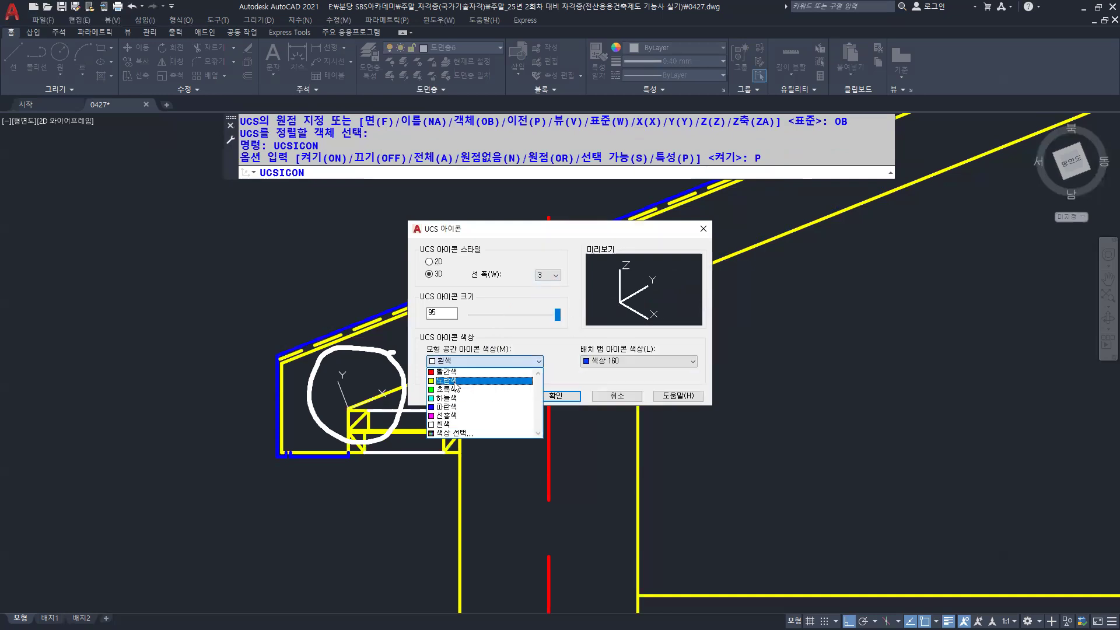
pyautogui.click(461, 387)
pyautogui.click(555, 396)
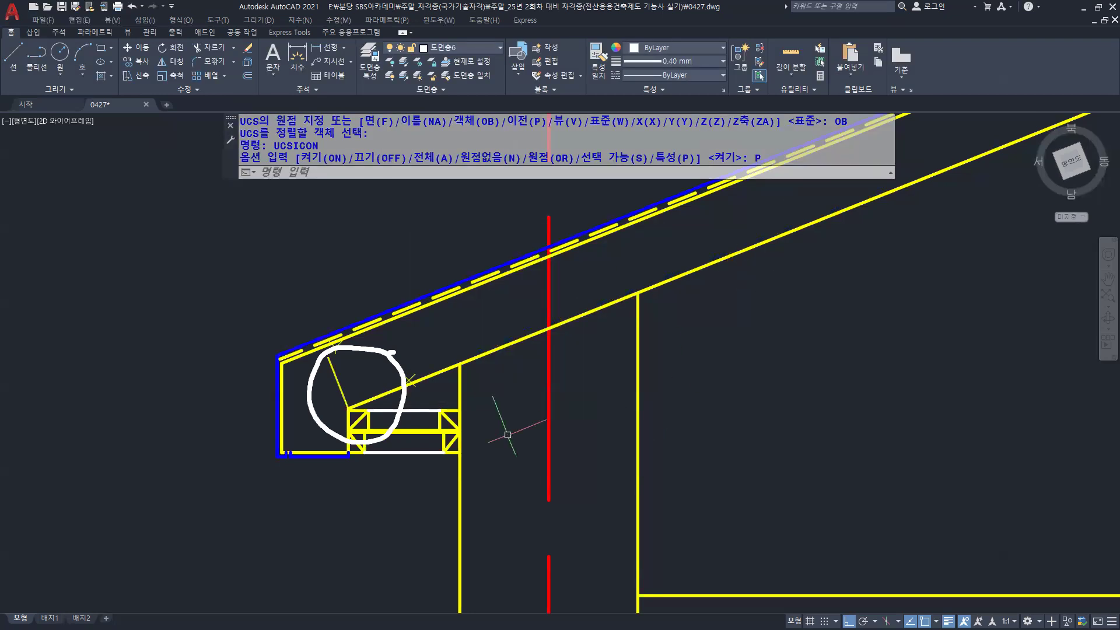
# Examine the UCS icon's origin and X and Y directions at the lower end of the sloped roof slab underside
pyautogui.scroll(2, 374, 405)
pyautogui.scroll(4, 374, 405)
pyautogui.moveTo(374, 405)
pyautogui.mouseDown(button='middle')
pyautogui.moveTo(621, 296)
pyautogui.moveTo(648, 302)
pyautogui.mouseUp(button='middle')
pyautogui.press('ctrl')
pyautogui.press('ctrl')
pyautogui.press('ctrl')
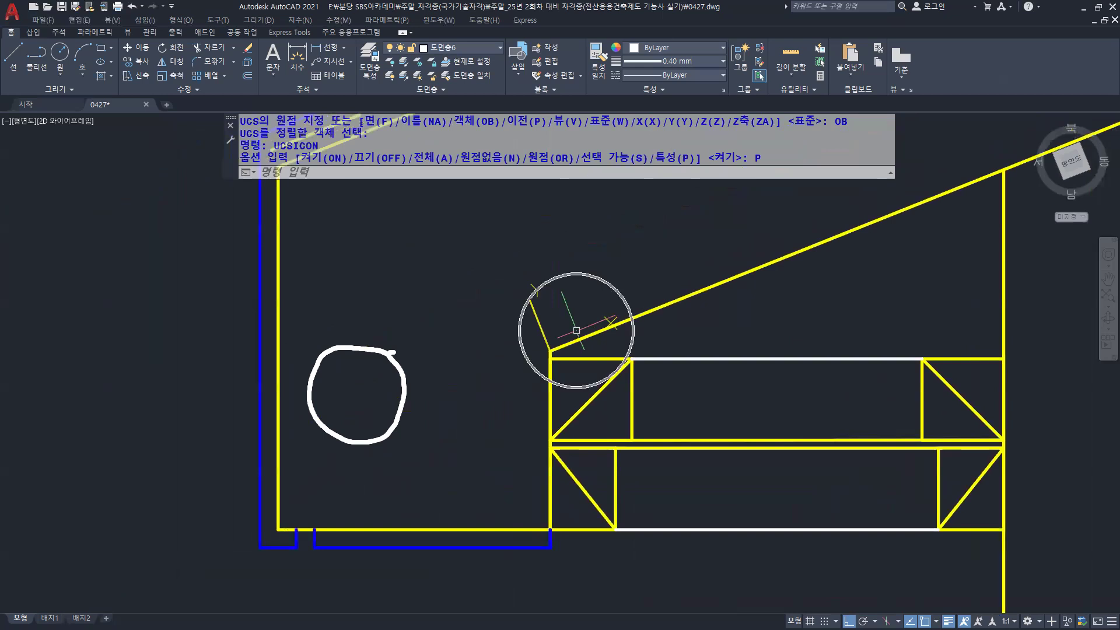
pyautogui.press('ctrl')
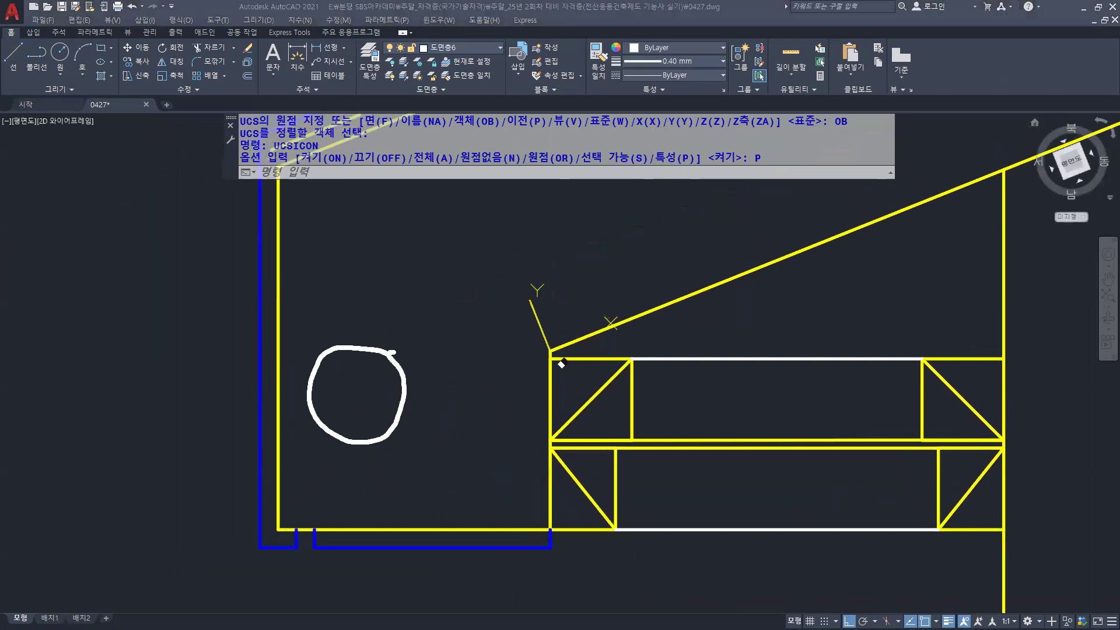
pyautogui.moveTo(397, 359); pyautogui.dragTo(381, 344)
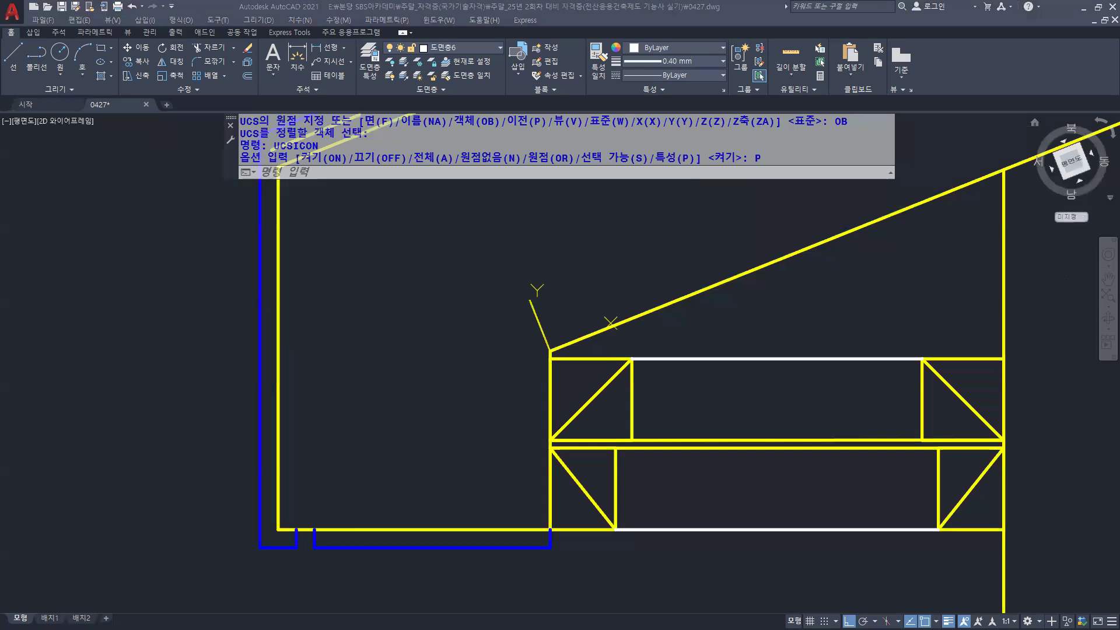
pyautogui.scroll(-6, 563, 455)
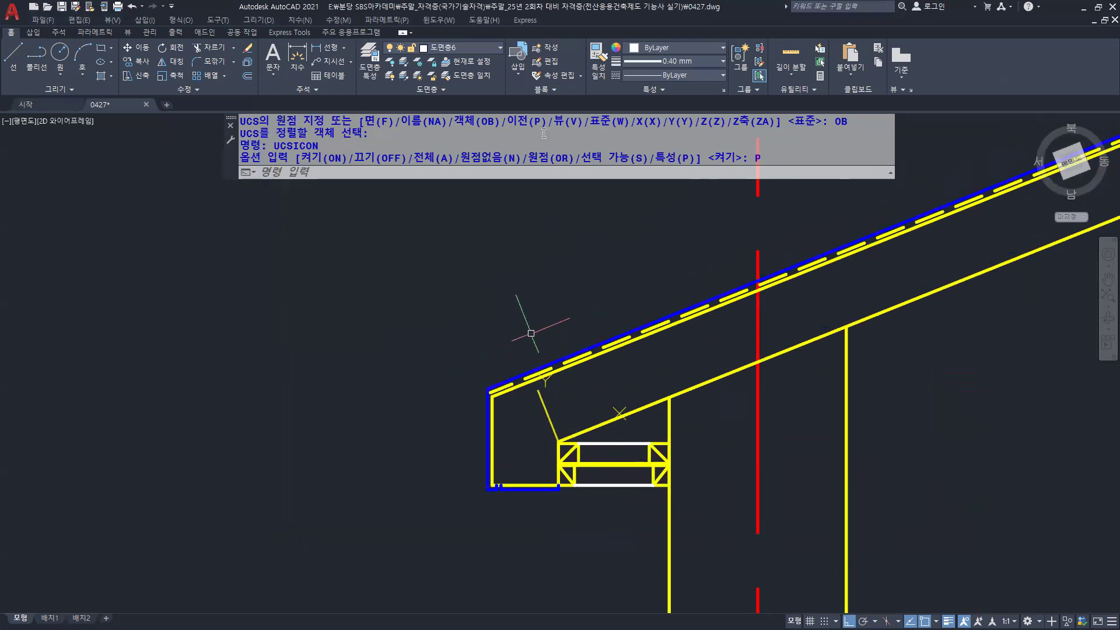
# Make layer 도면층2 the current layer
pyautogui.click(488, 51)
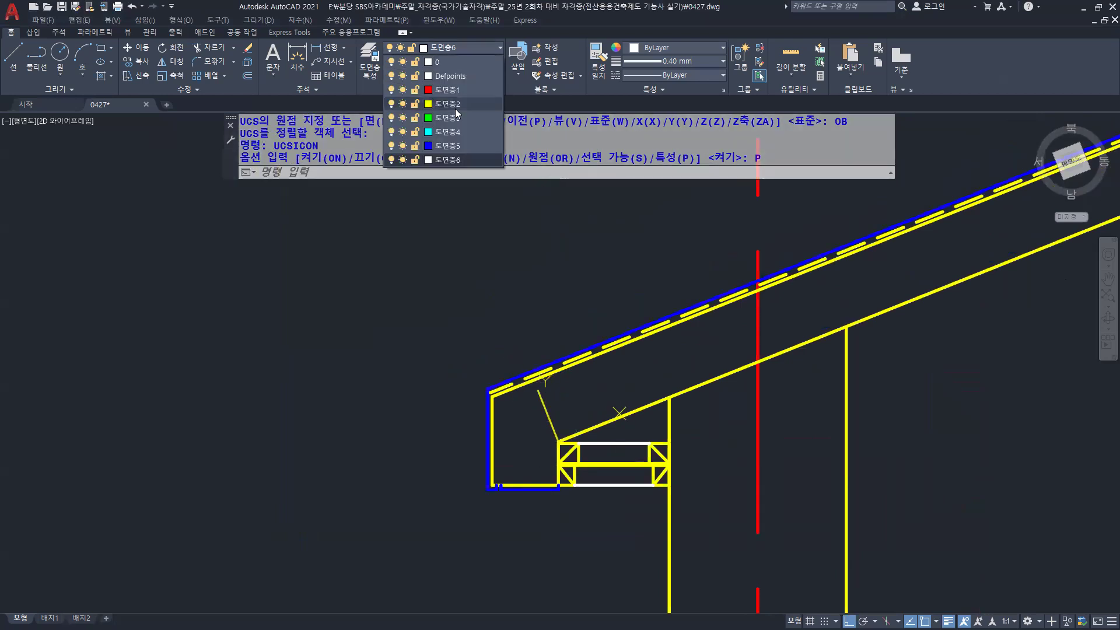
pyautogui.click(456, 114)
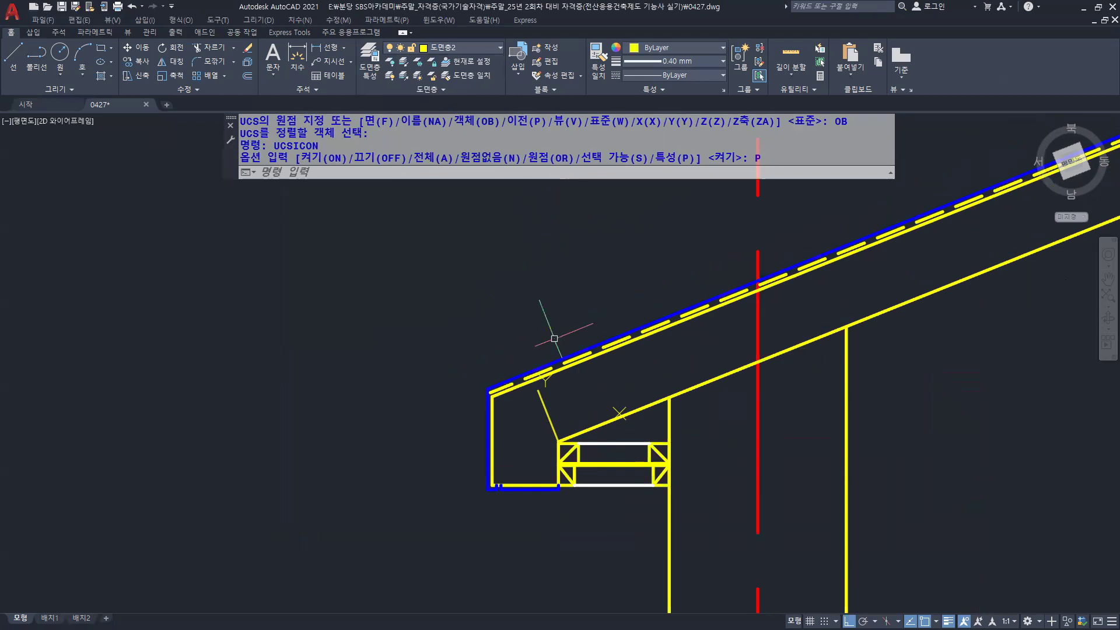
pyautogui.scroll(2, 477, 397)
pyautogui.scroll(4, 525, 356)
pyautogui.click(545, 376)
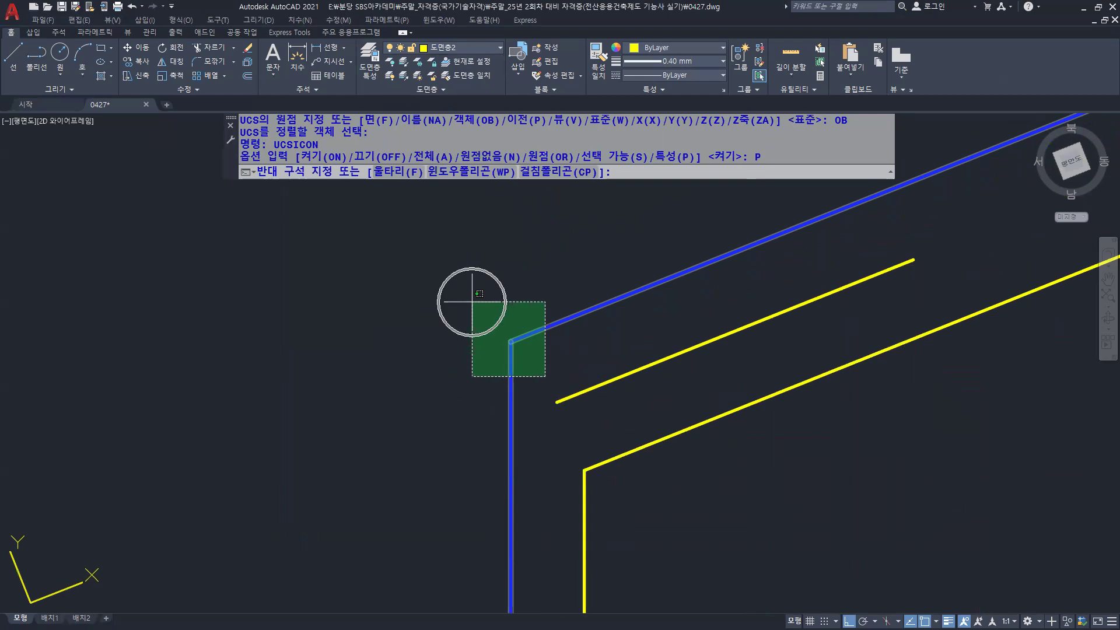
pyautogui.click(472, 302)
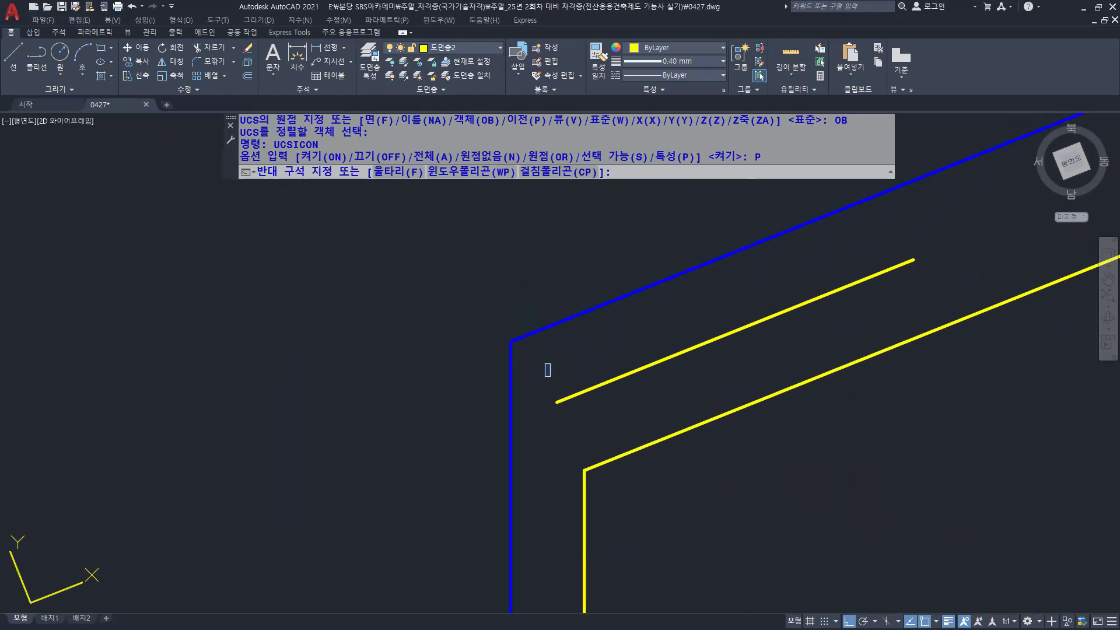
# Draw a 150 line perpendicular to the roof slope, upward from the blue finish line's upper outer corner at the eave
pyautogui.write('l')
pyautogui.press('Return')
pyautogui.click(511, 341)
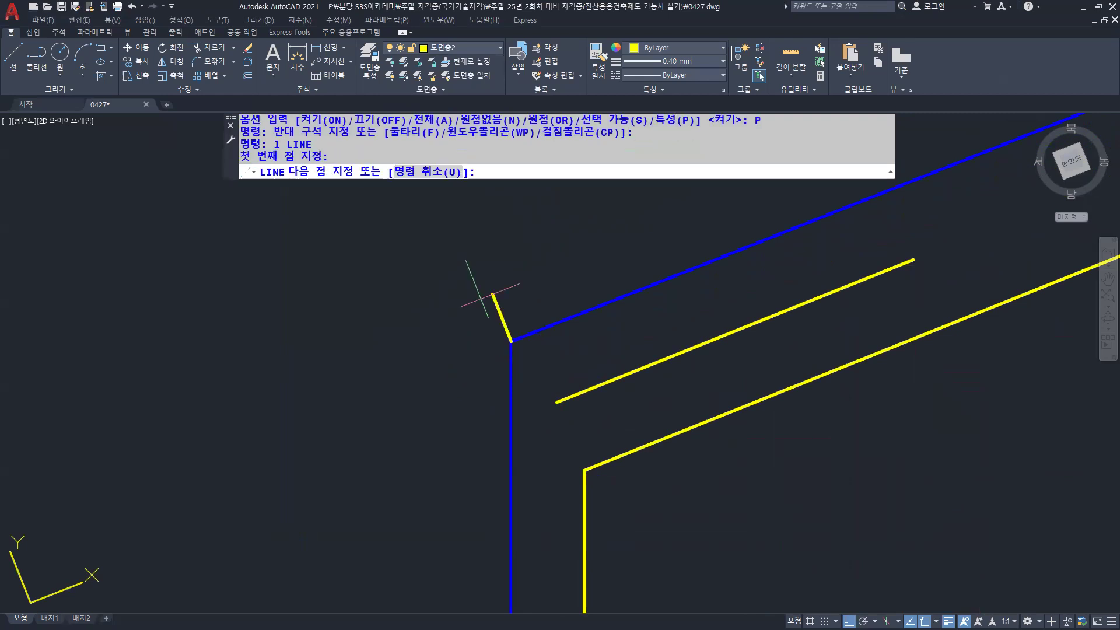
pyautogui.scroll(-2, 412, 236)
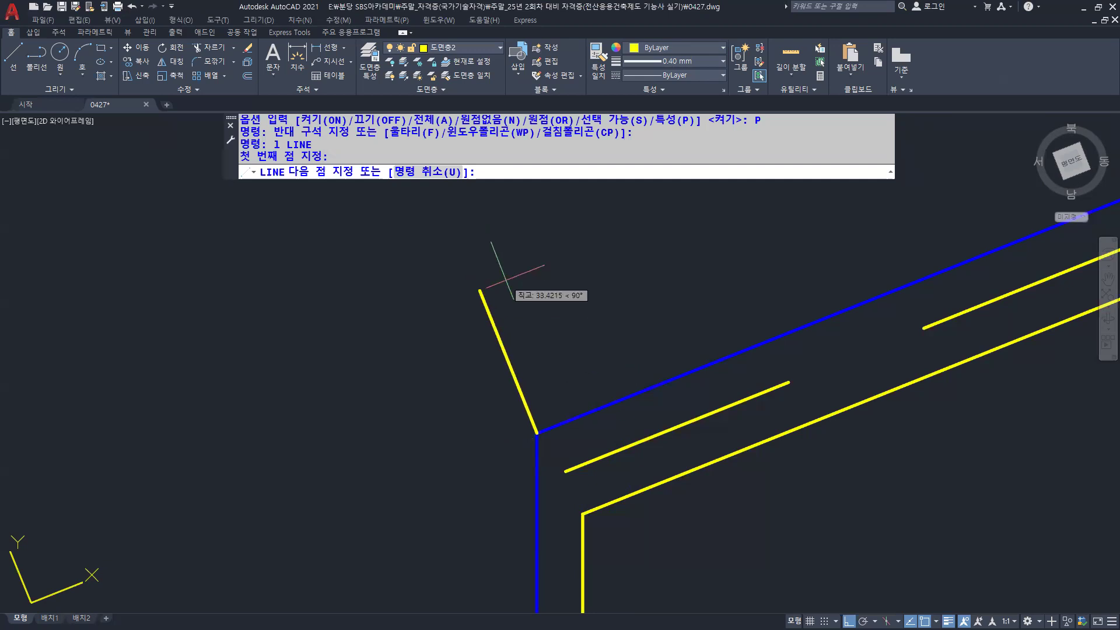
pyautogui.write('150')
pyautogui.press('Return')
pyautogui.press('Return')
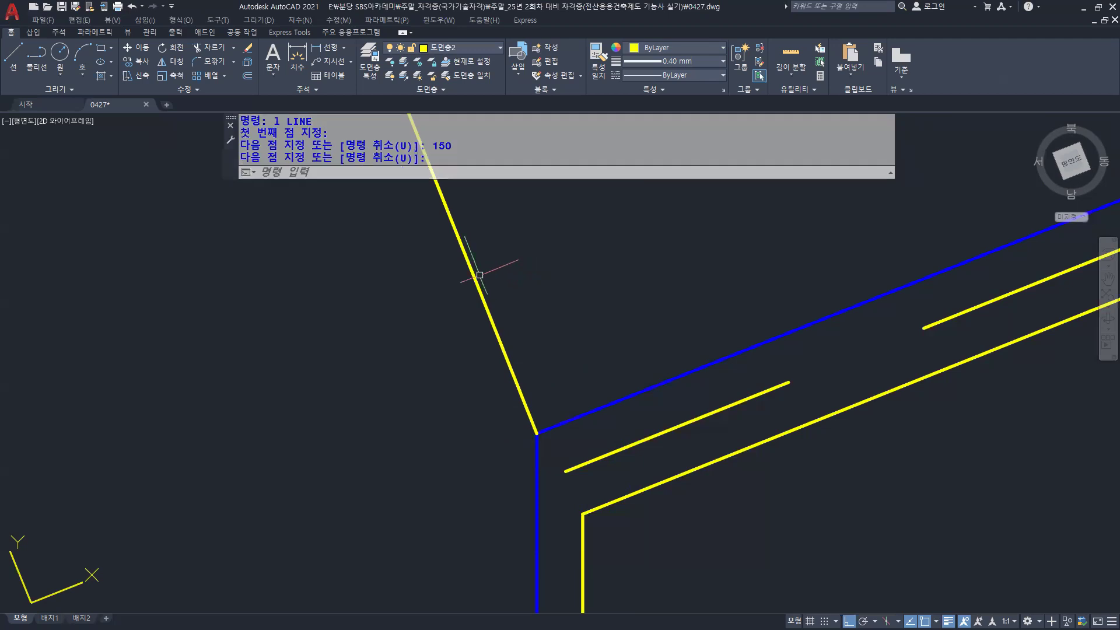
# Close the roof tile reference photo and offset the perpendicular line at the eave corner by 300 up the roof slope
pyautogui.scroll(-6, 661, 318)
pyautogui.moveTo(644, 300); pyautogui.dragTo(494, 350, button='middle')
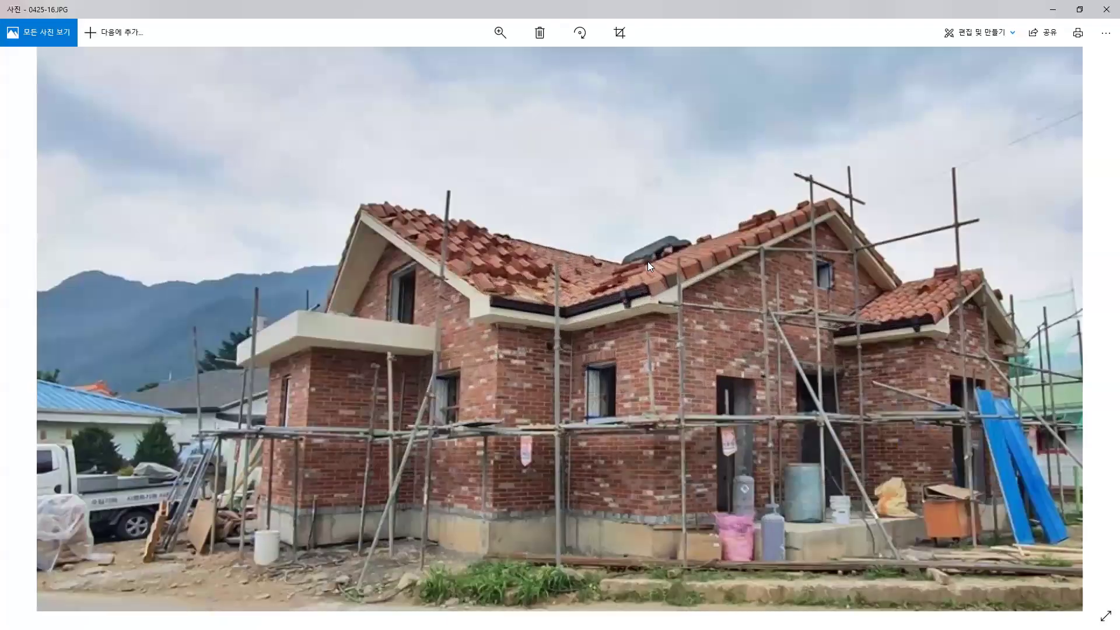
pyautogui.scroll(3, 651, 260)
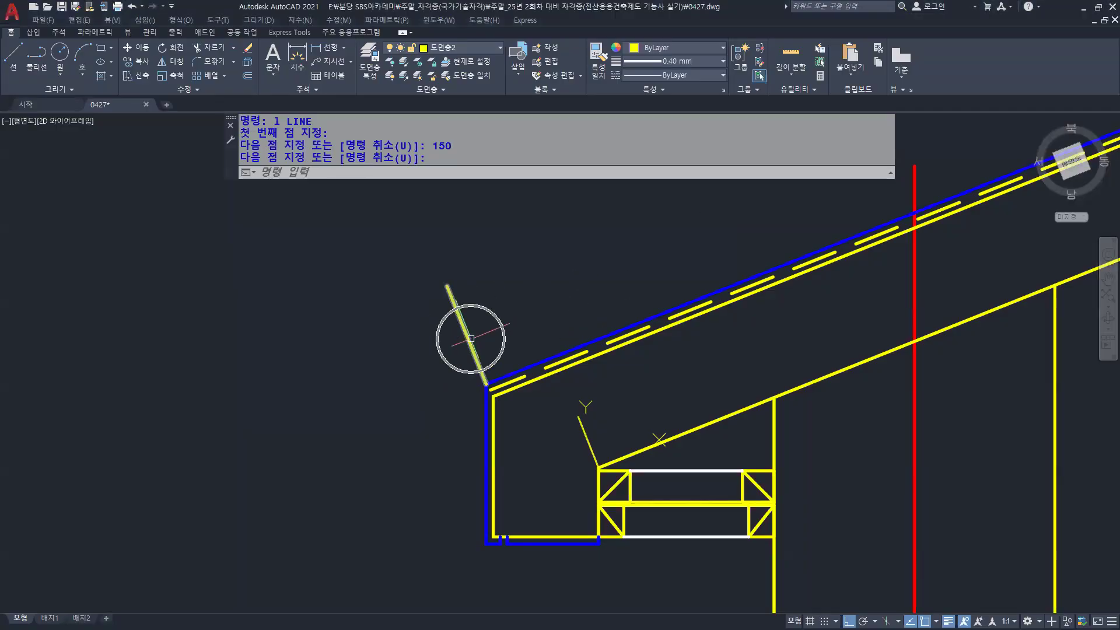
pyautogui.write('o')
pyautogui.press('Return')
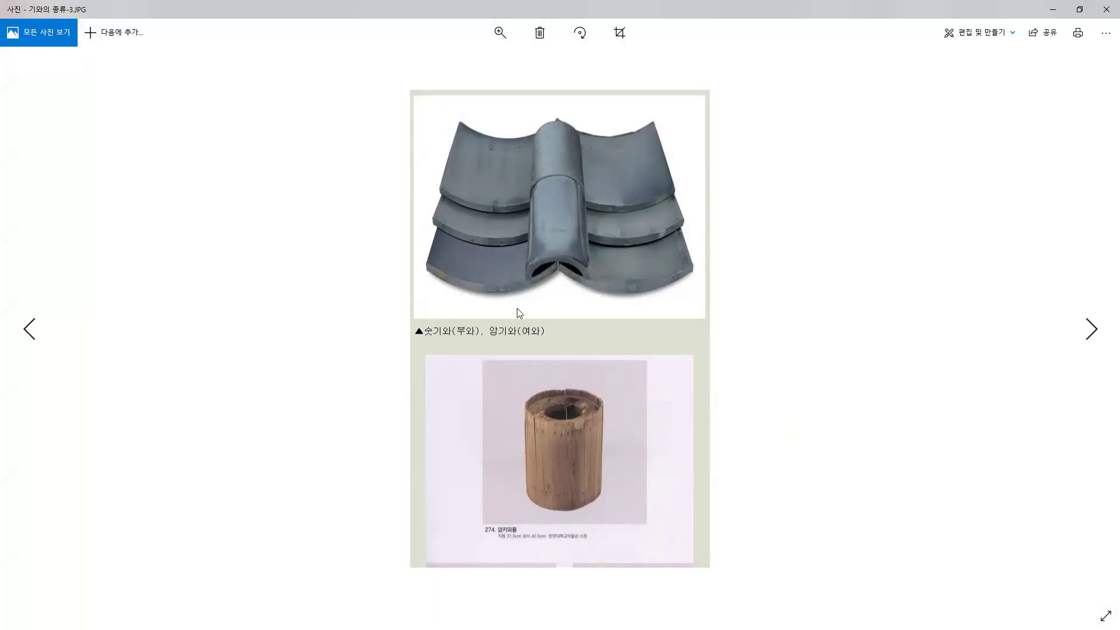
pyautogui.scroll(1, 678, 100)
pyautogui.scroll(3, 679, 98)
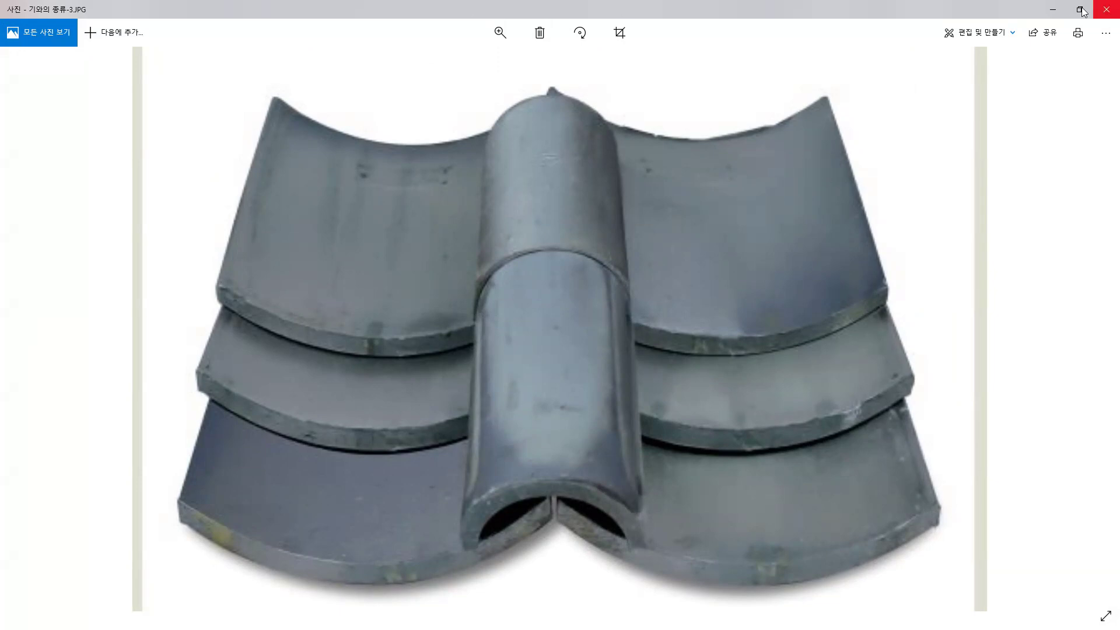
pyautogui.click(1107, 10)
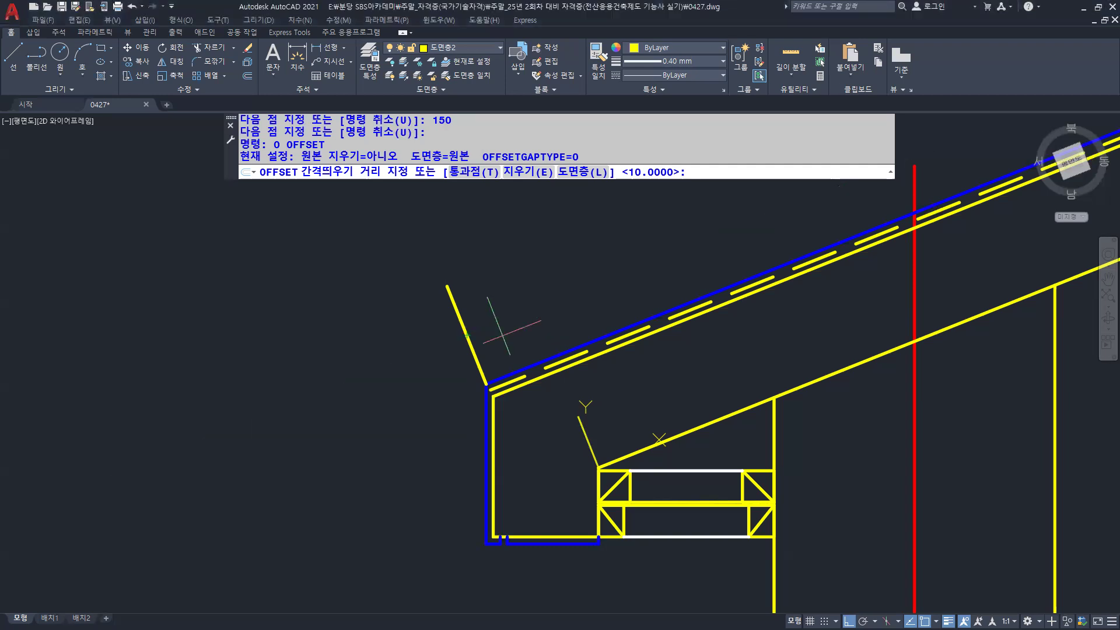
pyautogui.write('300')
pyautogui.press('Return')
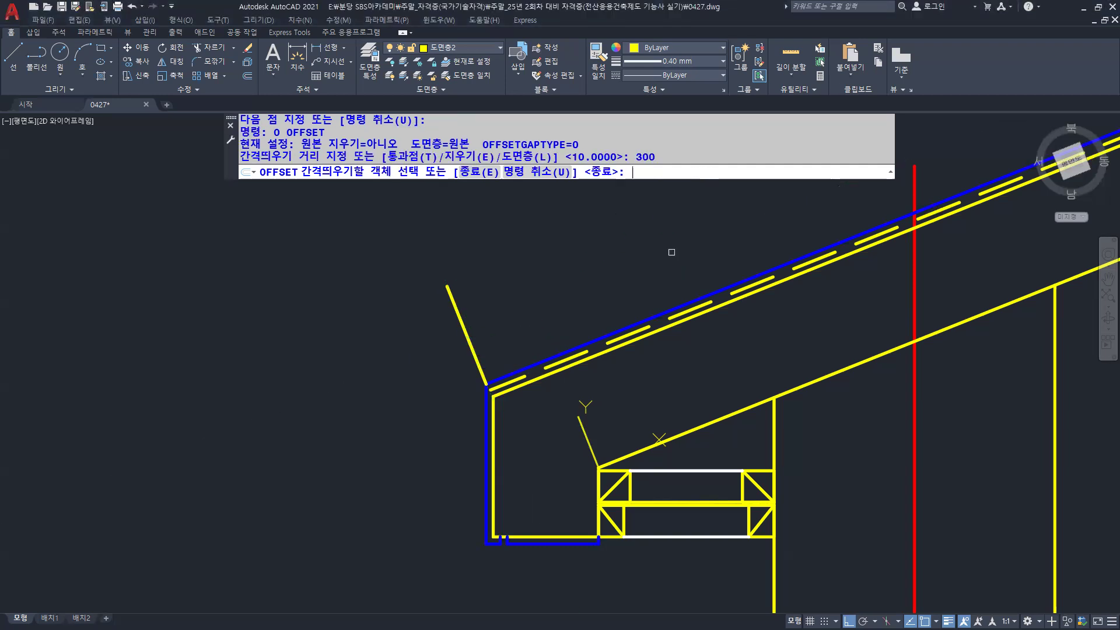
pyautogui.click(472, 340)
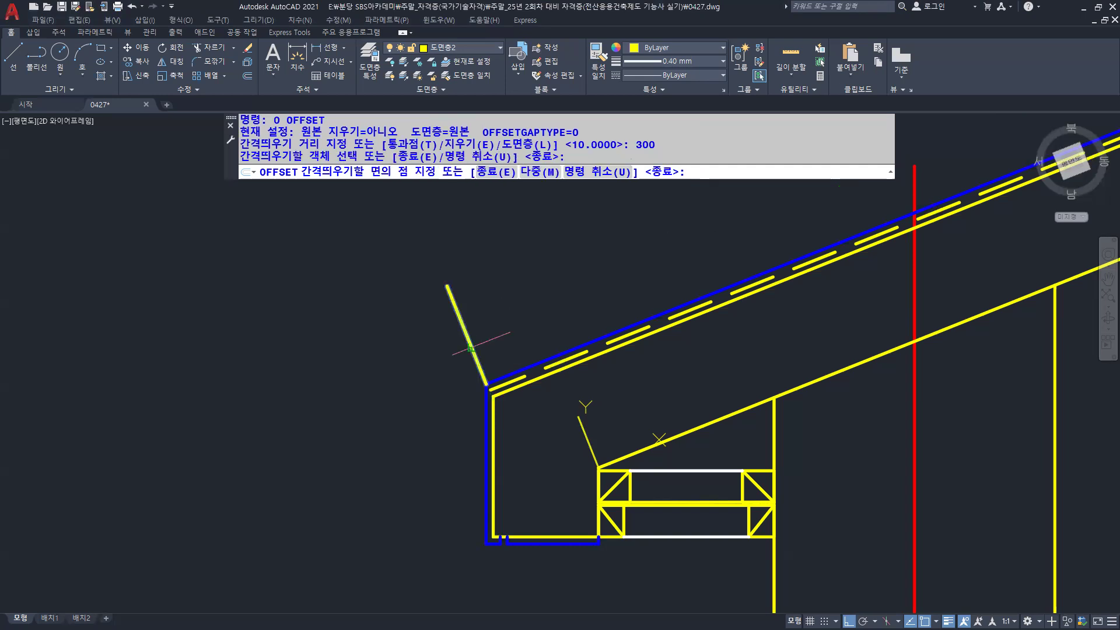
pyautogui.click(607, 261)
pyautogui.press('Return')
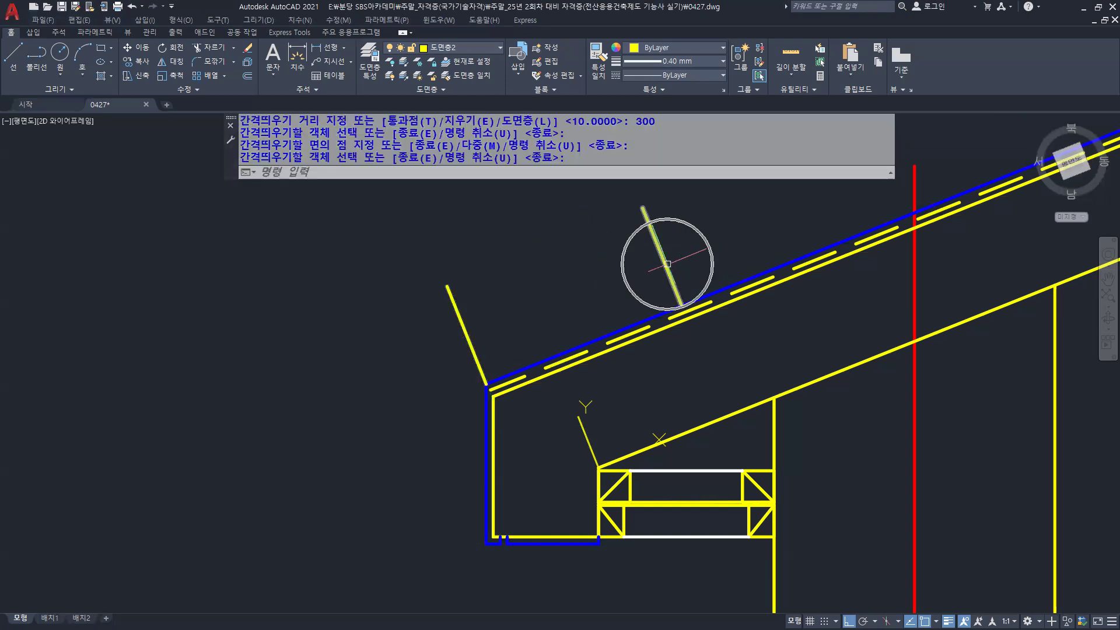
# Offset the upper perpendicular line by 24 back down the slope toward the eave
pyautogui.scroll(2, 681, 258)
pyautogui.moveTo(662, 238); pyautogui.dragTo(677, 273, button='middle')
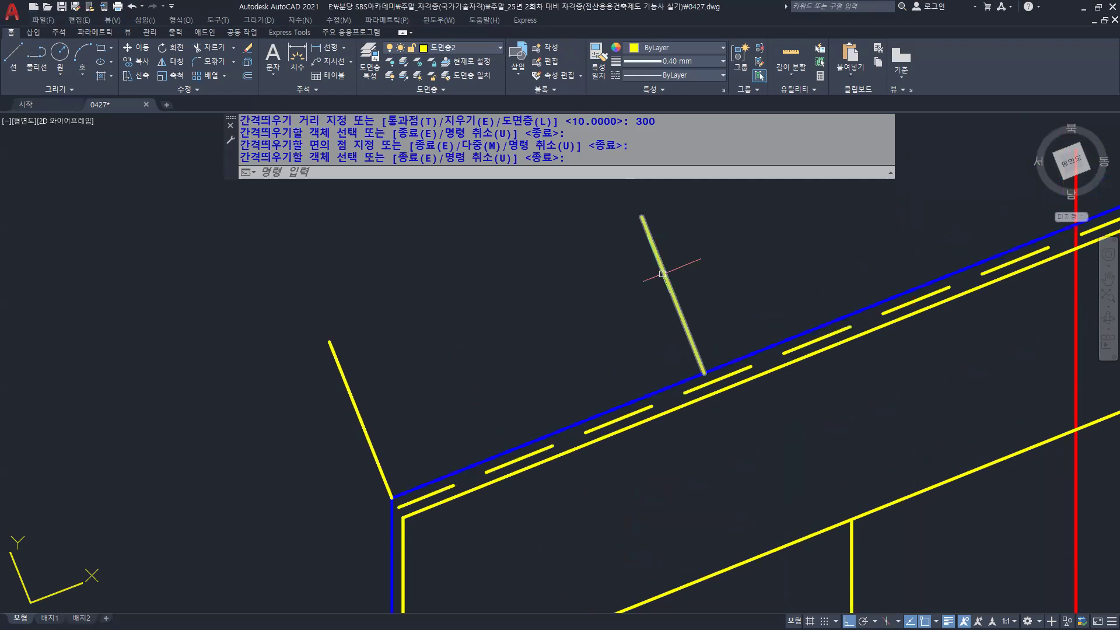
pyautogui.press('ctrl')
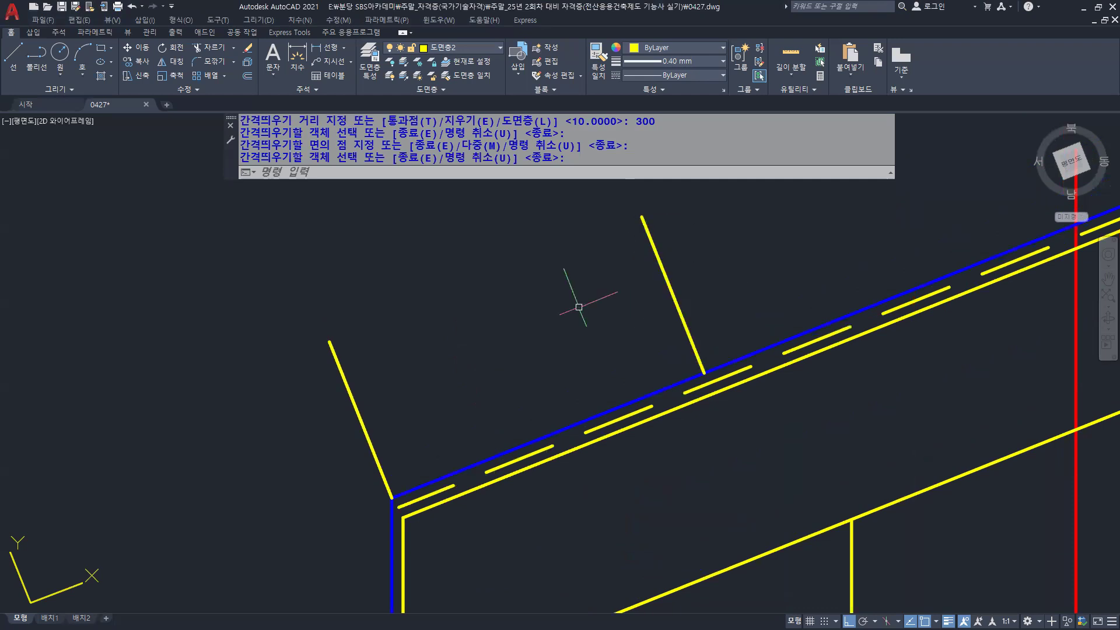
pyautogui.press('ctrl')
pyautogui.press('ctrl')
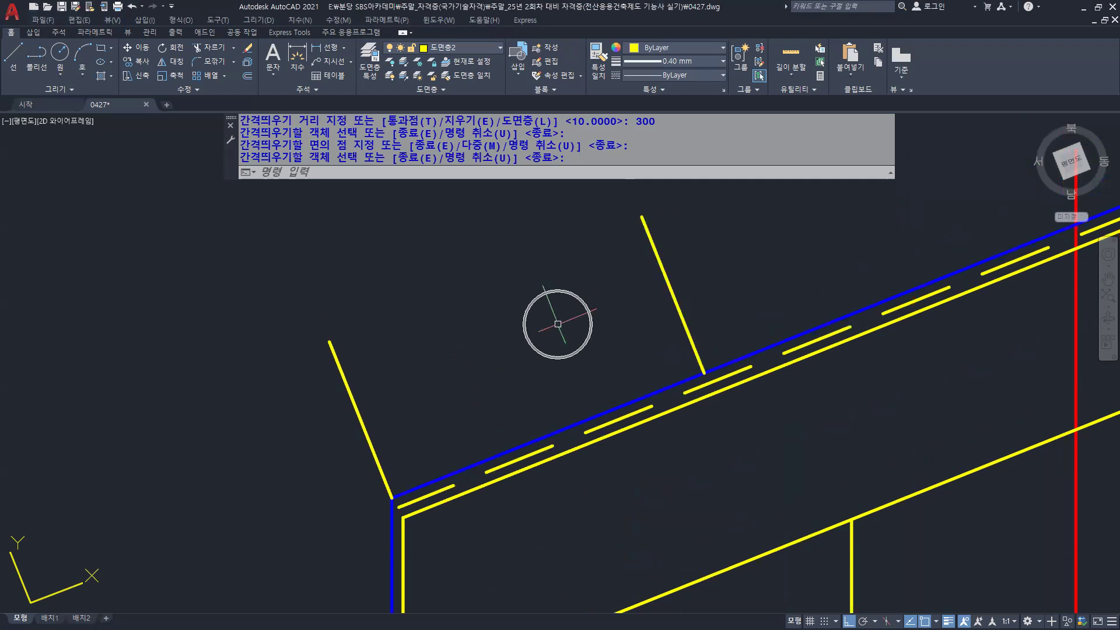
pyautogui.write('o')
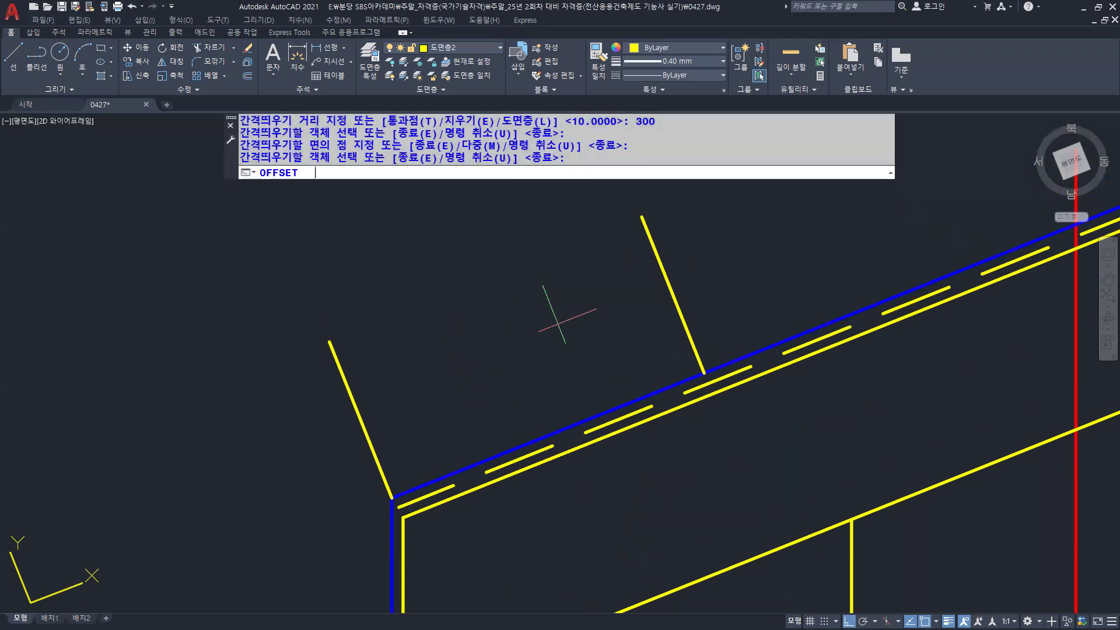
pyautogui.press('space')
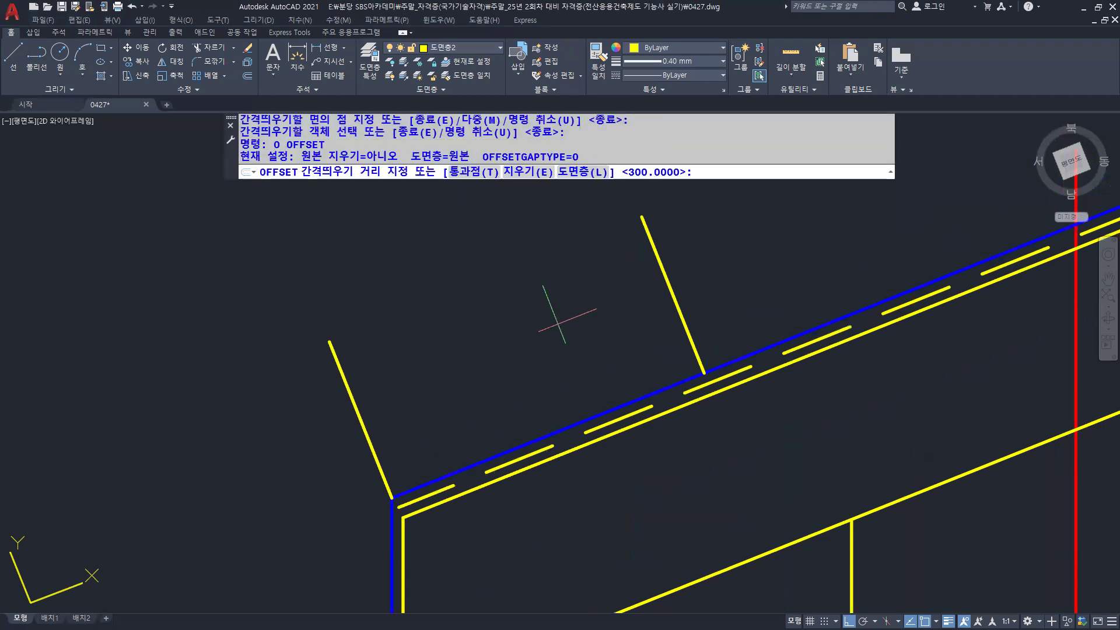
pyautogui.write('24')
pyautogui.press('space')
pyautogui.click(667, 277)
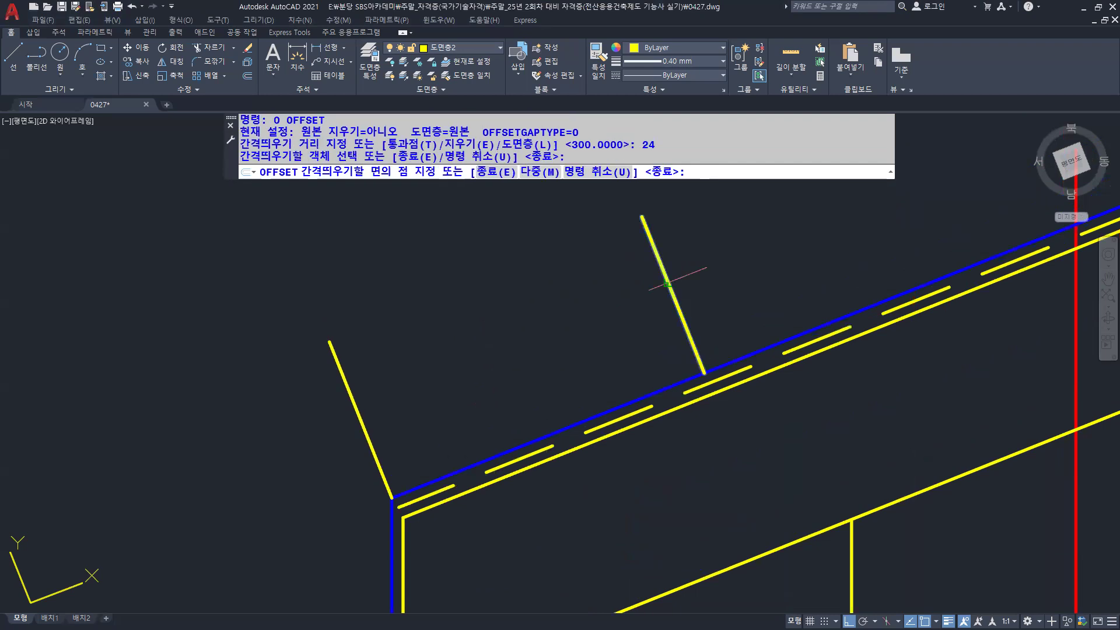
pyautogui.click(589, 339)
pyautogui.press('space')
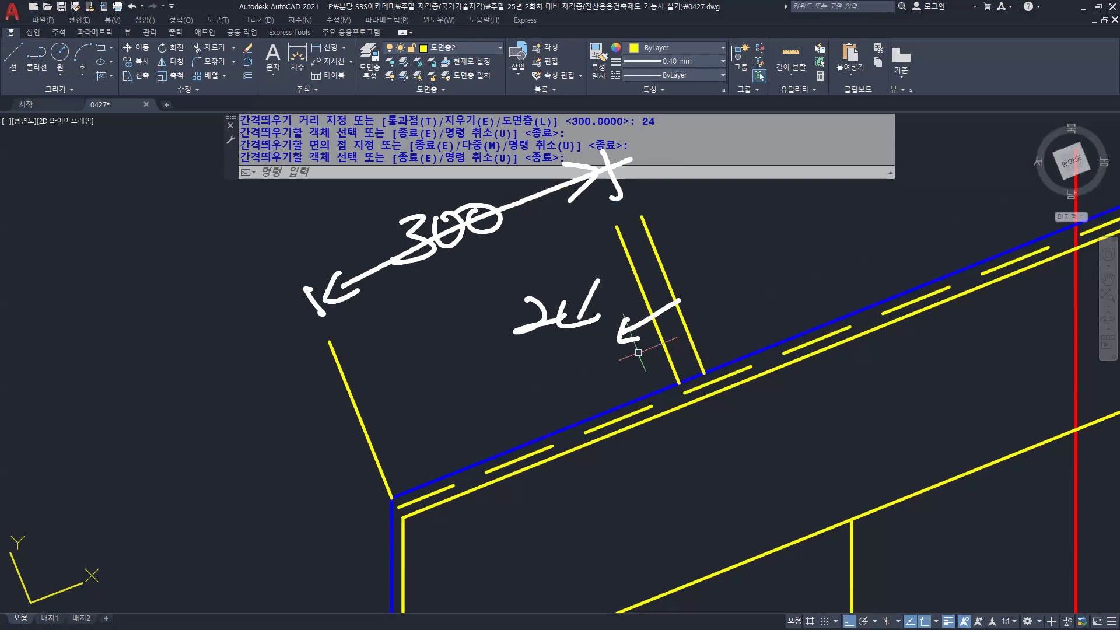
pyautogui.moveTo(704, 329)
pyautogui.mouseDown()
pyautogui.moveTo(521, 321)
pyautogui.moveTo(554, 172)
pyautogui.moveTo(296, 280)
pyautogui.moveTo(318, 298)
pyautogui.mouseUp()
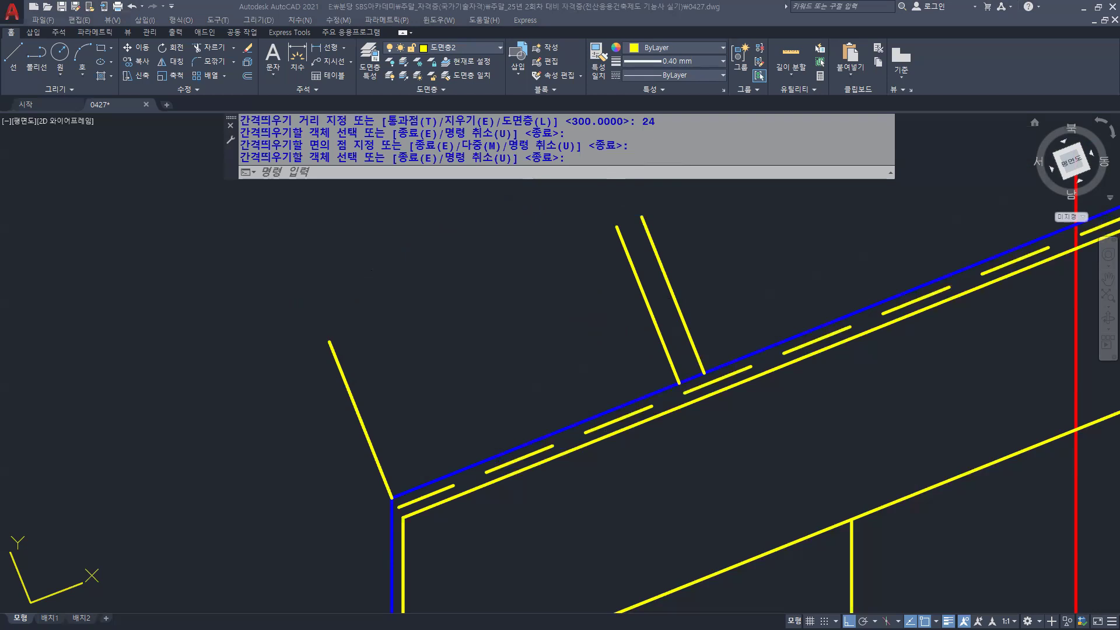
pyautogui.scroll(2, 650, 387)
pyautogui.write('o')
pyautogui.press('Return')
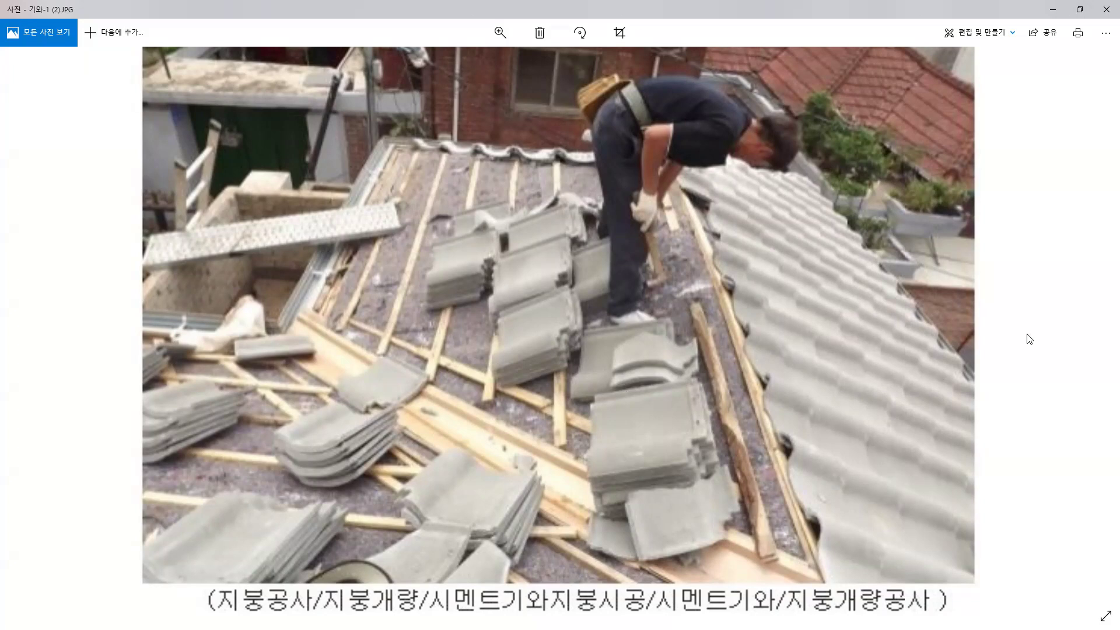
# Look through the roof tile installation photos from 기와-1 (2).JPG to 기와-3.JPG, examine the wooden battens, and close the viewer
pyautogui.scroll(-1, 999, 337)
pyautogui.scroll(-1, 1001, 343)
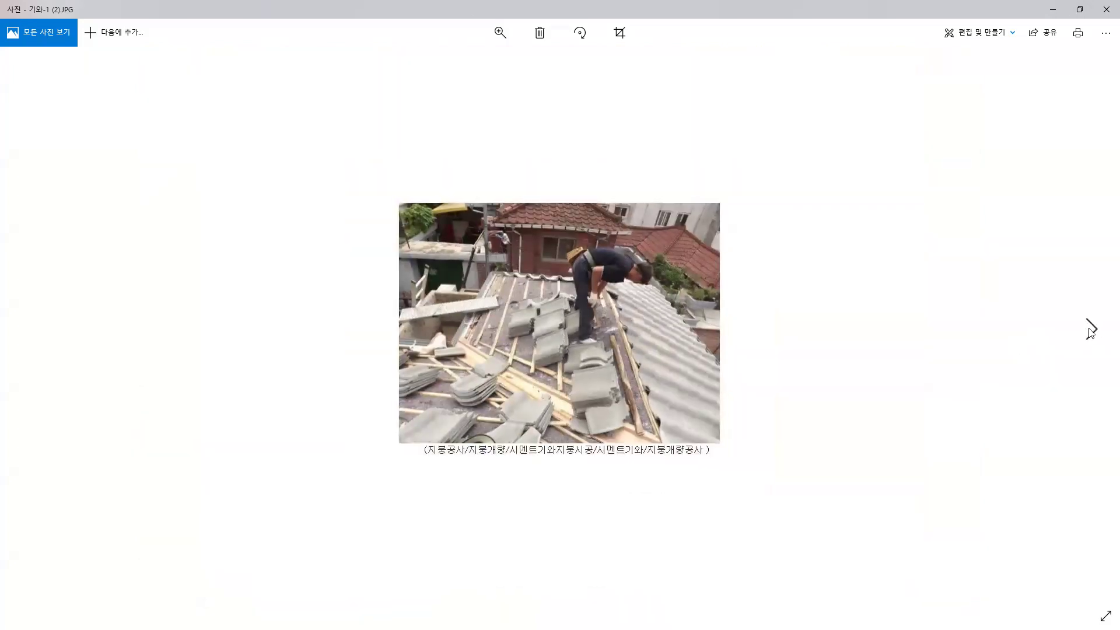
pyautogui.click(1092, 330)
pyautogui.click(1091, 329)
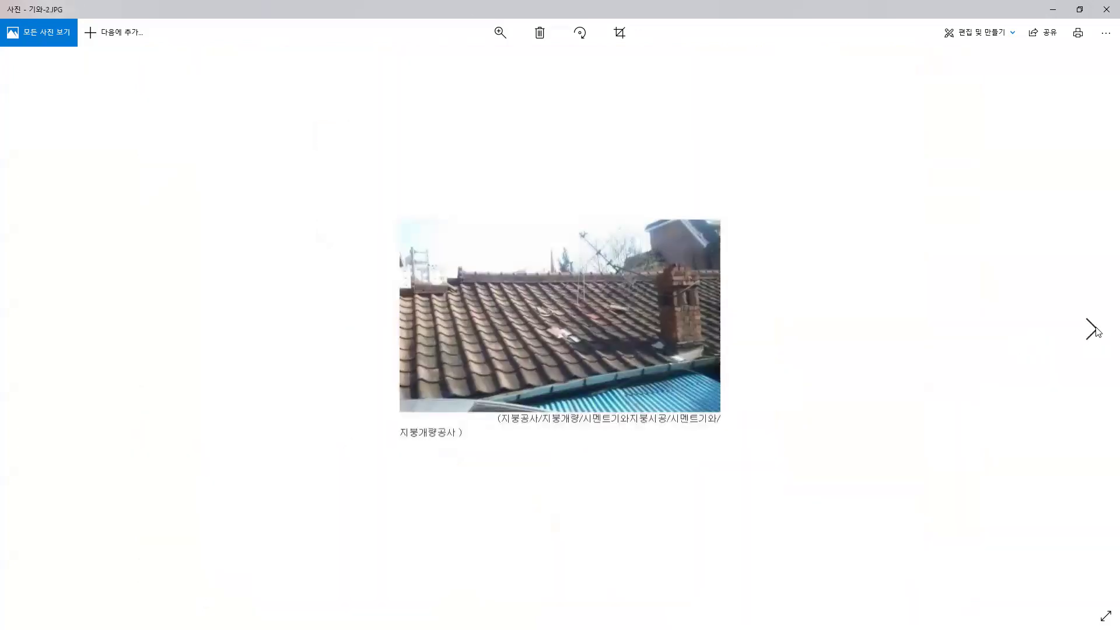
pyautogui.click(1091, 330)
pyautogui.scroll(3, 571, 355)
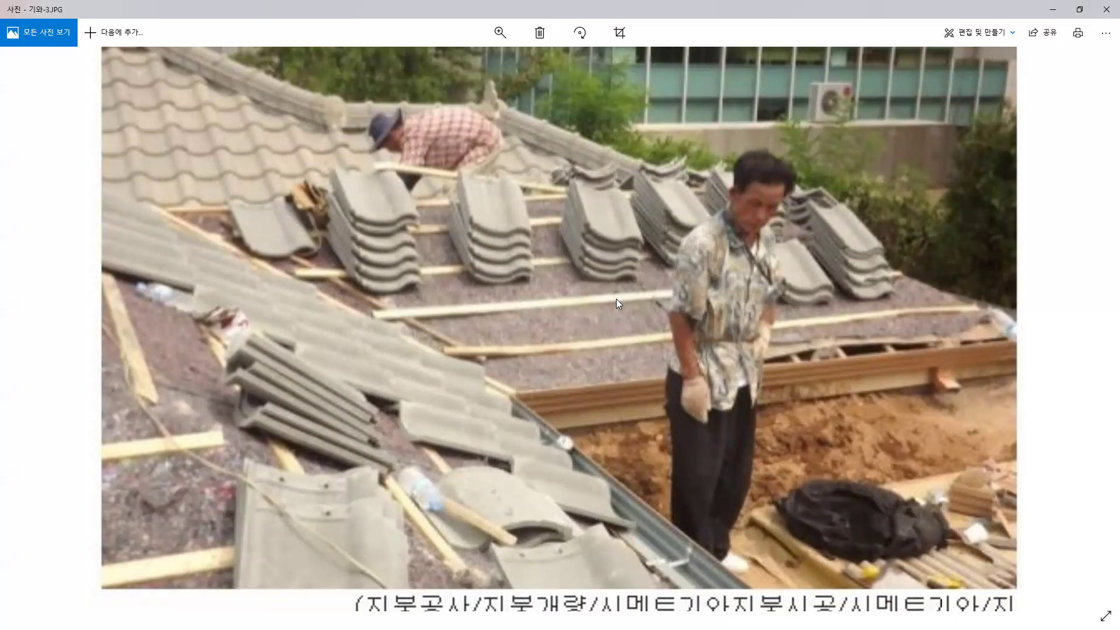
pyautogui.click(1106, 9)
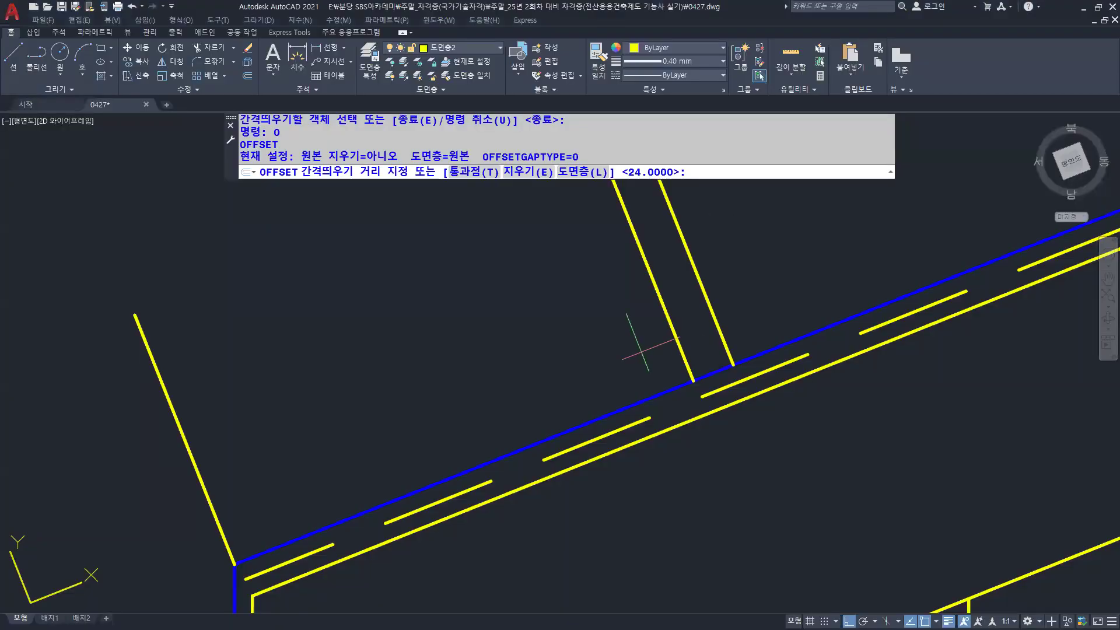
pyautogui.scroll(-3, 642, 334)
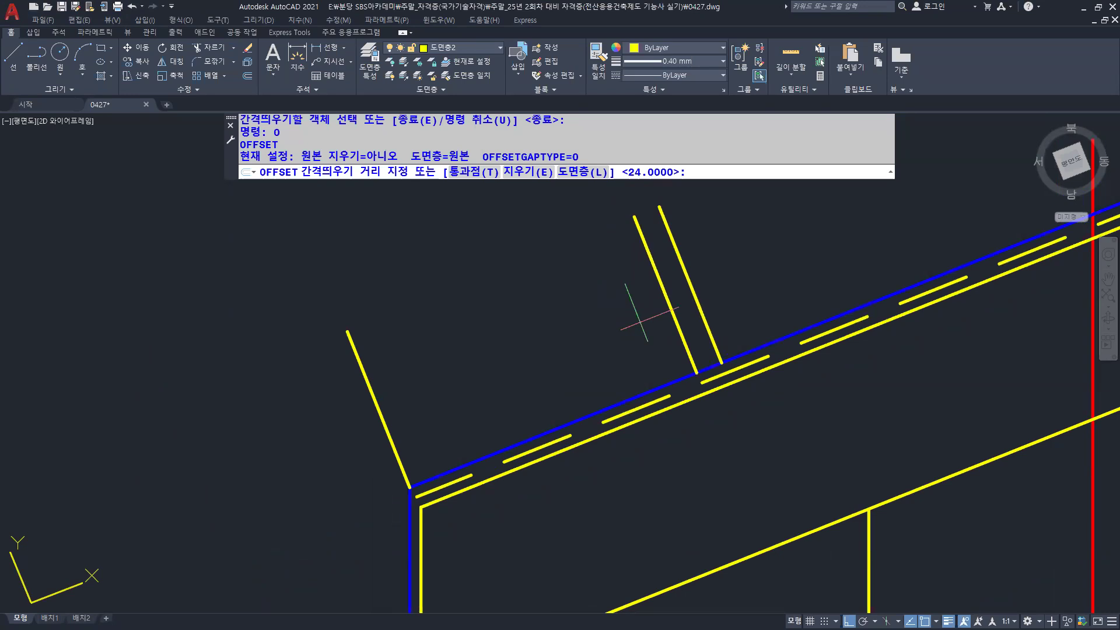
pyautogui.press('Escape')
pyautogui.press('Escape')
pyautogui.write('o')
pyautogui.press('Return')
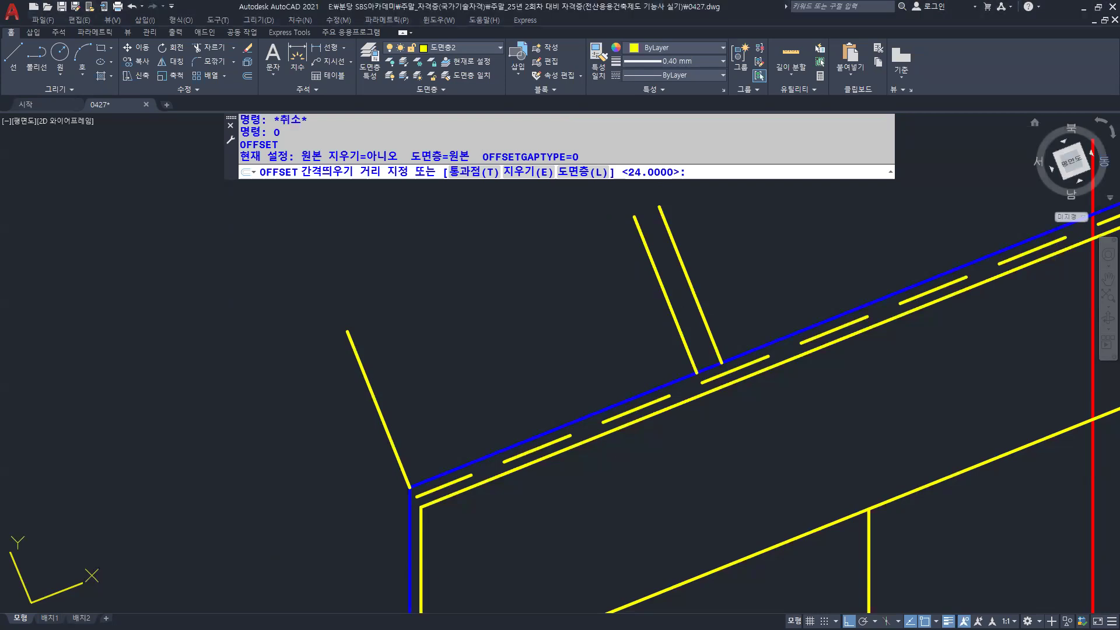
pyautogui.press('Escape')
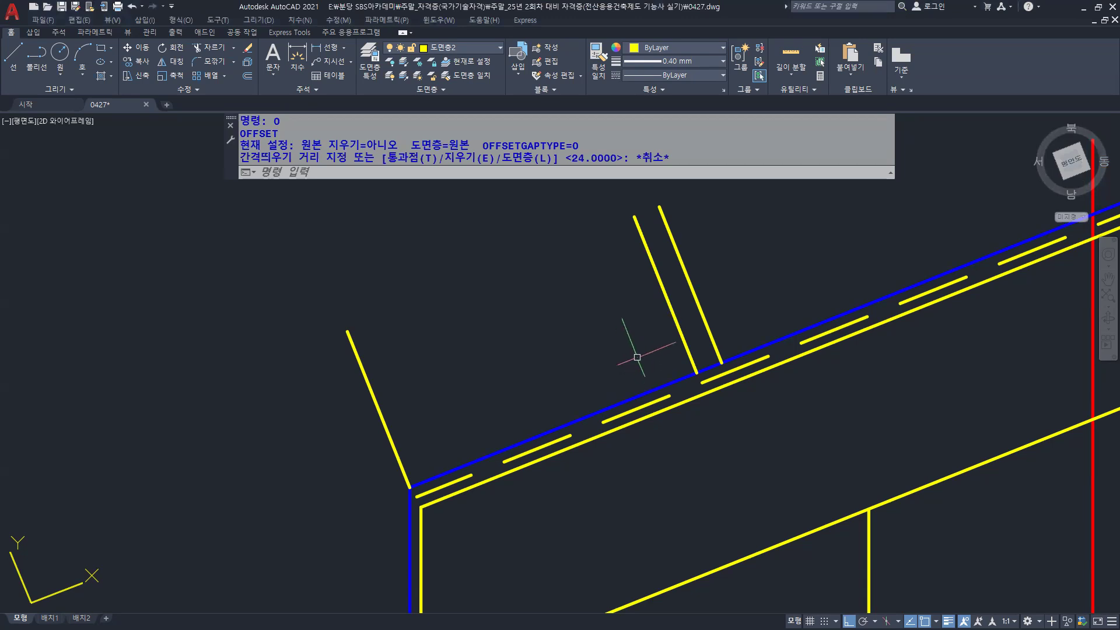
# Offset the lower line of the upslope perpendicular pair by 21 down the slope toward the eave
pyautogui.write('o')
pyautogui.press('Return')
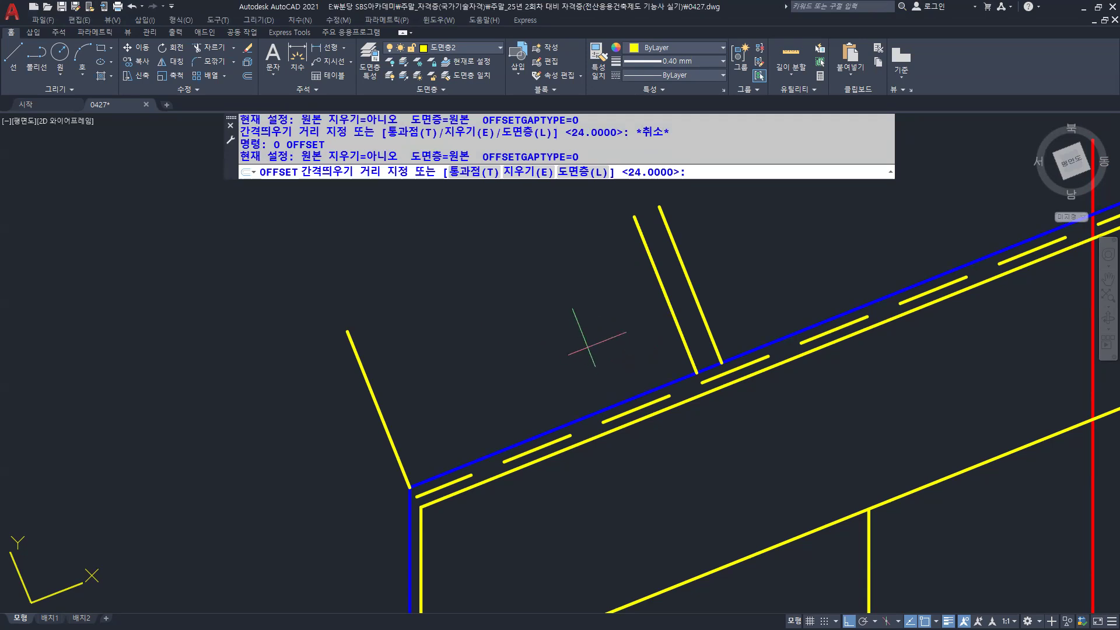
pyautogui.write('21')
pyautogui.press('Return')
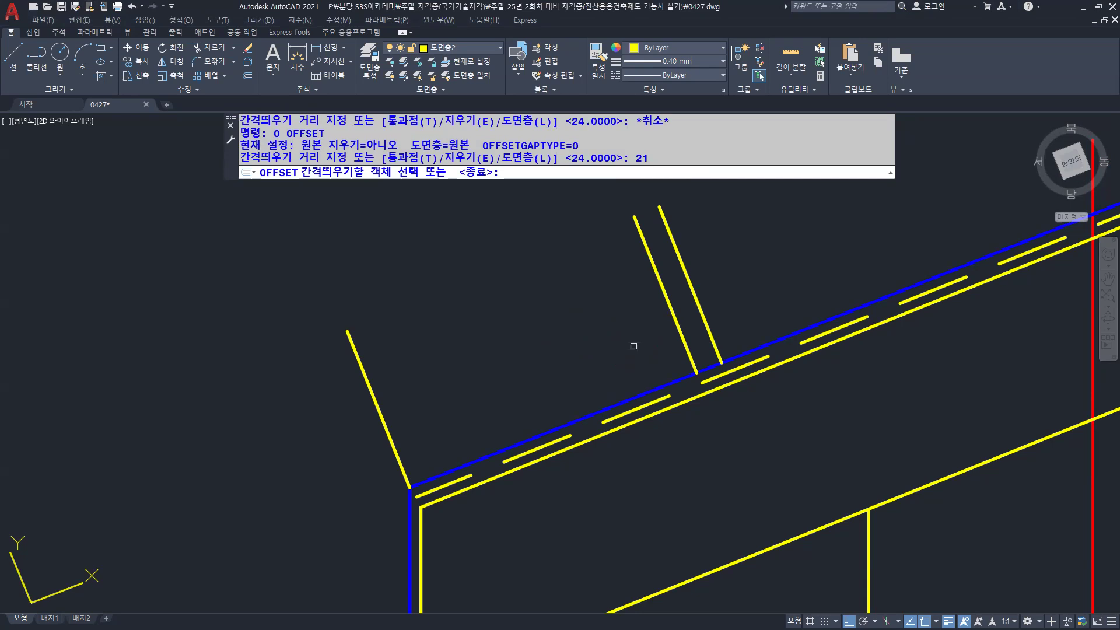
pyautogui.click(678, 330)
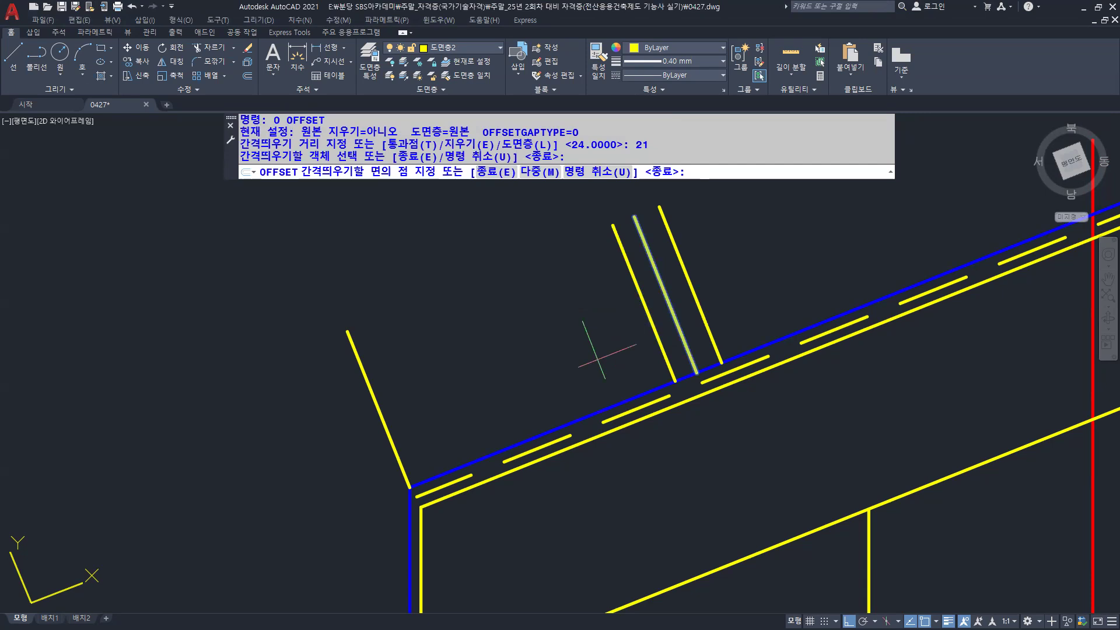
pyautogui.click(598, 359)
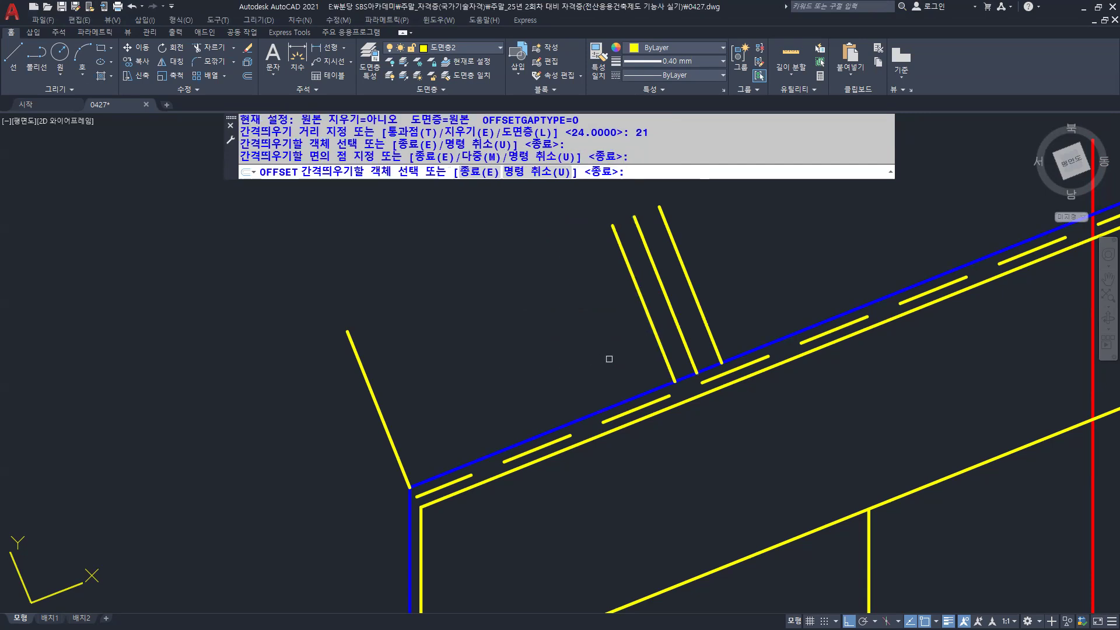
# Offset the blue sloped finish line upward by 21, away from the roof slab
pyautogui.scroll(2, 653, 402)
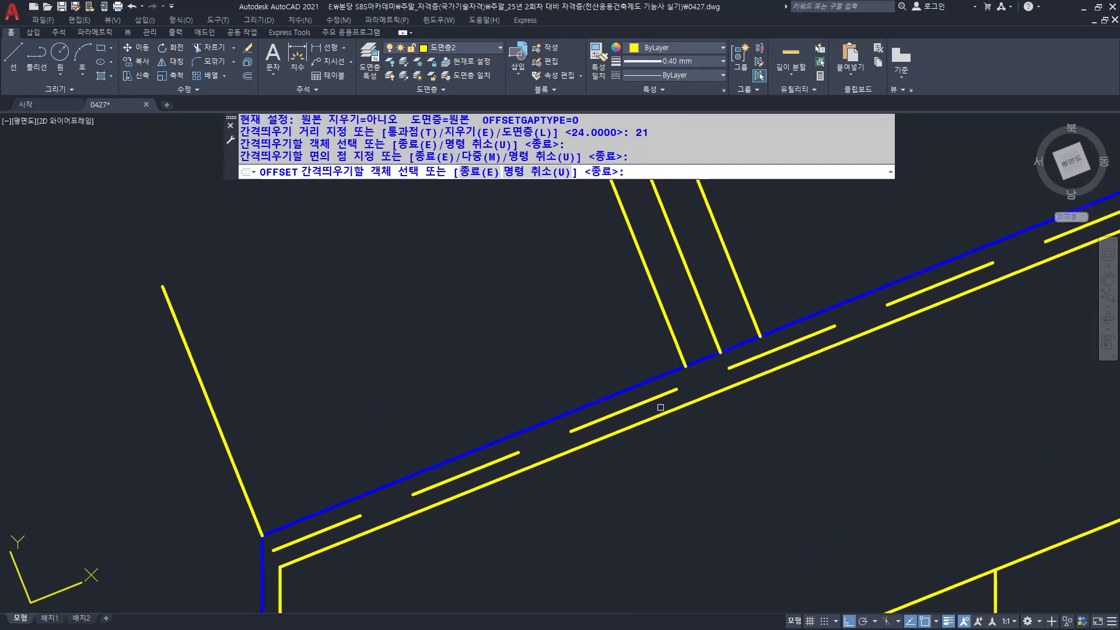
pyautogui.click(664, 373)
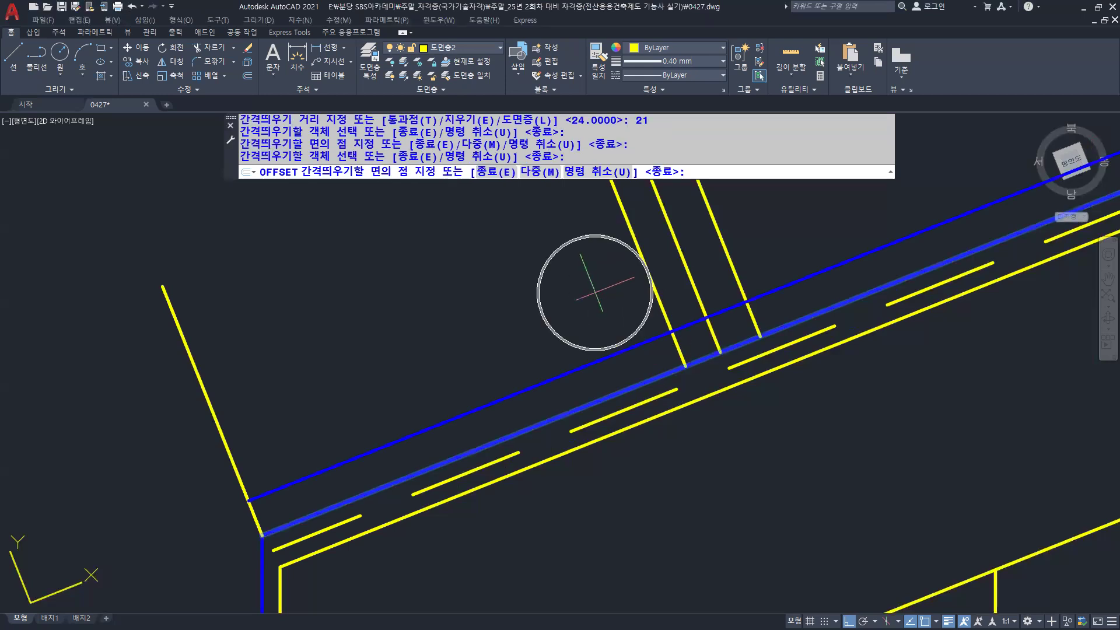
pyautogui.click(595, 293)
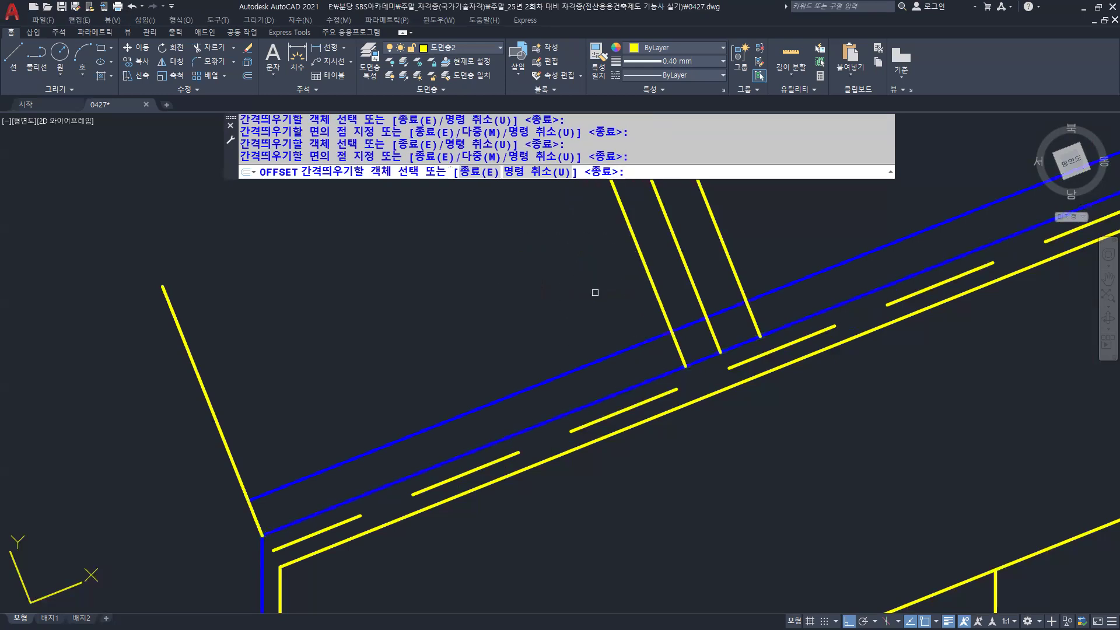
pyautogui.press('Return')
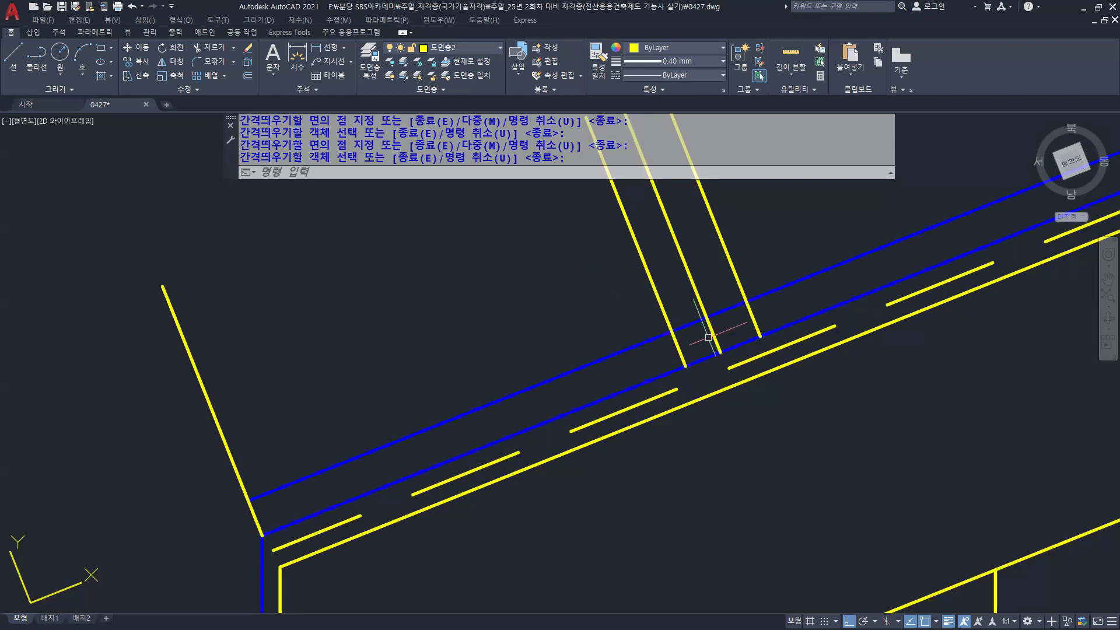
pyautogui.scroll(5, 707, 335)
pyautogui.scroll(2, 705, 337)
pyautogui.scroll(-2, 705, 339)
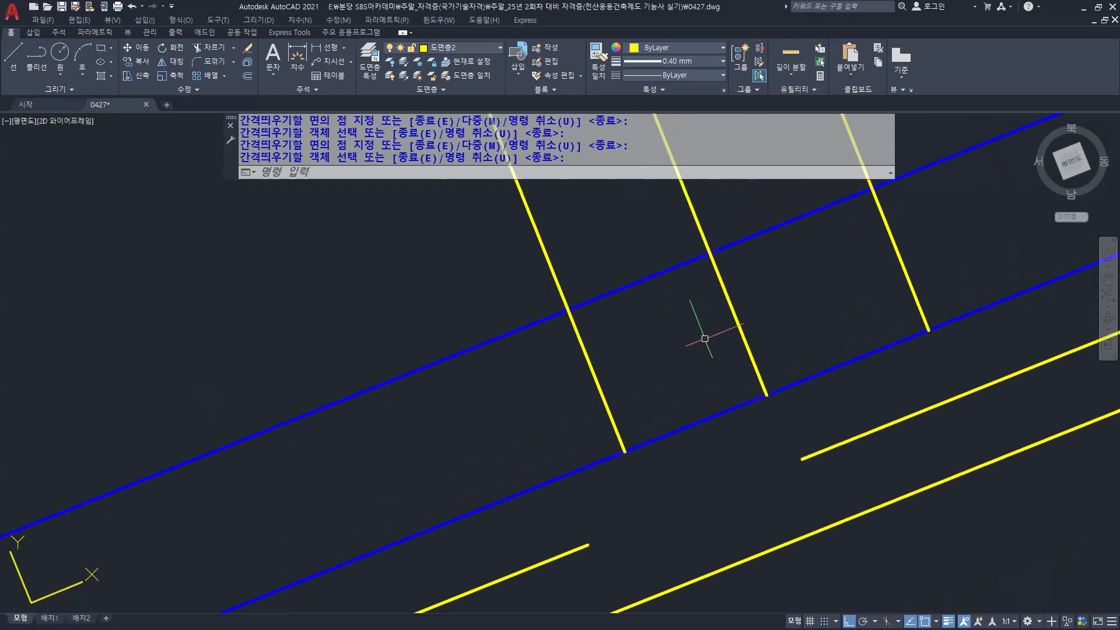
pyautogui.moveTo(571, 257); pyautogui.dragTo(689, 203)
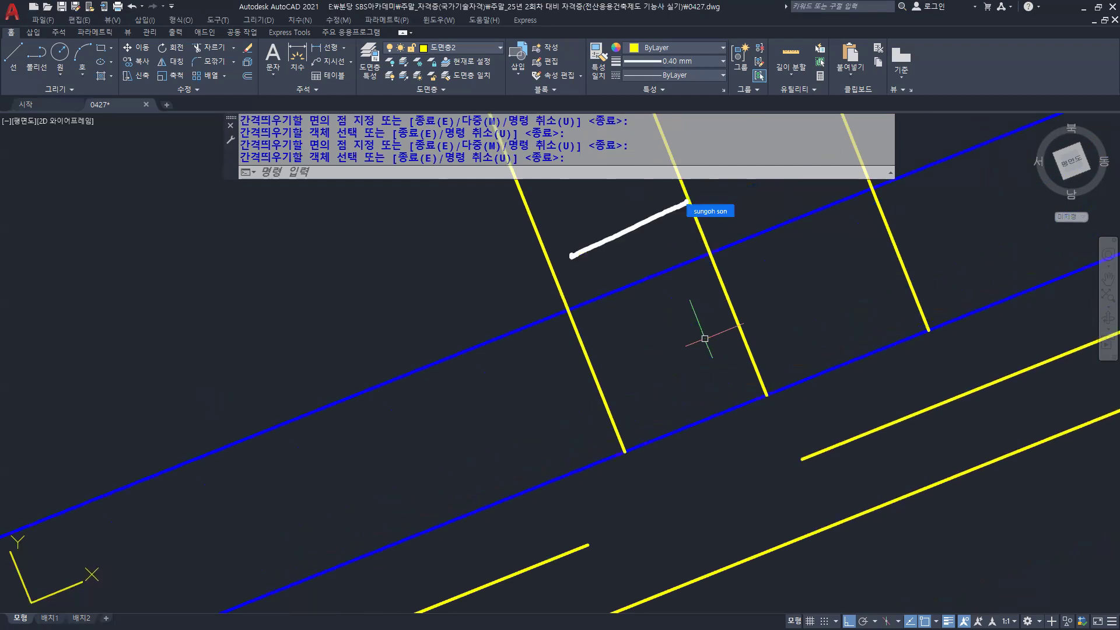
pyautogui.moveTo(579, 236); pyautogui.dragTo(585, 262)
pyautogui.moveTo(489, 204)
pyautogui.mouseDown()
pyautogui.moveTo(546, 203)
pyautogui.moveTo(565, 182)
pyautogui.mouseUp()
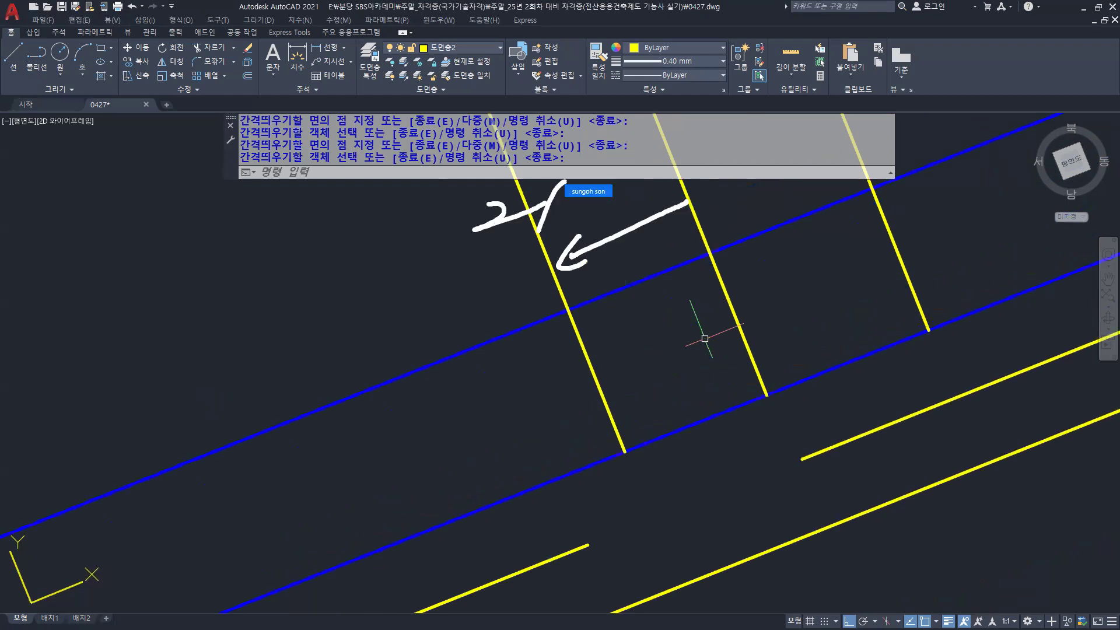
pyautogui.moveTo(544, 482); pyautogui.dragTo(486, 361)
pyautogui.moveTo(480, 377); pyautogui.dragTo(503, 360)
pyautogui.moveTo(540, 489); pyautogui.dragTo(545, 486)
pyautogui.moveTo(438, 429); pyautogui.dragTo(458, 436)
pyautogui.moveTo(432, 453)
pyautogui.mouseDown()
pyautogui.moveTo(482, 422)
pyautogui.moveTo(488, 403)
pyautogui.mouseUp()
pyautogui.moveTo(581, 330); pyautogui.dragTo(592, 296)
pyautogui.moveTo(588, 349); pyautogui.dragTo(608, 292)
pyautogui.moveTo(601, 367); pyautogui.dragTo(630, 285)
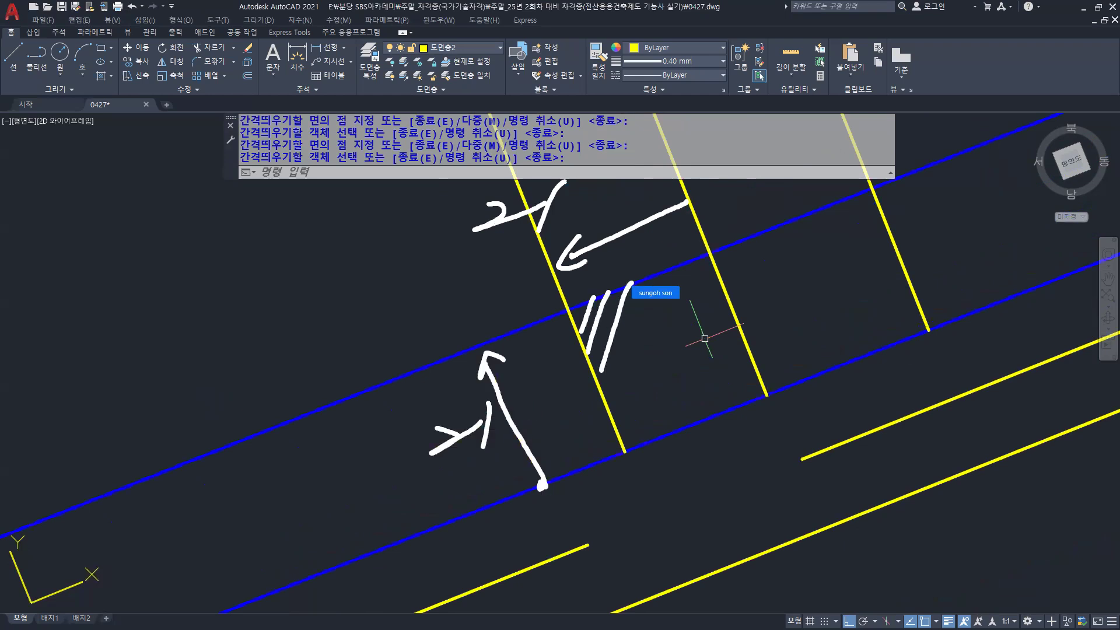
pyautogui.moveTo(615, 392); pyautogui.dragTo(650, 279)
pyautogui.moveTo(628, 411); pyautogui.dragTo(686, 261)
pyautogui.moveTo(653, 426); pyautogui.dragTo(717, 259)
pyautogui.moveTo(679, 412); pyautogui.dragTo(722, 305)
pyautogui.moveTo(693, 406)
pyautogui.mouseDown()
pyautogui.moveTo(726, 341)
pyautogui.moveTo(727, 371)
pyautogui.mouseUp()
pyautogui.moveTo(721, 404)
pyautogui.mouseDown()
pyautogui.moveTo(733, 379)
pyautogui.moveTo(740, 387)
pyautogui.mouseUp()
pyautogui.moveTo(741, 399); pyautogui.dragTo(745, 393)
pyautogui.moveTo(751, 394); pyautogui.dragTo(753, 404)
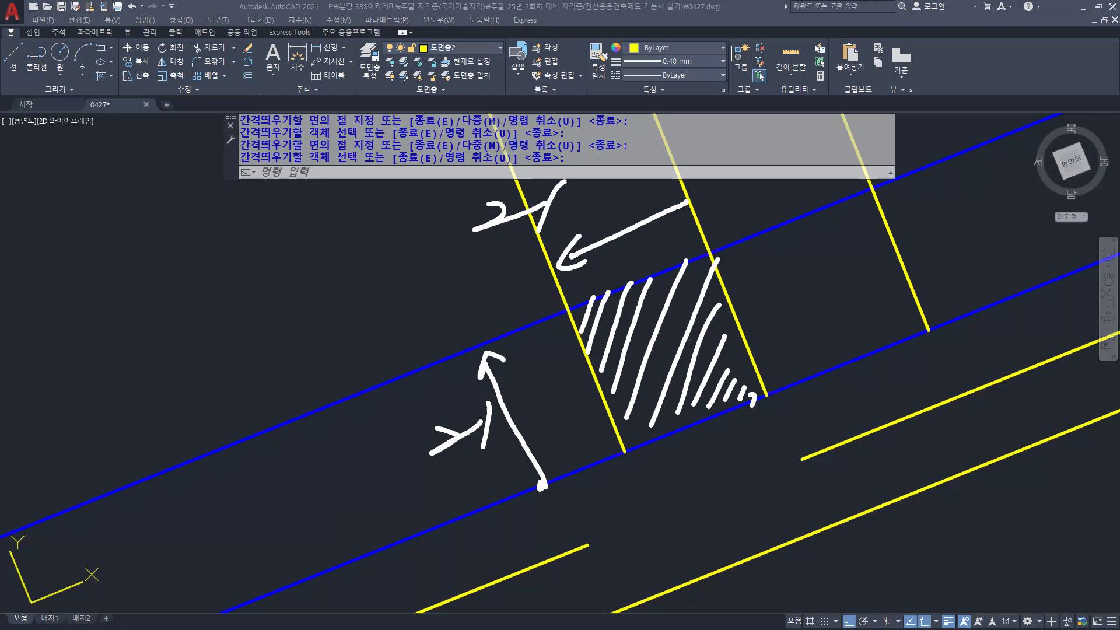
# Switch to the Photos window with 0425-13.JPG, examine the battens under the stacked tiles, and return to the drawing
pyautogui.hotkey('alt', 'Tab')
pyautogui.scroll(4, 935, 468)
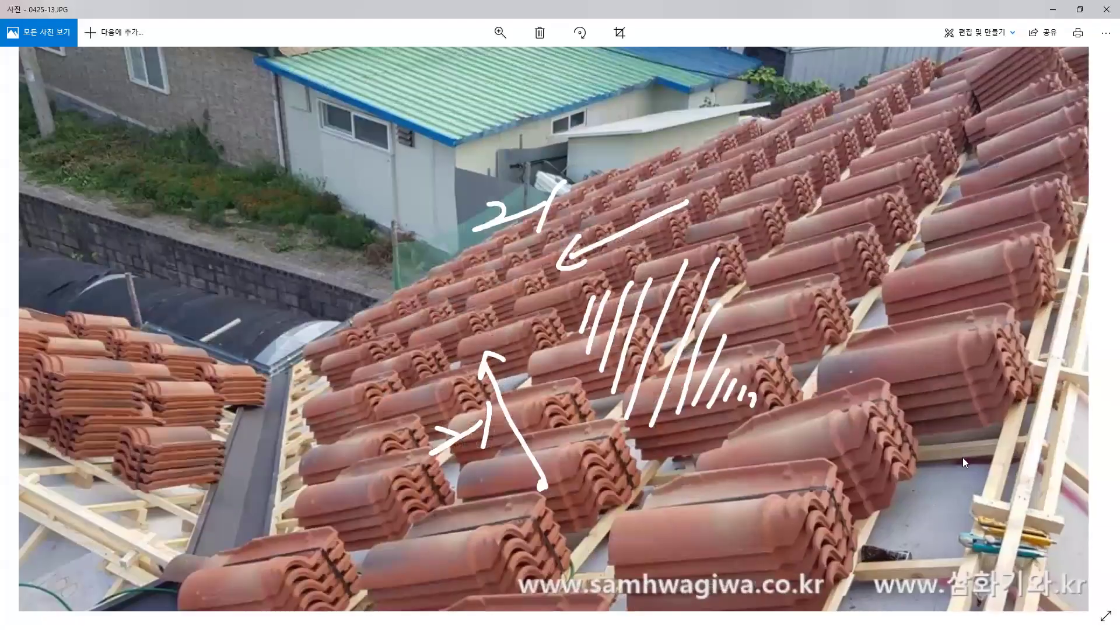
pyautogui.scroll(1, 964, 458)
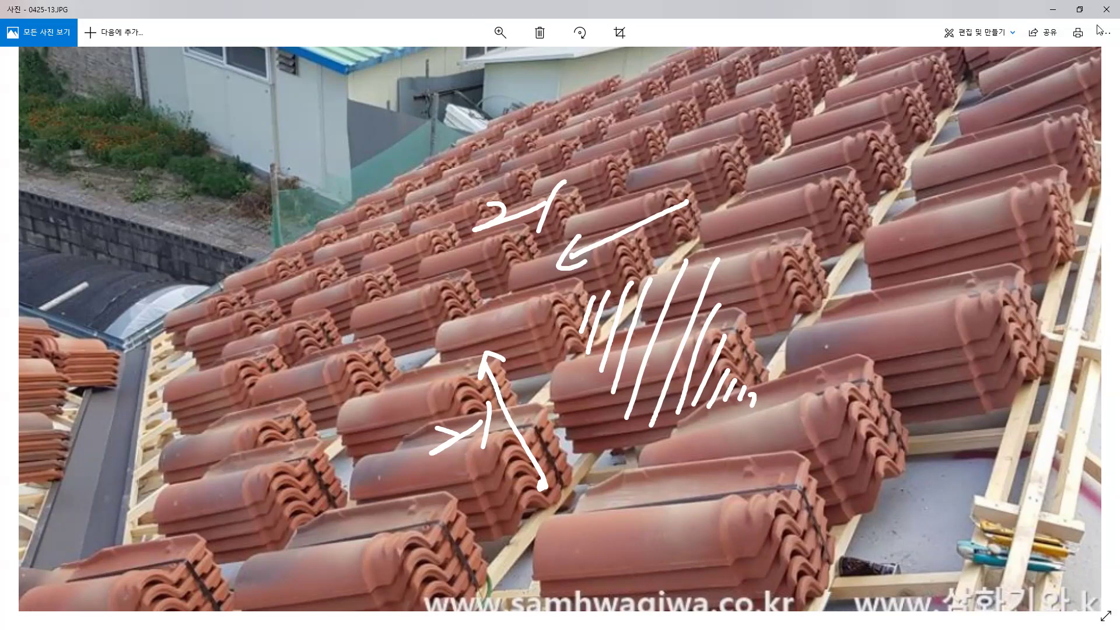
pyautogui.click(1054, 10)
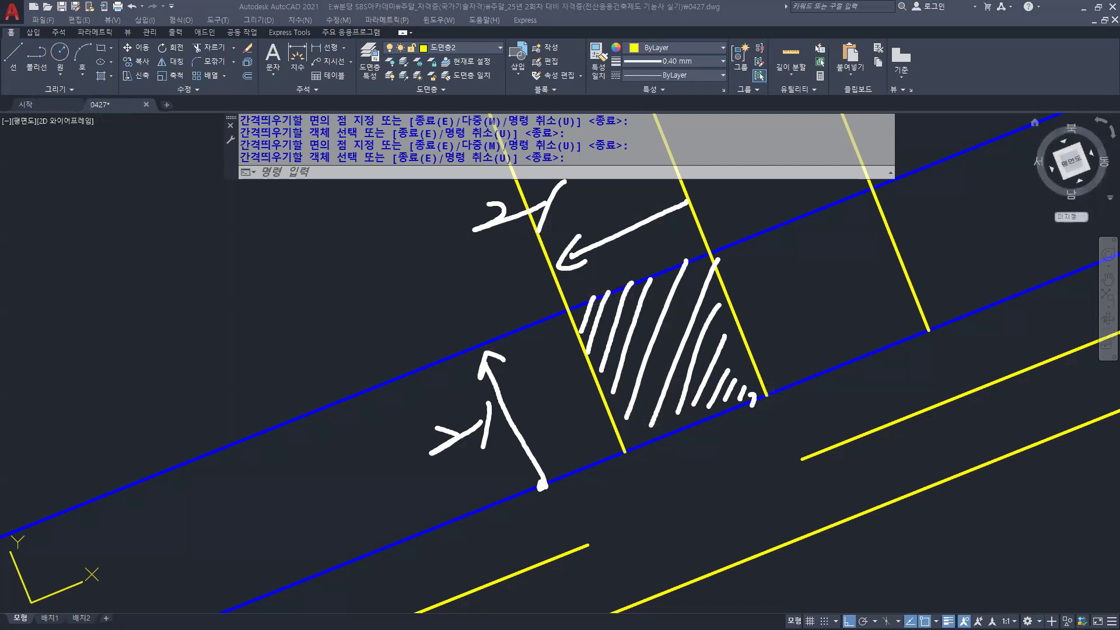
pyautogui.moveTo(766, 395)
pyautogui.mouseDown()
pyautogui.moveTo(533, 229)
pyautogui.moveTo(484, 359)
pyautogui.moveTo(533, 407)
pyautogui.mouseUp()
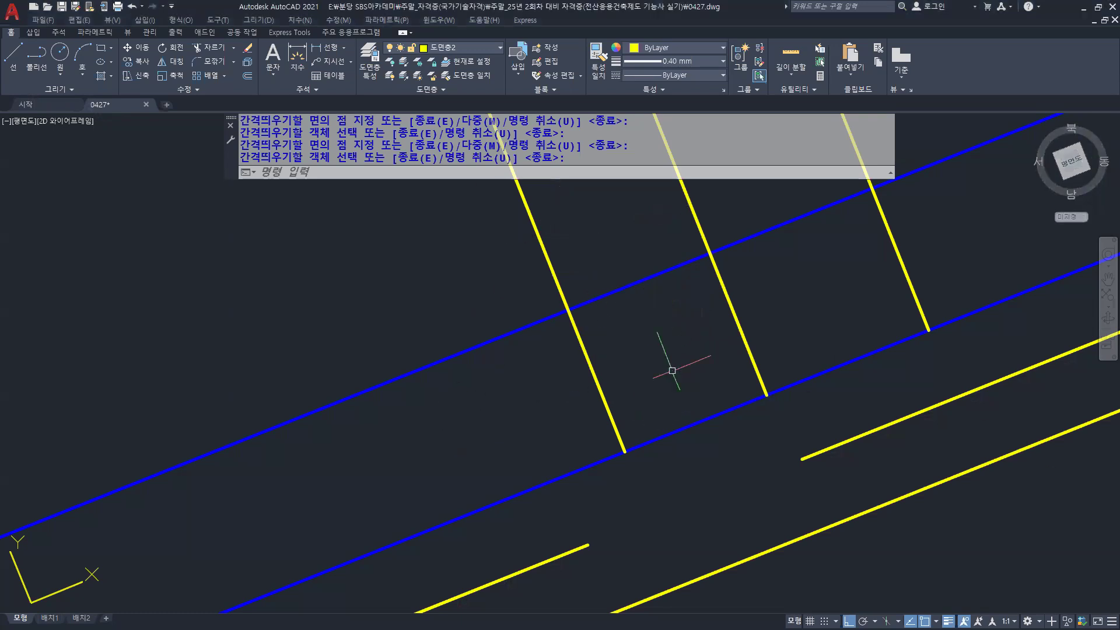
pyautogui.moveTo(168, 353)
pyautogui.mouseDown()
pyautogui.moveTo(173, 251)
pyautogui.moveTo(308, 265)
pyautogui.mouseUp()
pyautogui.moveTo(400, 306); pyautogui.dragTo(417, 214)
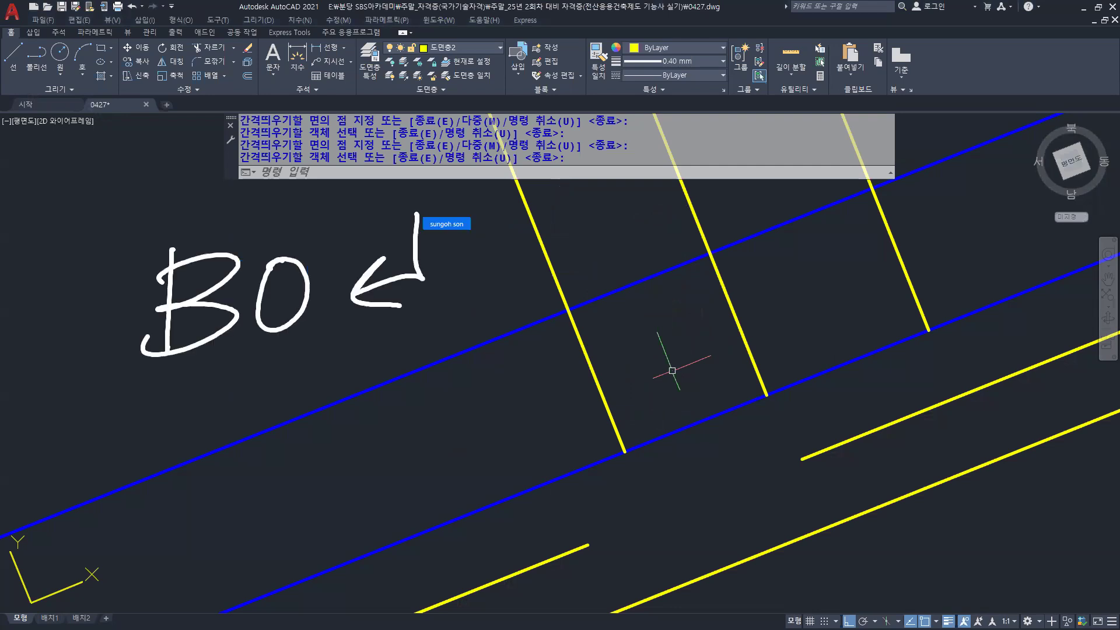
# Create a closed boundary polyline around the small square enclosed by the two 21-spaced perpendicular lines and the two blue slope lines
pyautogui.write('BO')
pyautogui.press('Return')
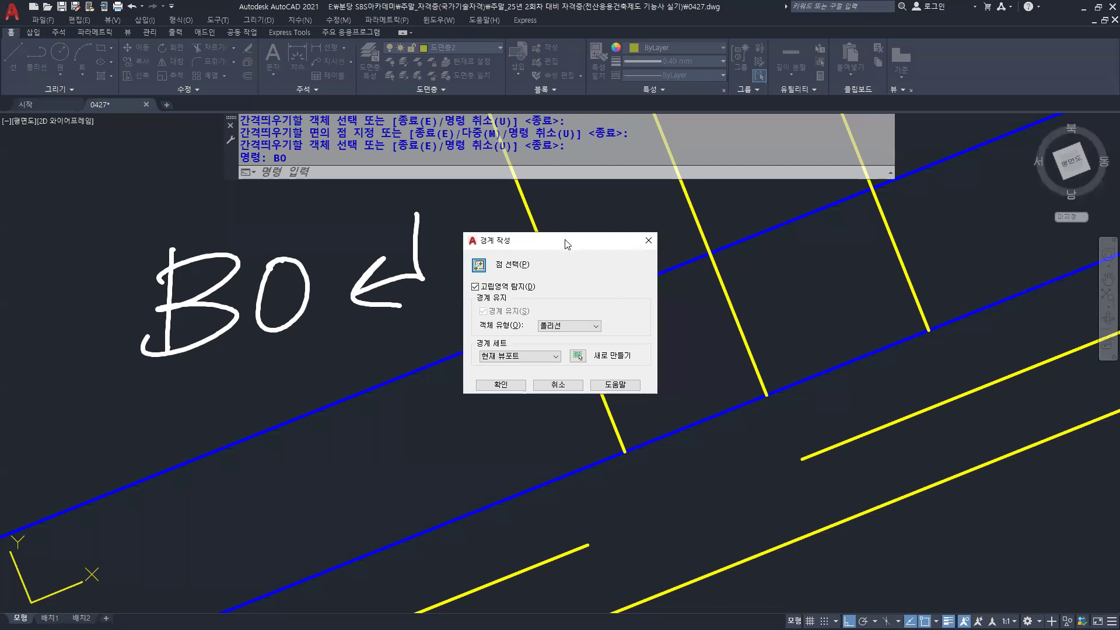
pyautogui.moveTo(572, 243); pyautogui.dragTo(887, 214)
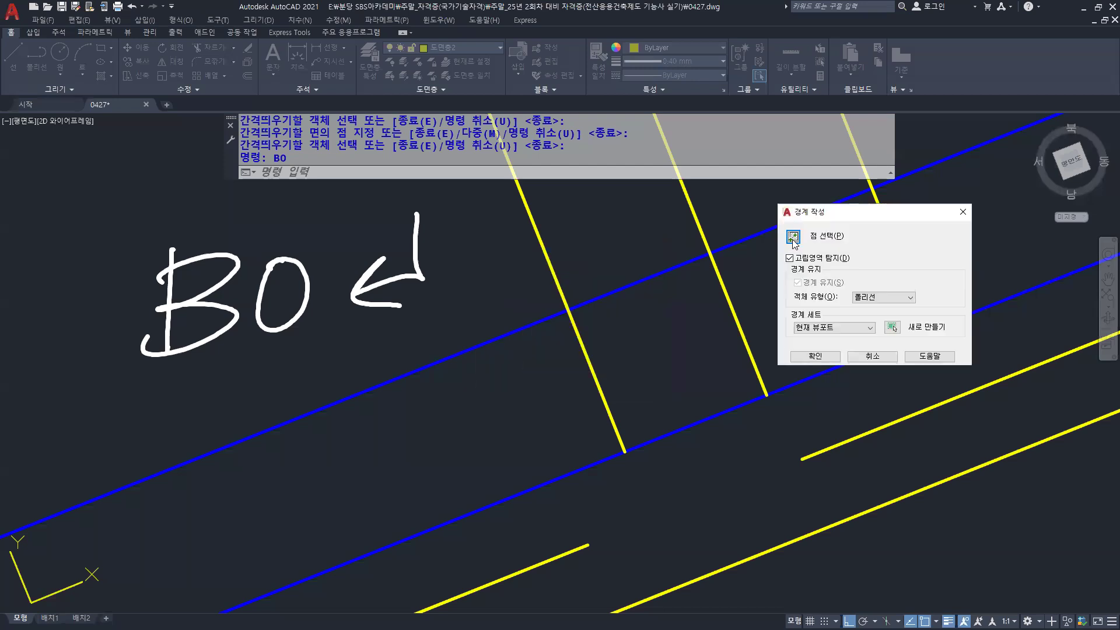
pyautogui.click(793, 237)
pyautogui.click(793, 237)
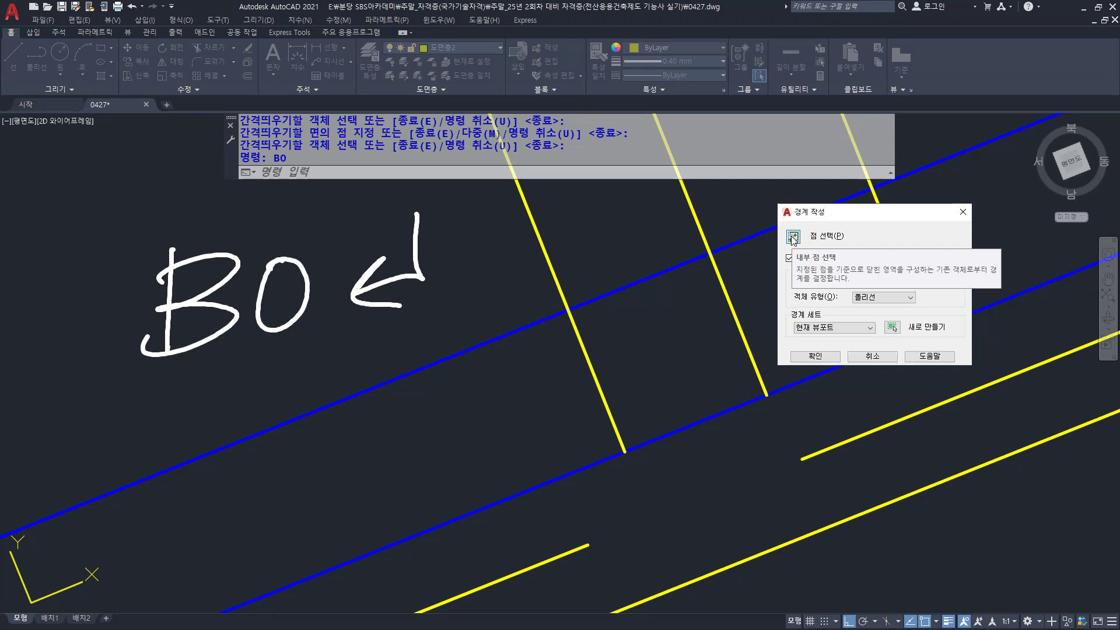
pyautogui.click(794, 236)
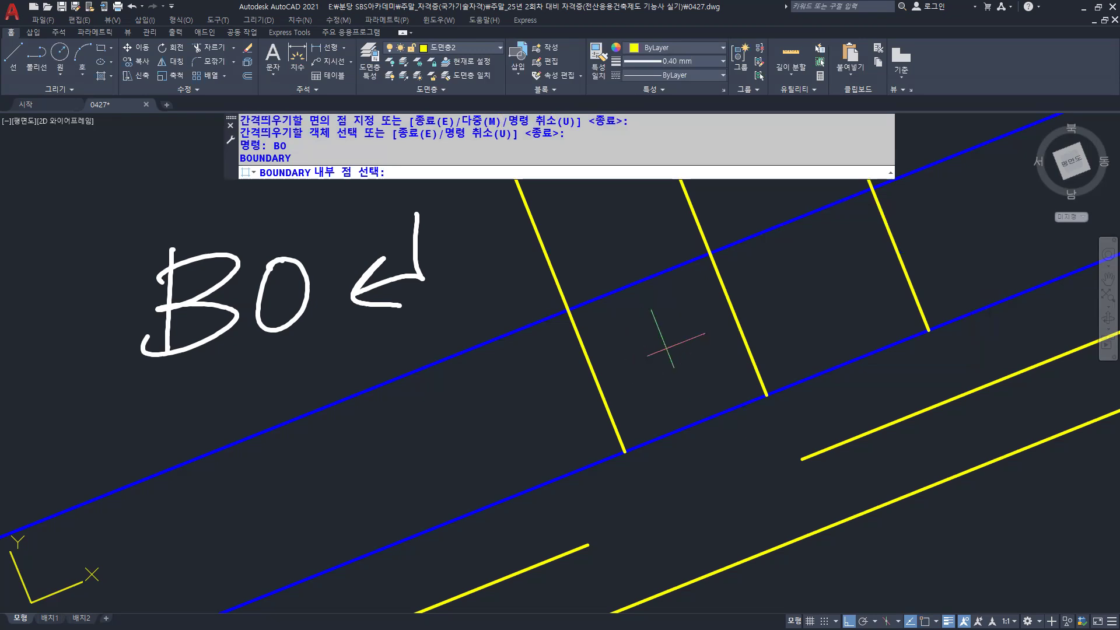
pyautogui.click(667, 346)
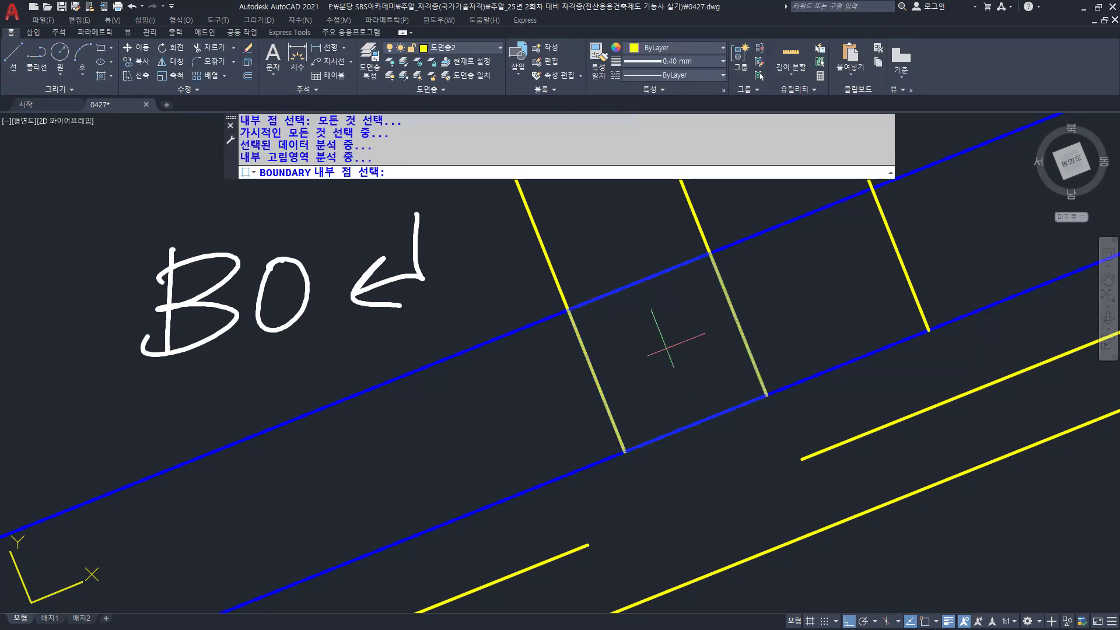
pyautogui.press('Return')
pyautogui.click(645, 277)
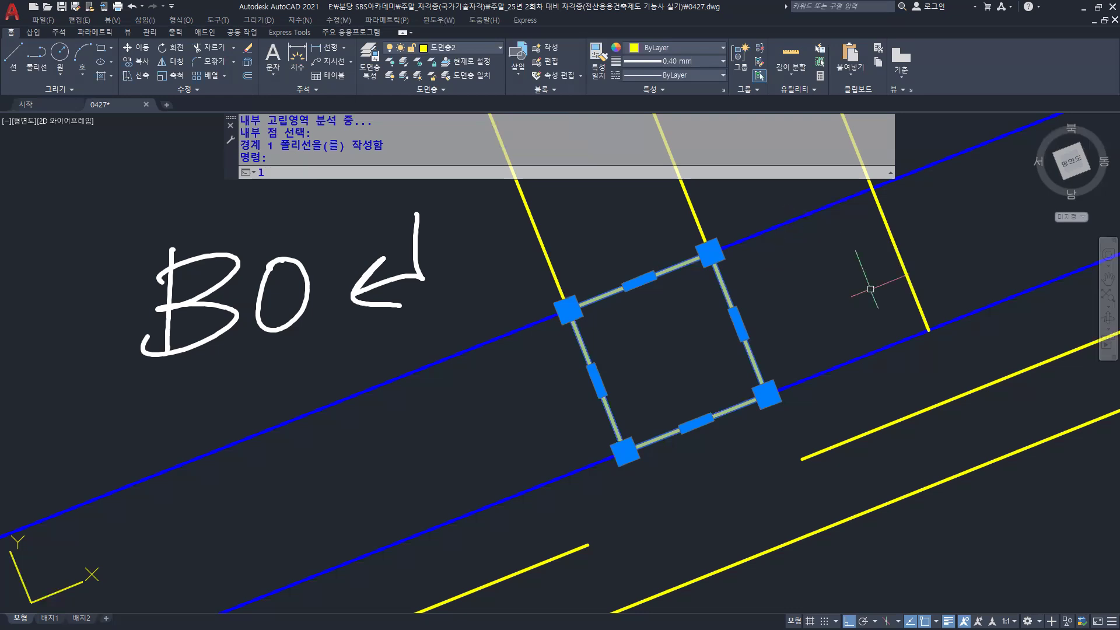
# Draw a diagonal line across the batten square from its upslope top corner to its downslope bottom corner
pyautogui.write('1')
pyautogui.press('Return')
pyautogui.click(710, 254)
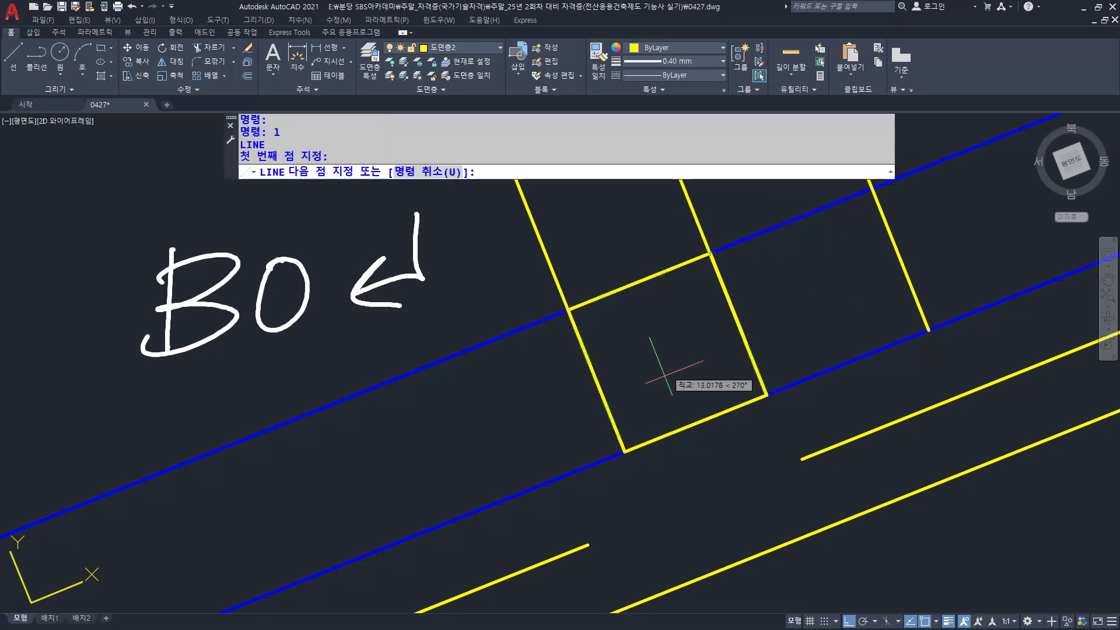
pyautogui.click(624, 451)
pyautogui.press('Return')
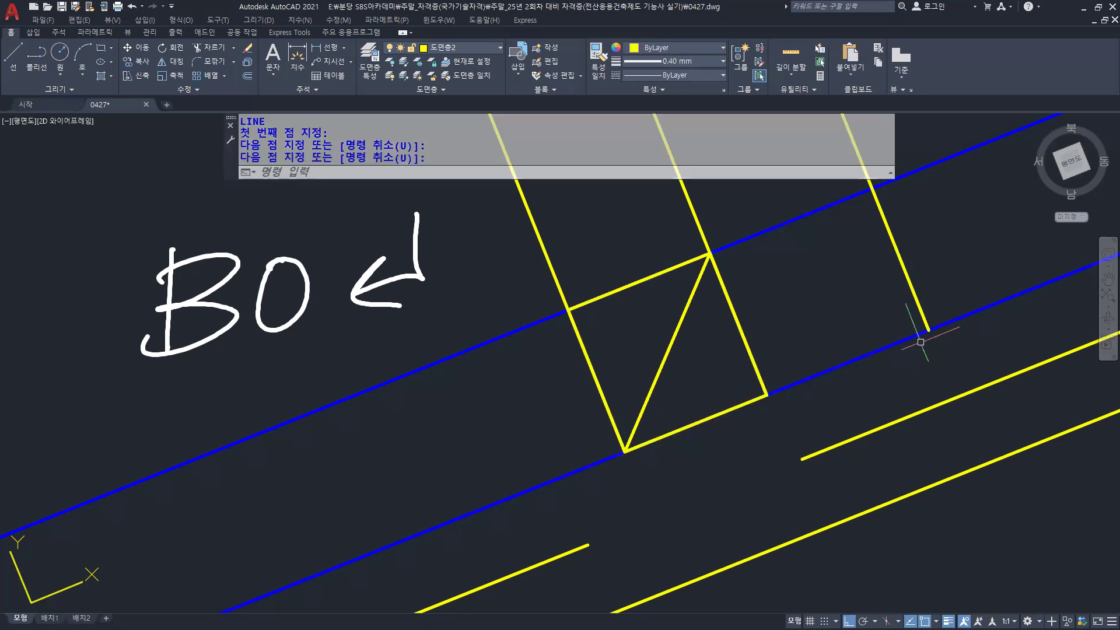
pyautogui.scroll(-3, 910, 338)
pyautogui.scroll(-3, 972, 312)
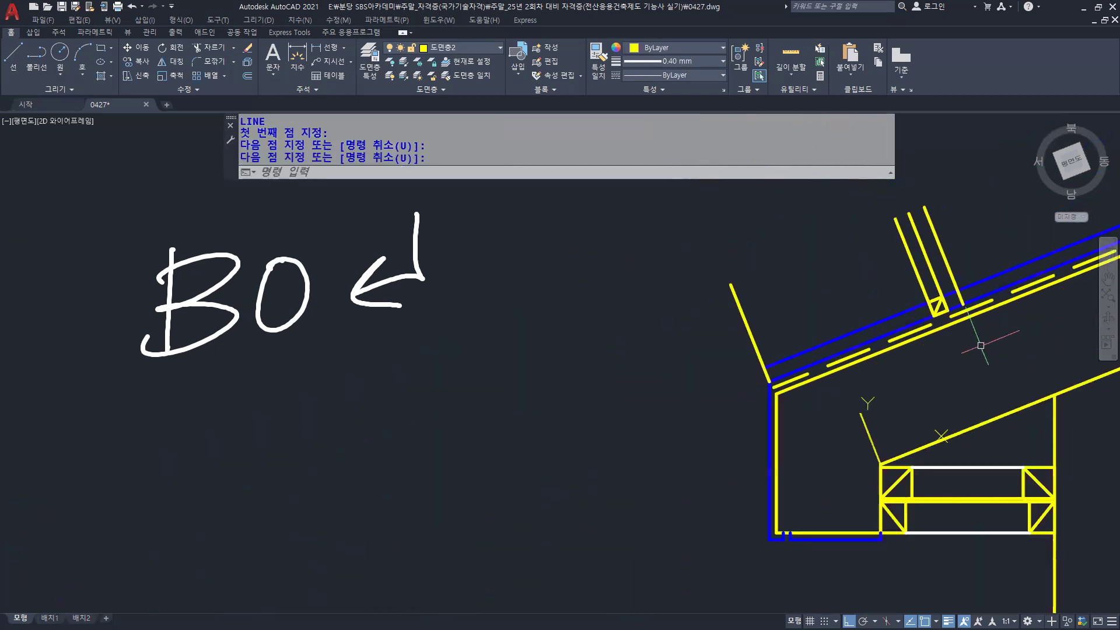
pyautogui.moveTo(1004, 341); pyautogui.dragTo(953, 356, button='middle')
pyautogui.scroll(1, 952, 356)
pyautogui.moveTo(834, 440); pyautogui.dragTo(754, 482, button='middle')
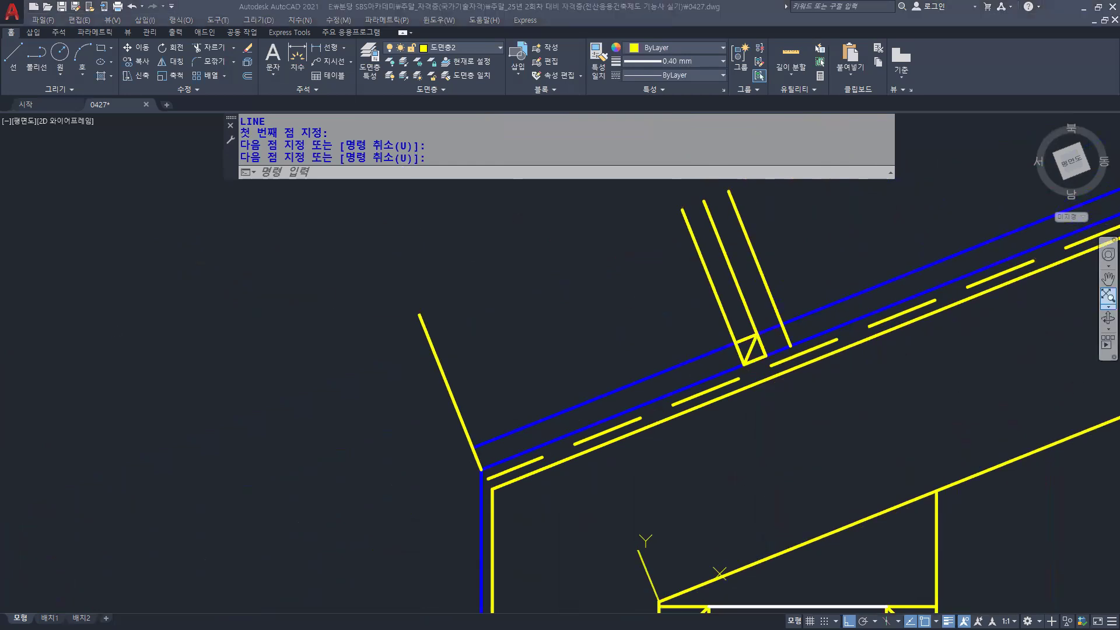
pyautogui.scroll(-5, 805, 270)
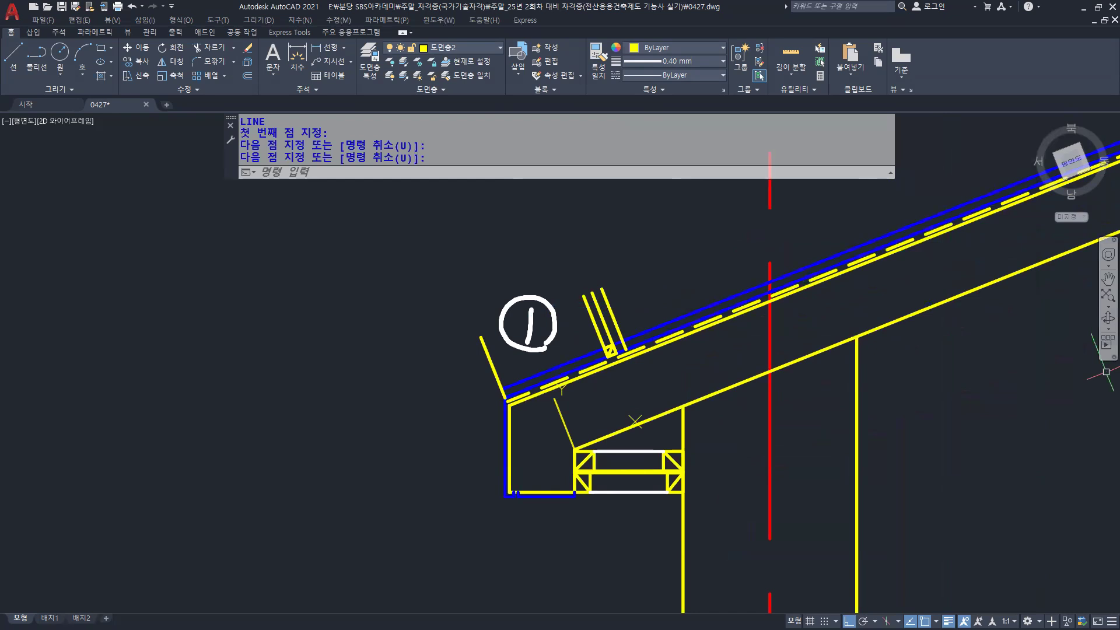
# Switch to the Photos window with 기와 (2).JPG, examine how the tiles rest on the battens, and close it to return to the drawing
pyautogui.hotkey('alt', 'Tab')
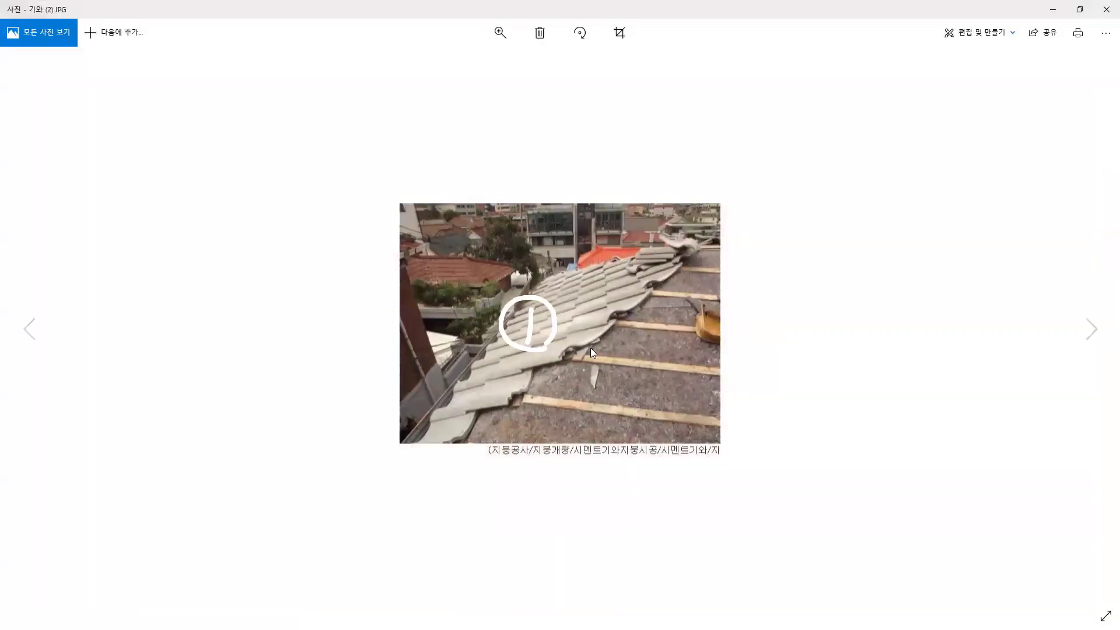
pyautogui.scroll(4, 499, 361)
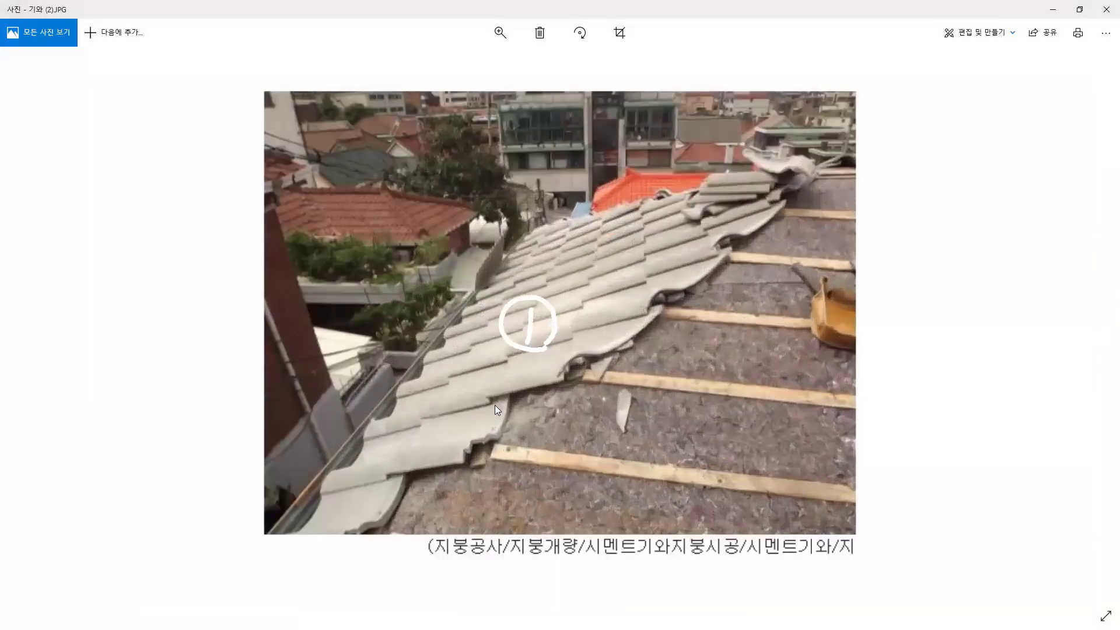
pyautogui.scroll(3, 494, 405)
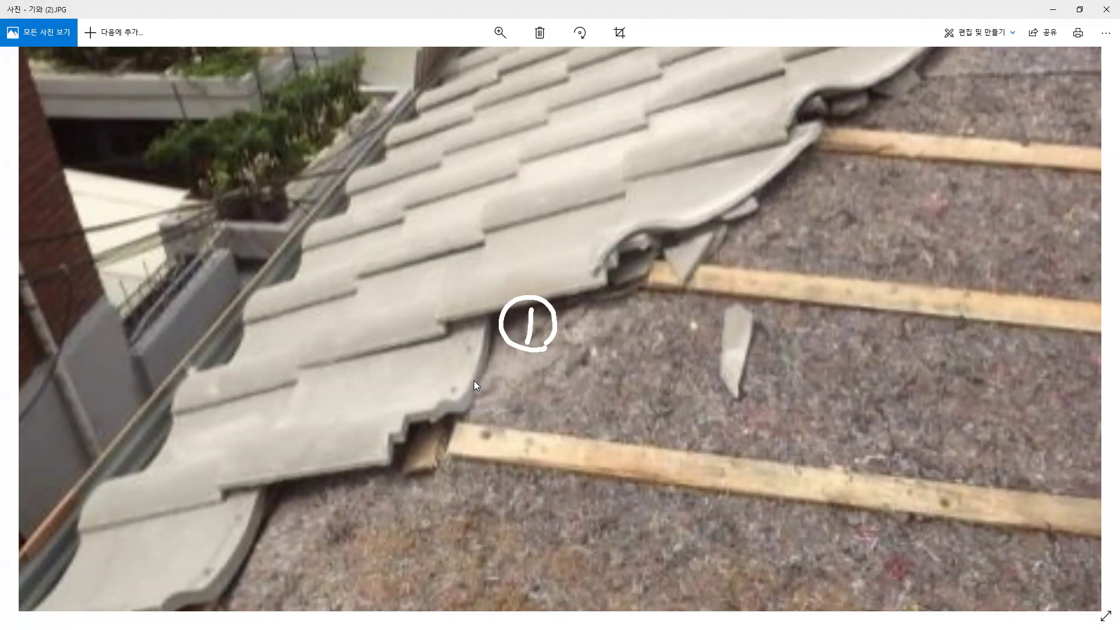
pyautogui.click(1104, 9)
pyautogui.click(1105, 9)
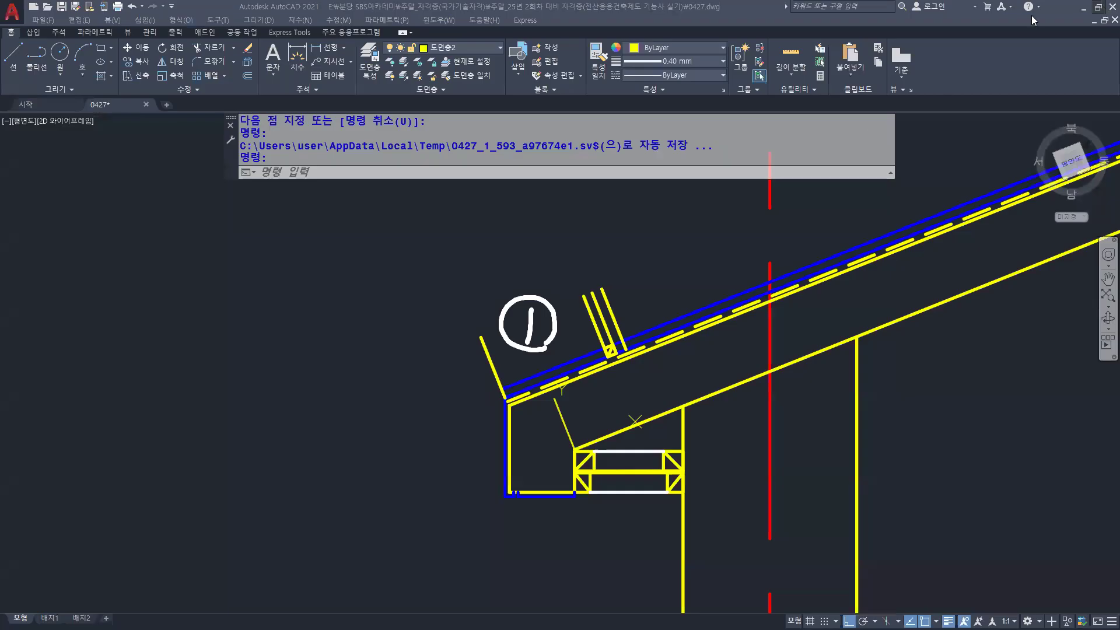
pyautogui.press('ctrl')
pyautogui.press('ctrl')
pyautogui.press('ctrl')
pyautogui.press('ctrl')
pyautogui.press('ctrl')
pyautogui.press('ctrl')
pyautogui.press('ctrl')
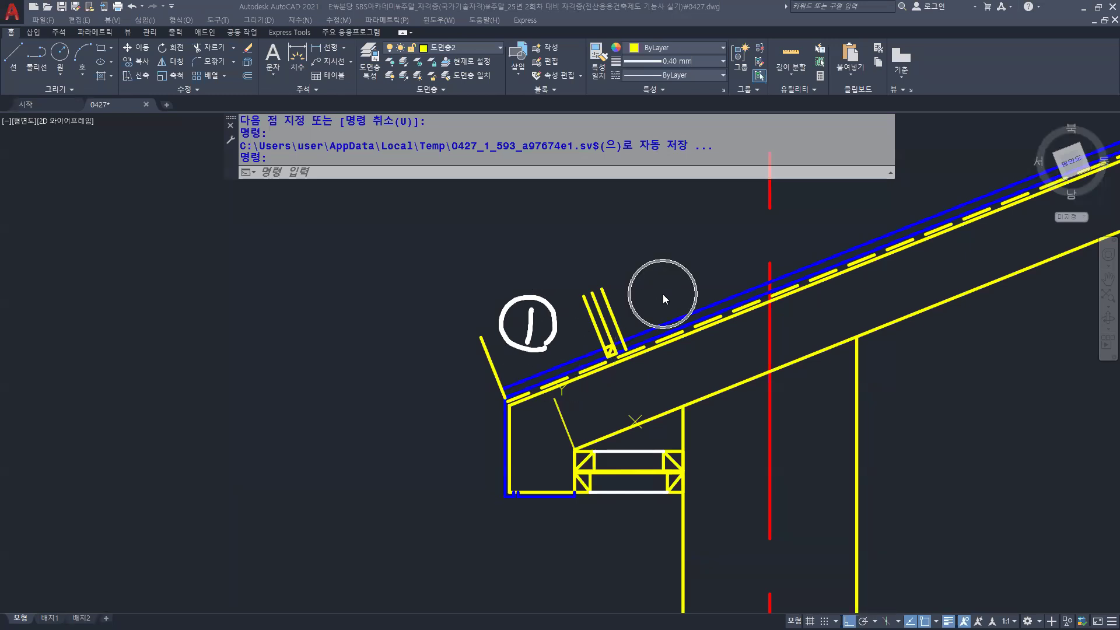
pyautogui.press('ctrl')
pyautogui.press('ctrl')
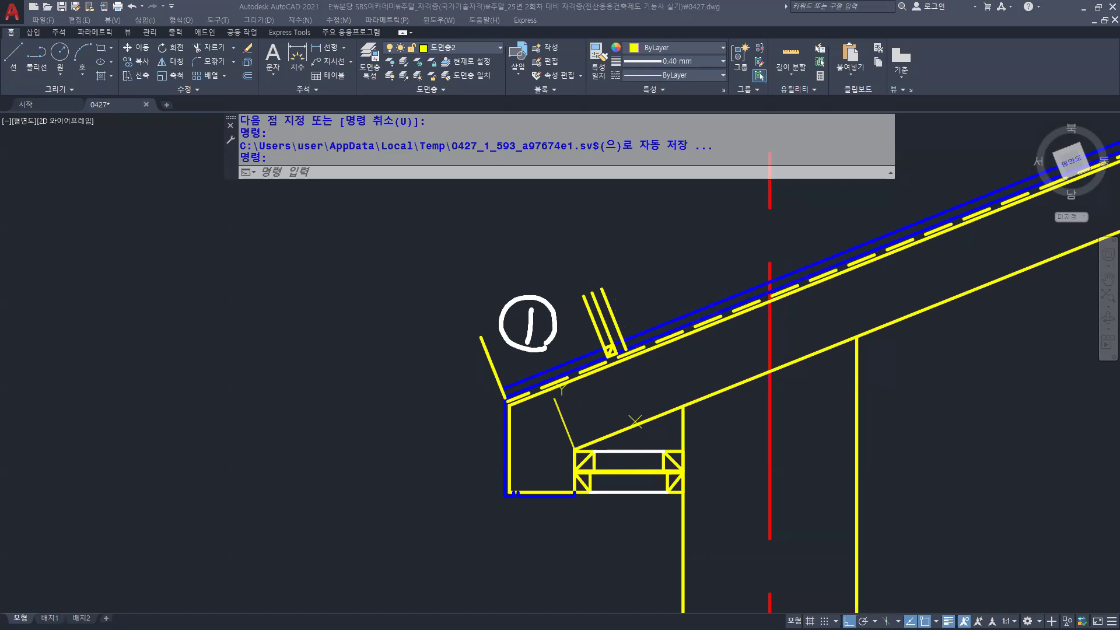
pyautogui.press('e')
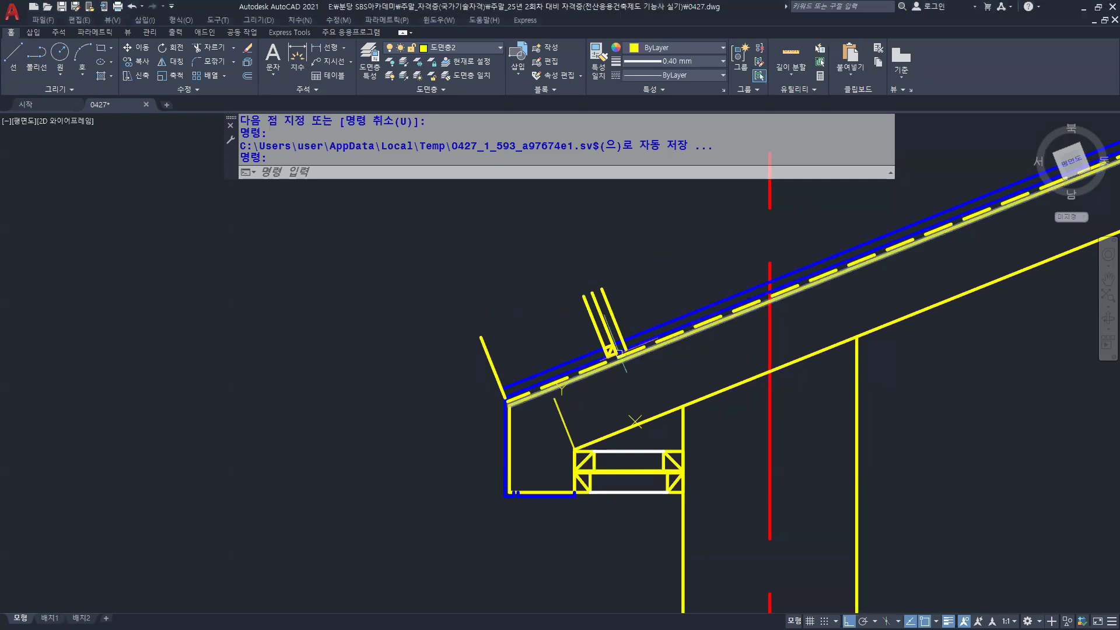
# Start copying the three perpendicular lines together with the batten square and its diagonal
pyautogui.write('co')
pyautogui.press('Return')
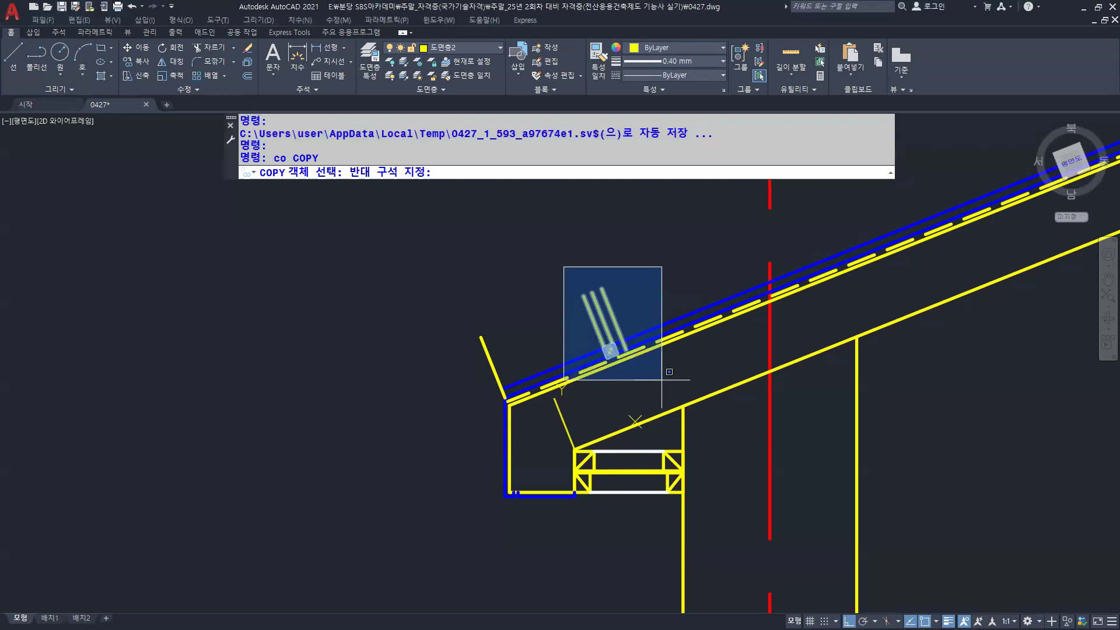
pyautogui.click(662, 380)
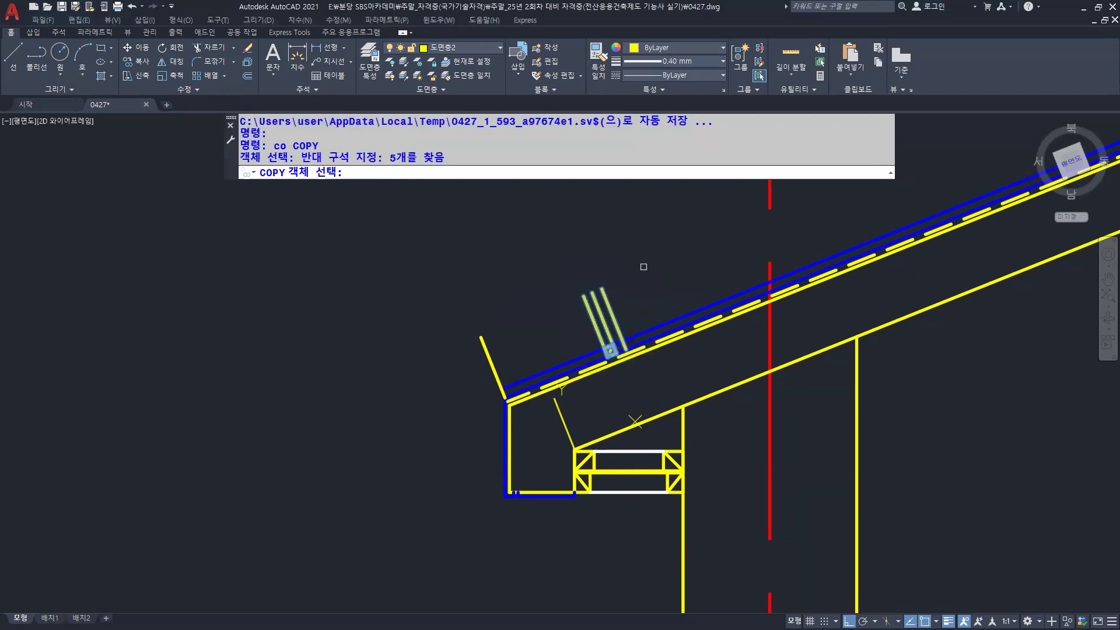
pyautogui.press('Return')
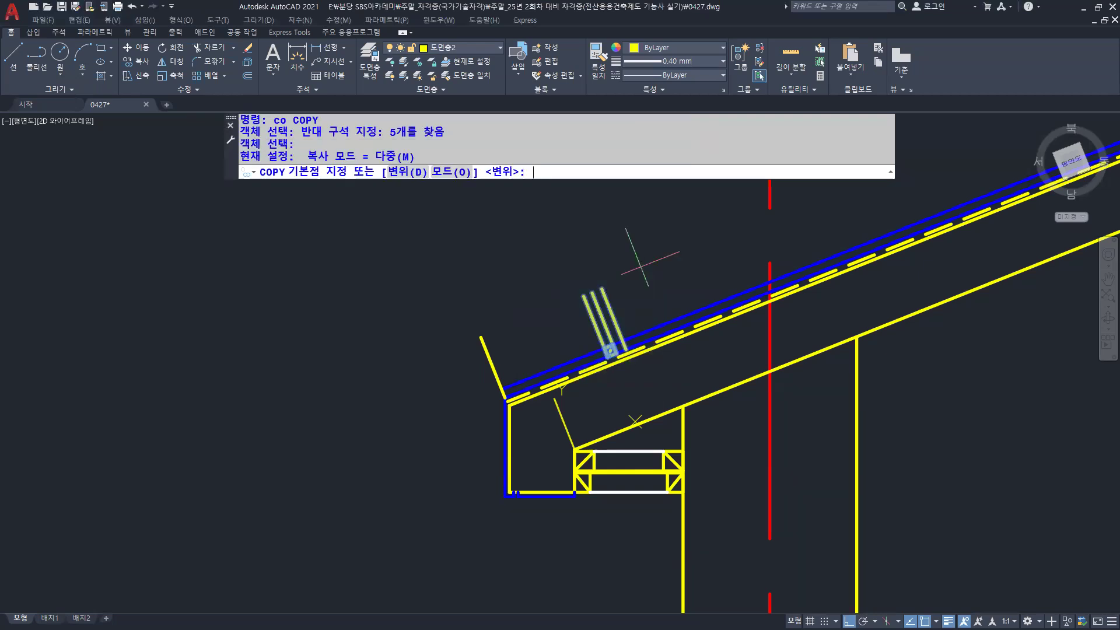
pyautogui.moveTo(648, 261); pyautogui.dragTo(600, 265, button='middle')
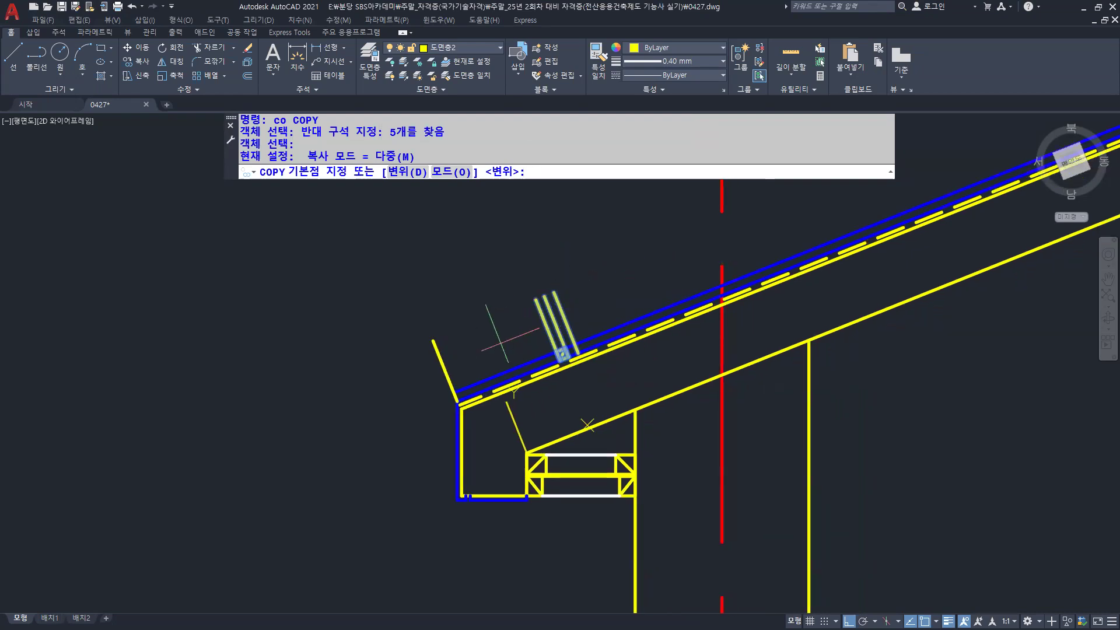
pyautogui.moveTo(407, 294)
pyautogui.mouseDown()
pyautogui.moveTo(424, 329)
pyautogui.moveTo(539, 248)
pyautogui.mouseUp()
pyautogui.moveTo(416, 248); pyautogui.dragTo(412, 276)
pyautogui.moveTo(461, 240); pyautogui.dragTo(460, 241)
pyautogui.moveTo(479, 224); pyautogui.dragTo(484, 227)
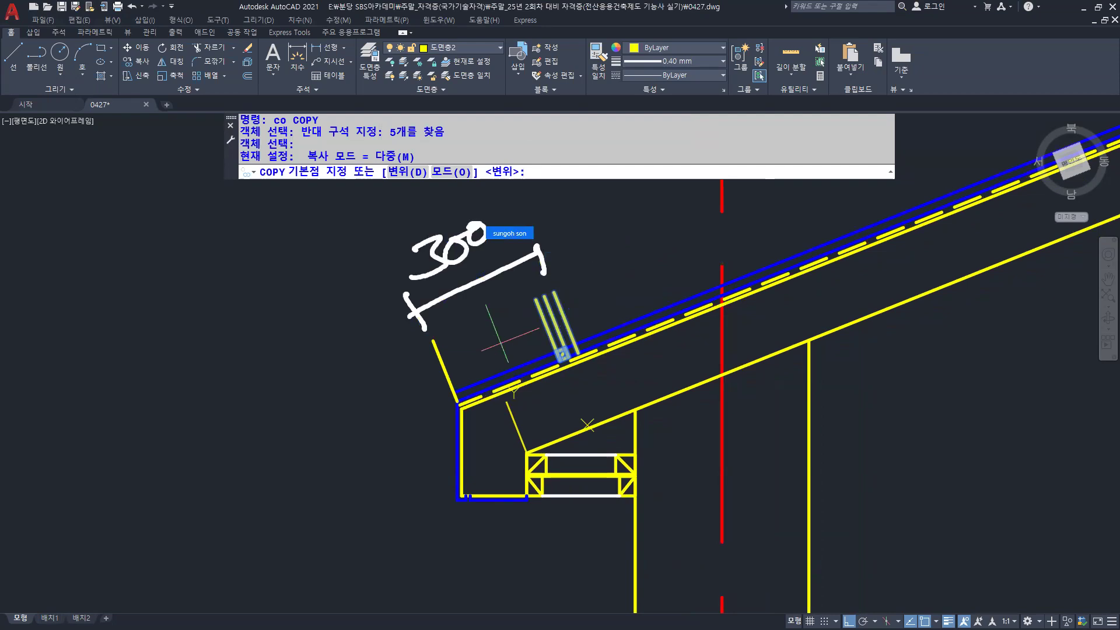
pyautogui.moveTo(663, 235)
pyautogui.mouseDown()
pyautogui.moveTo(696, 295)
pyautogui.moveTo(722, 284)
pyautogui.mouseUp()
pyautogui.moveTo(717, 225); pyautogui.dragTo(738, 273)
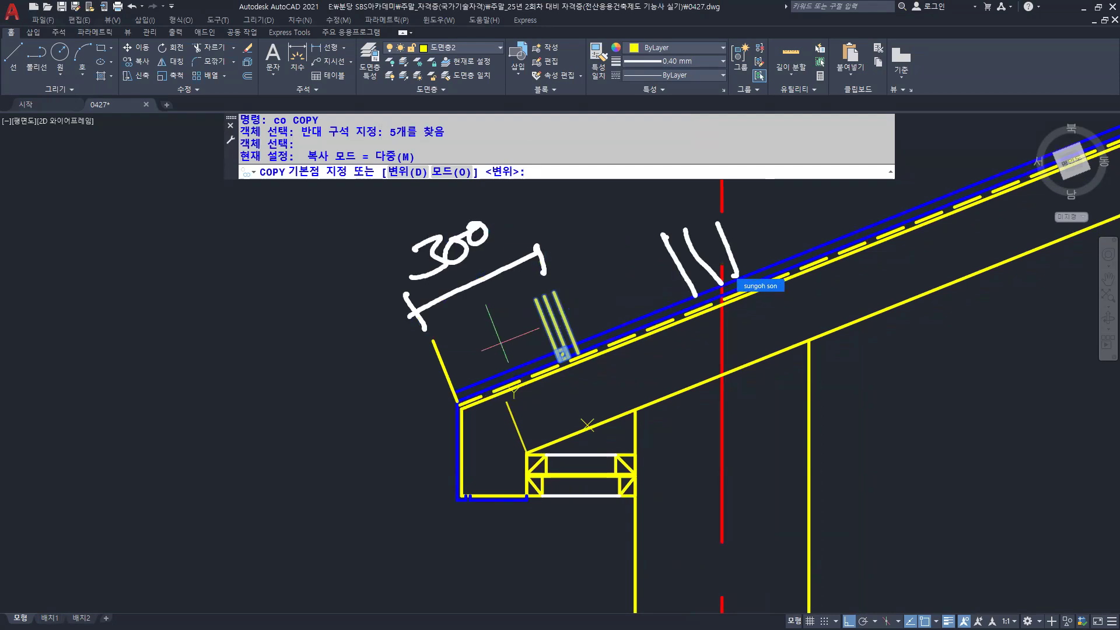
pyautogui.moveTo(511, 237); pyautogui.dragTo(535, 302)
pyautogui.moveTo(511, 254)
pyautogui.mouseDown()
pyautogui.moveTo(689, 182)
pyautogui.moveTo(688, 211)
pyautogui.mouseUp()
pyautogui.moveTo(556, 202); pyautogui.dragTo(565, 218)
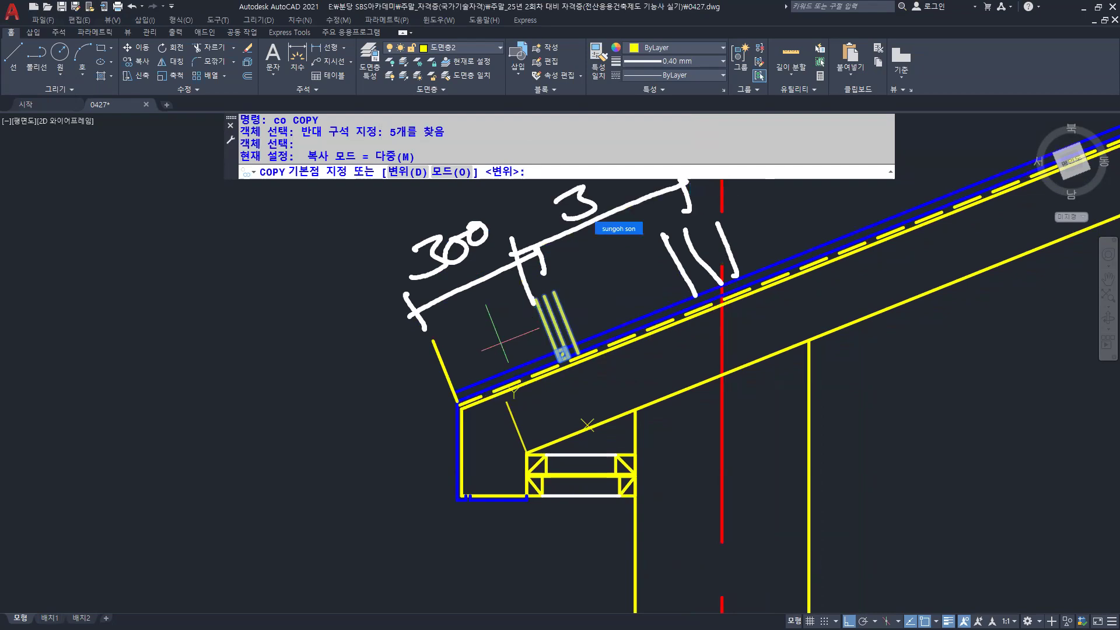
pyautogui.moveTo(609, 187); pyautogui.dragTo(611, 188)
pyautogui.moveTo(633, 168); pyautogui.dragTo(652, 192)
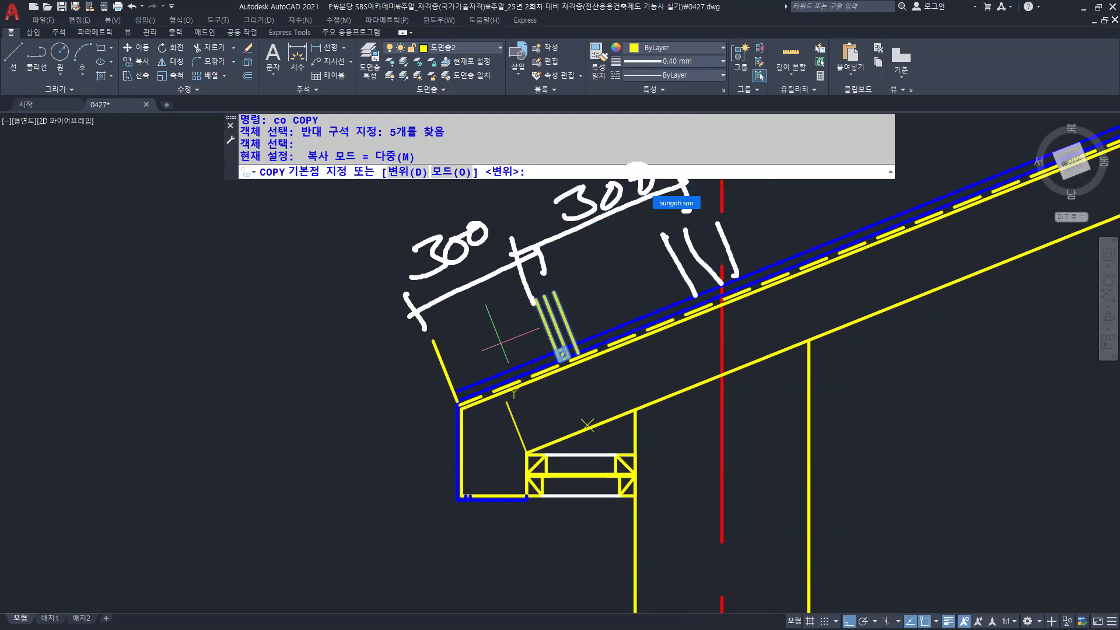
pyautogui.moveTo(510, 333); pyautogui.dragTo(554, 332, button='middle')
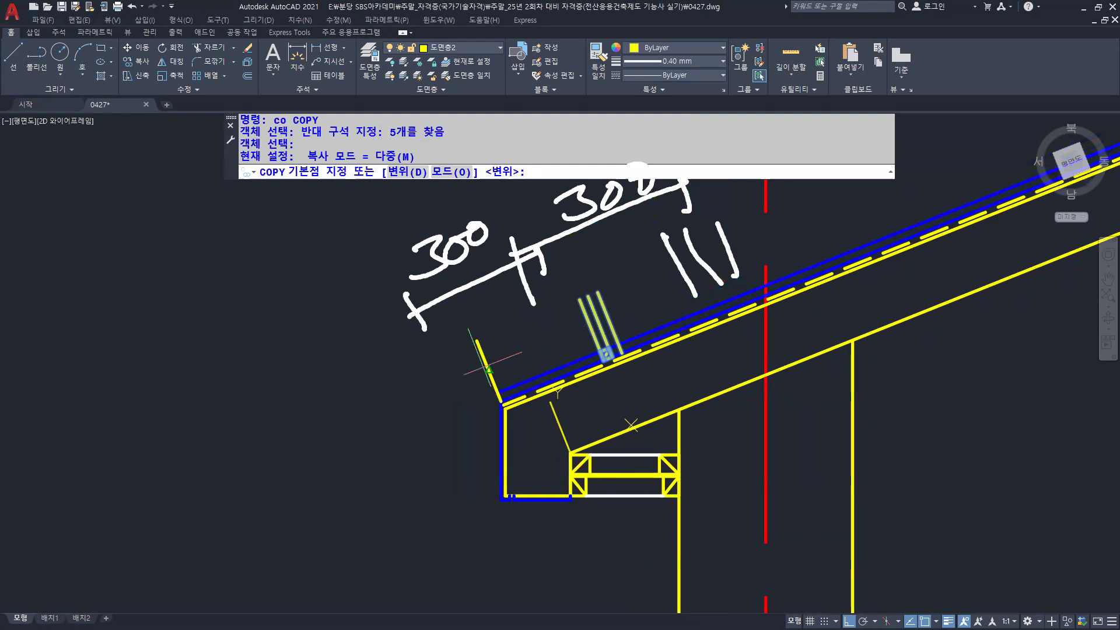
pyautogui.press('ctrl')
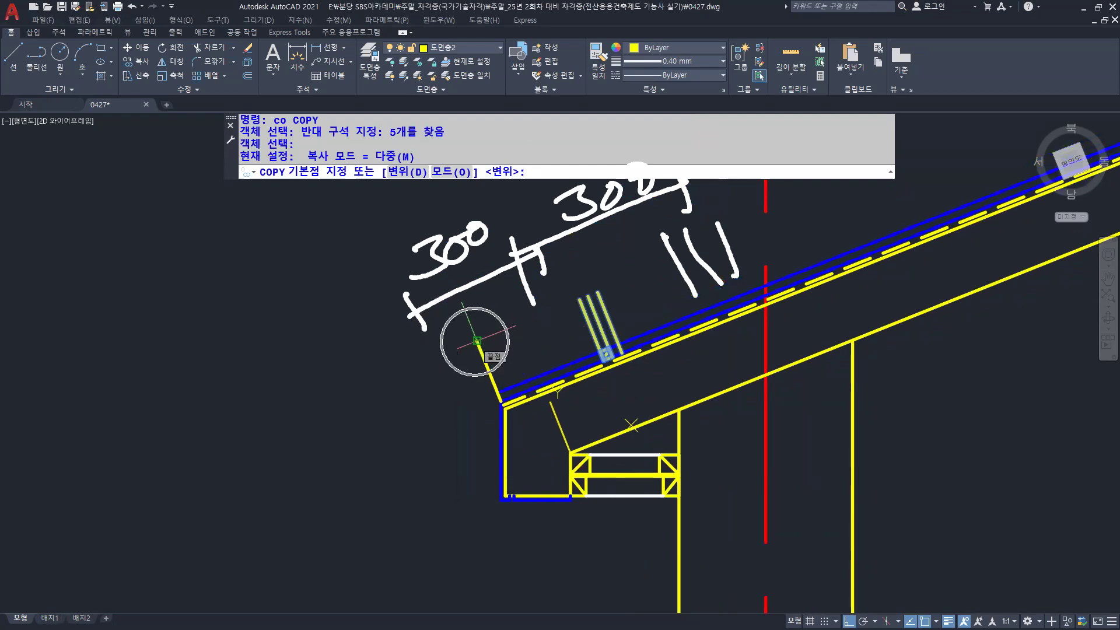
# Place the first copy upslope with ortho off, from the upper end of the eave-edge line to the upper end of the group's first line
pyautogui.click(477, 341)
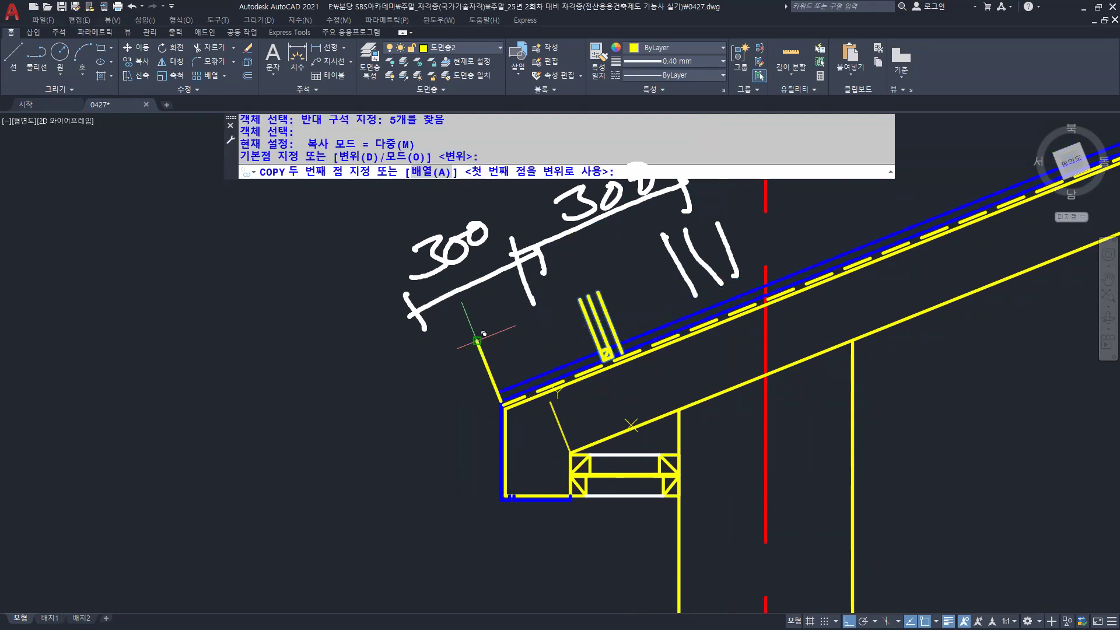
pyautogui.moveTo(544, 340); pyautogui.dragTo(470, 373, button='middle')
pyautogui.press('F8')
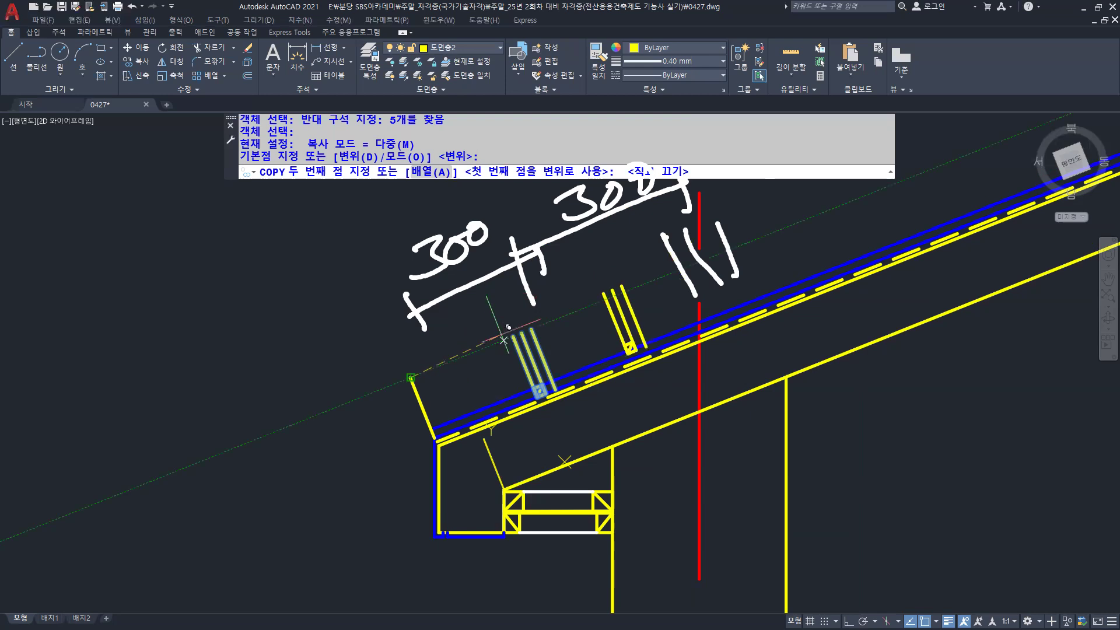
pyautogui.click(521, 329)
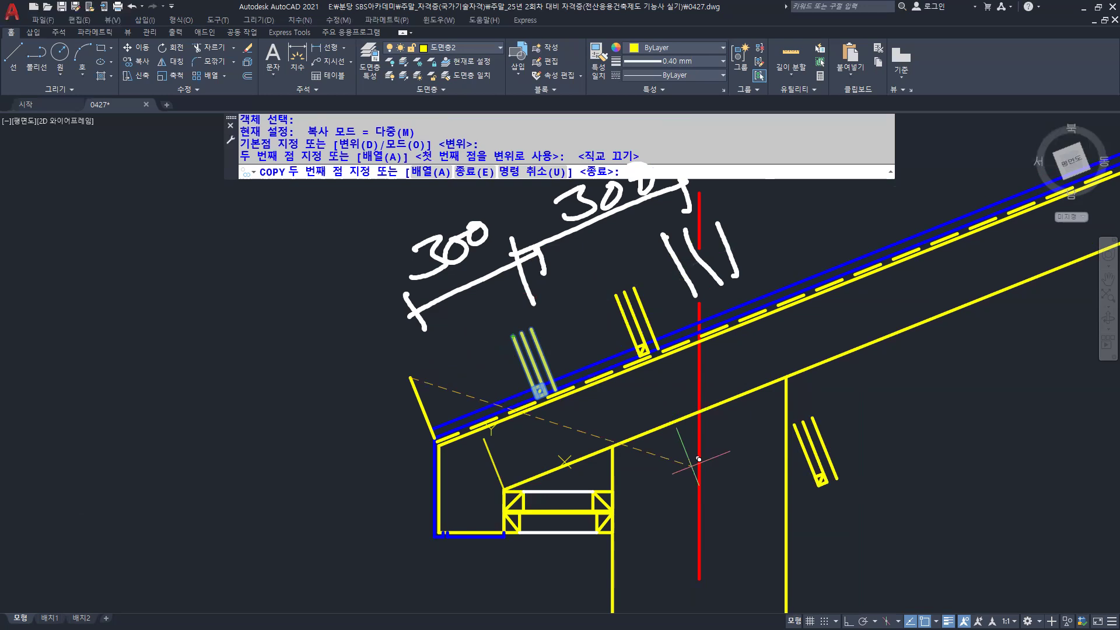
# Place three more copies up the slope, each snapped to the upper end of the preceding group's first line, and finish the Copy command
pyautogui.scroll(4, 651, 284)
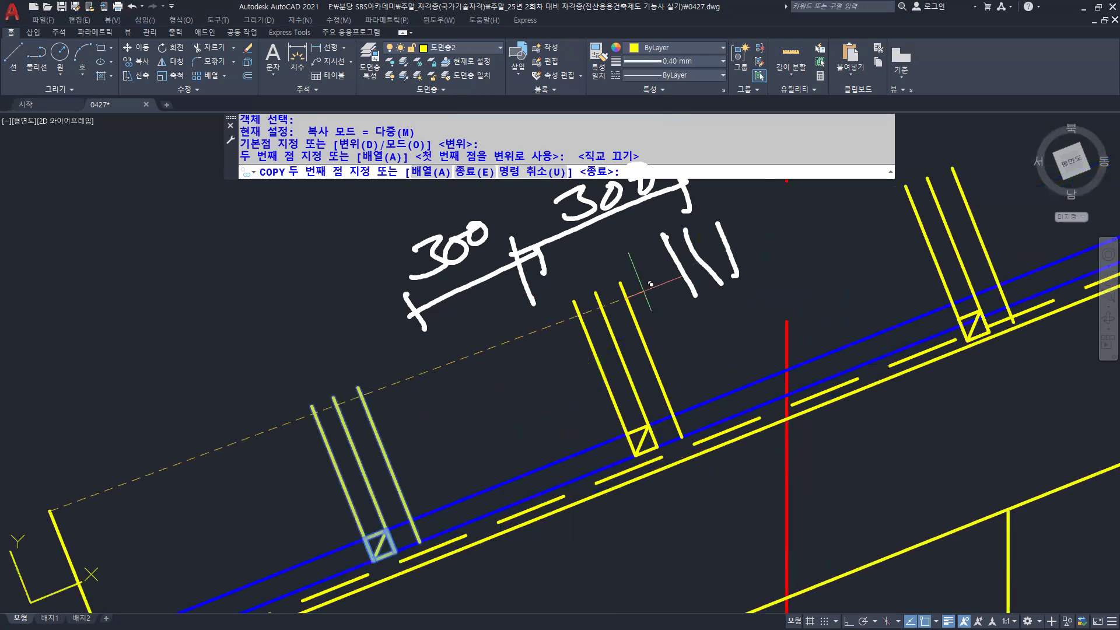
pyautogui.scroll(-2, 694, 347)
pyautogui.moveTo(693, 346); pyautogui.dragTo(642, 341, button='middle')
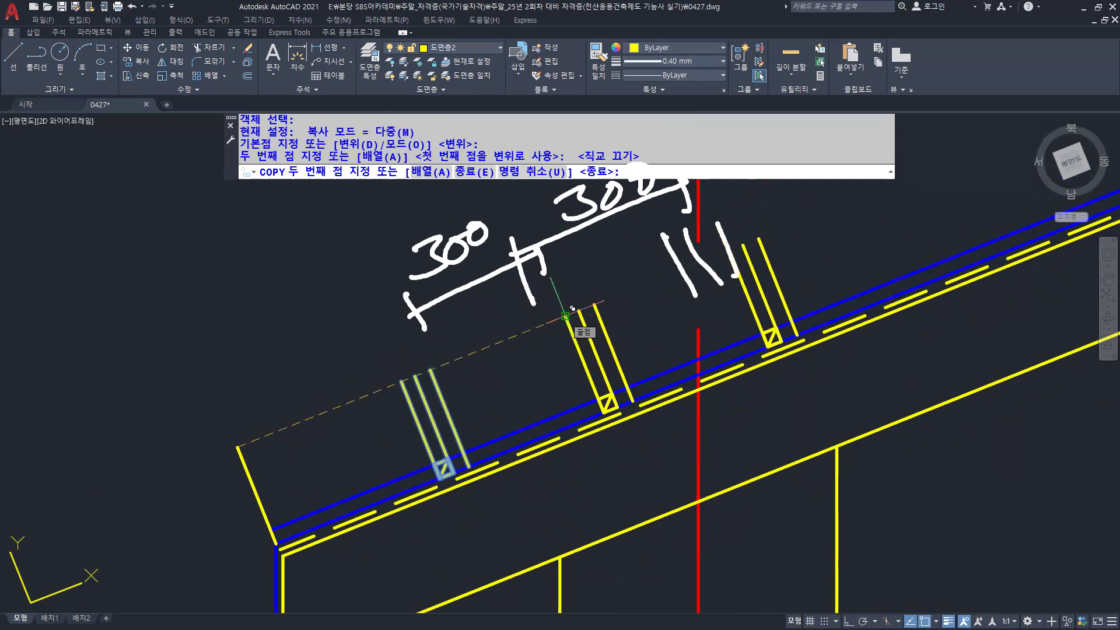
pyautogui.click(573, 309)
pyautogui.moveTo(730, 295); pyautogui.dragTo(773, 297, button='middle')
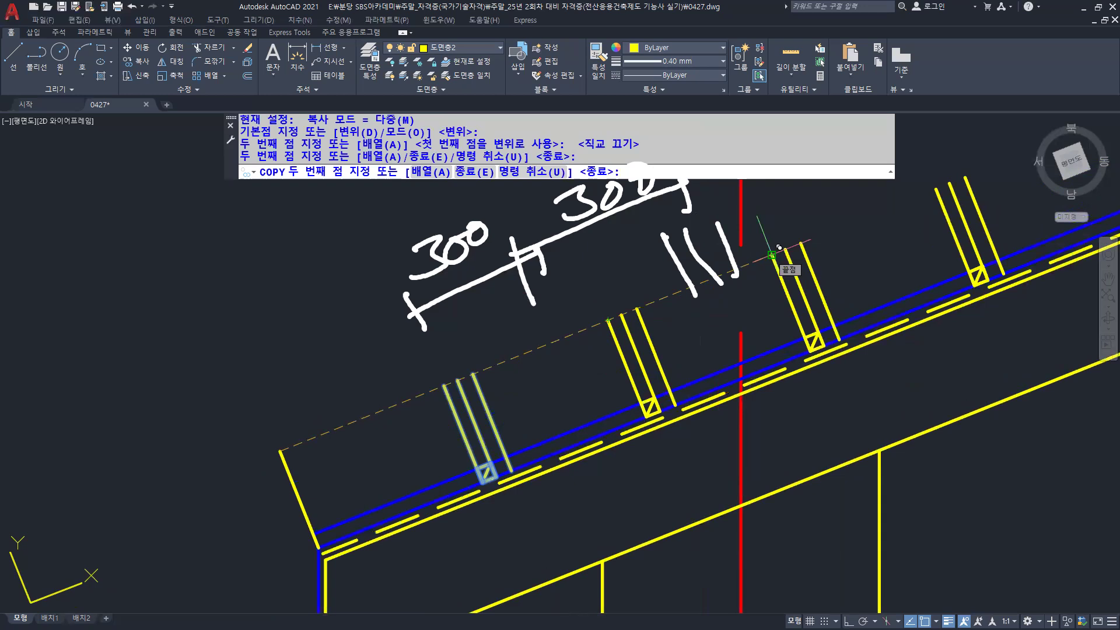
pyautogui.click(779, 248)
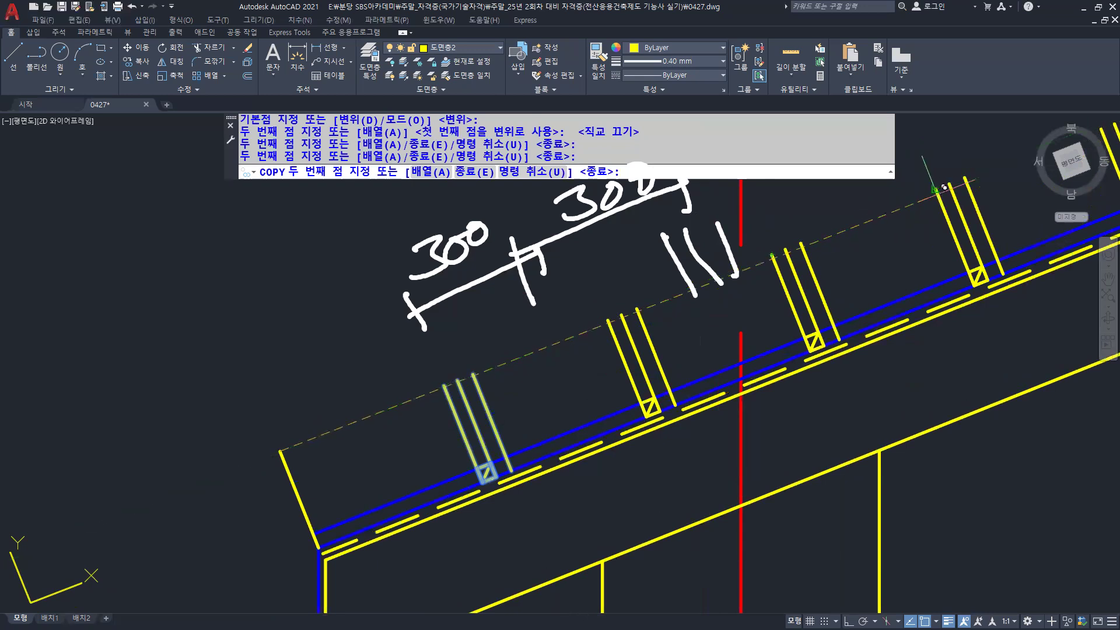
pyautogui.moveTo(944, 182); pyautogui.dragTo(772, 231, button='middle')
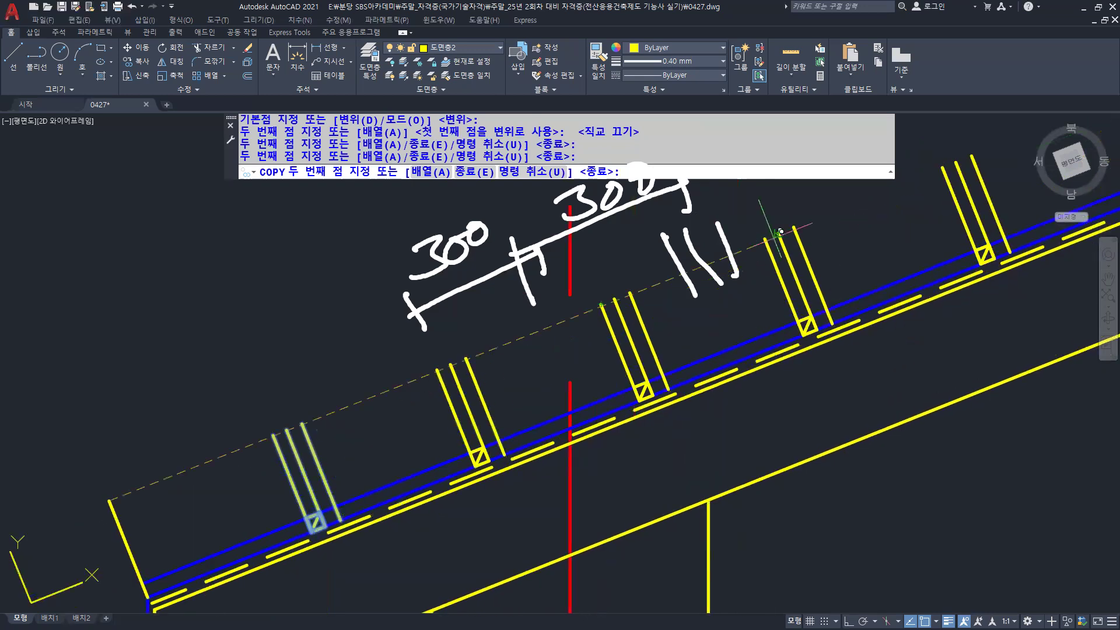
pyautogui.keyDown('shift'); pyautogui.rightClick(773, 235); pyautogui.keyUp('shift')
pyautogui.click(809, 320)
pyautogui.click(764, 237)
pyautogui.press('space')
pyautogui.scroll(-5, 789, 341)
pyautogui.moveTo(790, 340); pyautogui.dragTo(744, 343, button='middle')
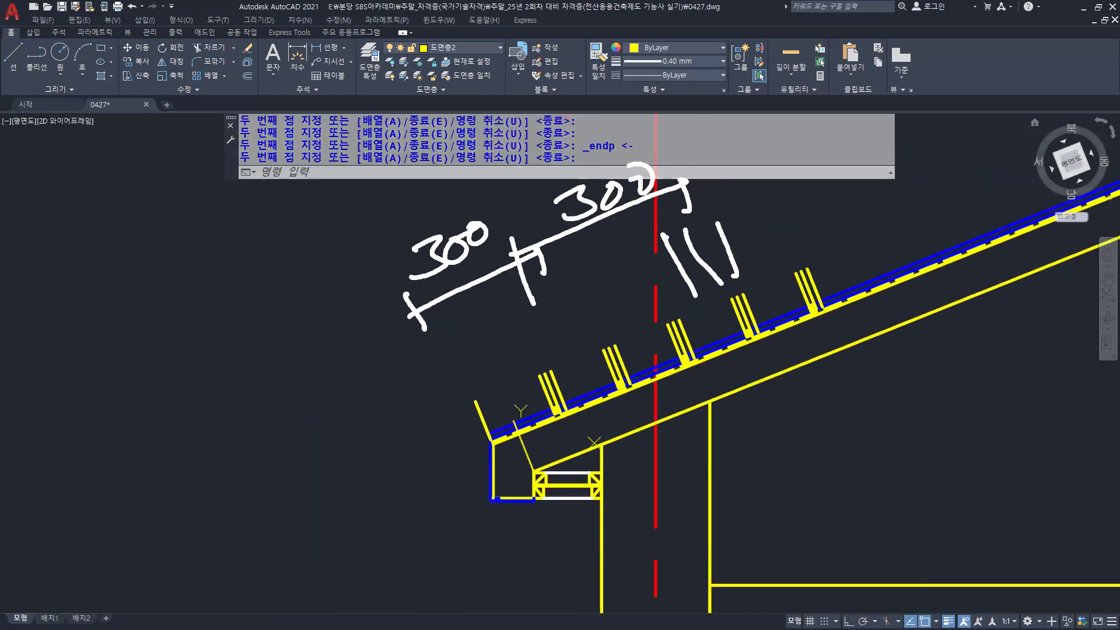
pyautogui.moveTo(755, 238)
pyautogui.mouseDown()
pyautogui.moveTo(601, 270)
pyautogui.moveTo(653, 269)
pyautogui.moveTo(519, 252)
pyautogui.moveTo(430, 257)
pyautogui.mouseUp()
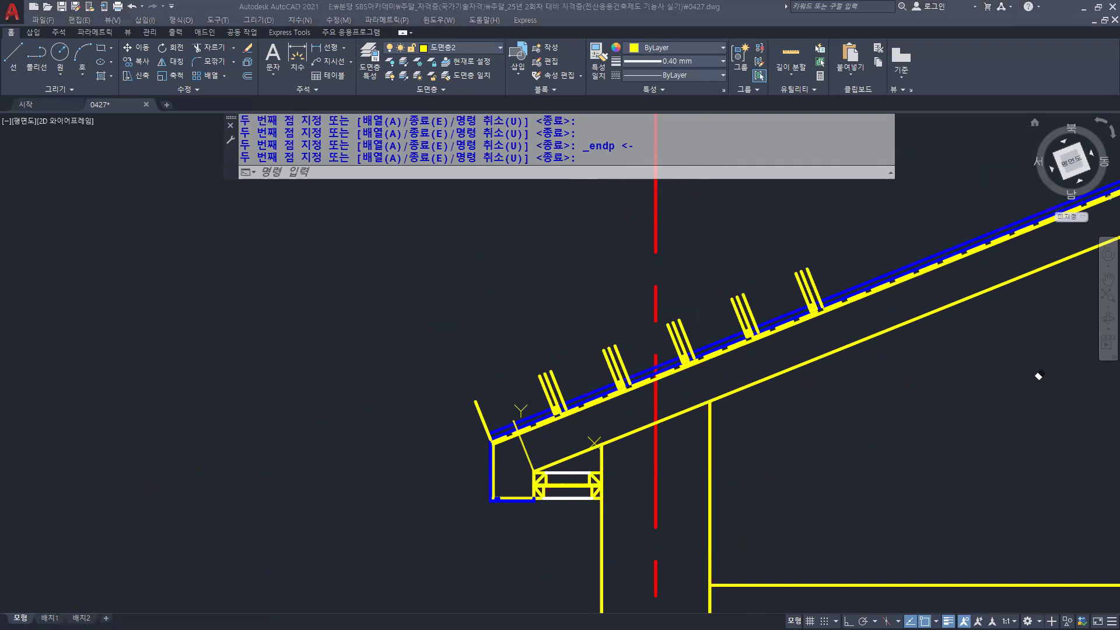
pyautogui.scroll(2, 787, 387)
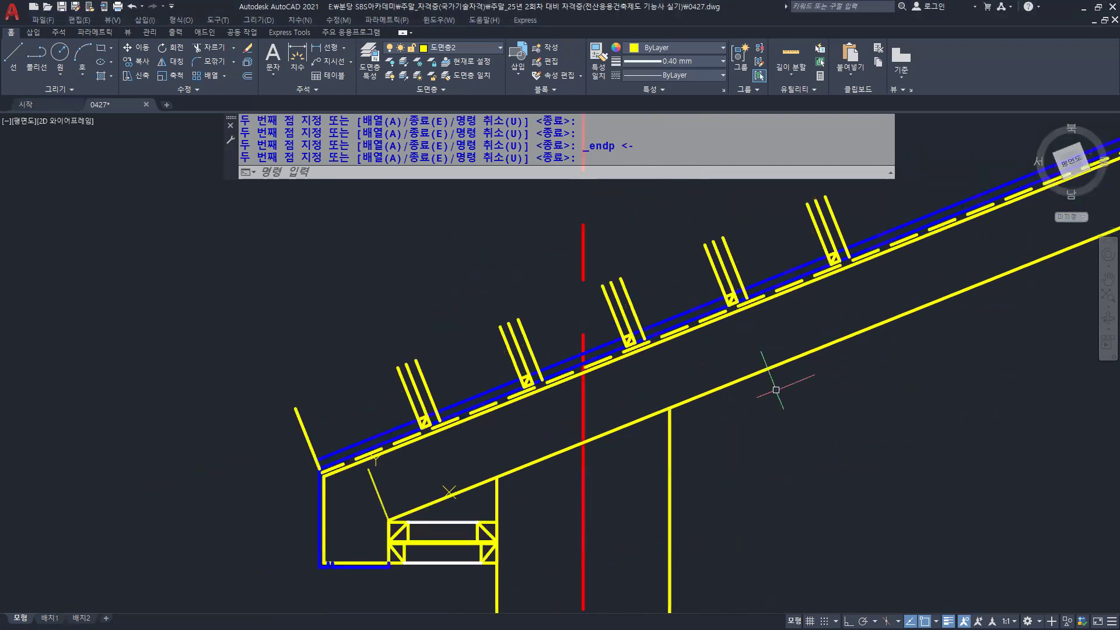
pyautogui.moveTo(360, 355); pyautogui.dragTo(349, 416)
pyautogui.moveTo(451, 337); pyautogui.dragTo(426, 368)
pyautogui.moveTo(569, 287); pyautogui.dragTo(539, 315)
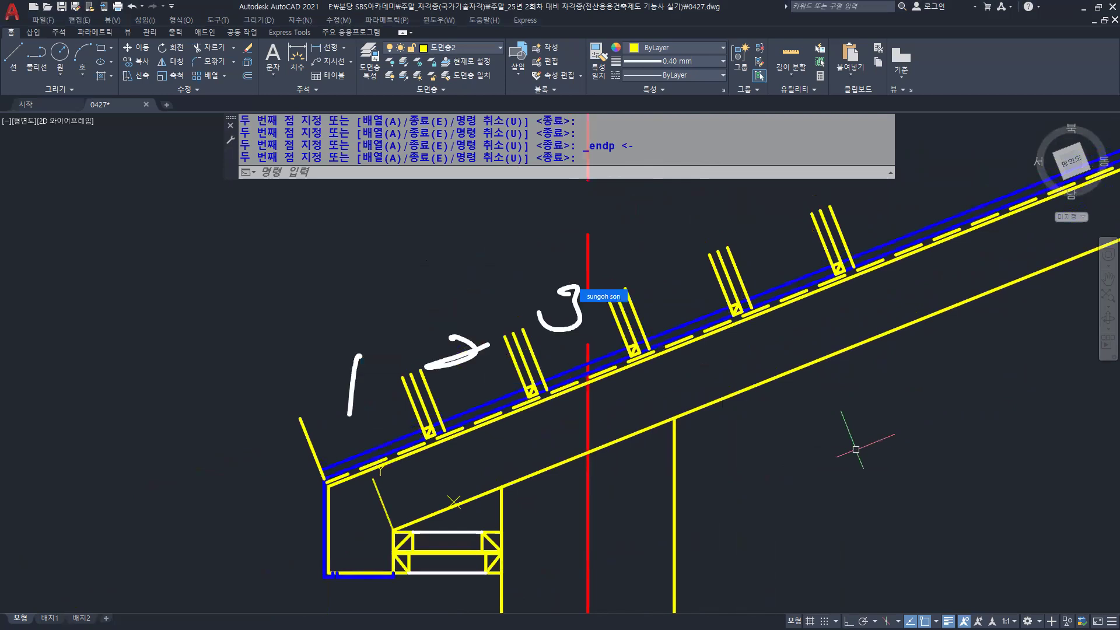
pyautogui.moveTo(670, 252); pyautogui.dragTo(691, 271)
pyautogui.moveTo(693, 239); pyautogui.dragTo(671, 290)
pyautogui.moveTo(788, 195); pyautogui.dragTo(747, 253)
pyautogui.moveTo(759, 207); pyautogui.dragTo(806, 211)
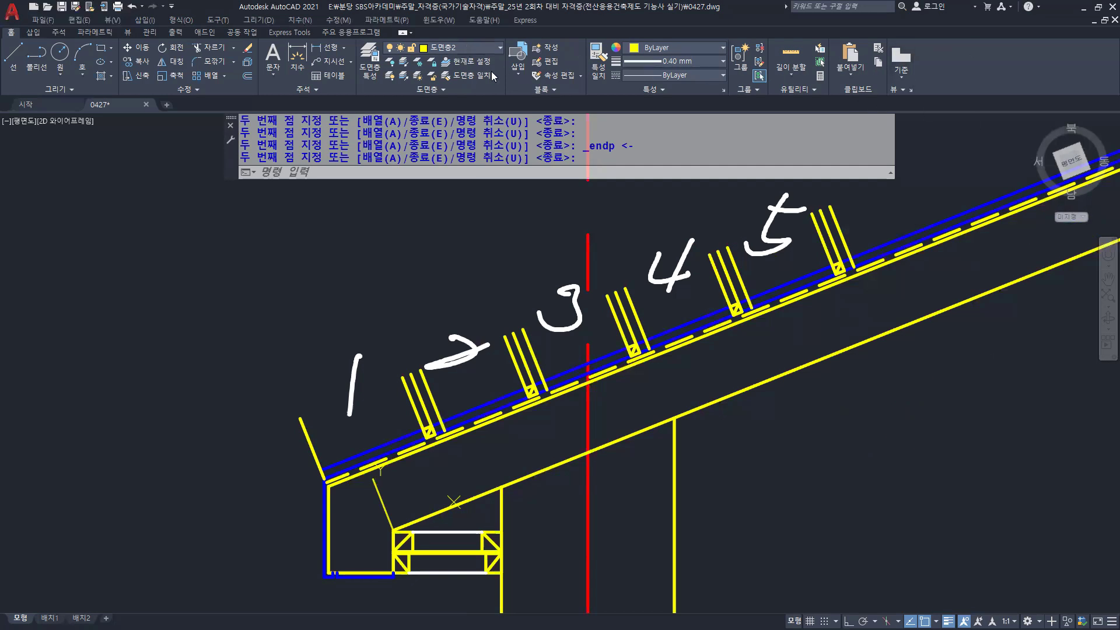
# Make 도면층6 the current layer and set the lineweight to 도면층별 (ByLayer)
pyautogui.click(464, 47)
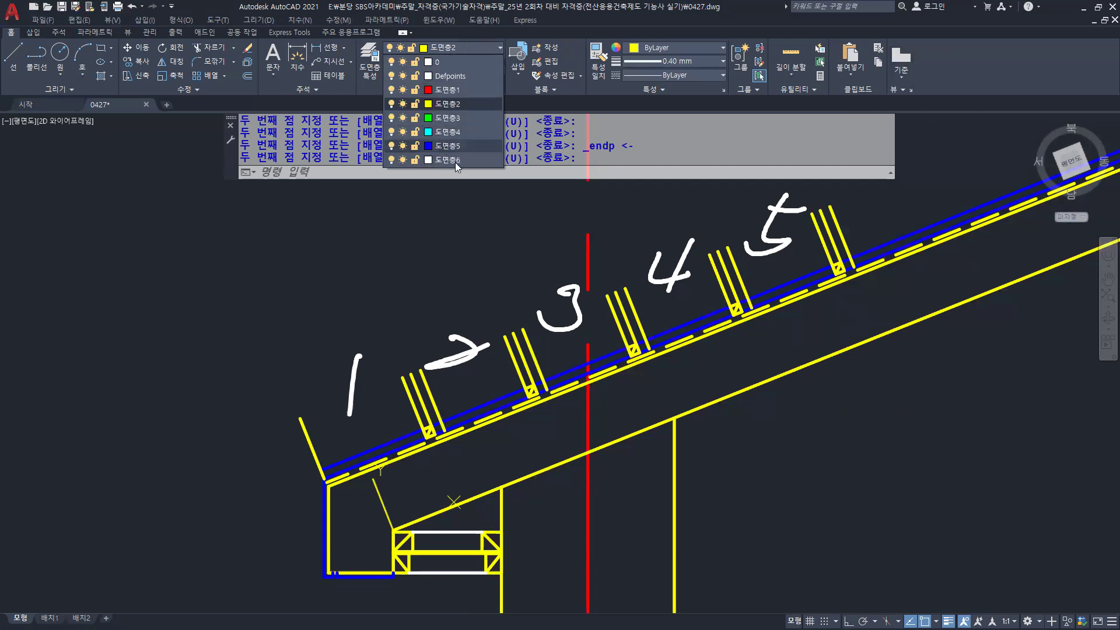
pyautogui.click(455, 159)
pyautogui.click(681, 61)
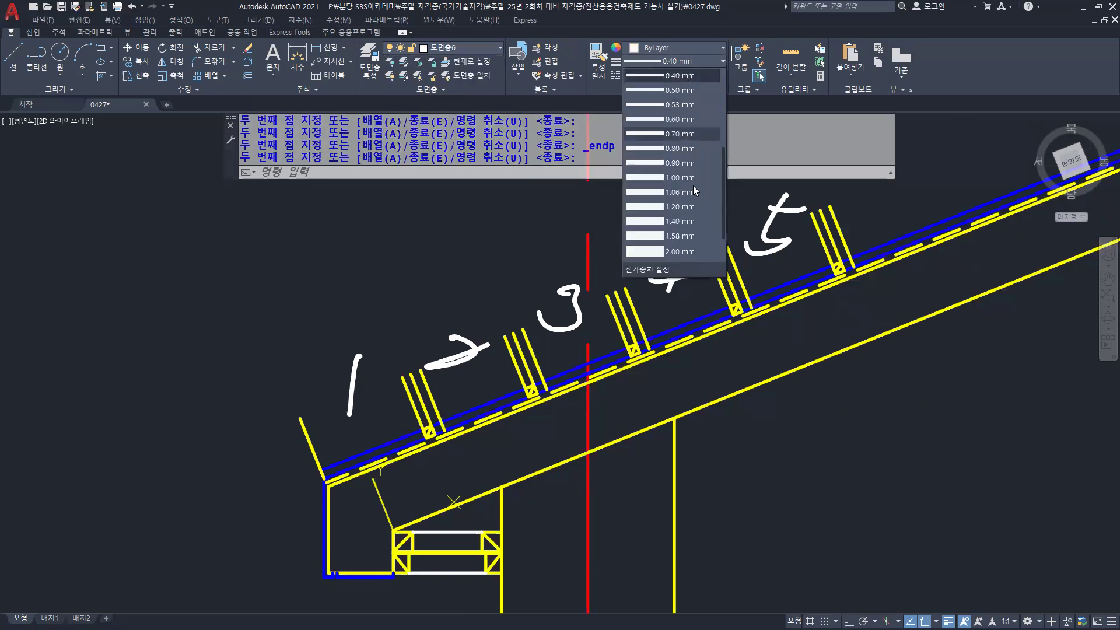
pyautogui.click(681, 226)
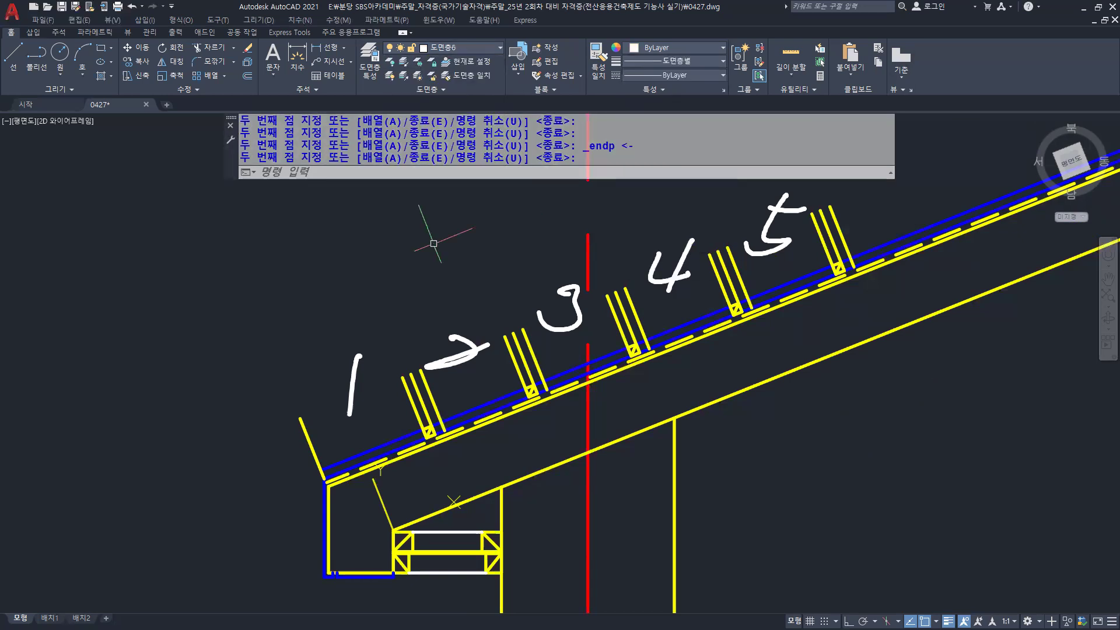
# Add a linear dimension along the slope from the eave-edge line's upper end to the third line of the first batten group
pyautogui.click(330, 47)
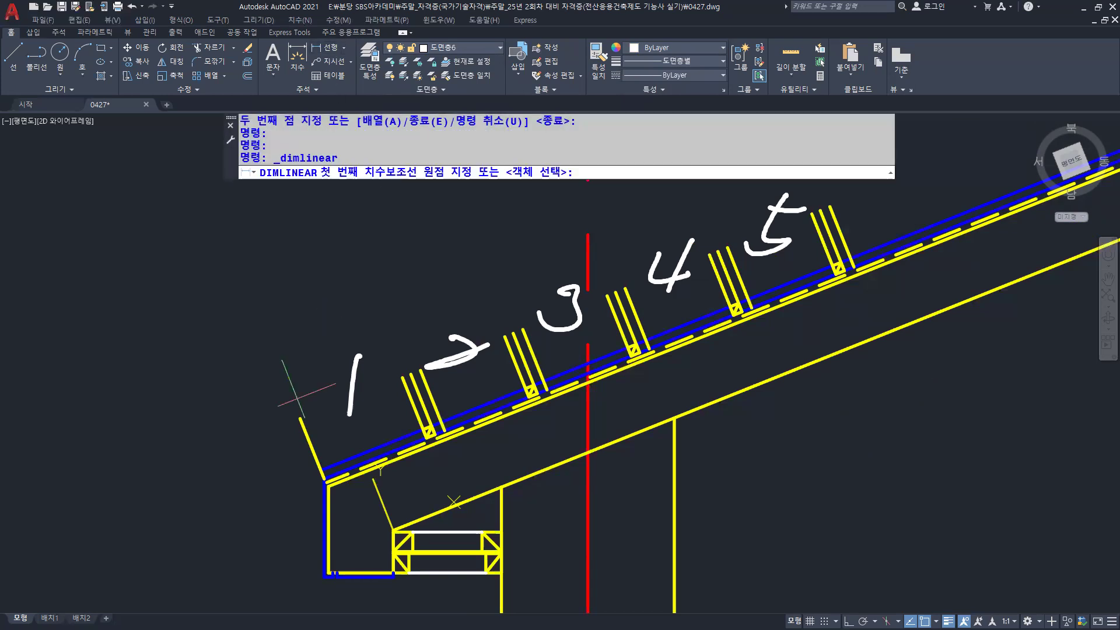
pyautogui.click(301, 415)
pyautogui.click(421, 370)
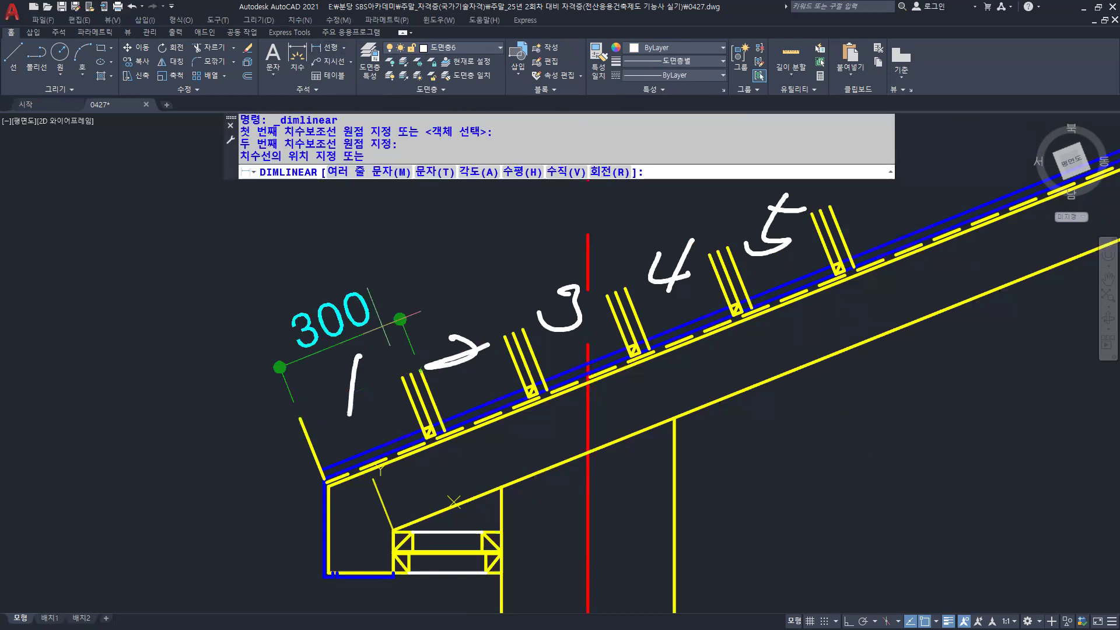
pyautogui.click(387, 295)
# Add linear dimensions for the second and third tile spans, each from a batten group's first line to the next upslope group's third line
pyautogui.press('space')
pyautogui.click(402, 378)
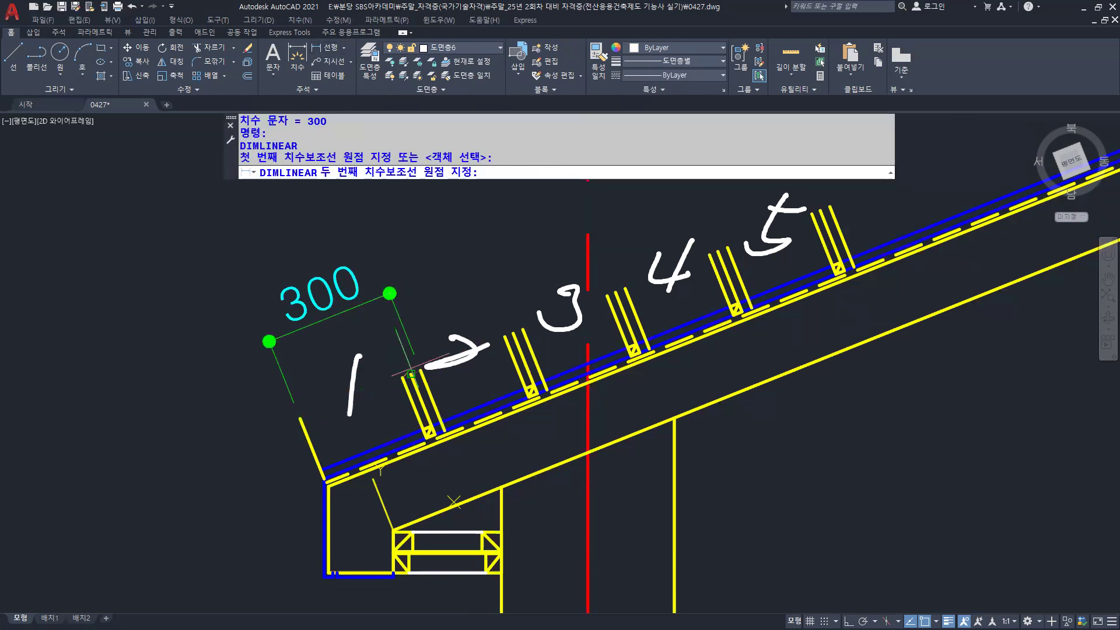
pyautogui.click(524, 330)
pyautogui.click(484, 302)
pyautogui.press('space')
pyautogui.click(505, 336)
pyautogui.click(624, 288)
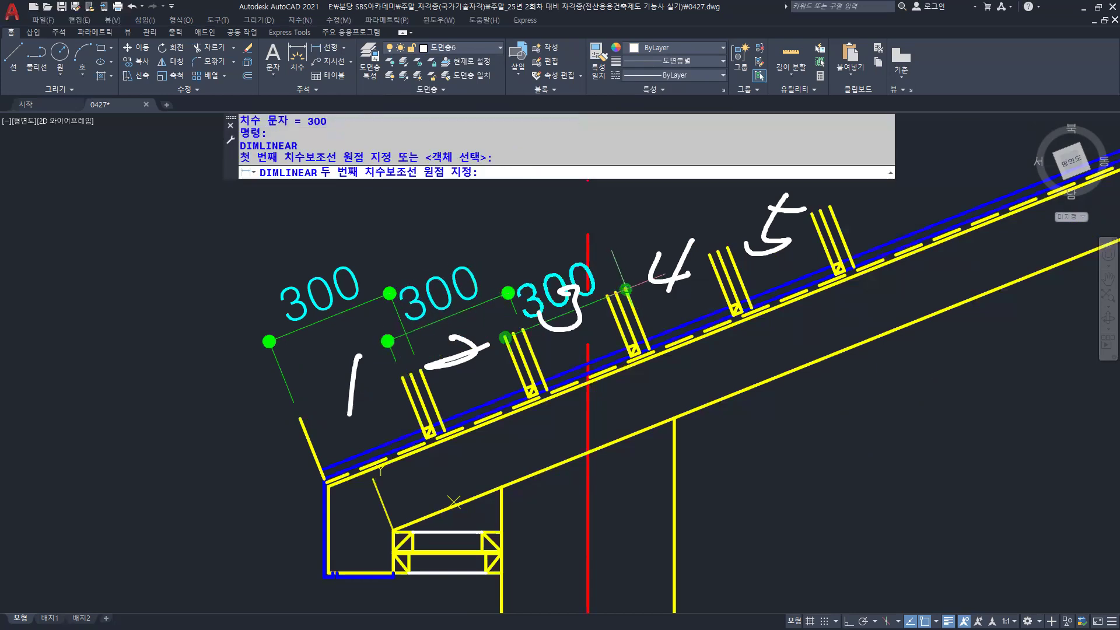
pyautogui.click(532, 232)
pyautogui.moveTo(645, 315); pyautogui.dragTo(661, 333, button='middle')
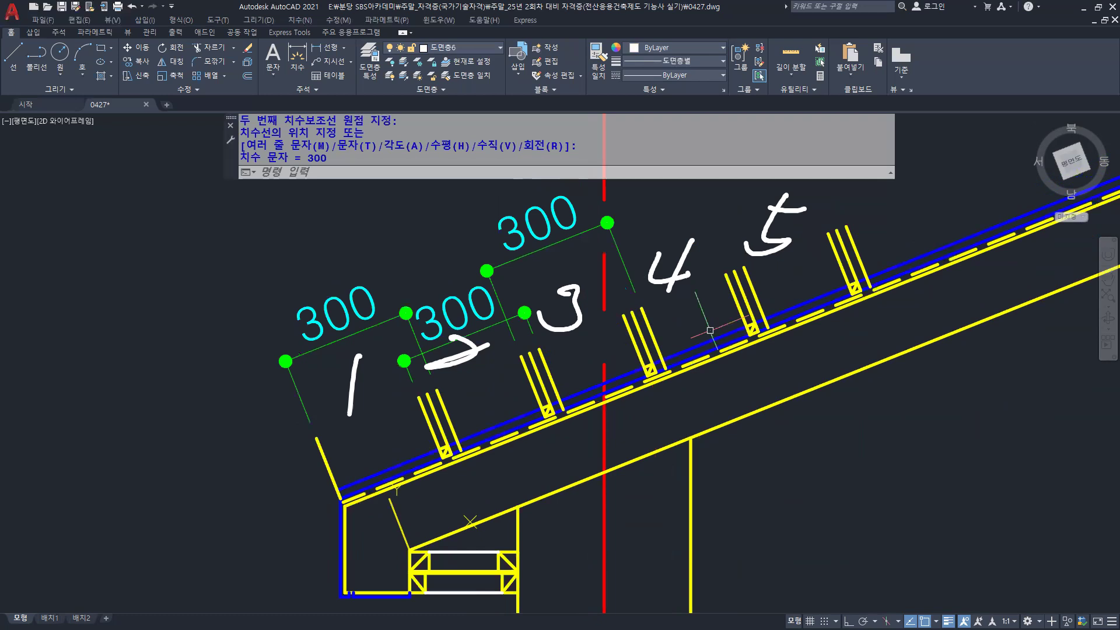
pyautogui.moveTo(765, 212)
pyautogui.mouseDown()
pyautogui.moveTo(370, 383)
pyautogui.moveTo(587, 307)
pyautogui.mouseUp()
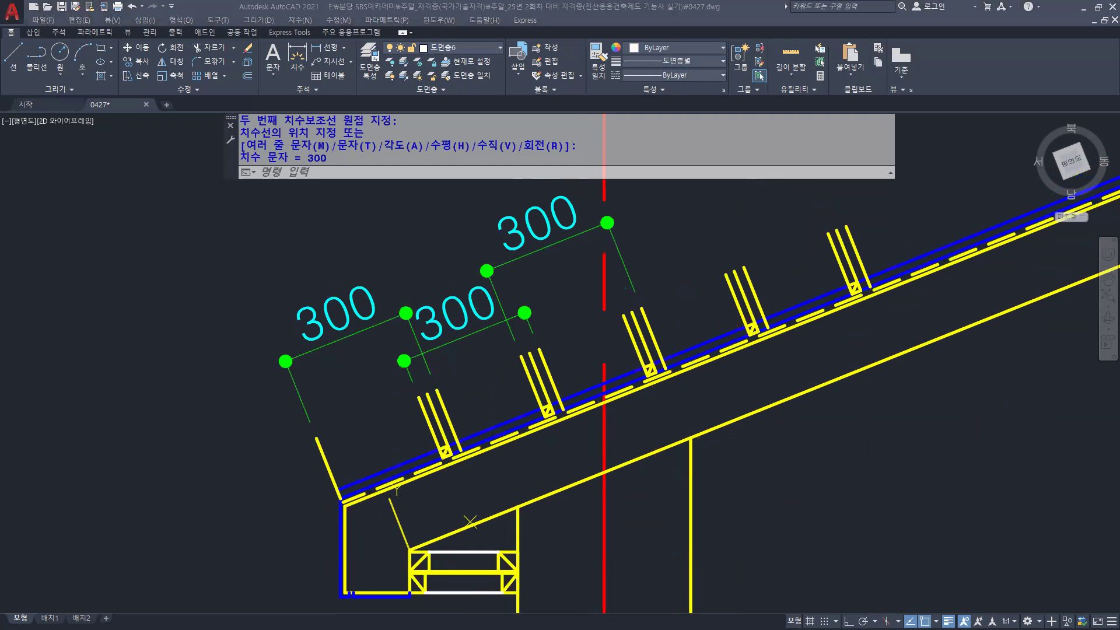